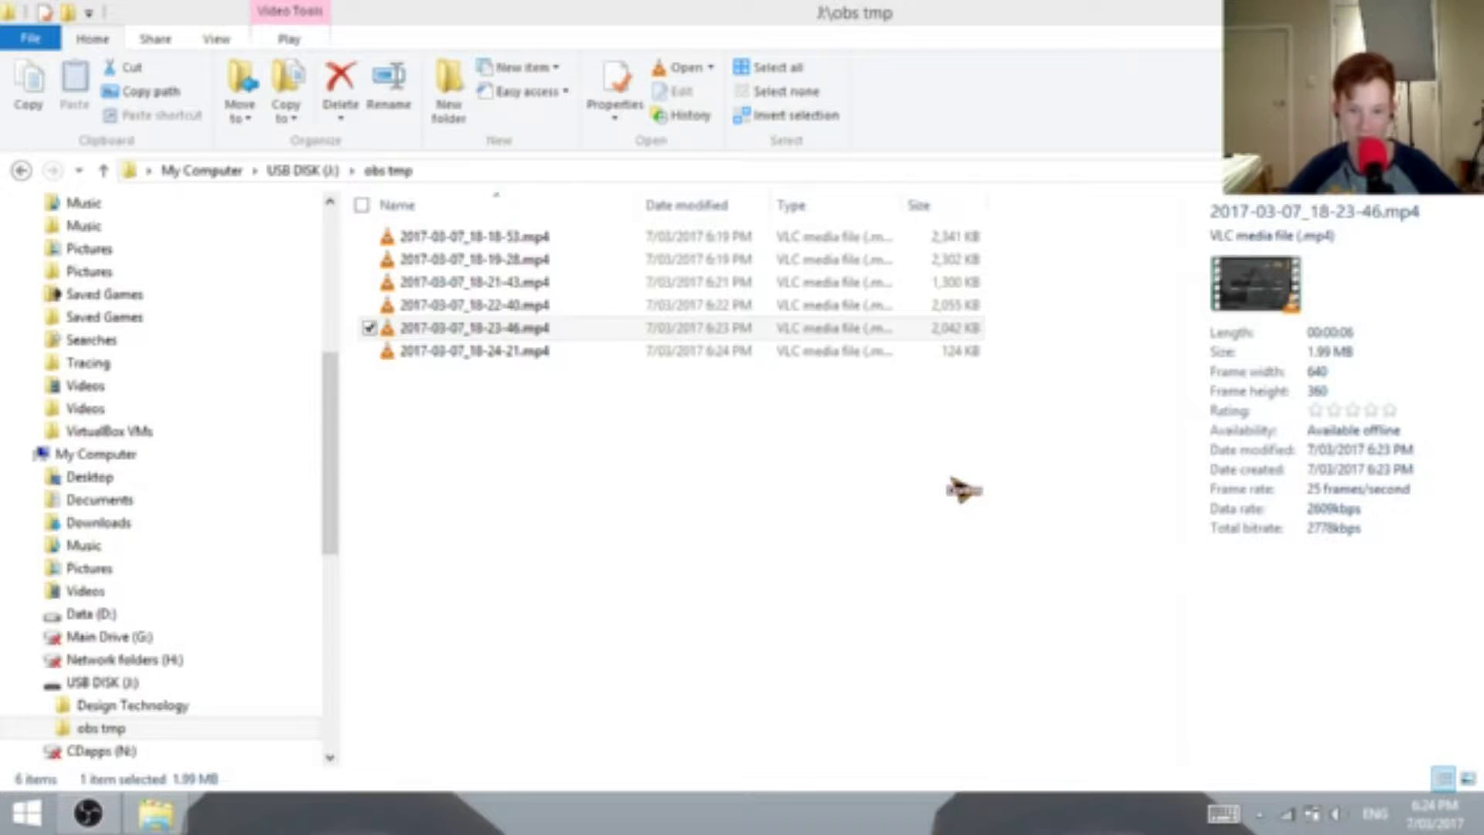
- Drag the 2017-03-07_18-23-46.mp4 recording out of the obs tmp folder and reveal the desktop
drag(962, 489, 483, 581)
key(super+d)
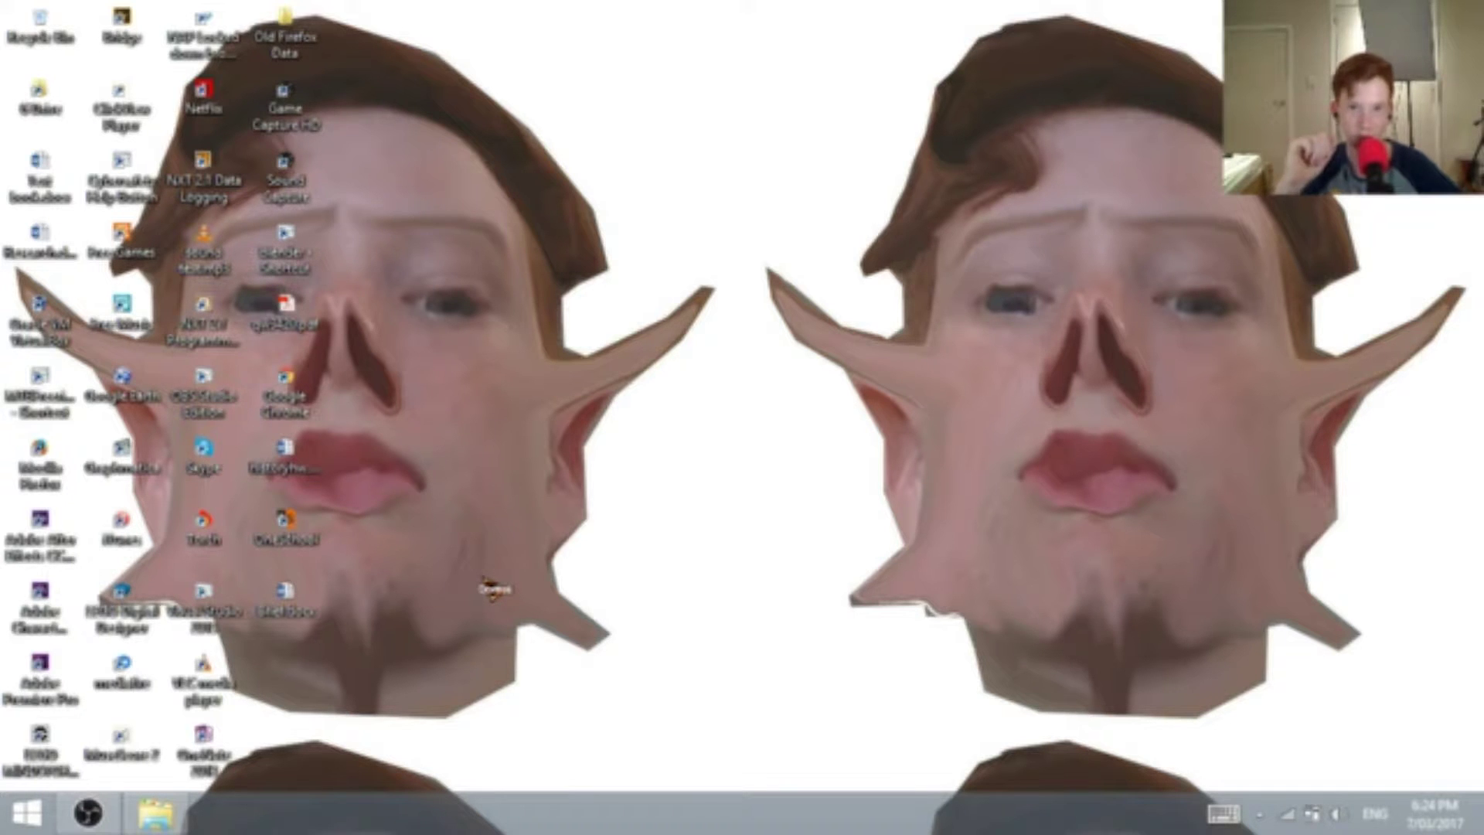
- Drop the 2017-03-07_18-23-46.mp4 recording onto the desktop
drag(484, 579, 484, 584)
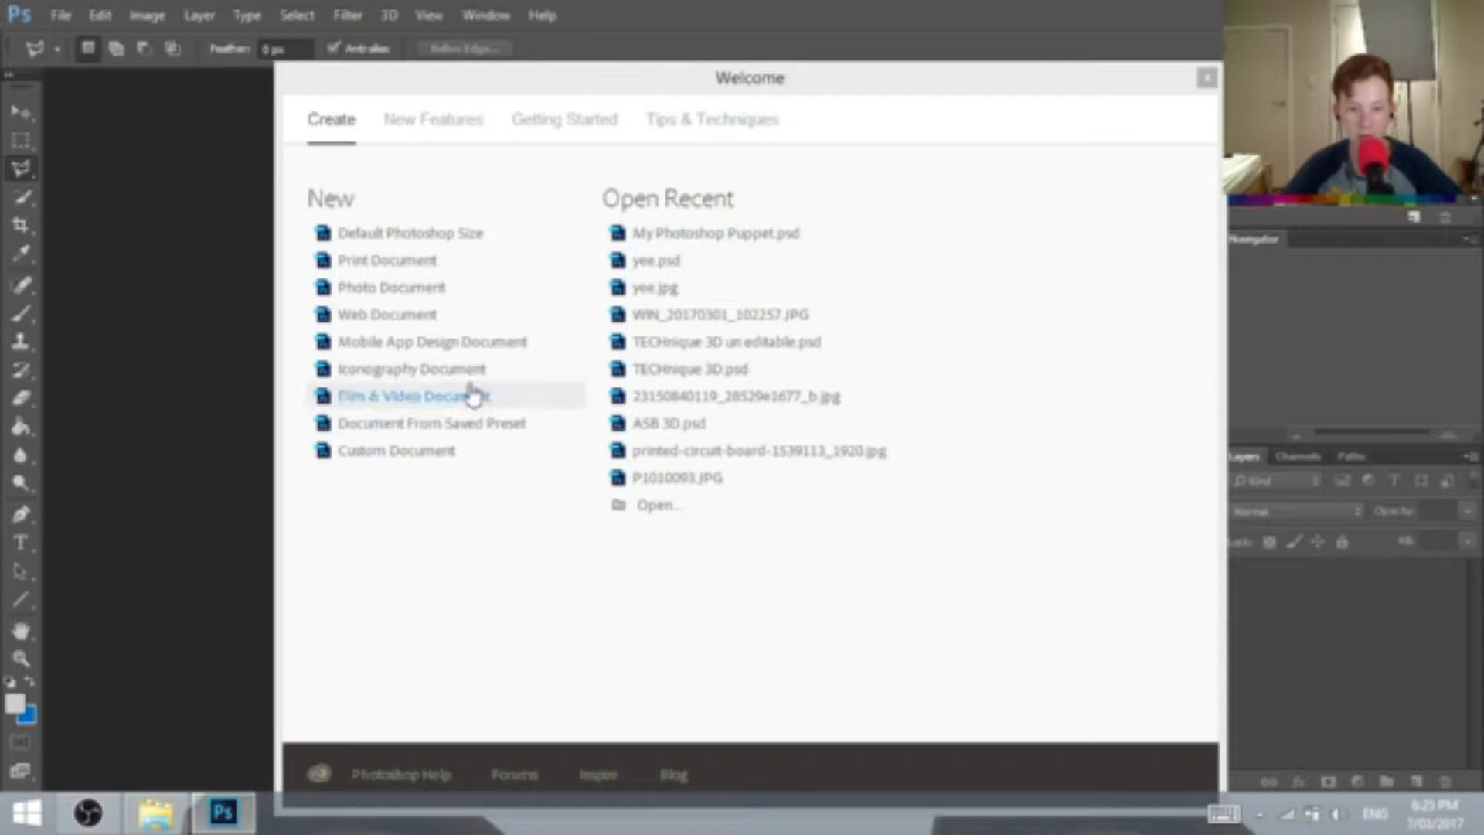
- Move the Welcome window aside and start a Default Photoshop Size document
click(832, 92)
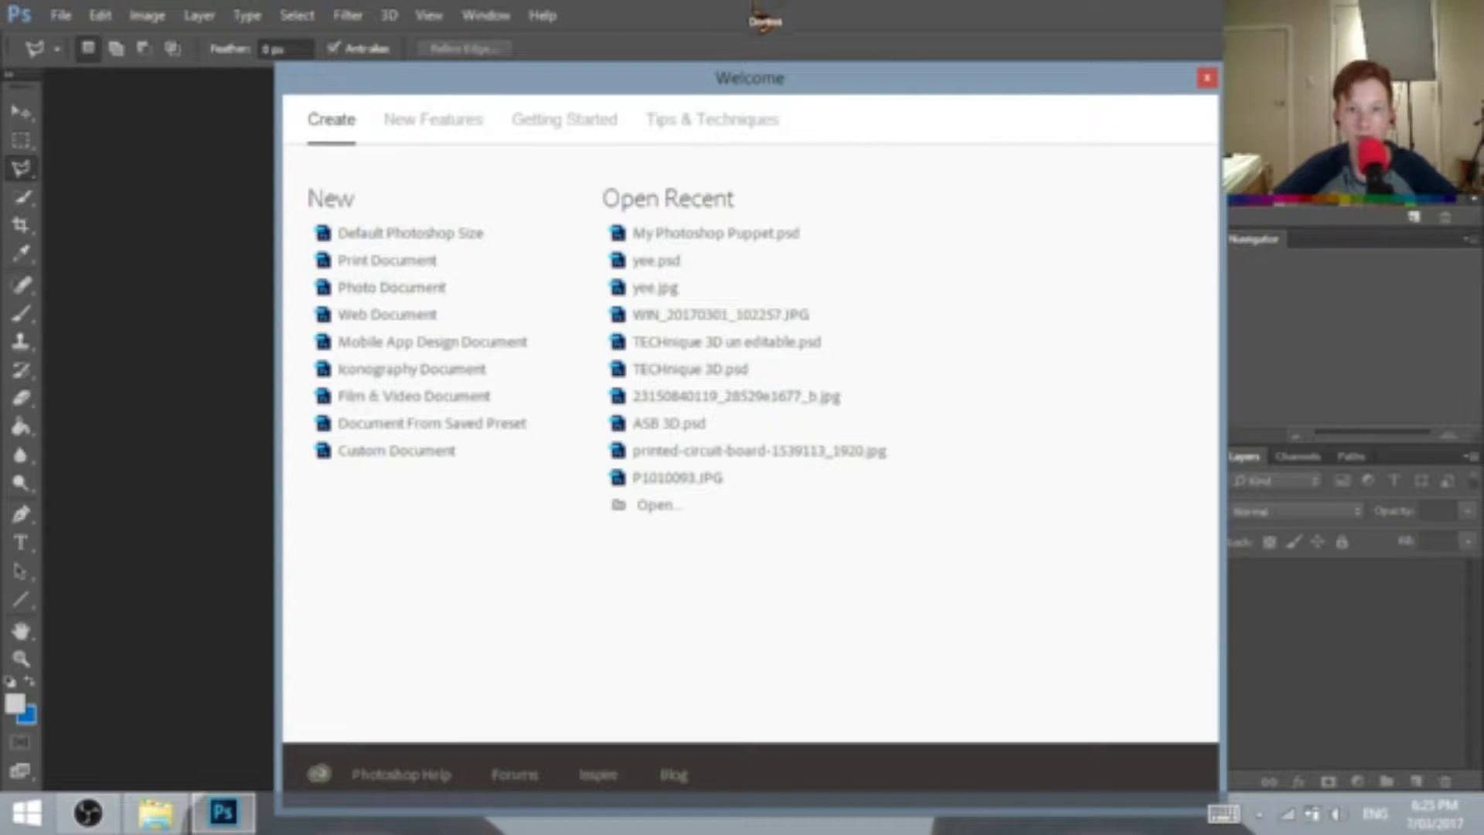
drag(854, 86, 827, 62)
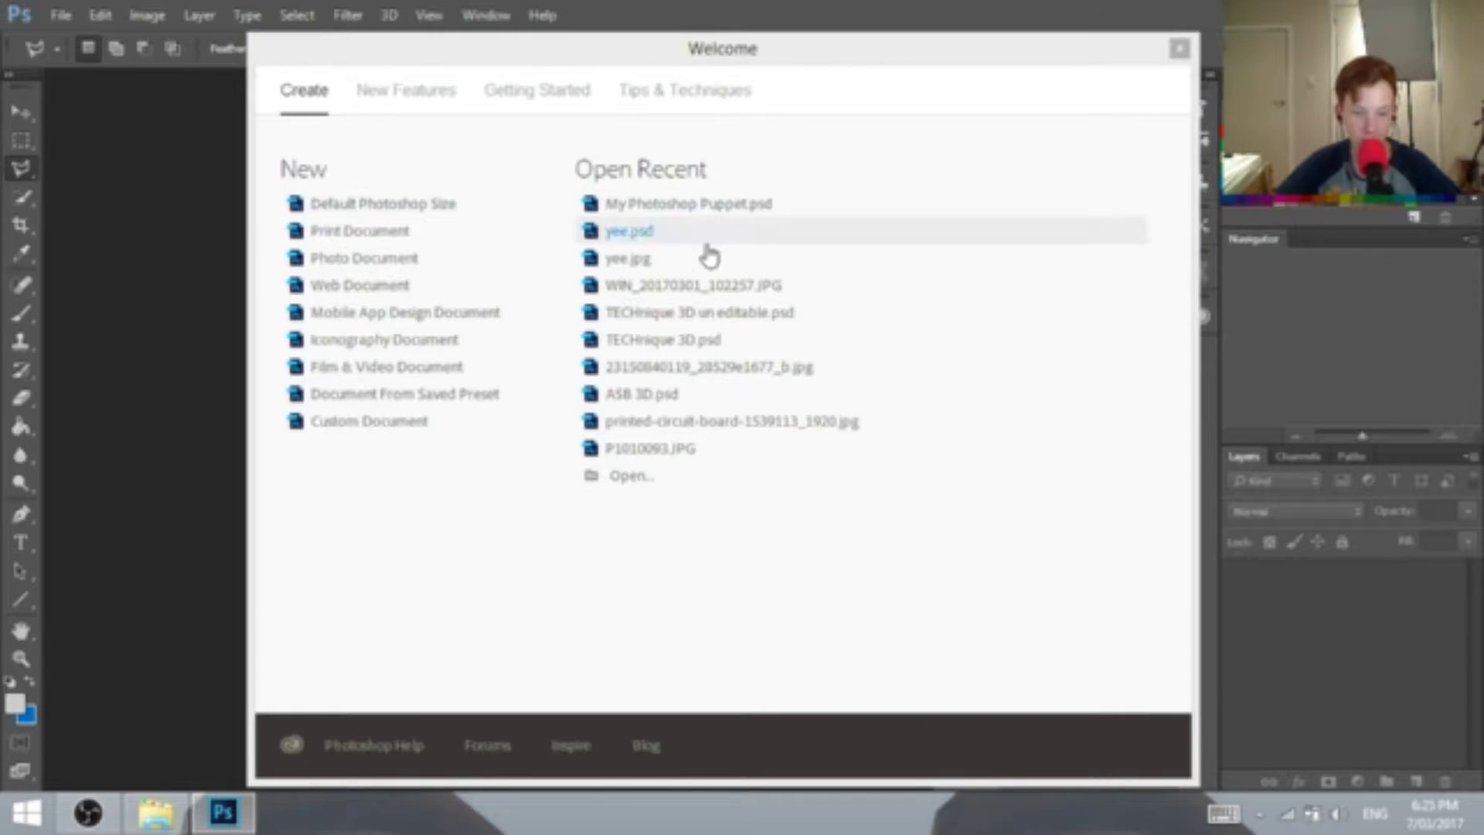
click(309, 203)
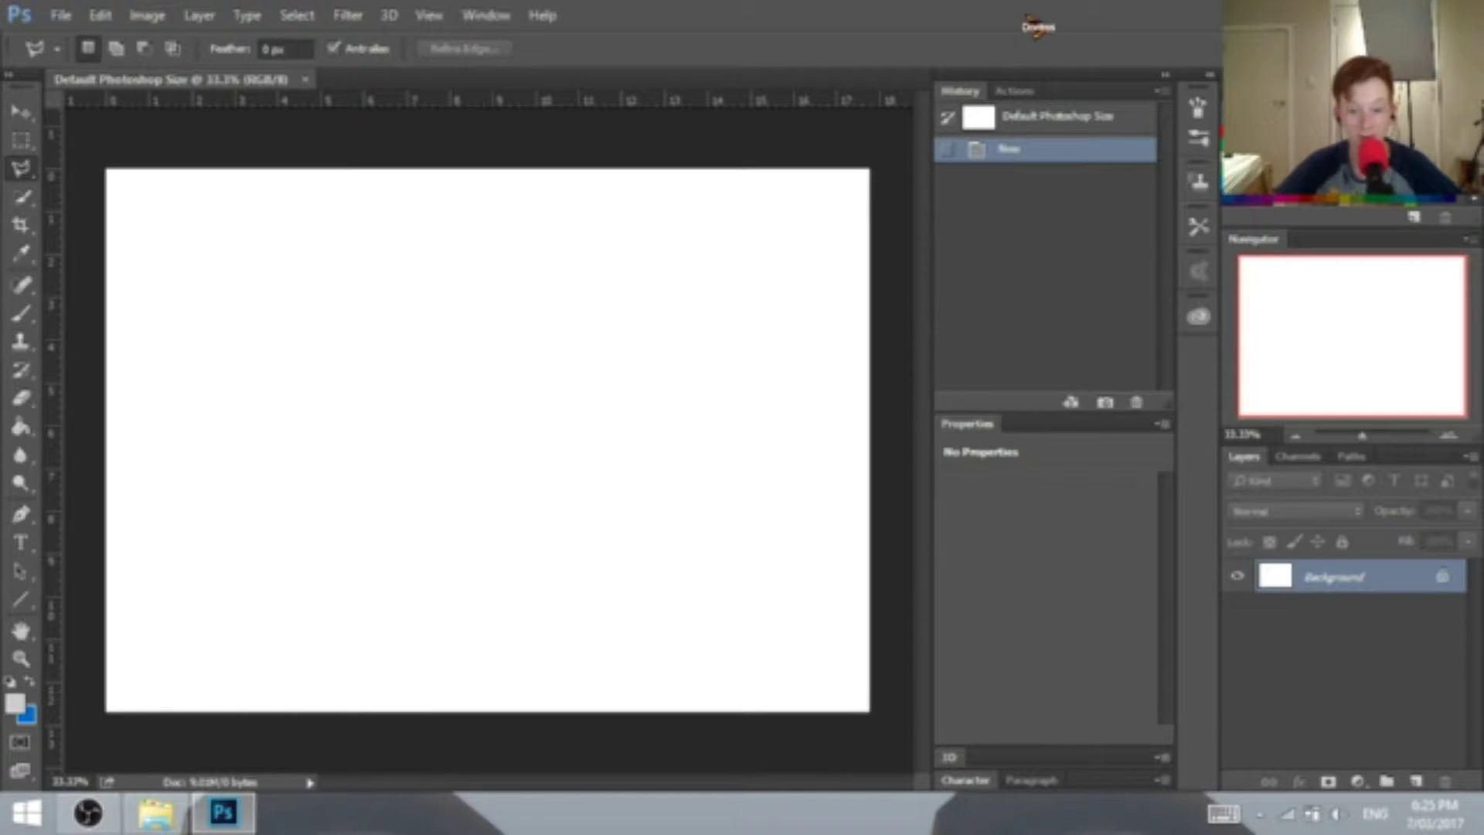
click(20, 112)
click(1062, 13)
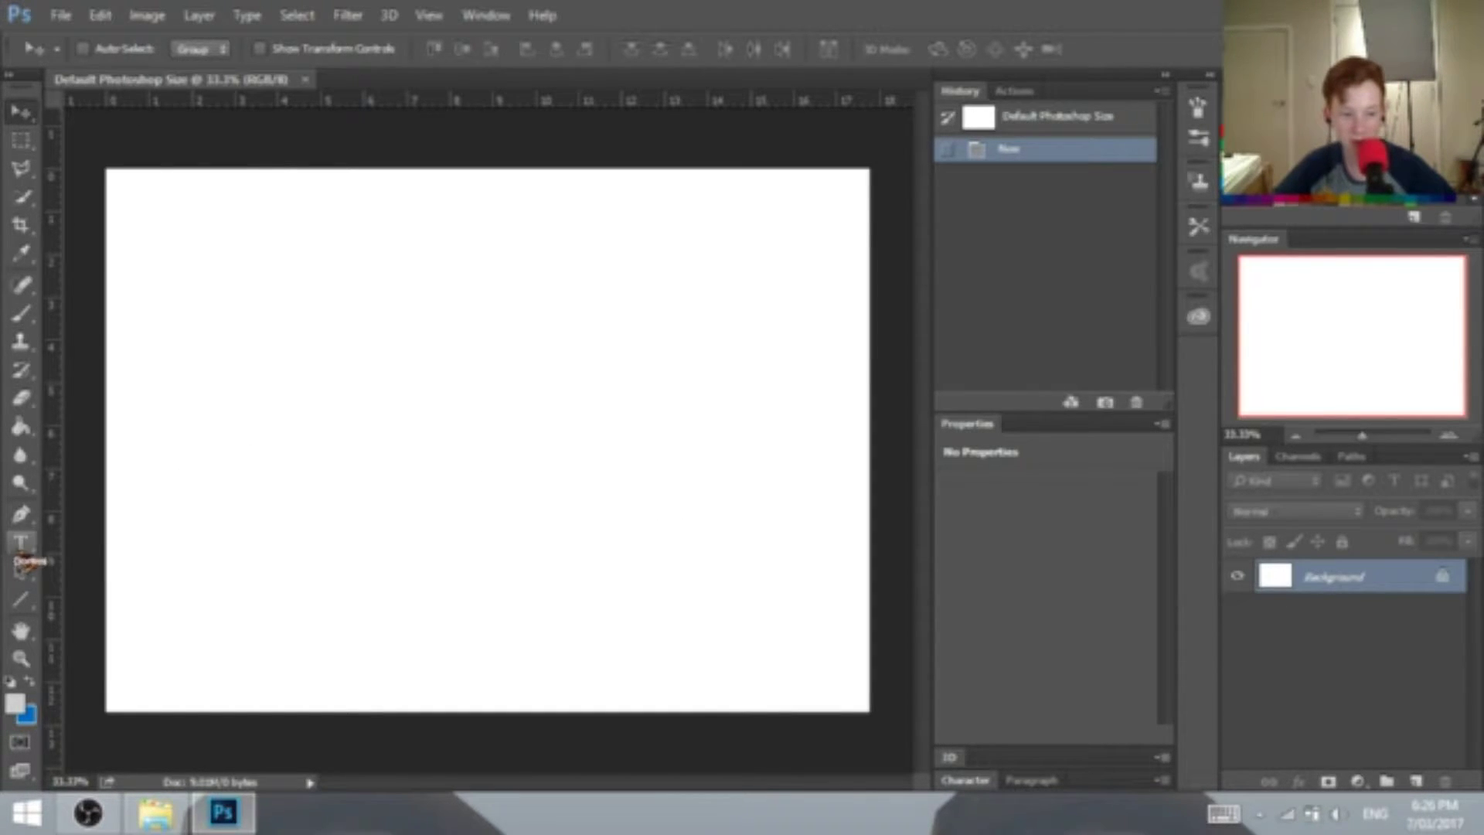
- Add a text layer on the canvas reading '3D LOGO'
click(21, 542)
click(450, 476)
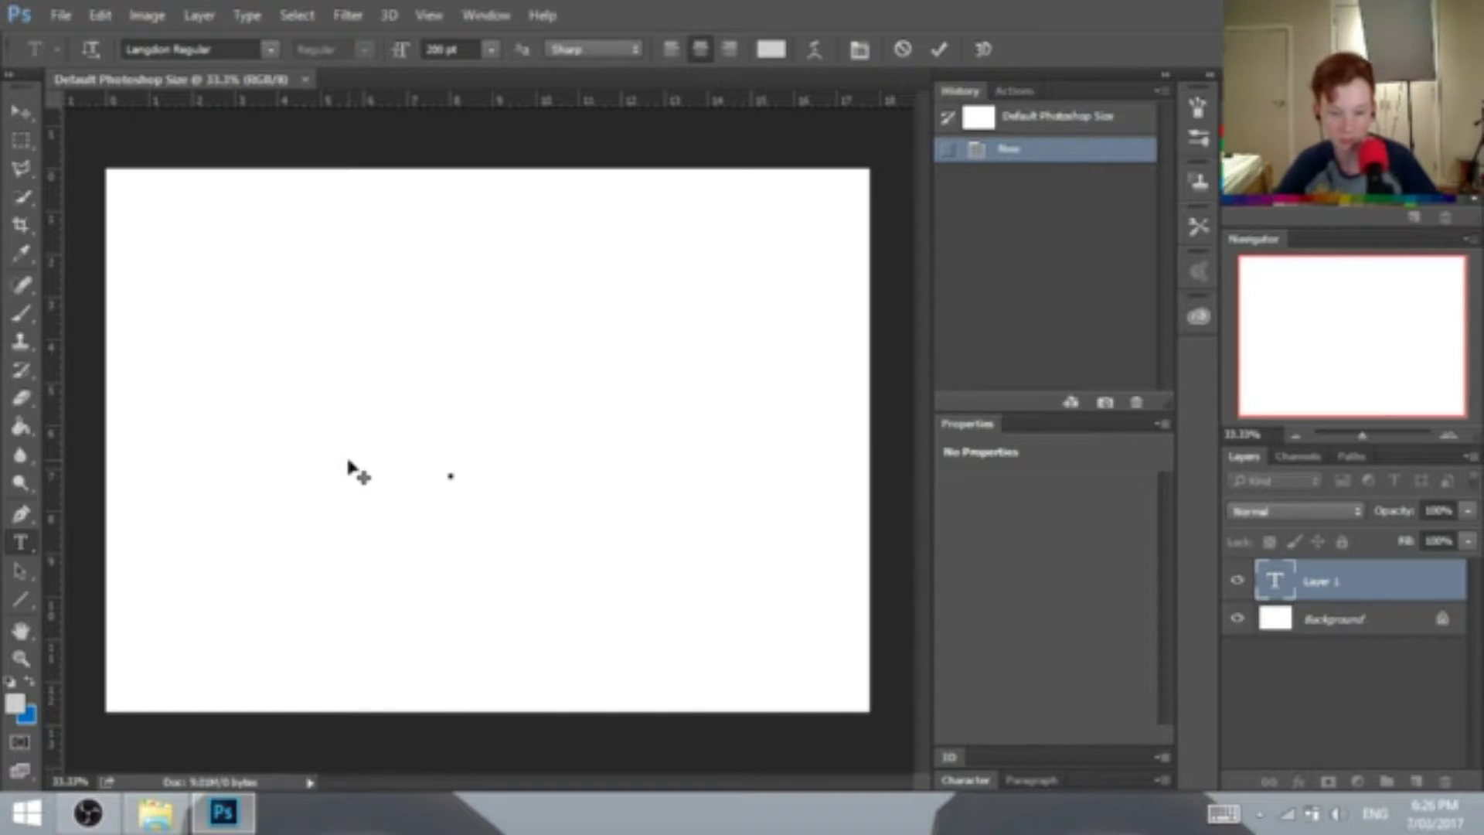
text(#D)
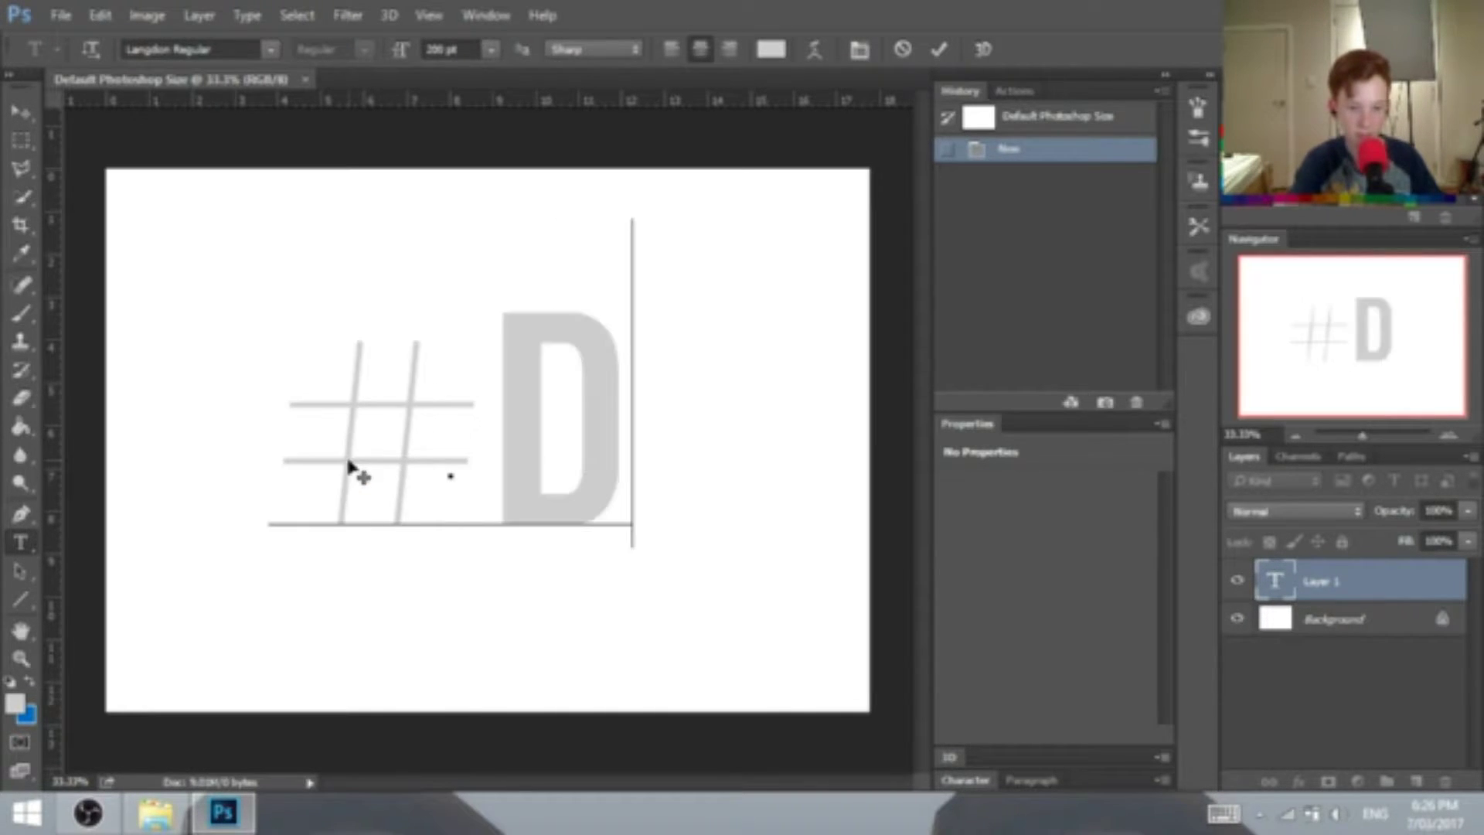
key(BackSpace)
key(BackSpace)
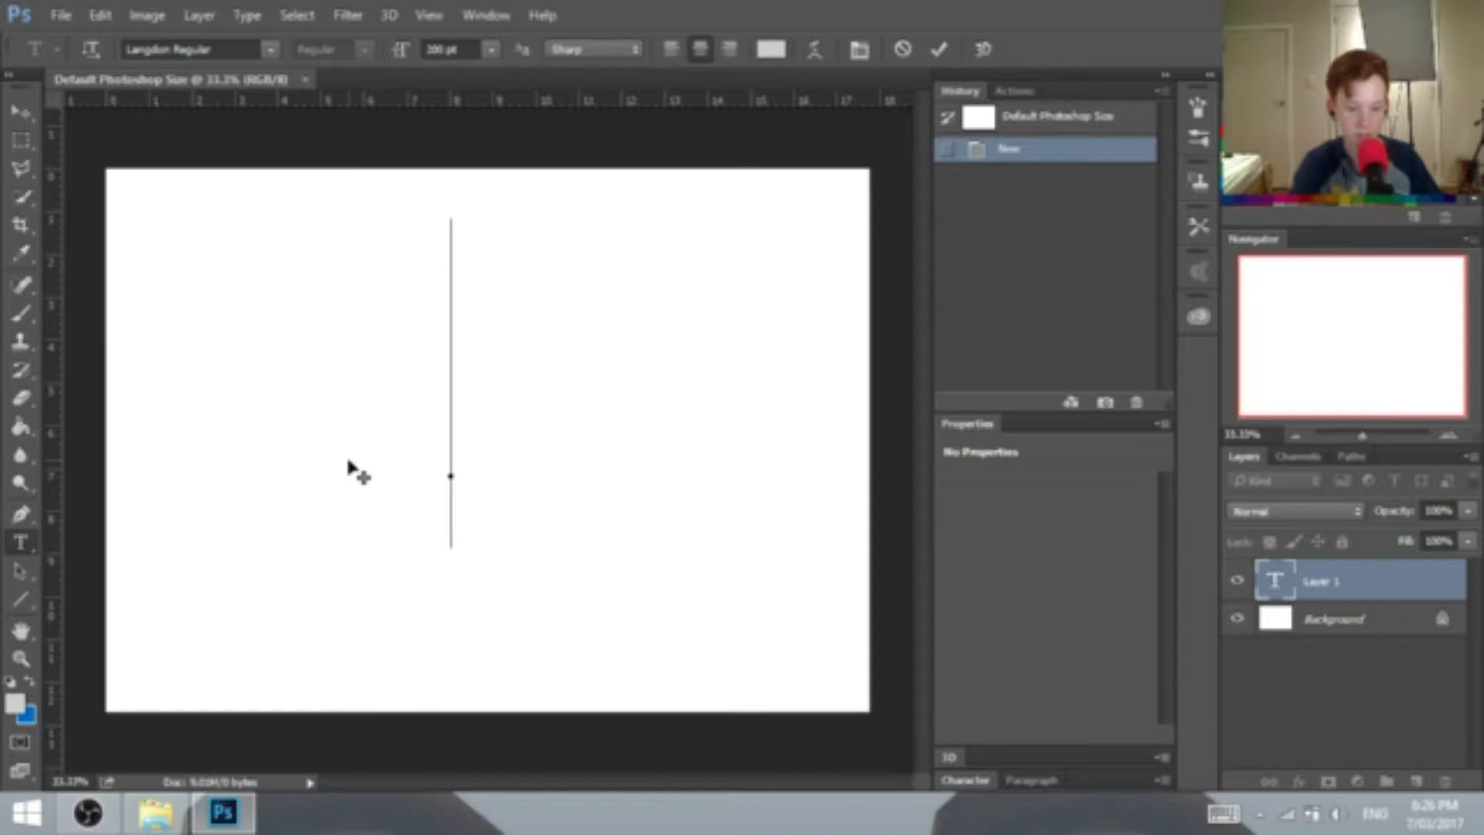
text(3D LO)
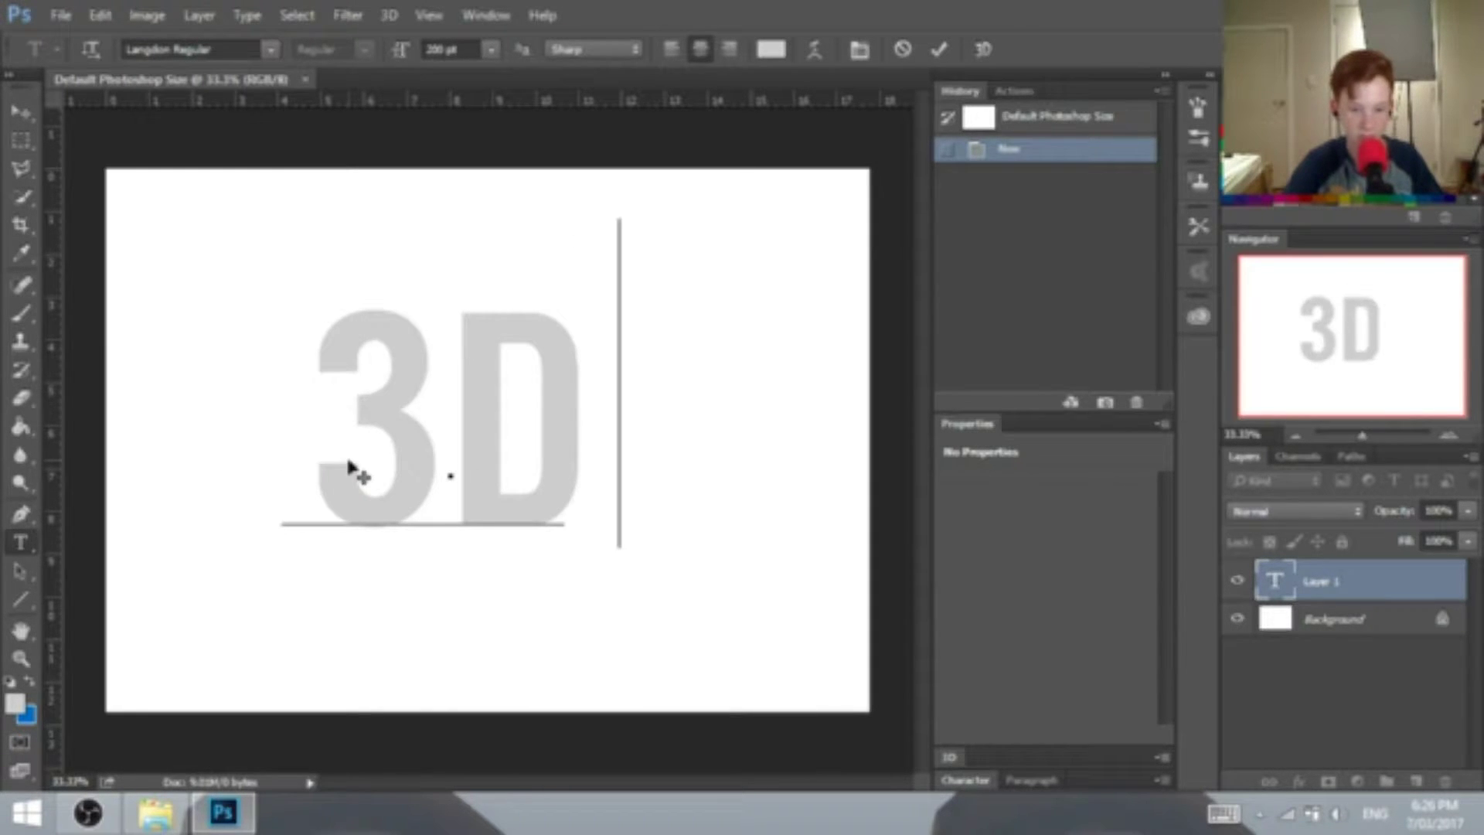
text(GO)
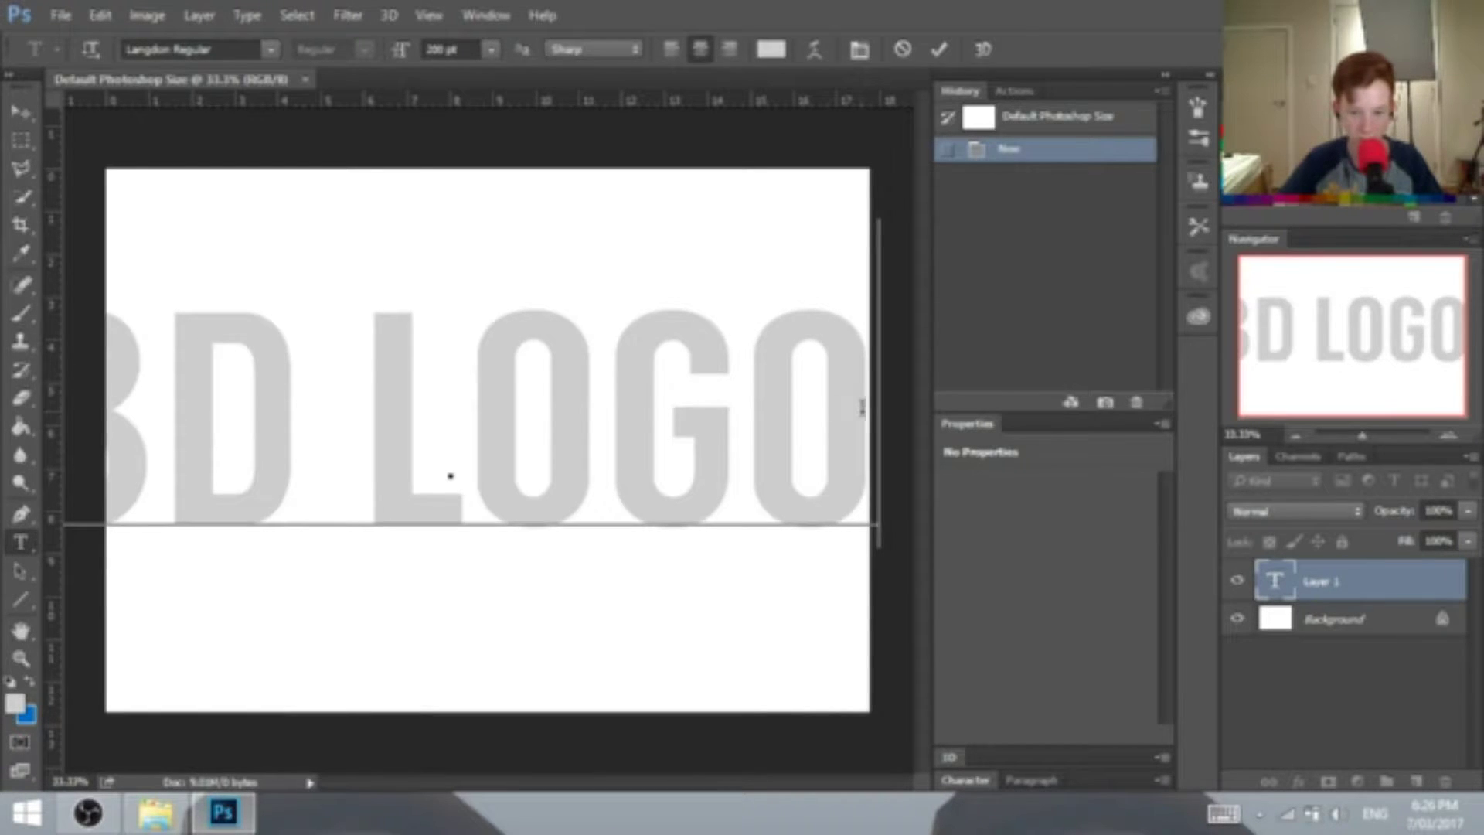
- Set the 3D LOGO text size to 100 pt
drag(860, 404, 51, 412)
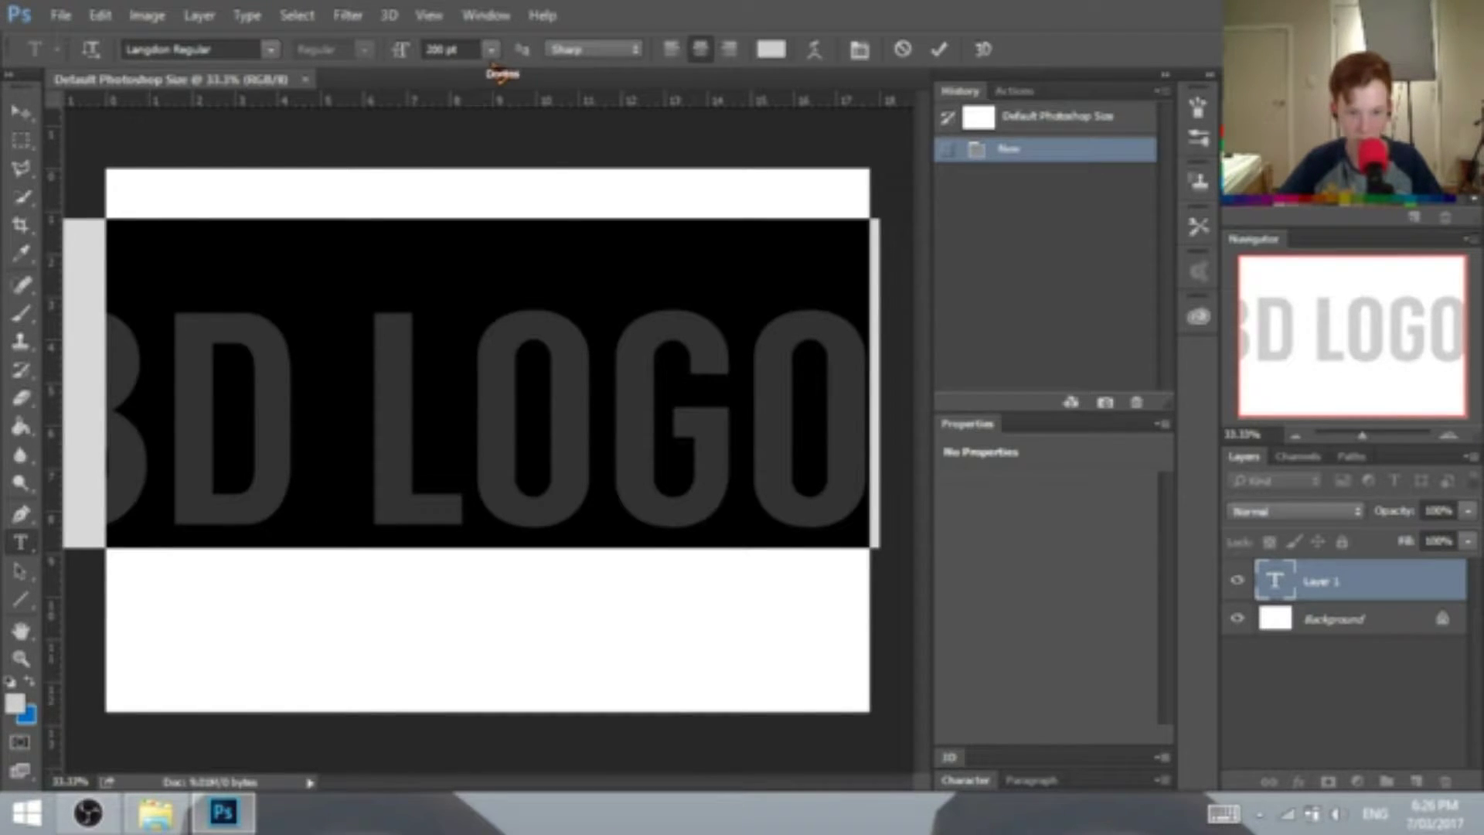
click(490, 49)
click(484, 417)
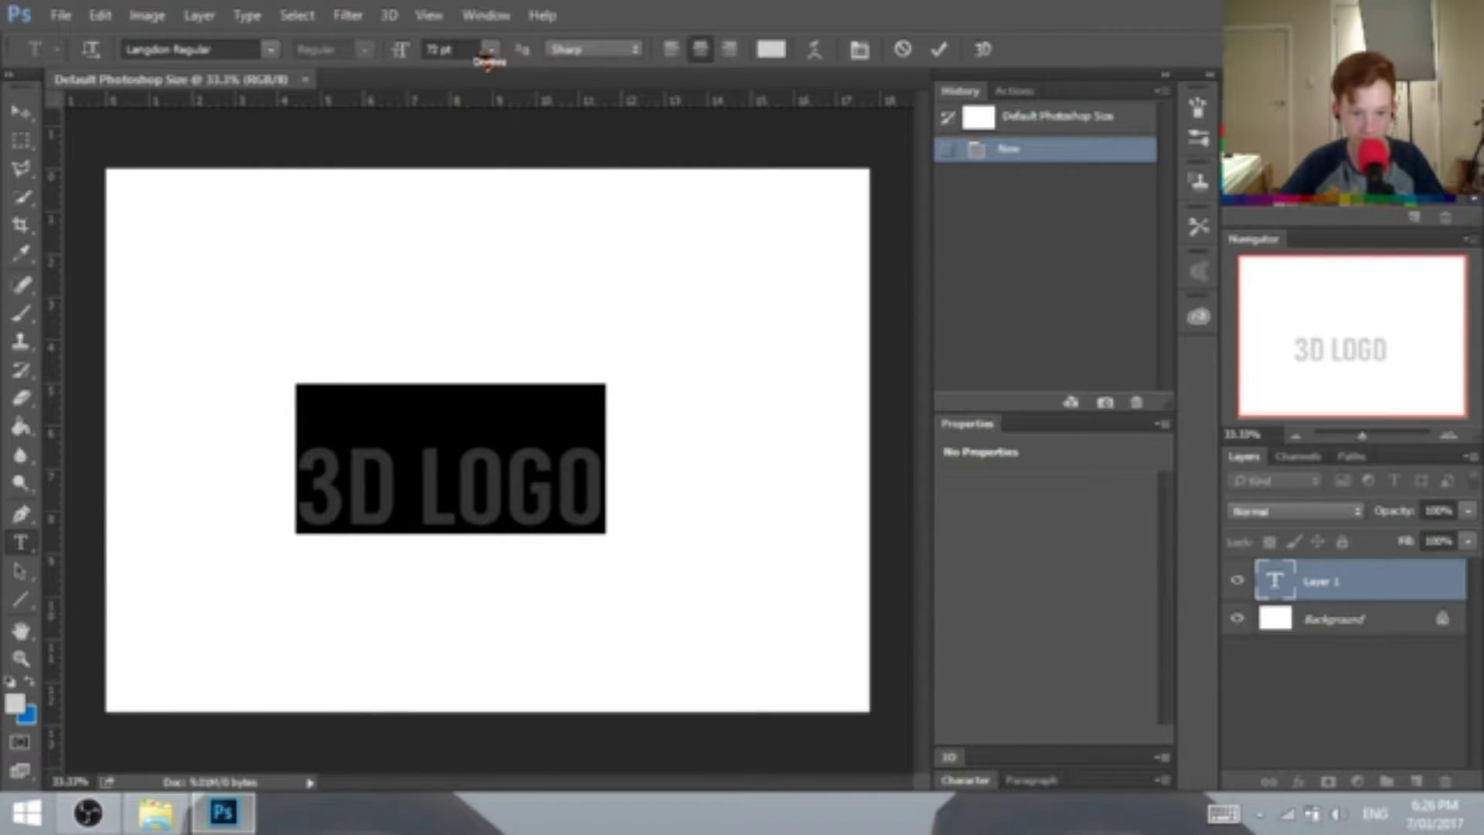
double_click(441, 49)
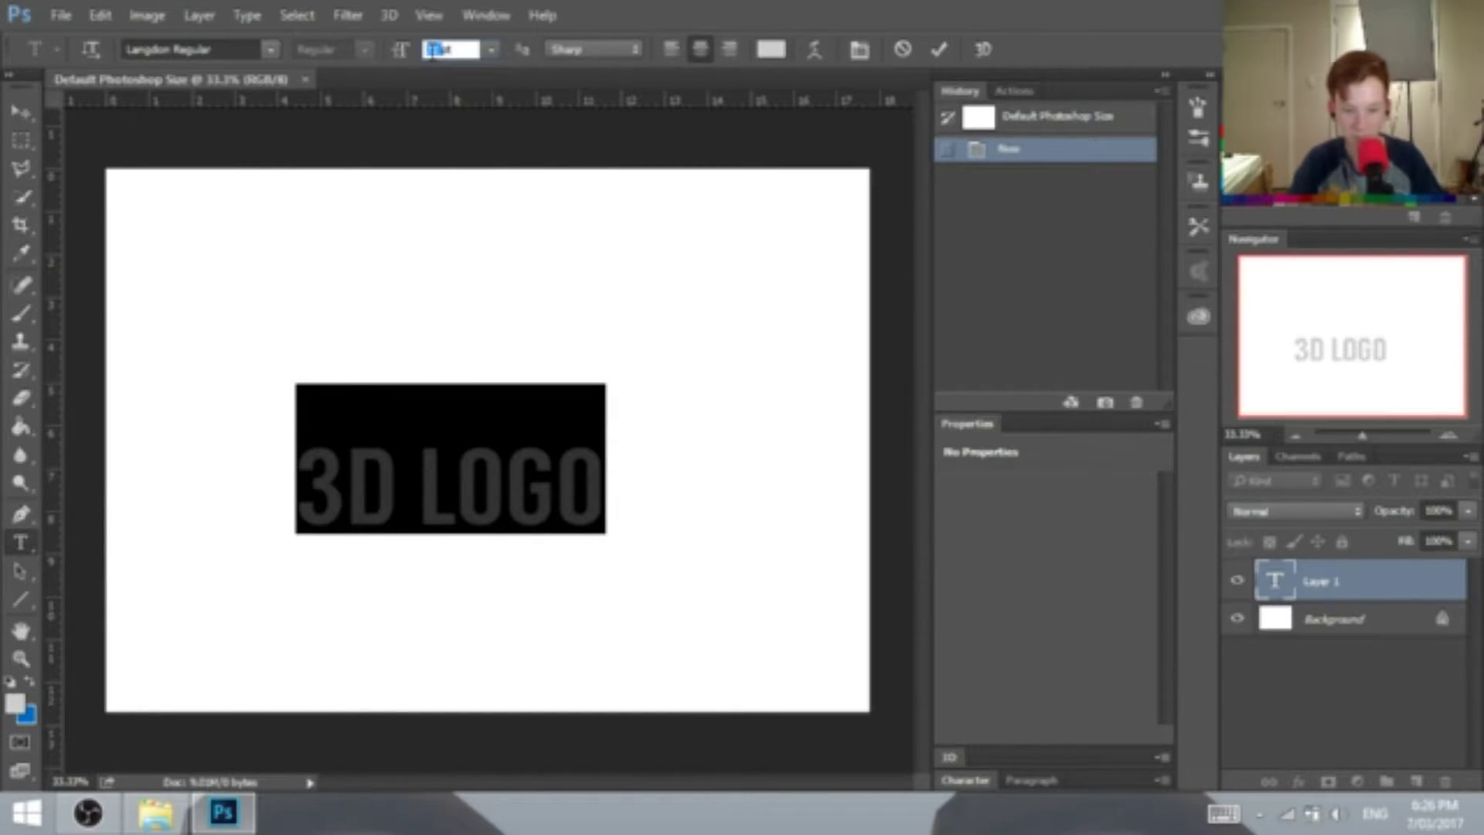
text(100)
key(Return)
click(665, 438)
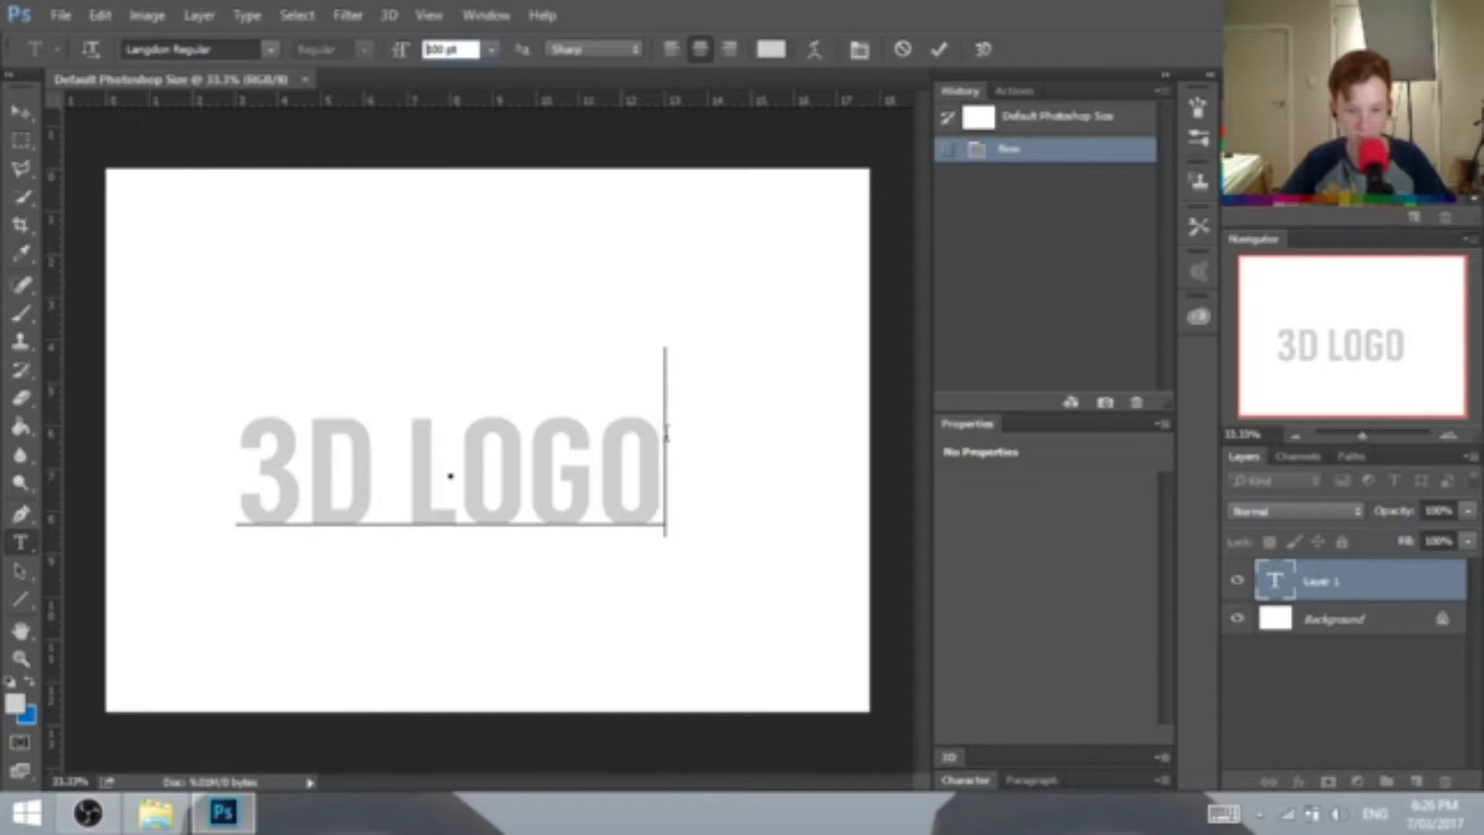
- Colour the 3D LOGO text black and move it up and right
drag(666, 442, 215, 487)
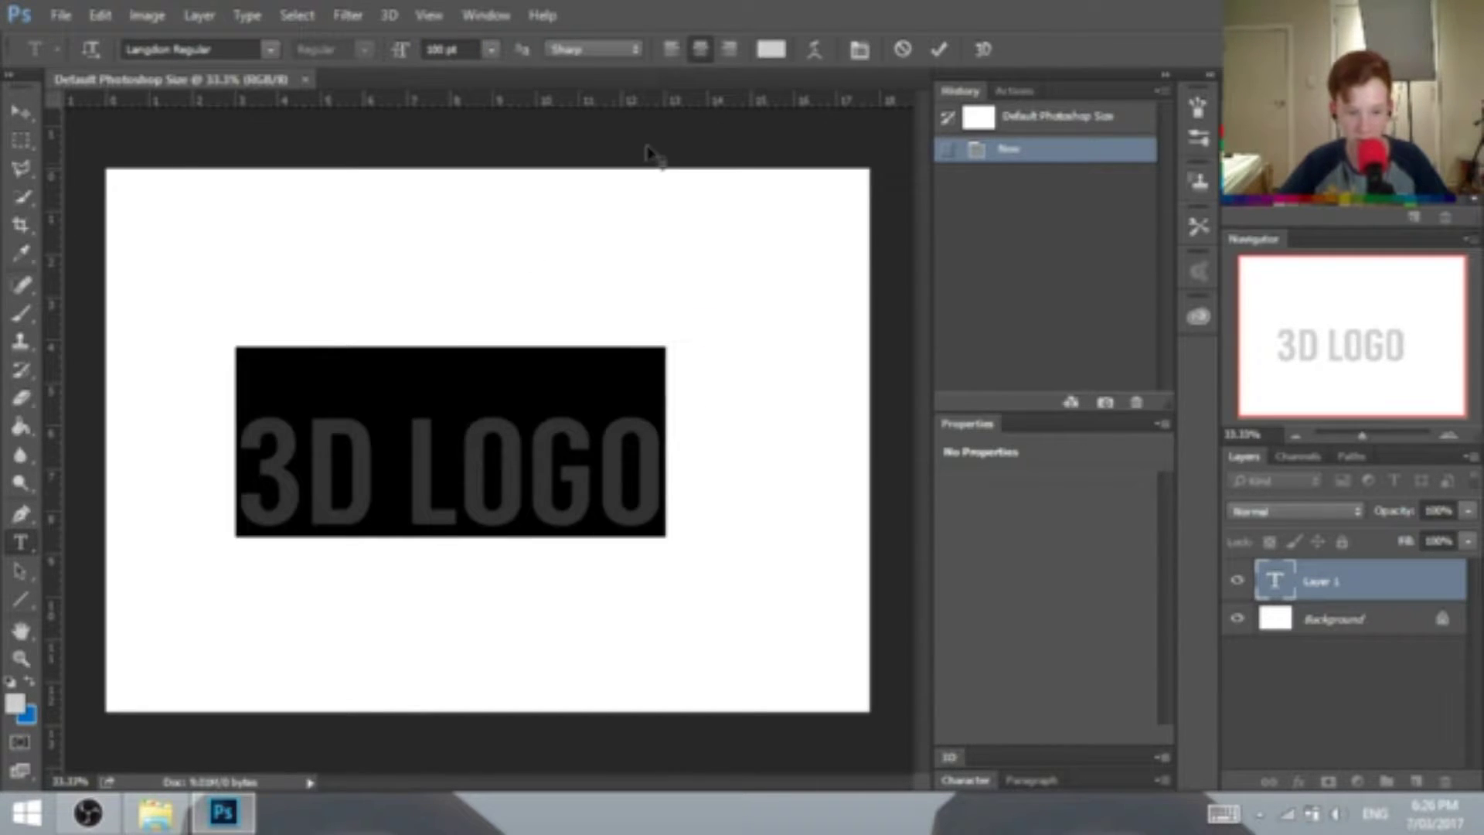
click(773, 52)
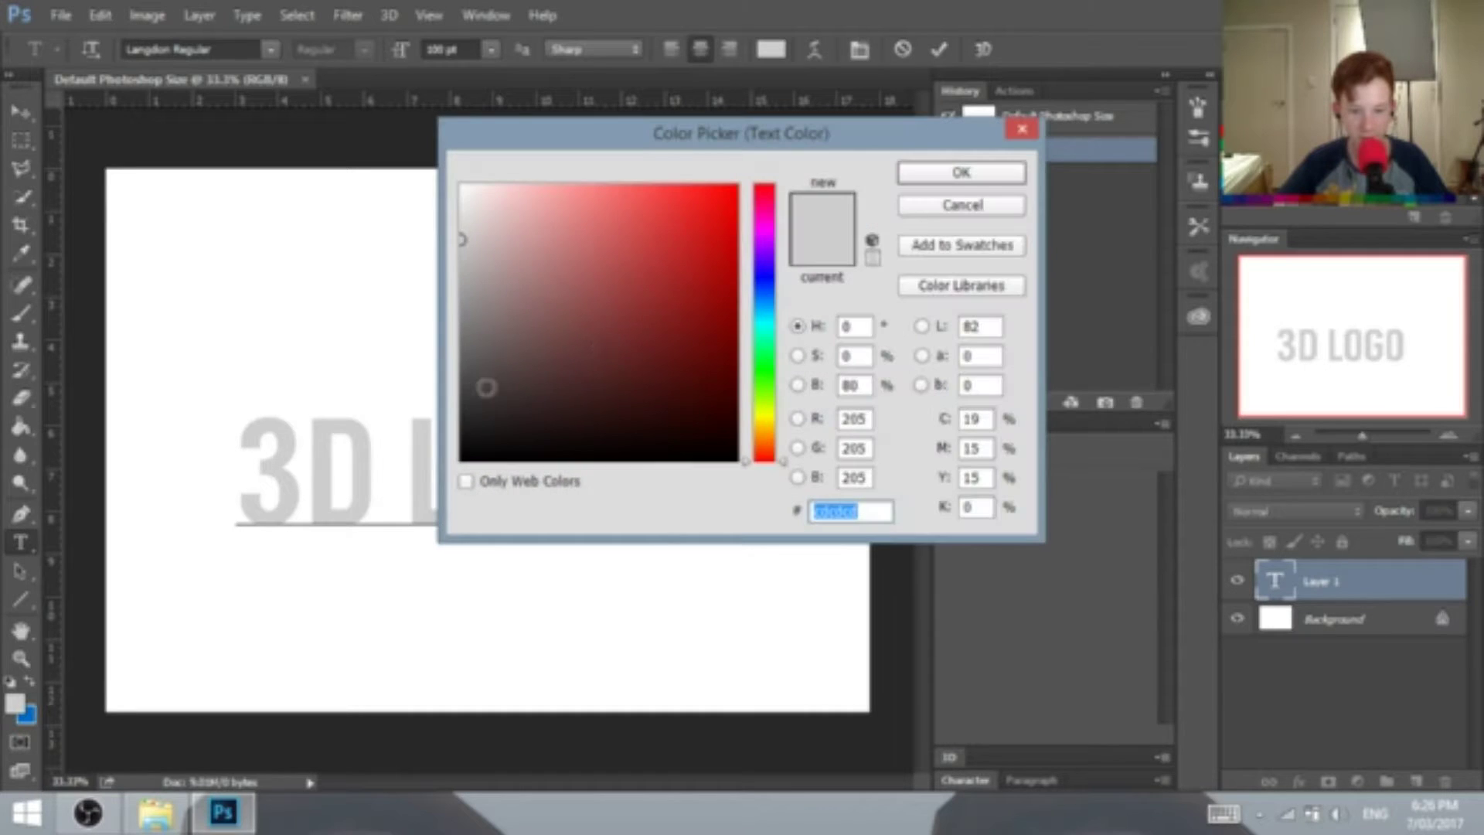
drag(487, 387, 386, 479)
click(946, 174)
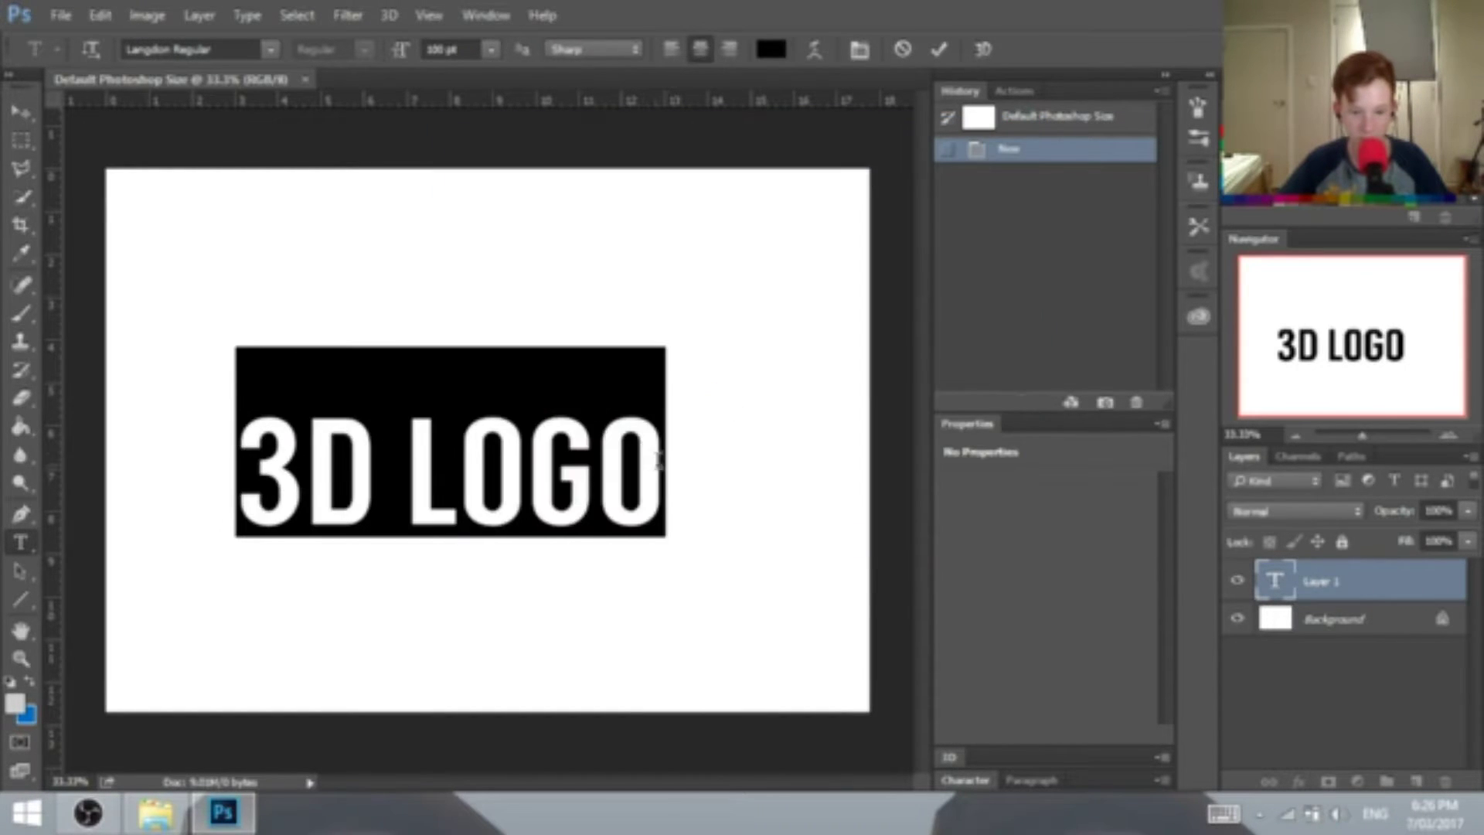
click(684, 422)
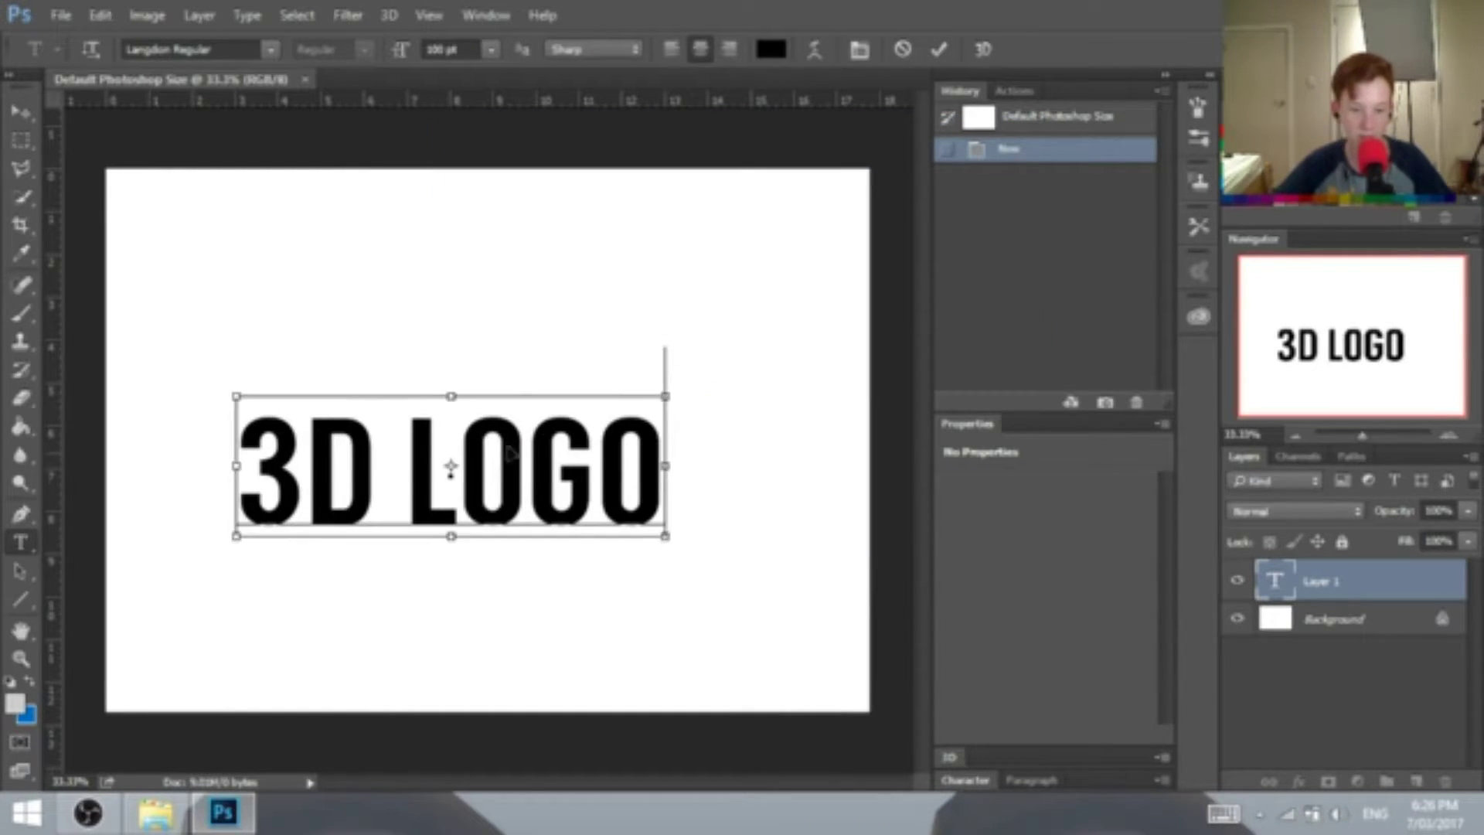
drag(449, 469, 498, 403)
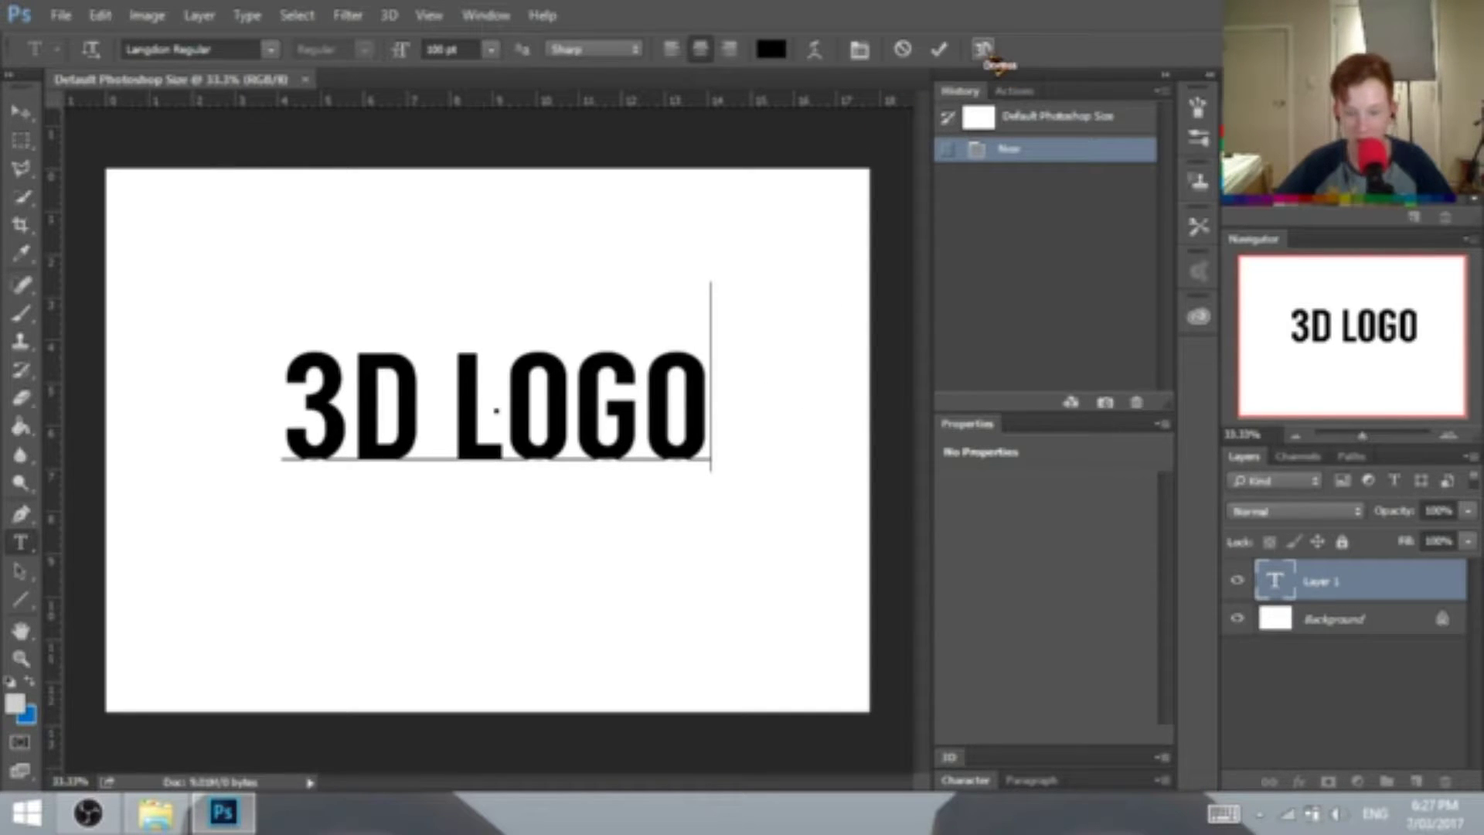
- Commit the 3D LOGO text and convert it into a 3D extrusion
click(993, 55)
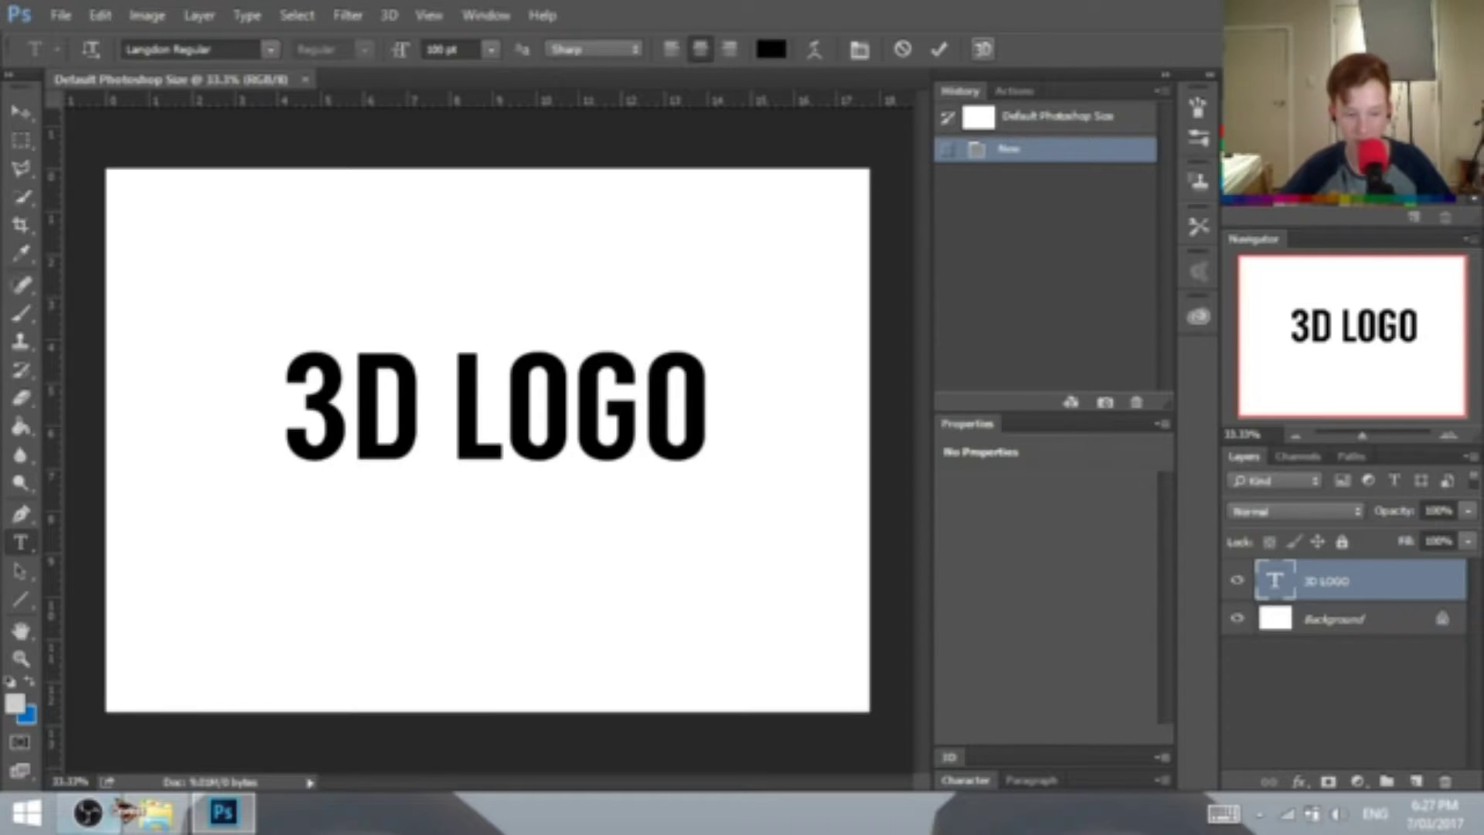
click(89, 812)
click(89, 811)
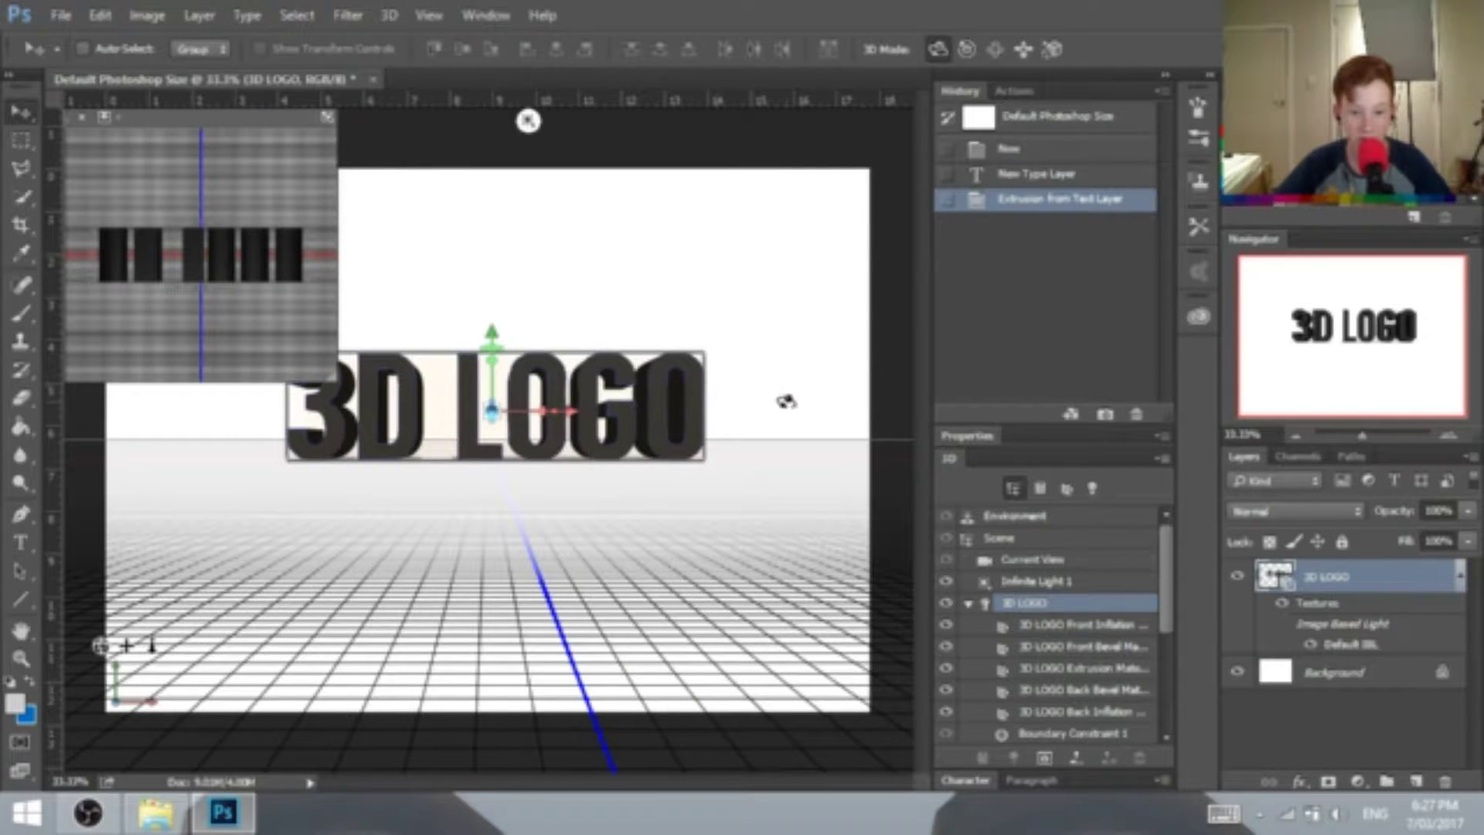
drag(763, 408, 819, 414)
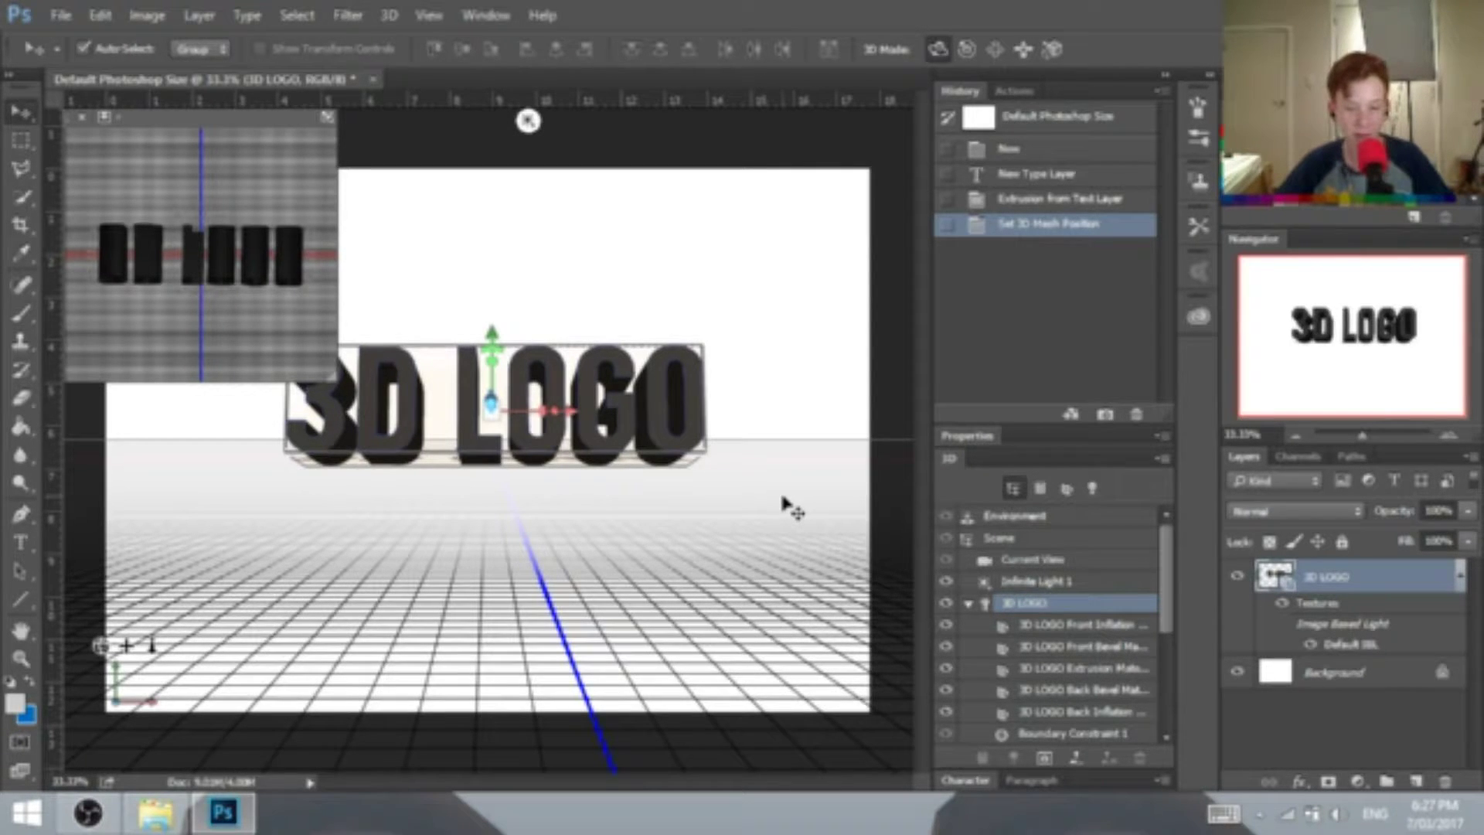
key(ctrl+z)
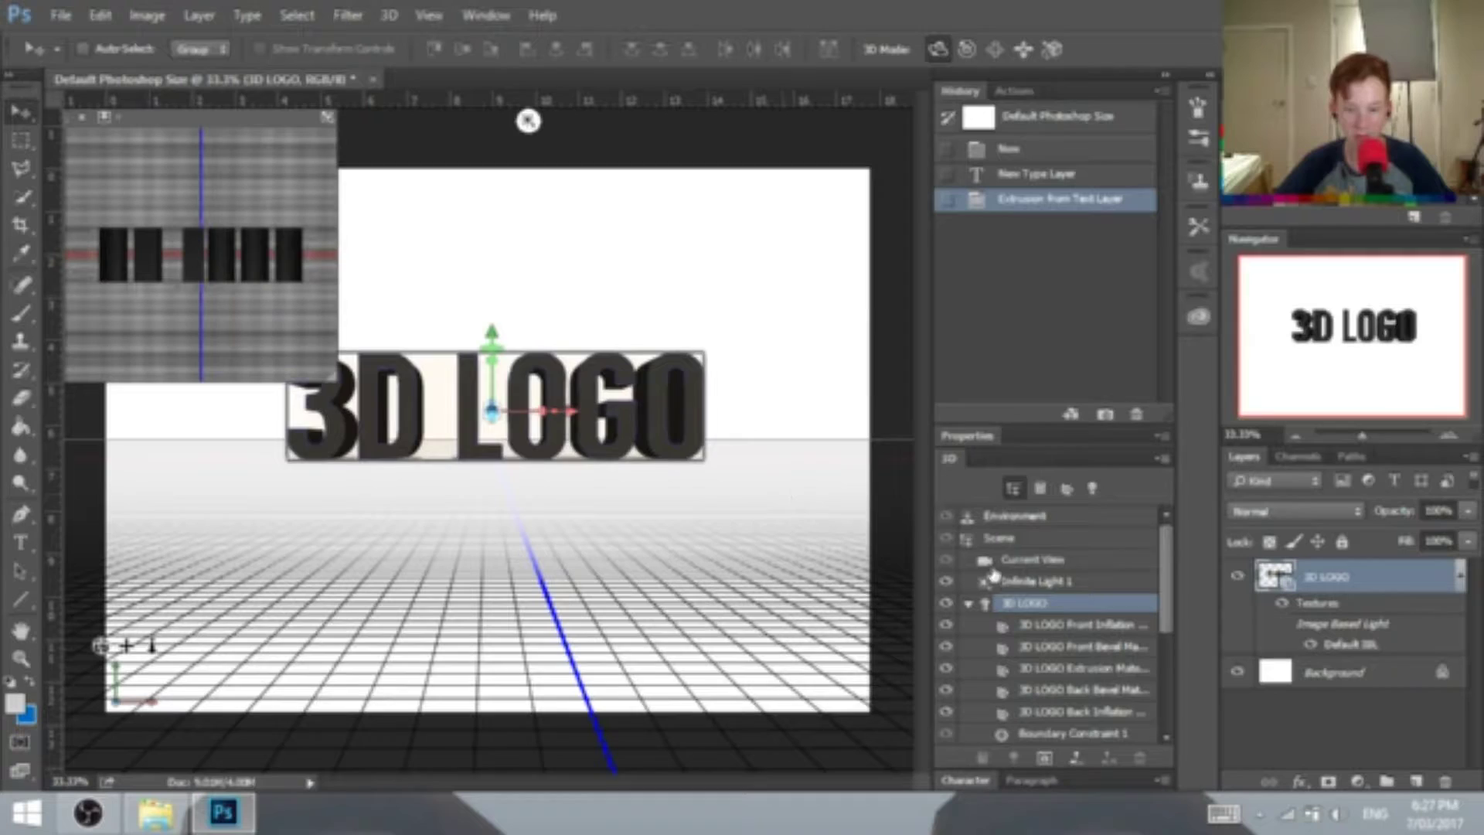
- Orbit the Current View camera, then reset it to a head-on view of 3D LOGO
click(1097, 562)
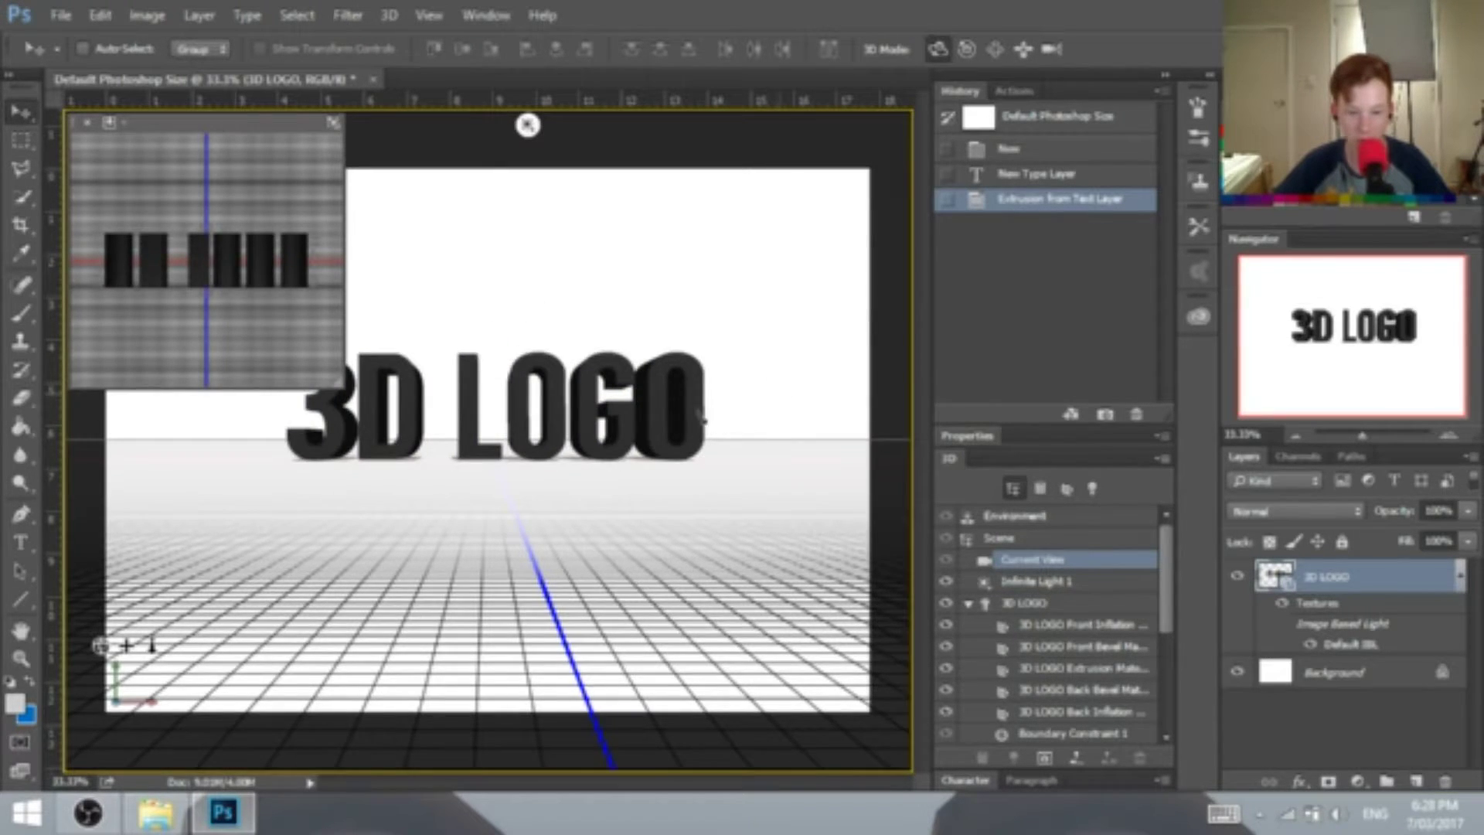
drag(703, 417, 595, 530)
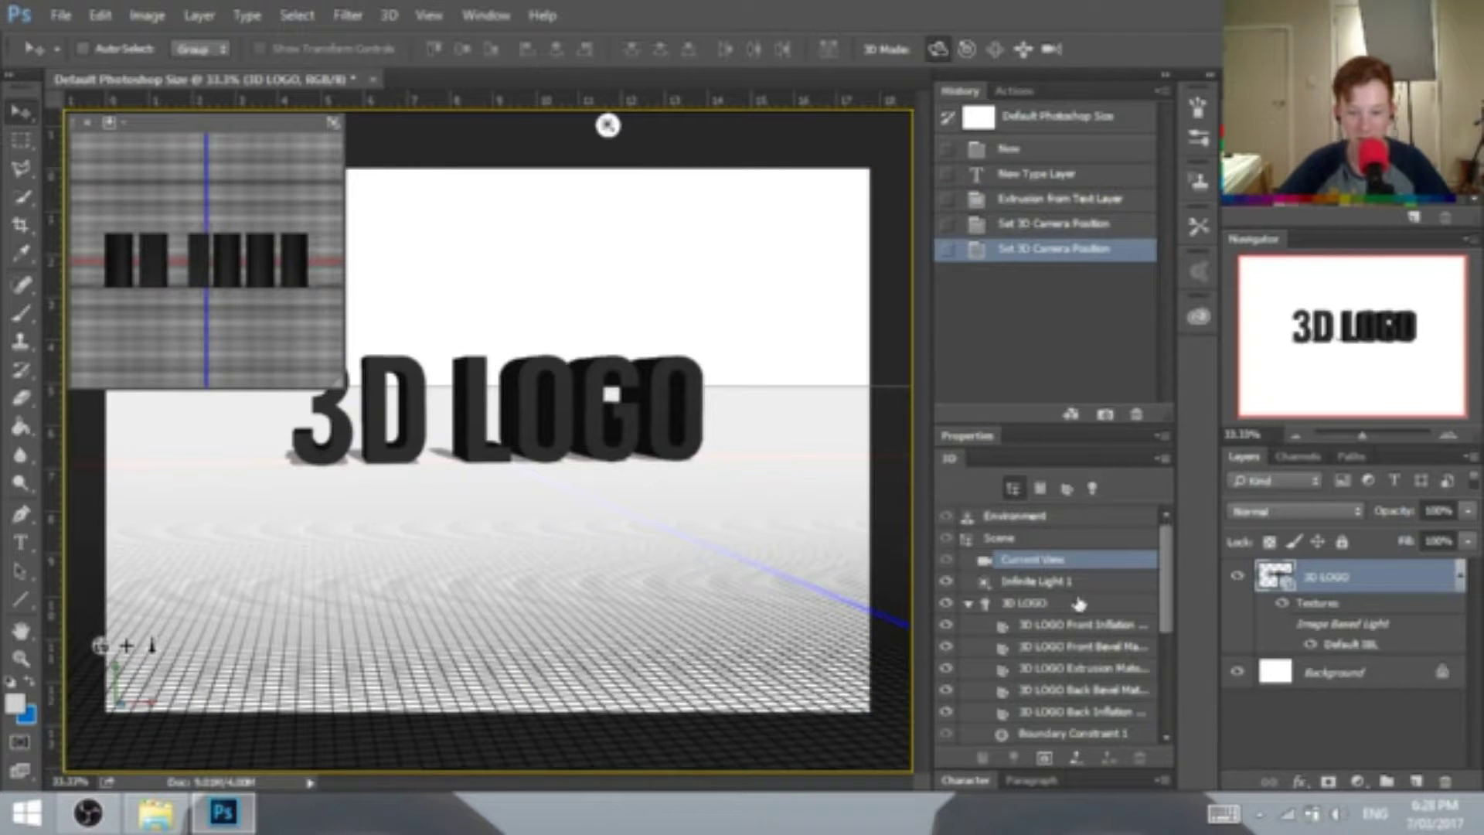
drag(749, 490, 718, 493)
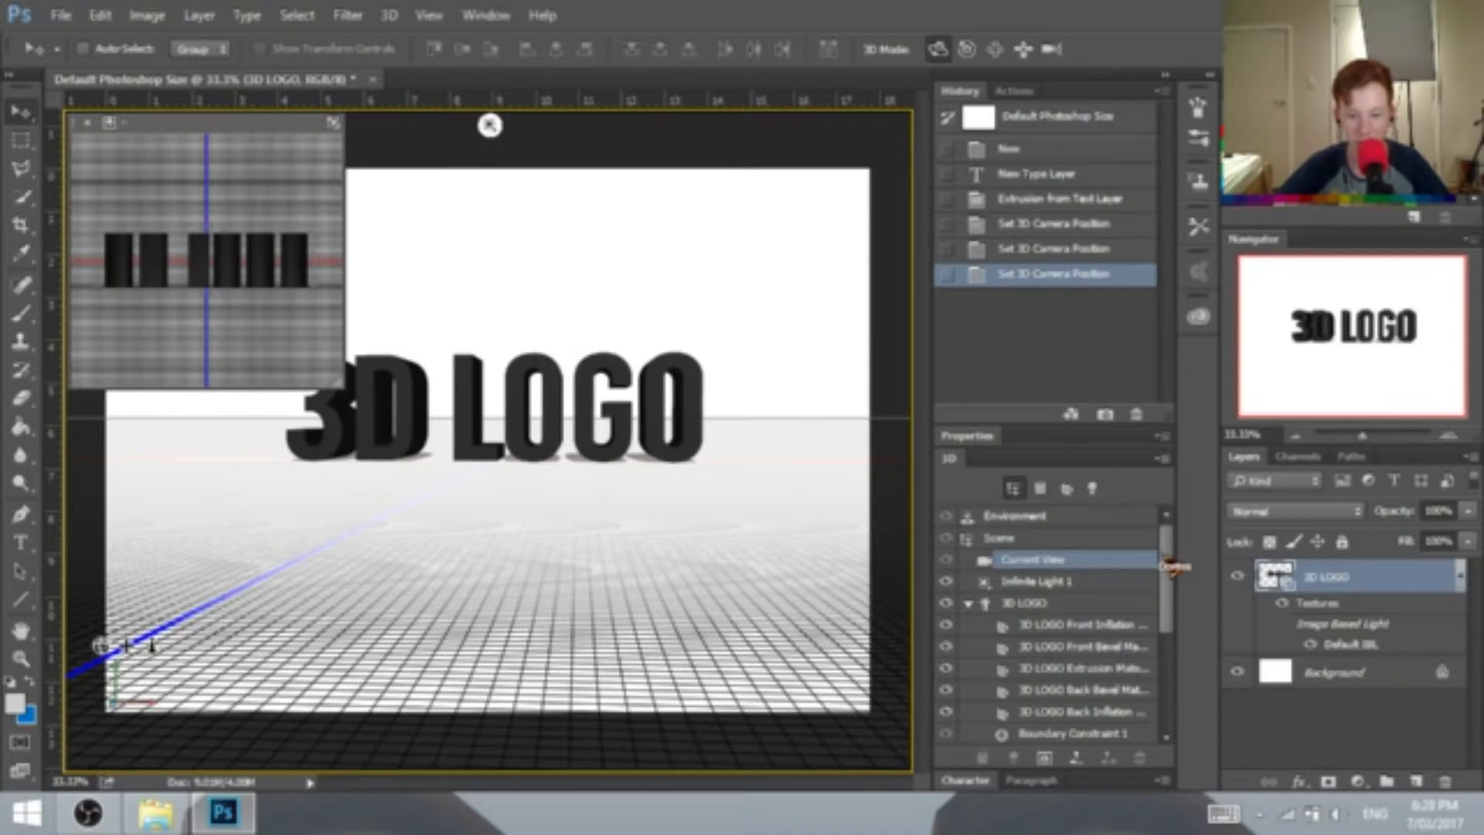
scroll(1166, 552, down, 1)
scroll(1165, 545, up, 1)
drag(1166, 545, 1166, 678)
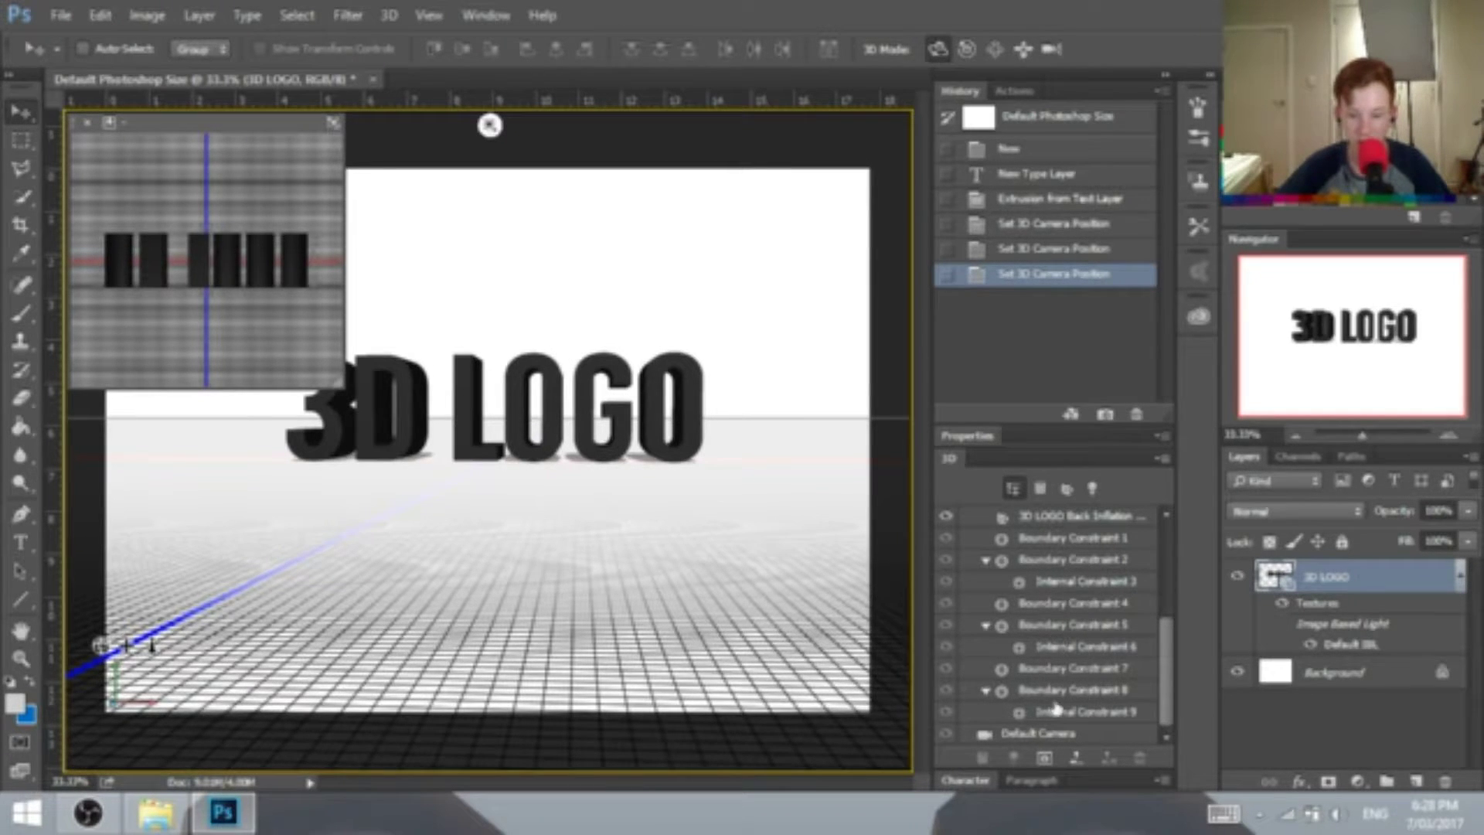
click(1054, 736)
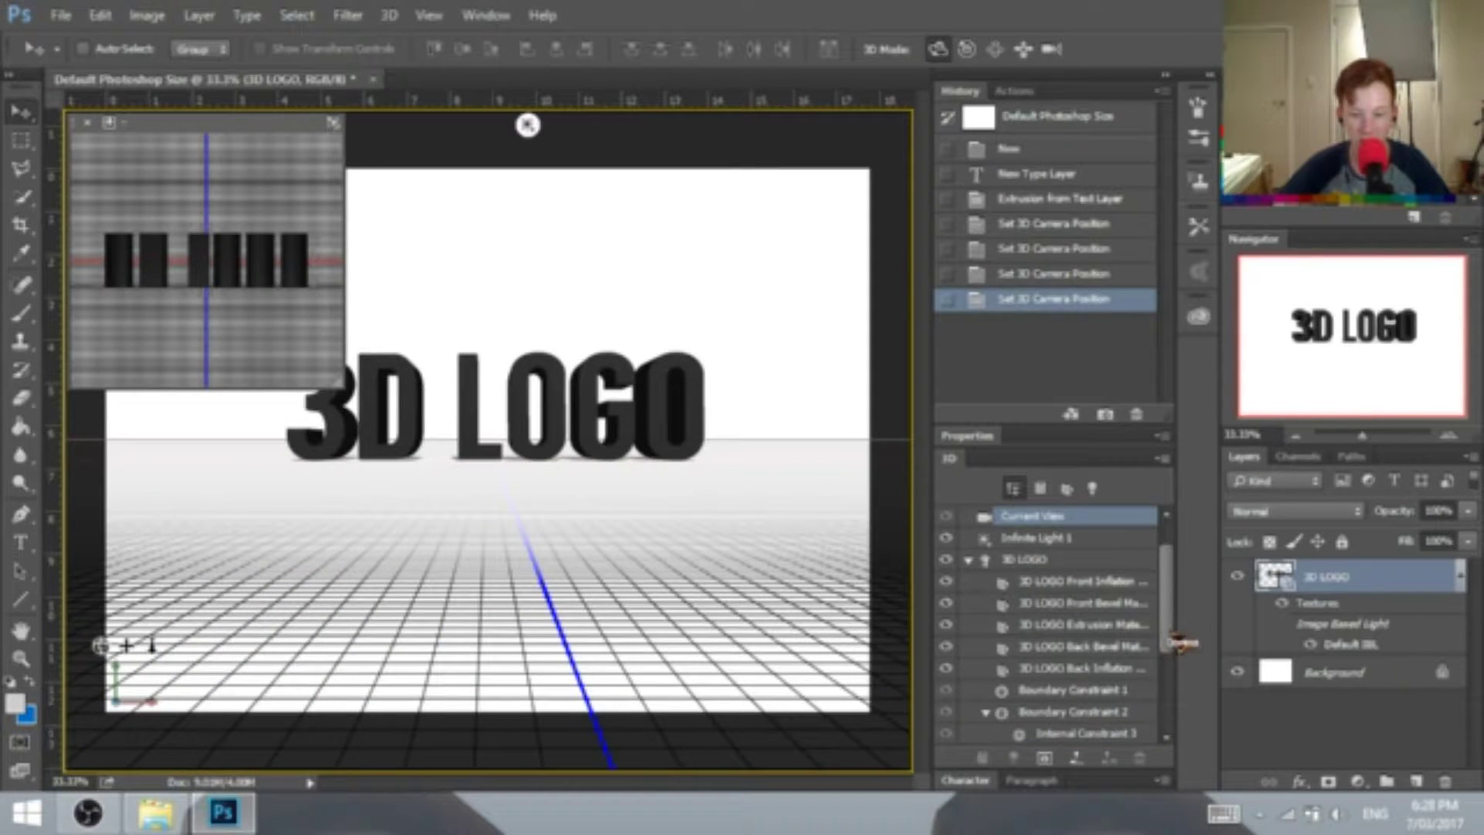
drag(1170, 637, 1170, 600)
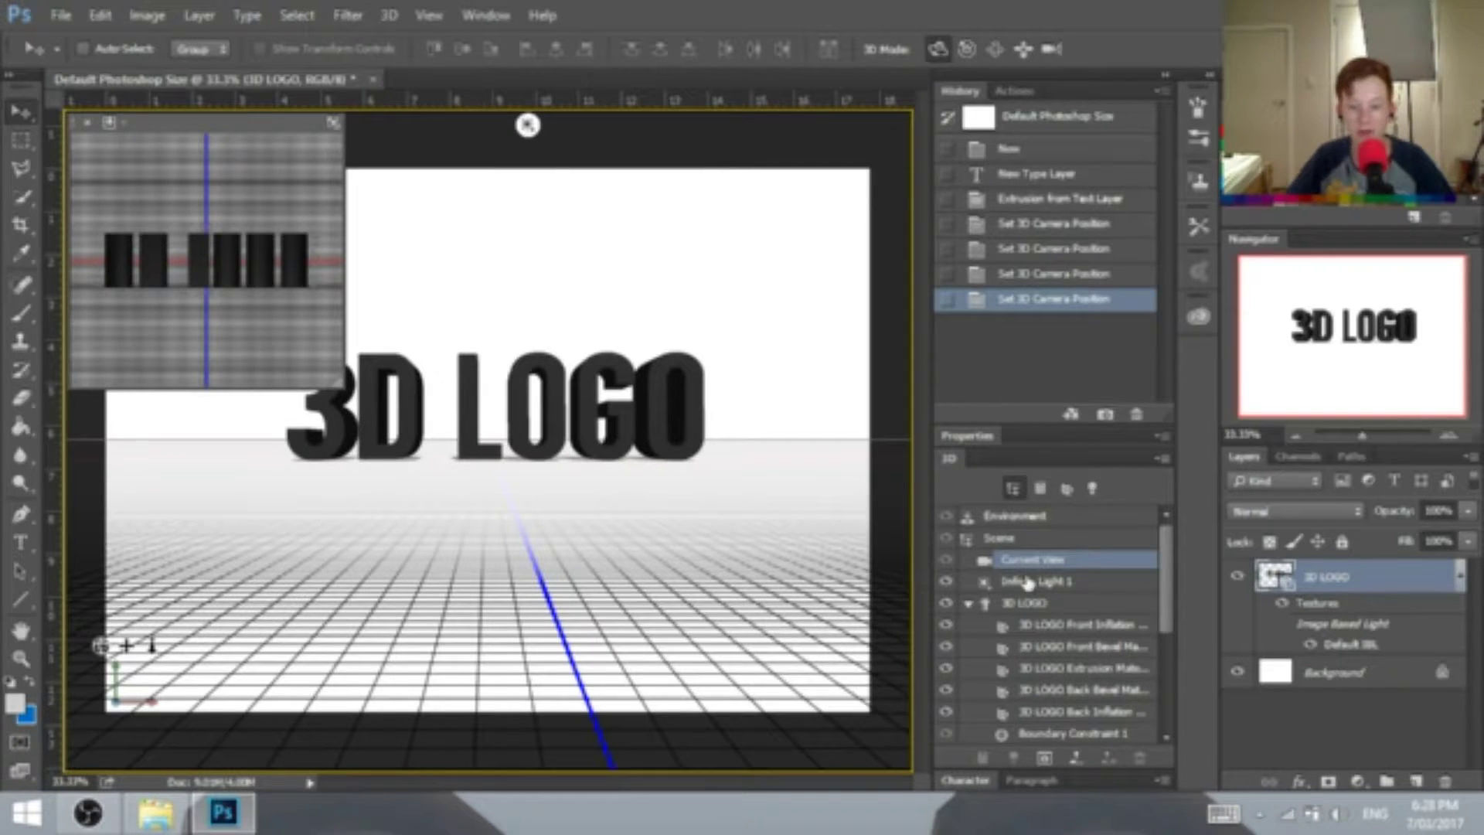
- Swing Infinite Light 1 up-left, then reselect the 3D LOGO mesh
click(1067, 584)
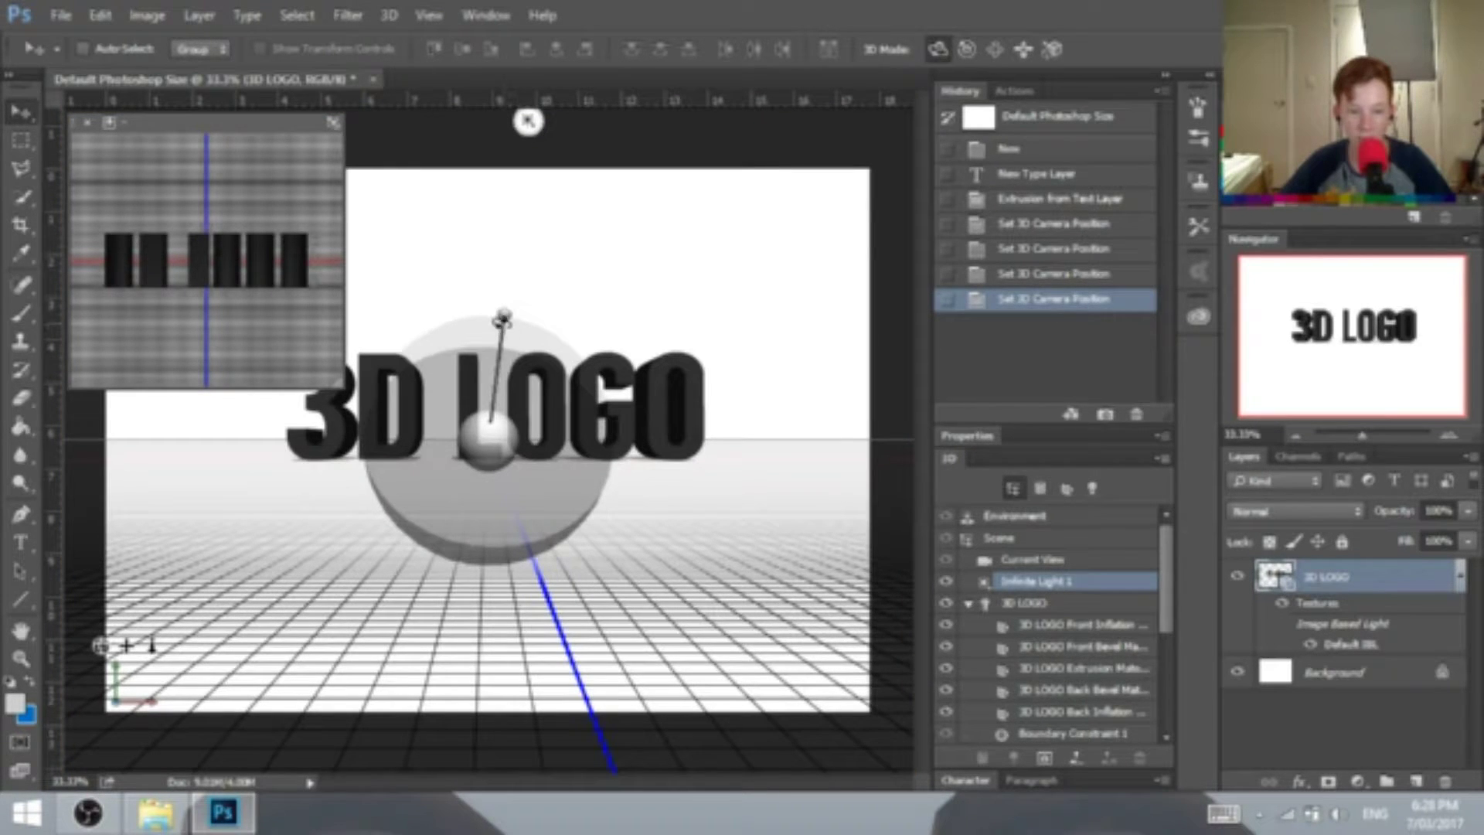
mouse_move(504, 315)
mouse_down()
mouse_move(378, 378)
mouse_move(371, 490)
mouse_move(433, 433)
mouse_move(497, 321)
mouse_move(679, 289)
mouse_move(413, 289)
mouse_move(533, 340)
mouse_move(483, 410)
mouse_move(507, 282)
mouse_move(431, 315)
mouse_move(396, 267)
mouse_move(483, 309)
mouse_move(584, 321)
mouse_move(614, 321)
mouse_move(622, 271)
mouse_move(585, 239)
mouse_move(572, 288)
mouse_move(464, 308)
mouse_move(434, 284)
mouse_up()
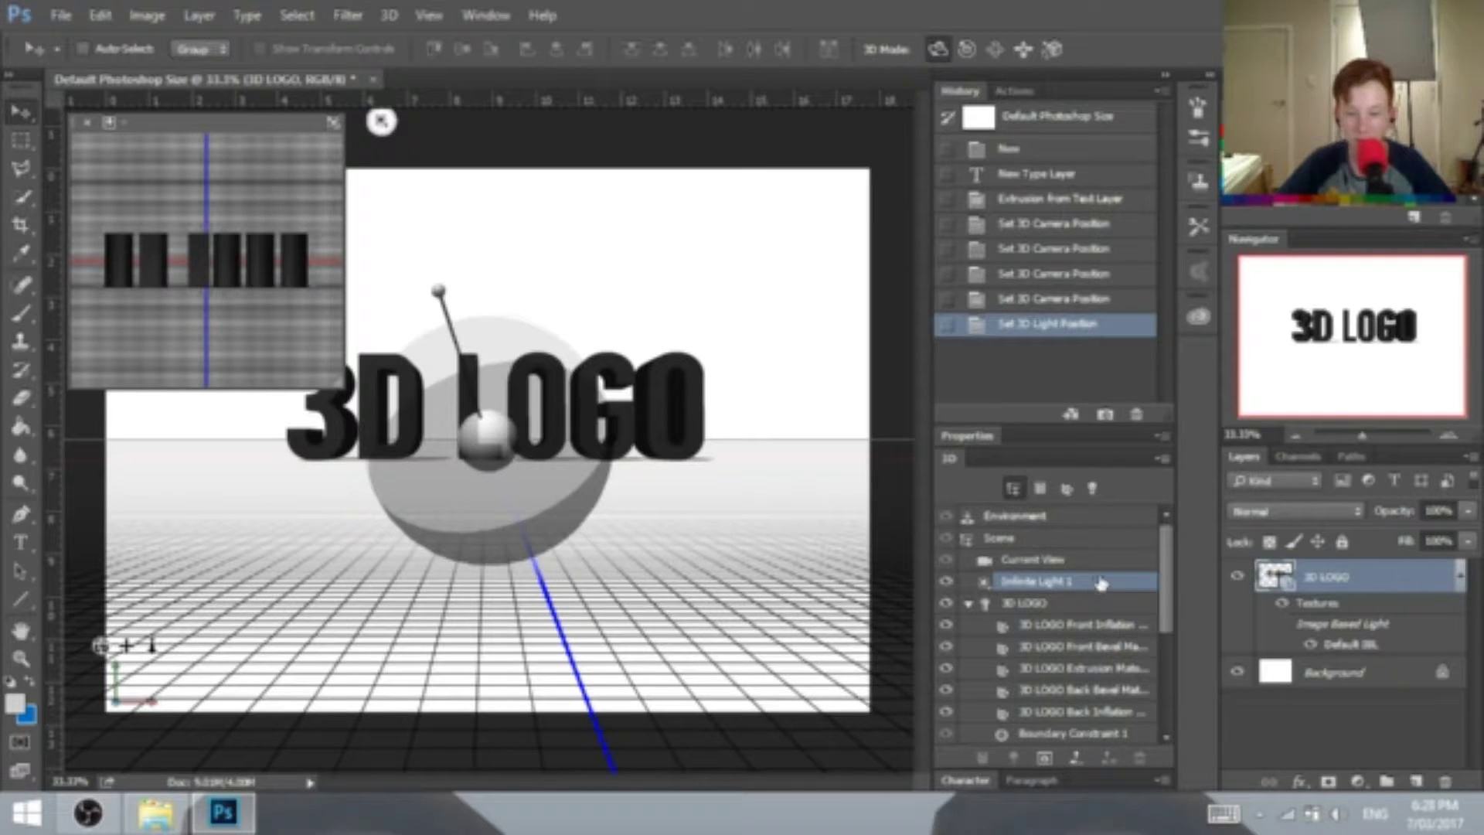
click(1077, 605)
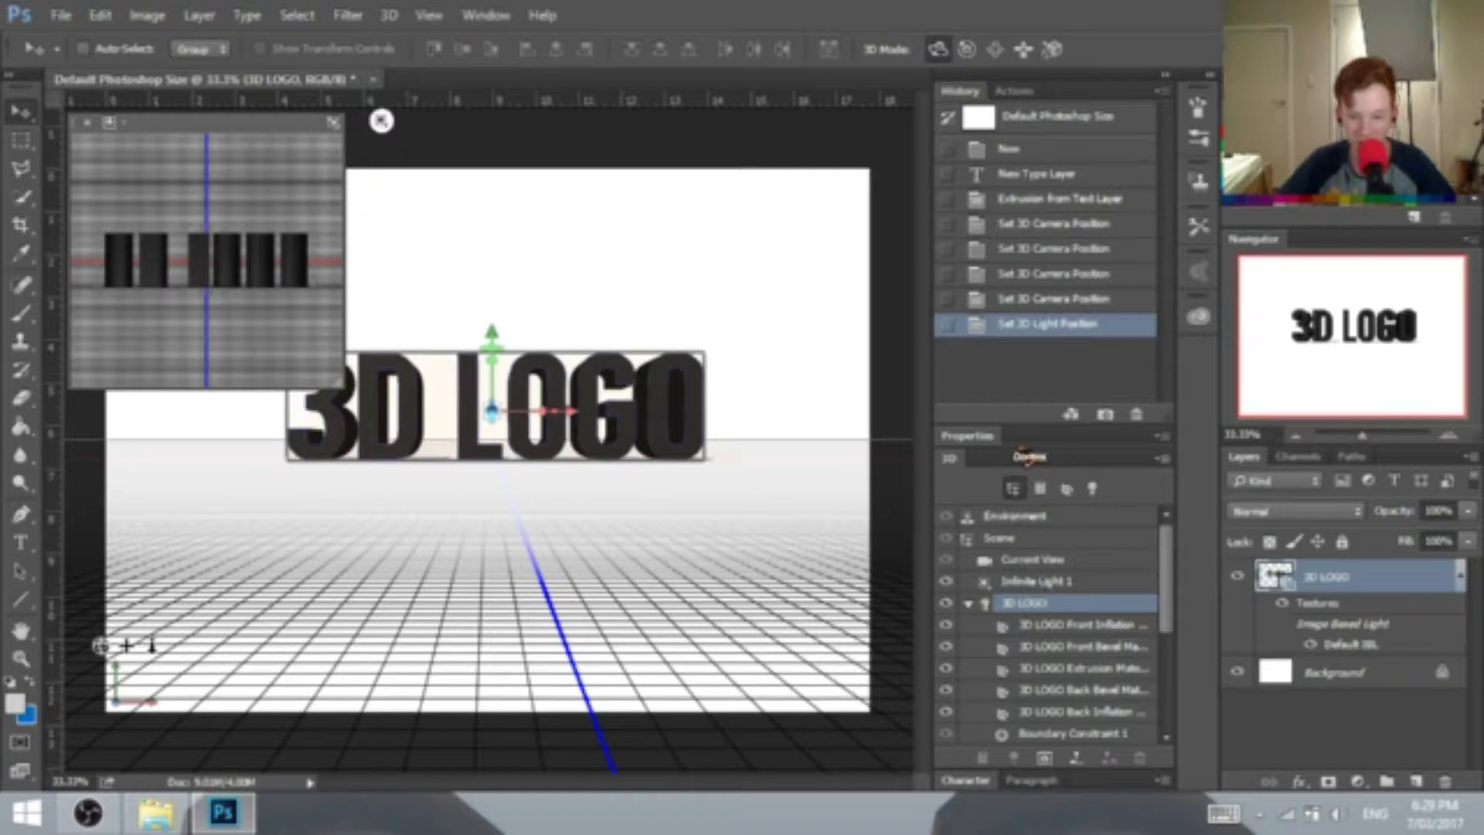
- Redock the Properties panel beside History and enlarge it to show the 3D LOGO mesh settings
drag(1014, 441, 1063, 428)
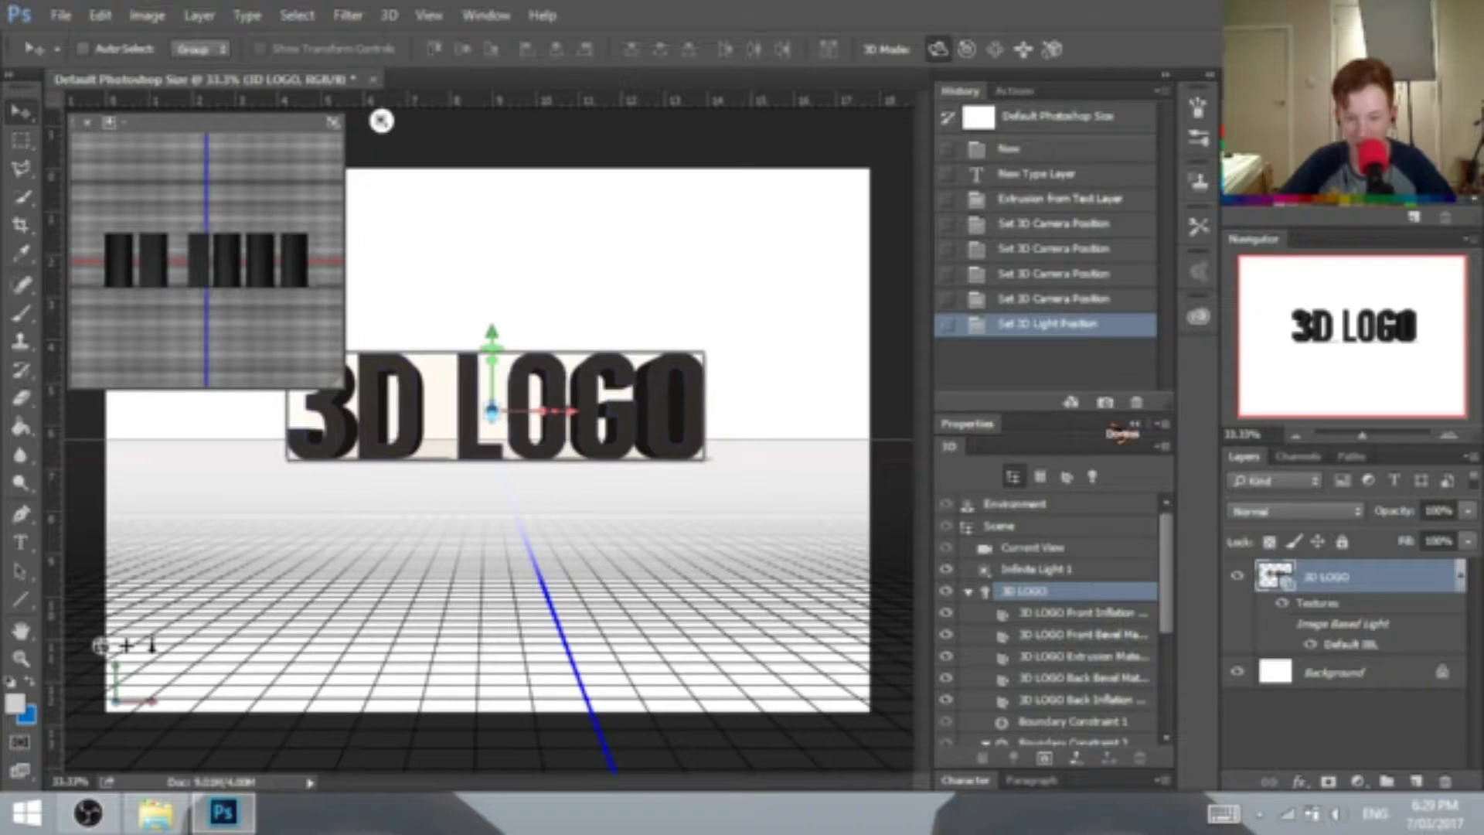
right_click(1169, 429)
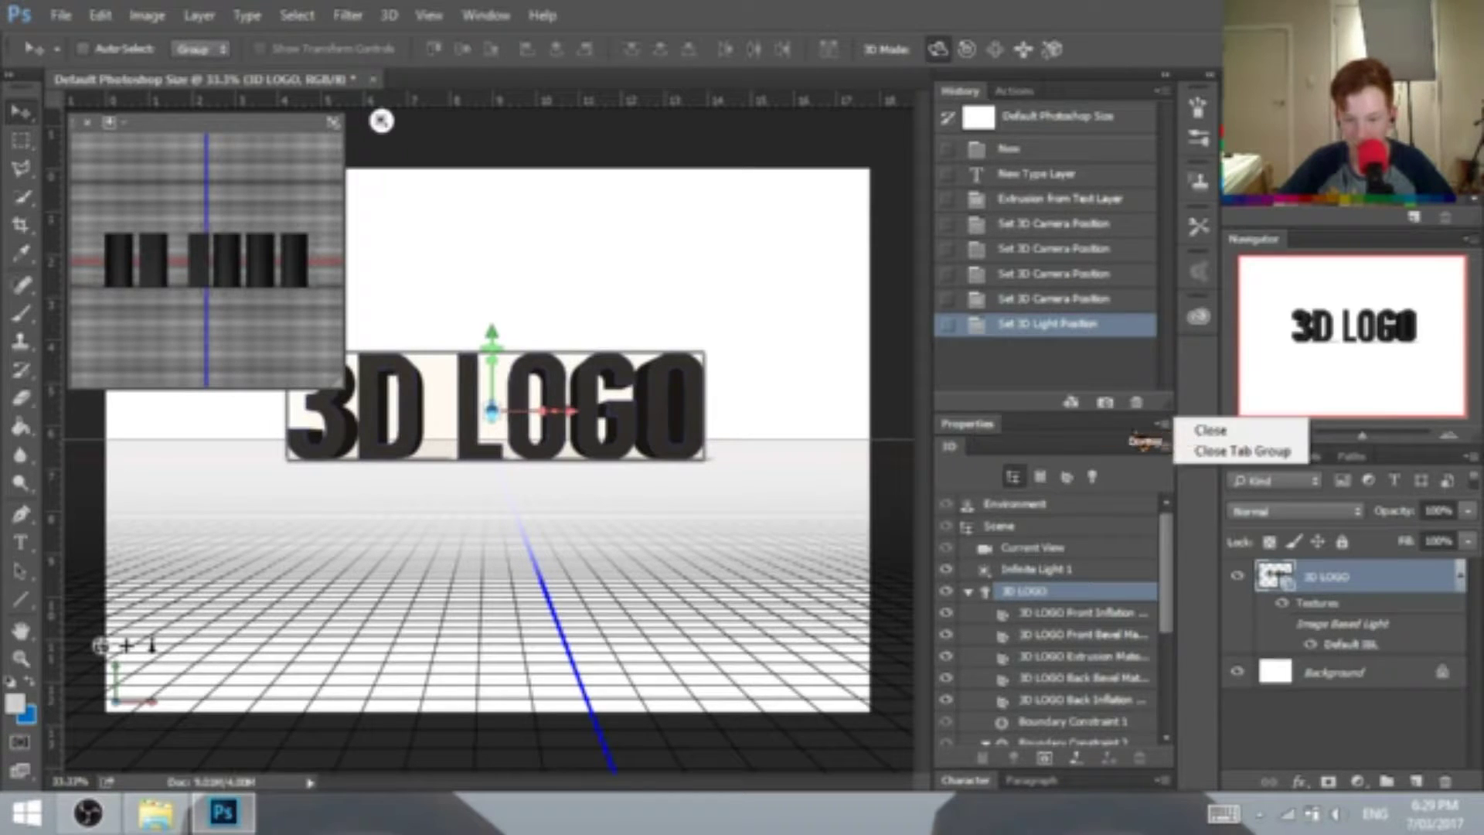
click(1074, 429)
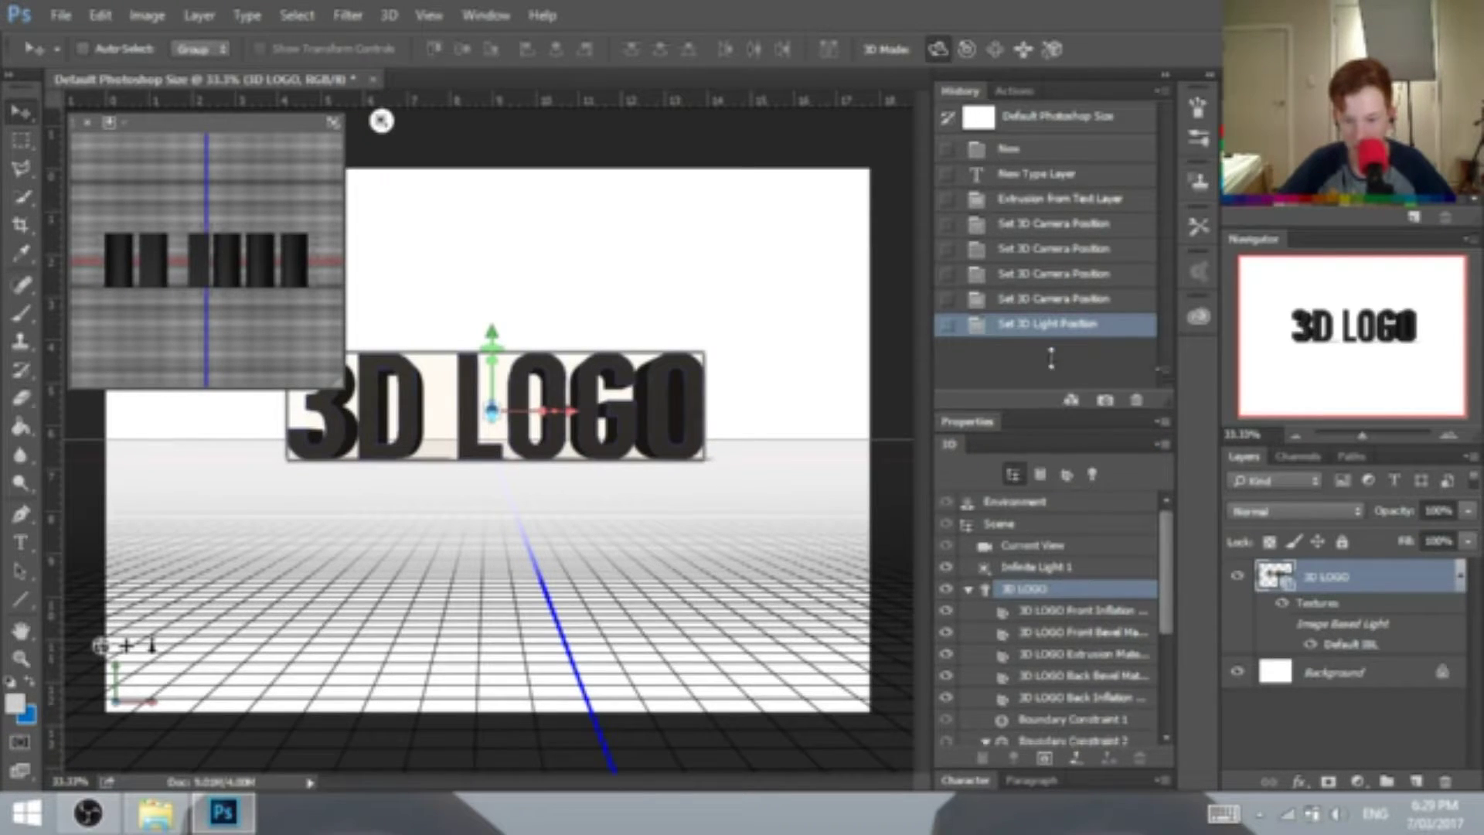
drag(1058, 409, 928, 433)
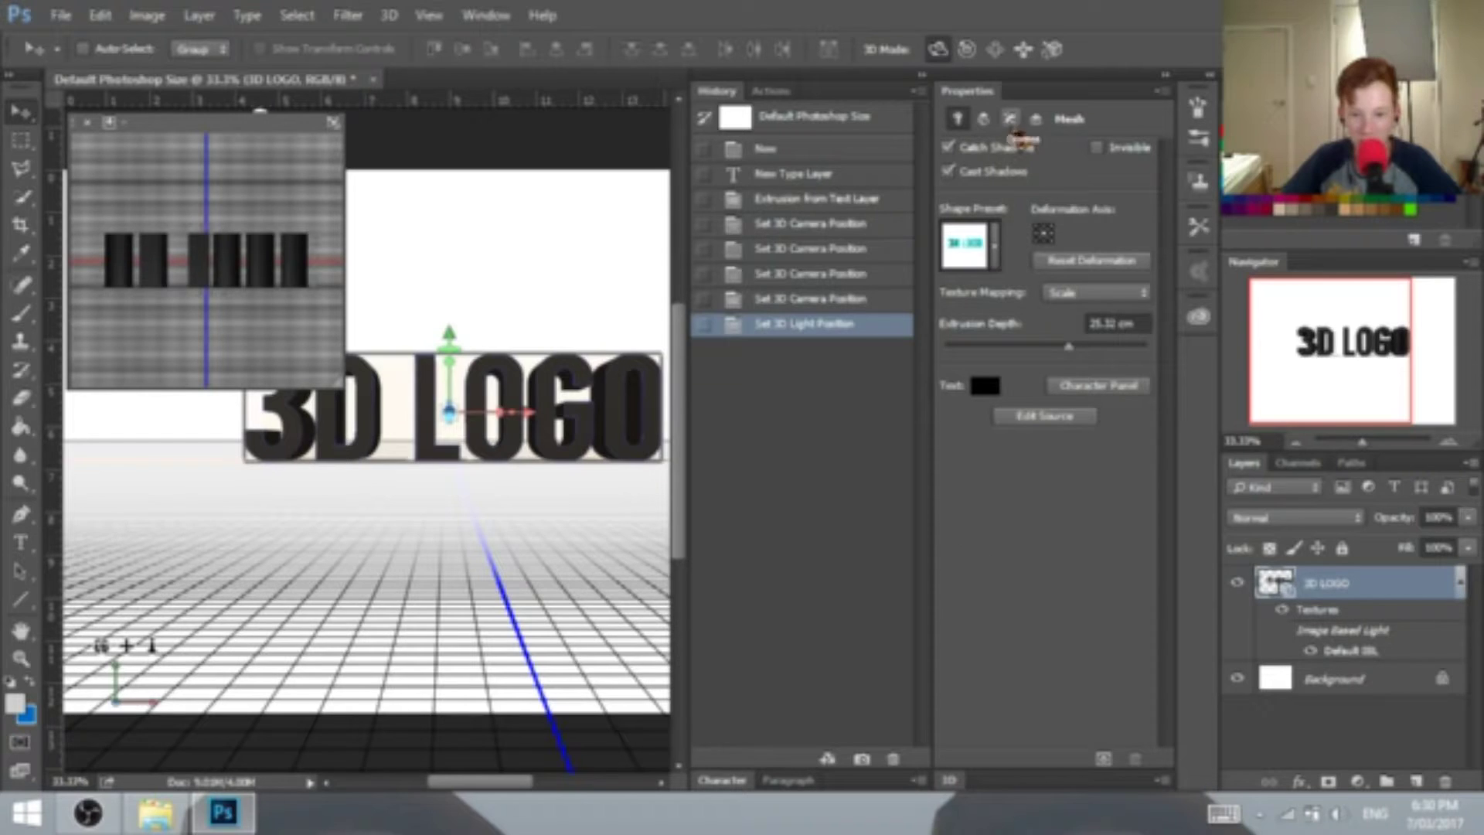
- Glance at the Deform tab, then toggle Catch Shadows on the 3D LOGO mesh
click(983, 119)
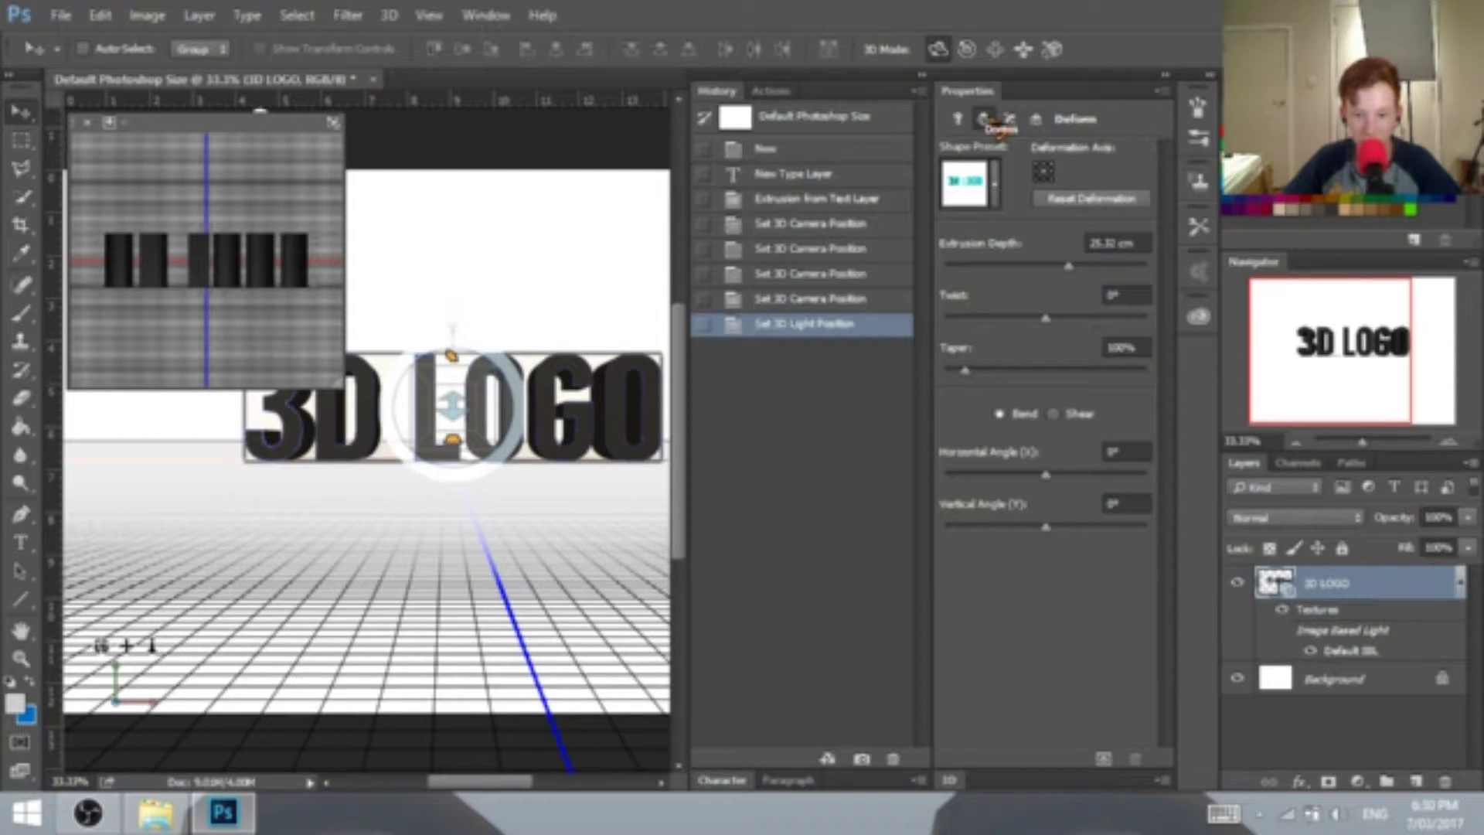
click(957, 118)
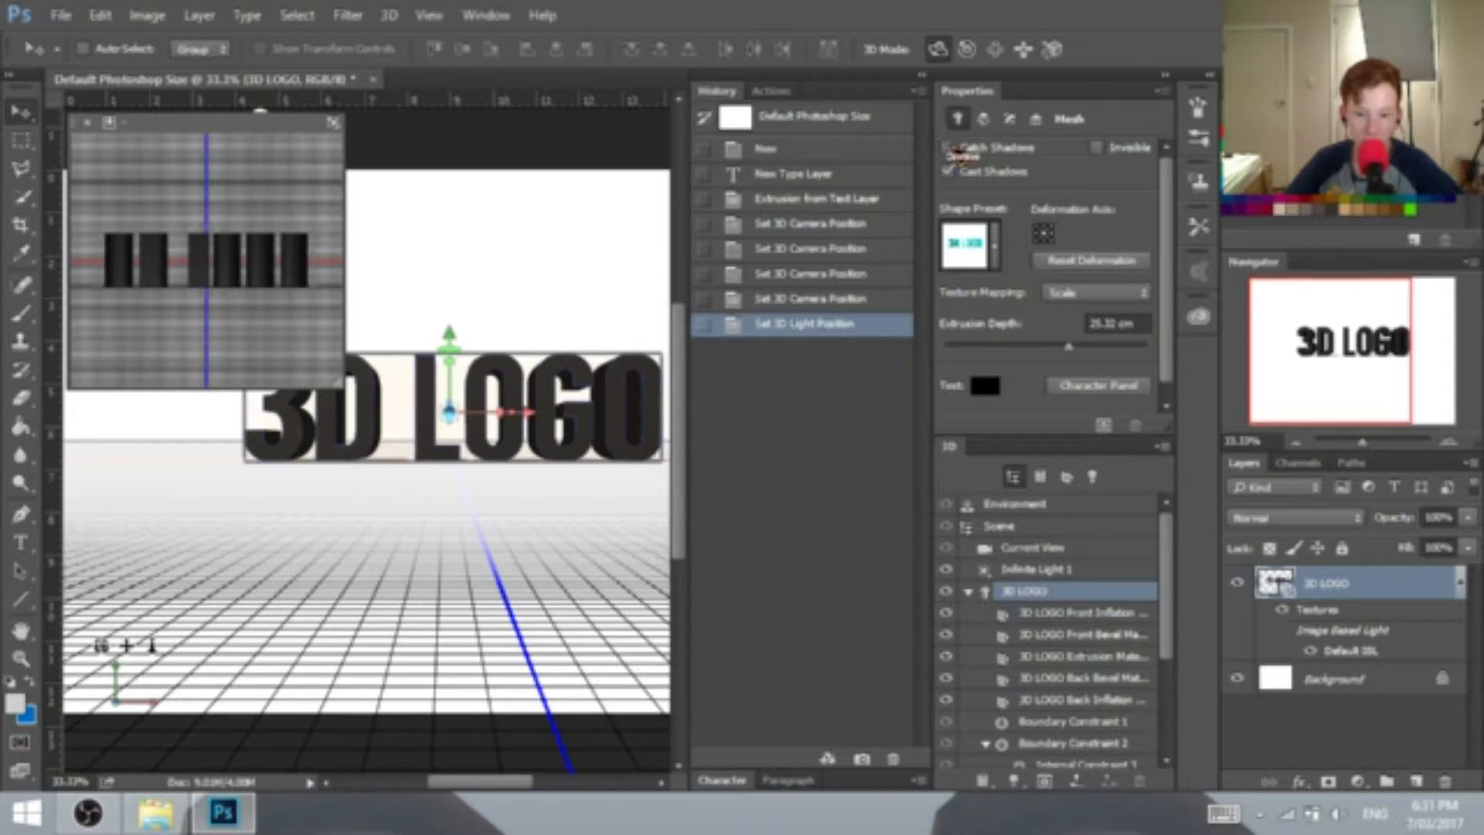
click(949, 148)
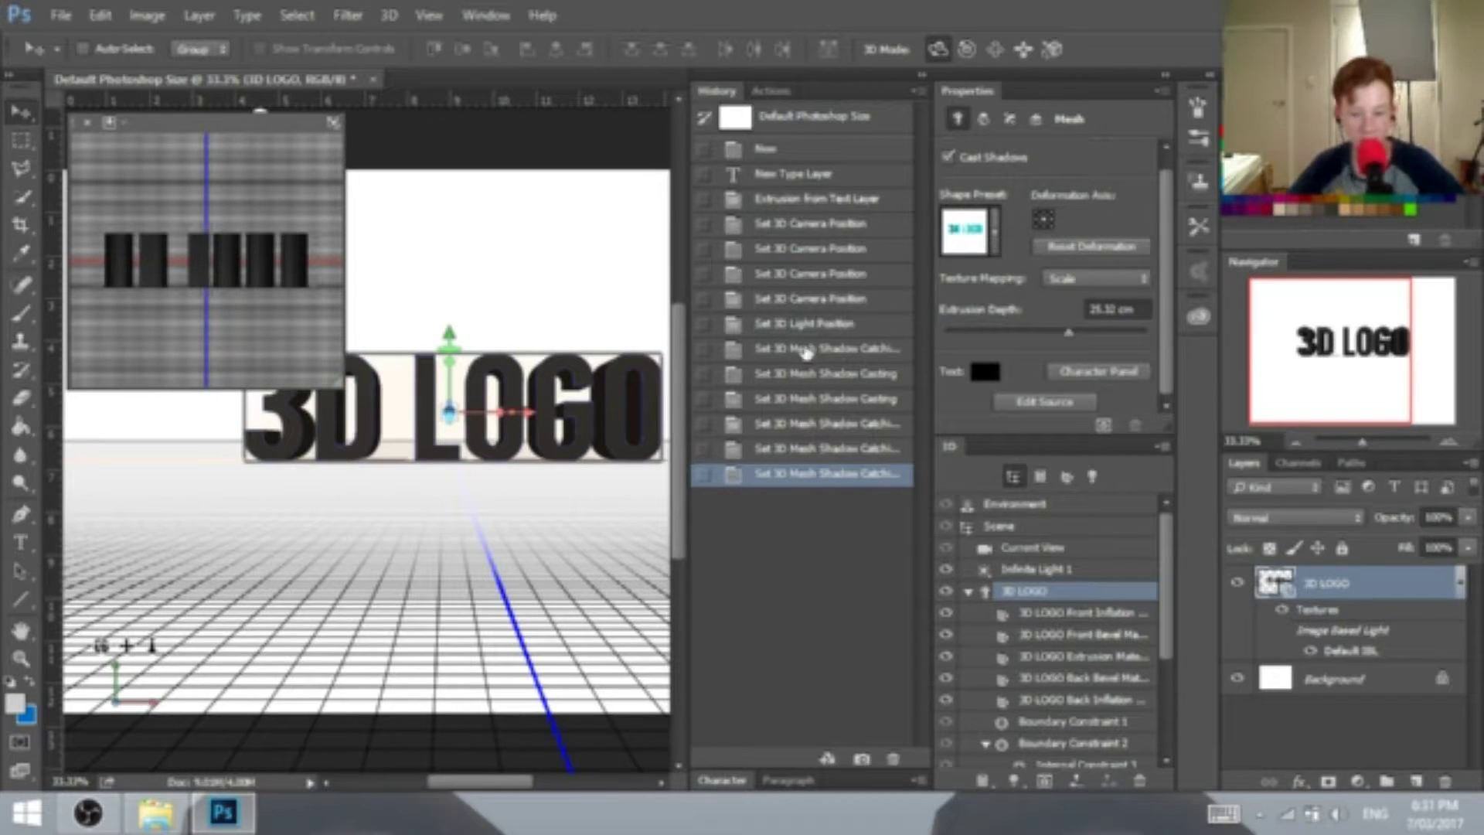
- Orbit Current View to a low tilted angle and drag the 3D LOGO Extrusion Depth much shallower
click(1034, 548)
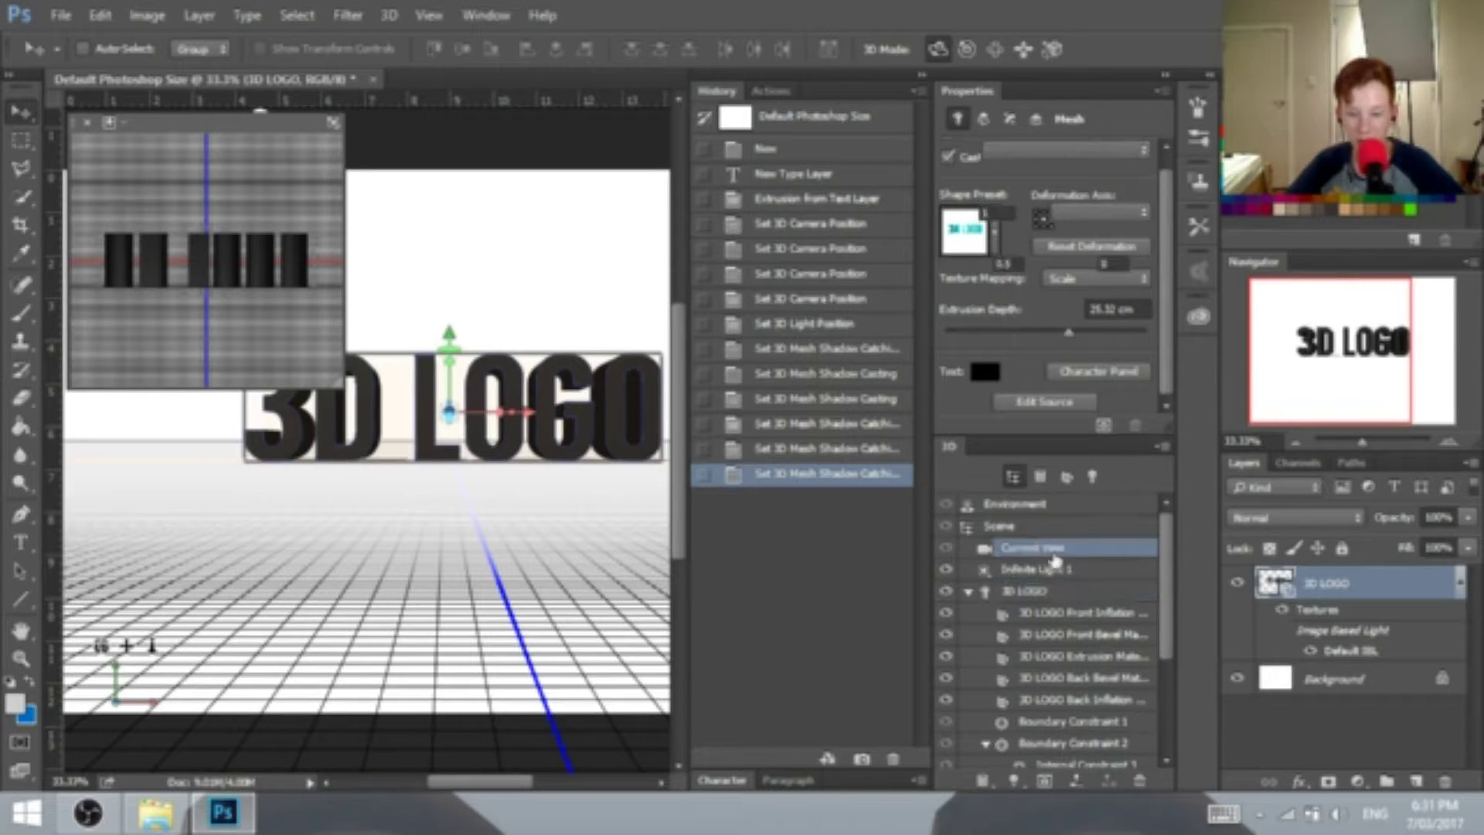
drag(590, 484, 541, 497)
click(1108, 598)
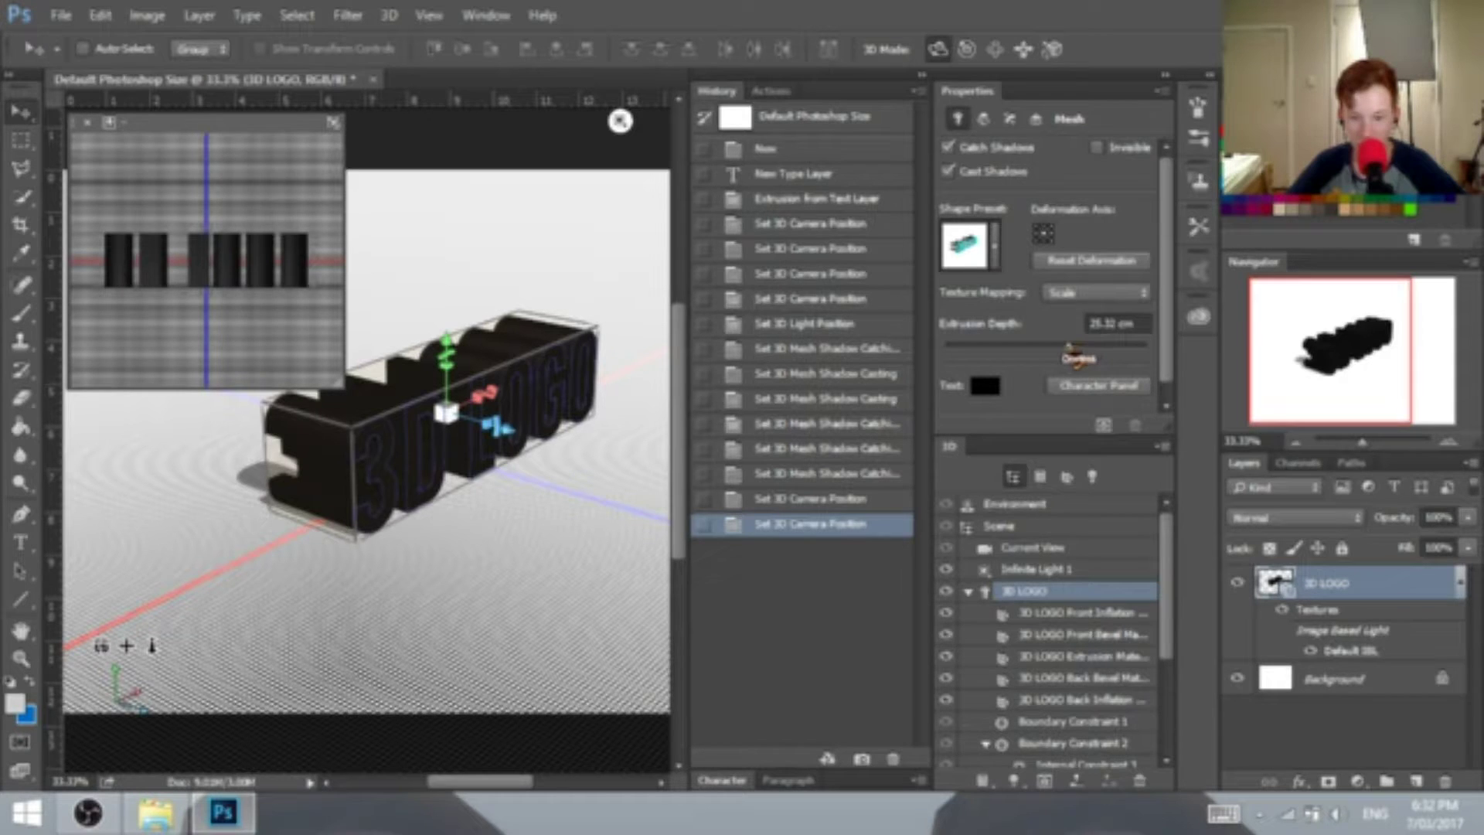
mouse_move(1073, 352)
mouse_down()
mouse_move(1040, 349)
mouse_move(1058, 349)
mouse_up()
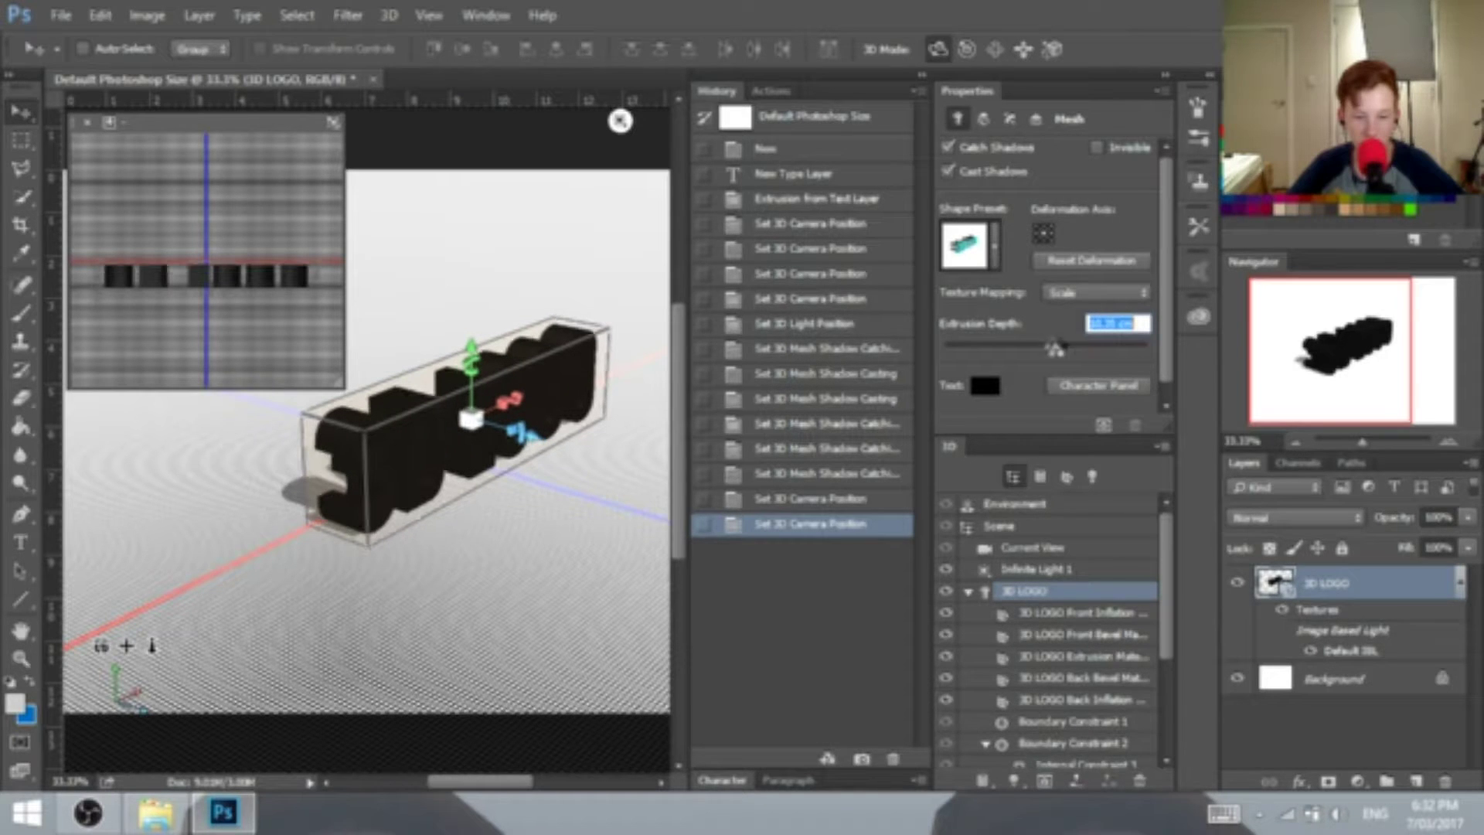
drag(1168, 558, 1144, 661)
- Reset the camera to the default front view and select the 3D LOGO's front cap
click(1045, 754)
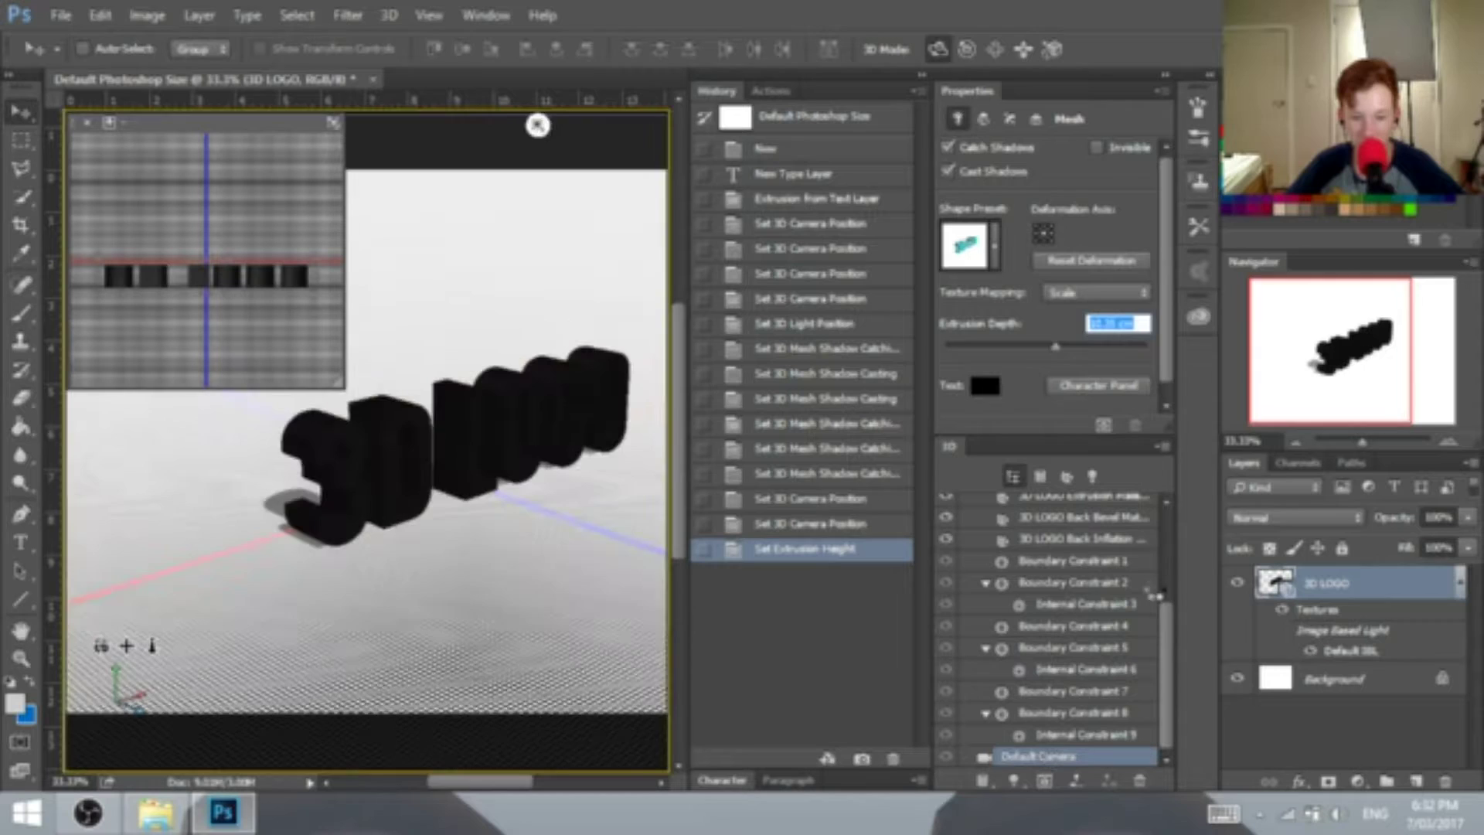
click(623, 520)
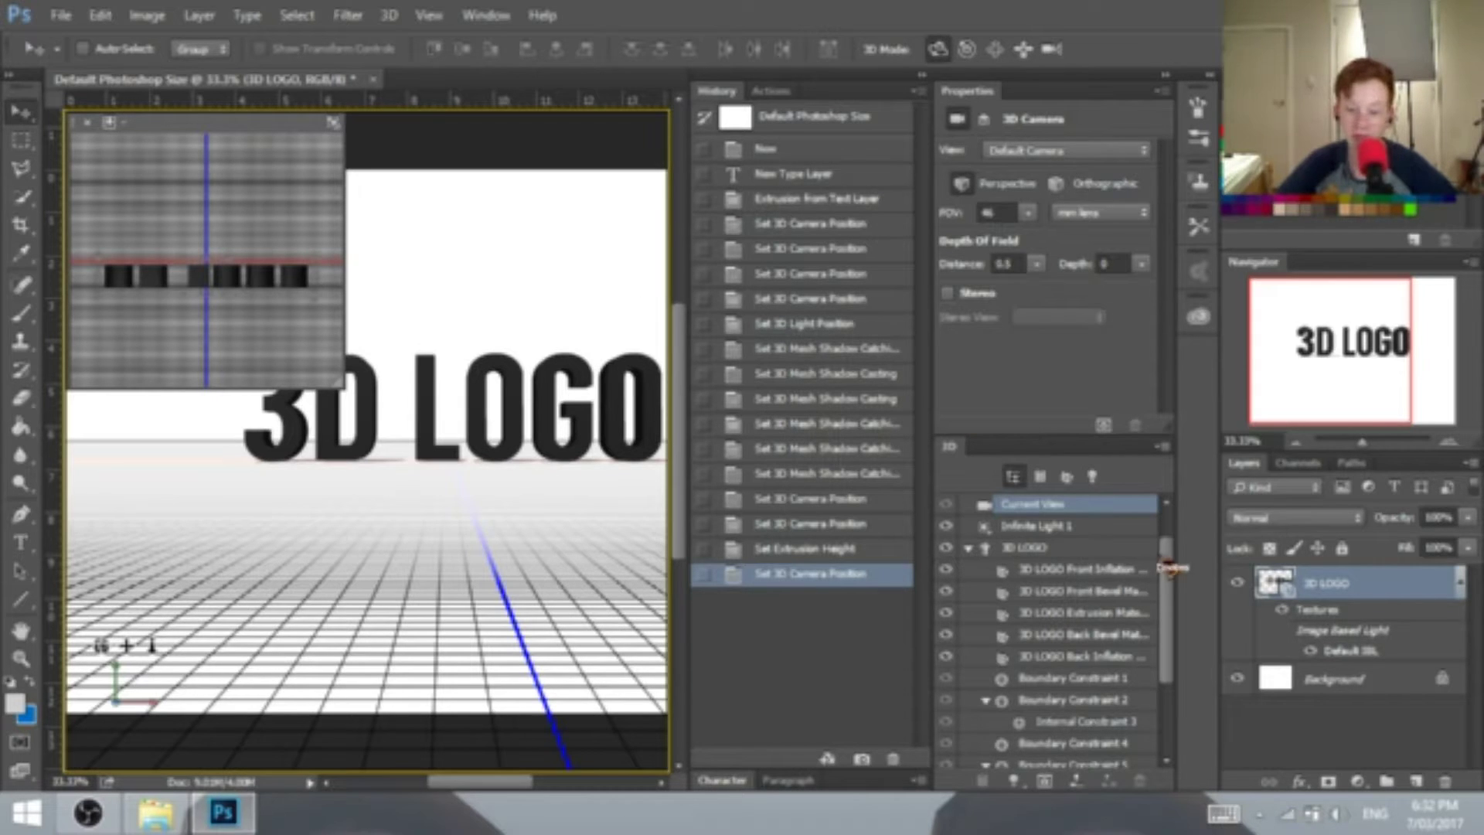
click(1111, 551)
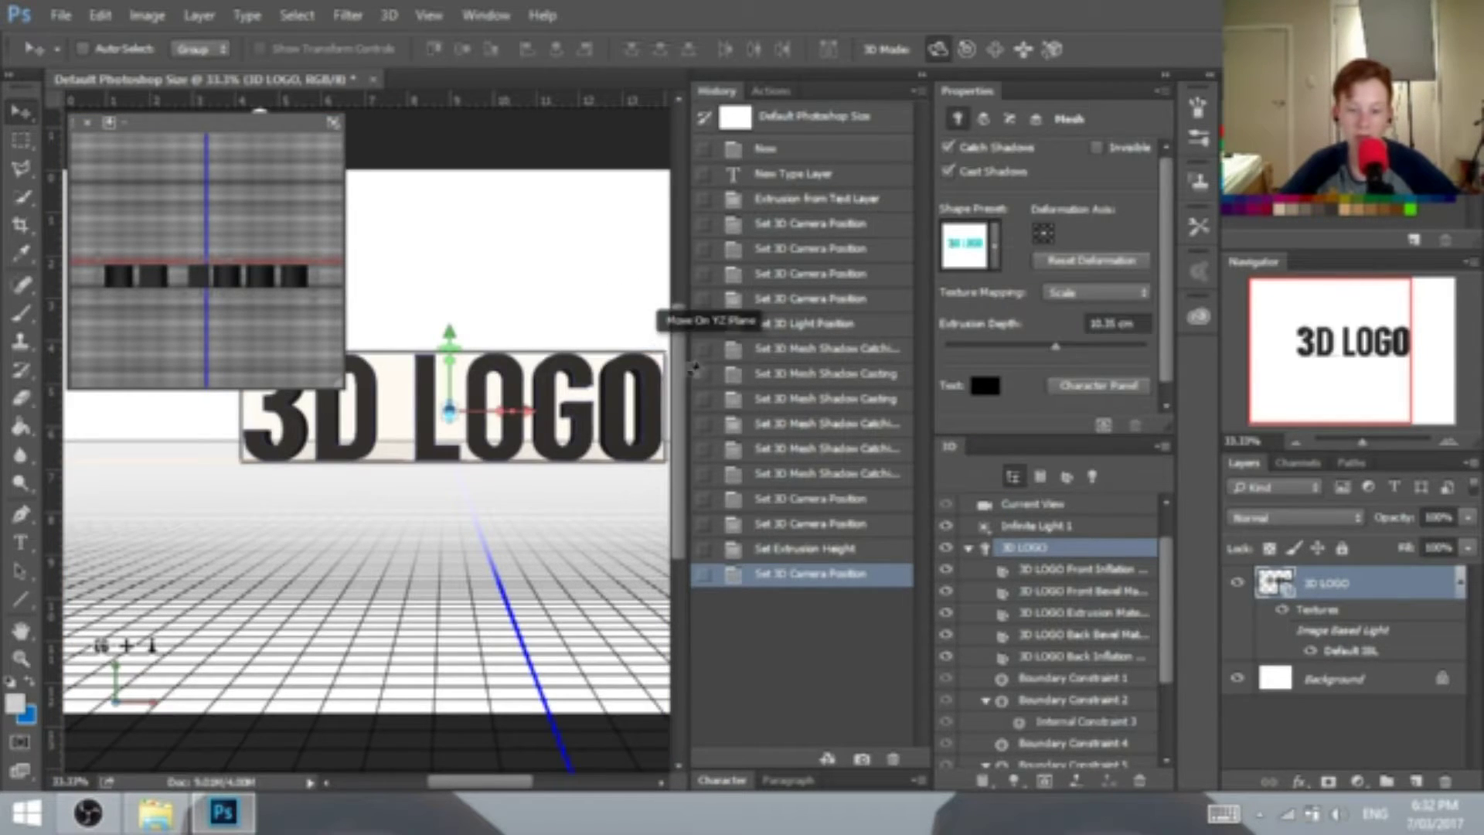
click(294, 464)
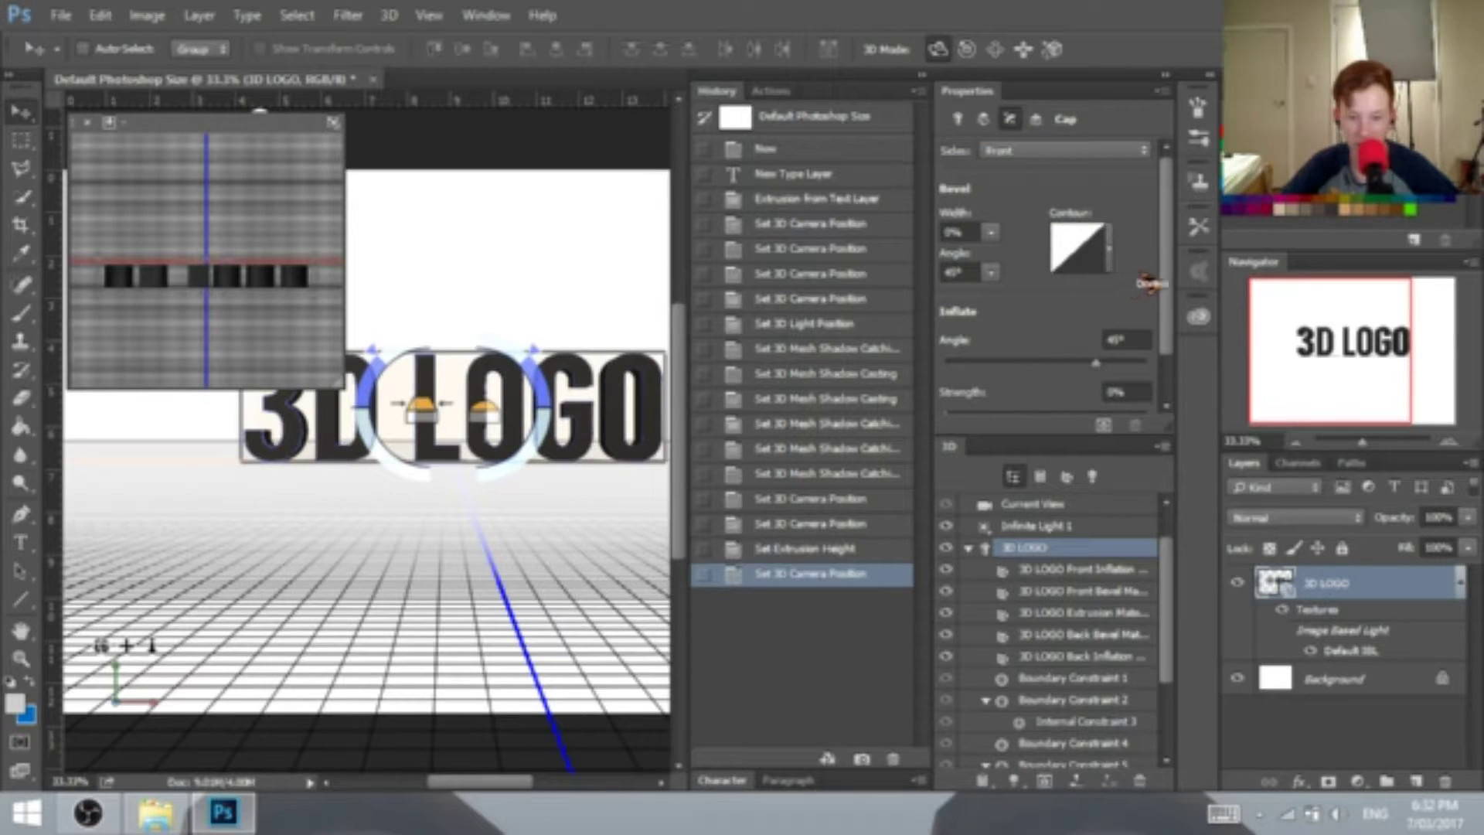
- Shape a custom bevel contour with a steep peak, a dip and a final rise, and confirm it
click(1110, 249)
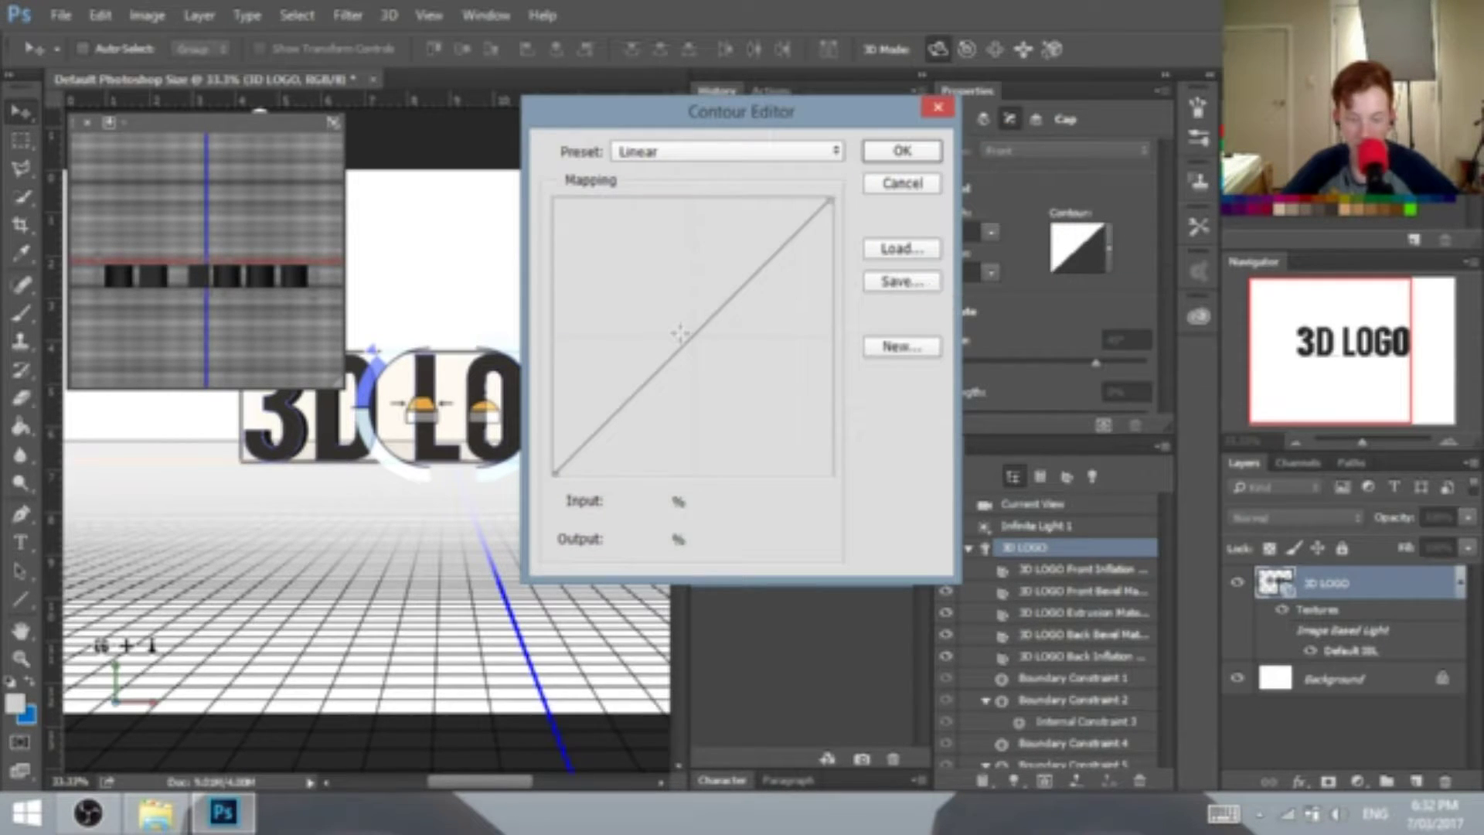
drag(671, 367, 596, 225)
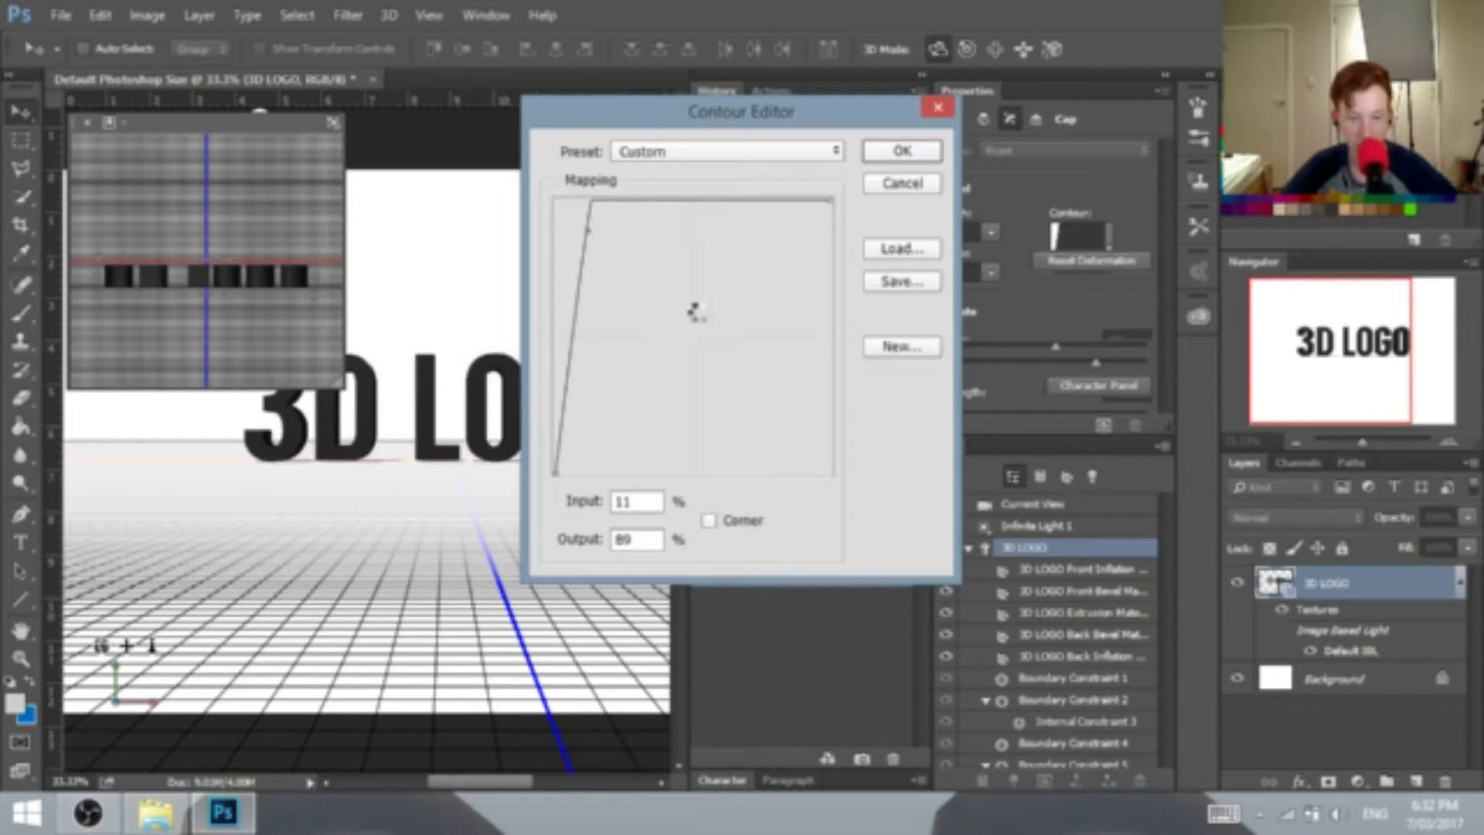
drag(702, 315, 672, 326)
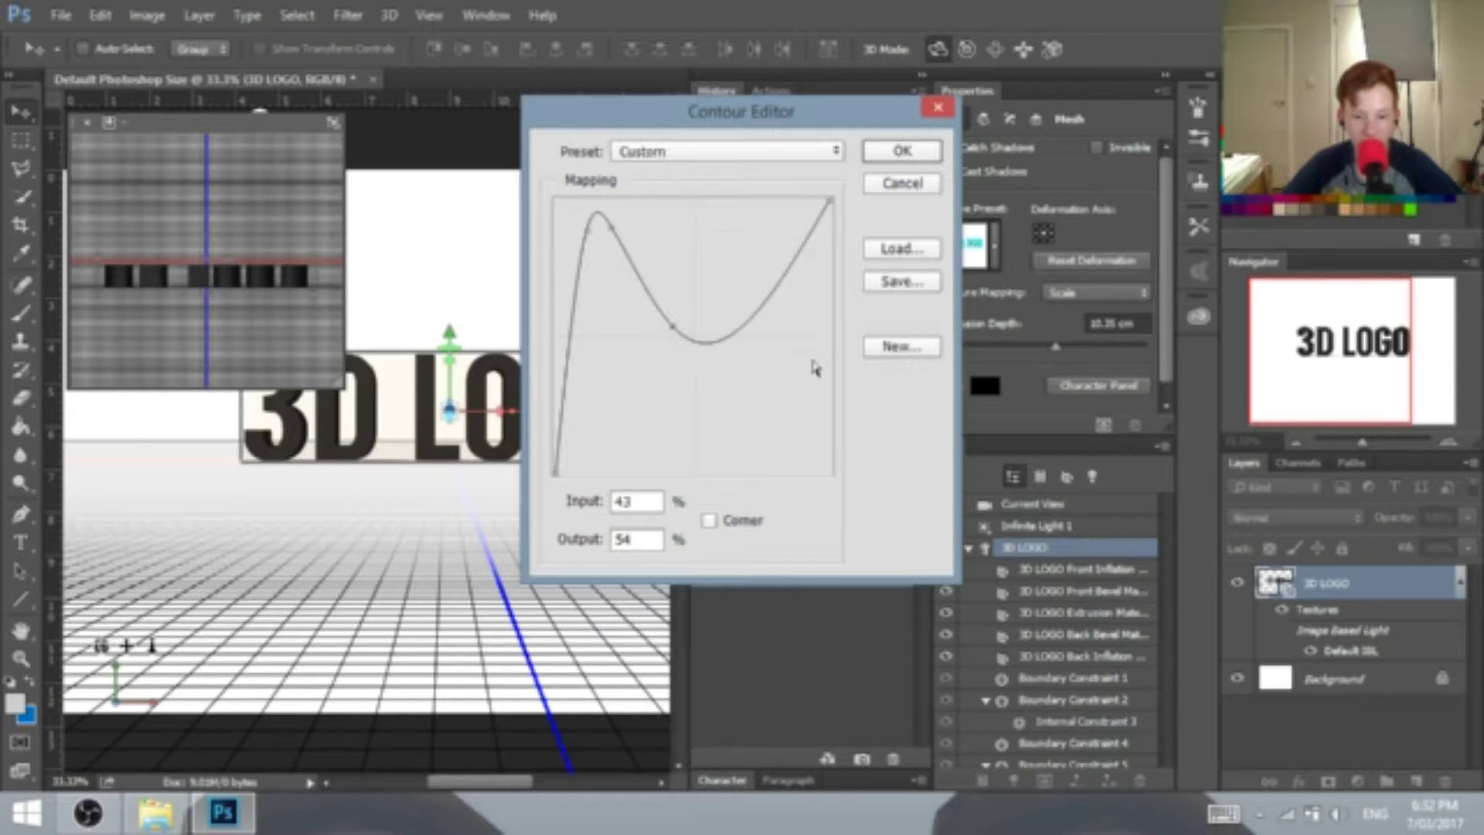
drag(674, 325, 681, 317)
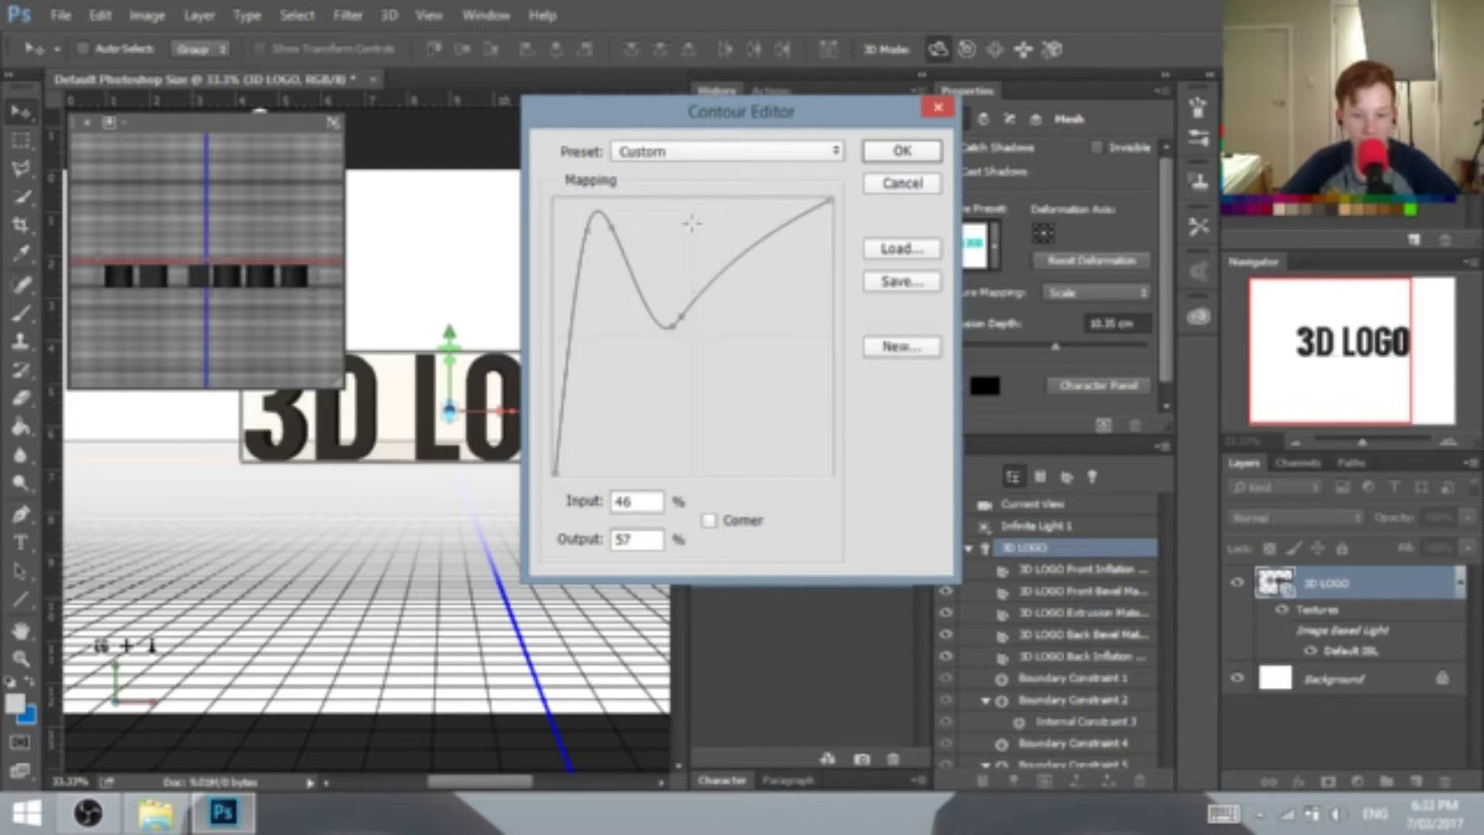
click(756, 284)
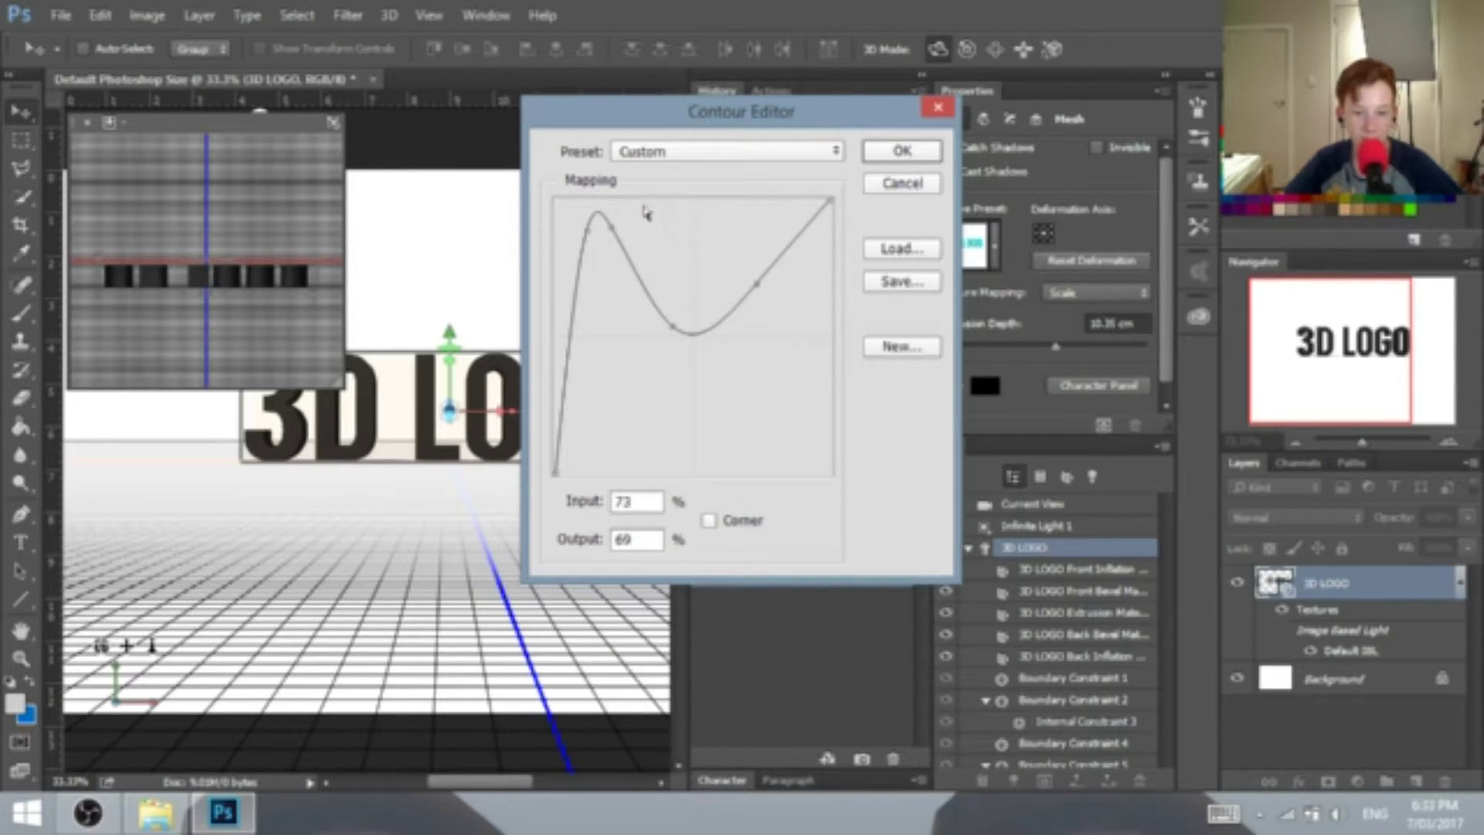
mouse_move(680, 330)
mouse_down()
mouse_move(689, 252)
mouse_move(726, 243)
mouse_move(682, 345)
mouse_move(707, 327)
mouse_up()
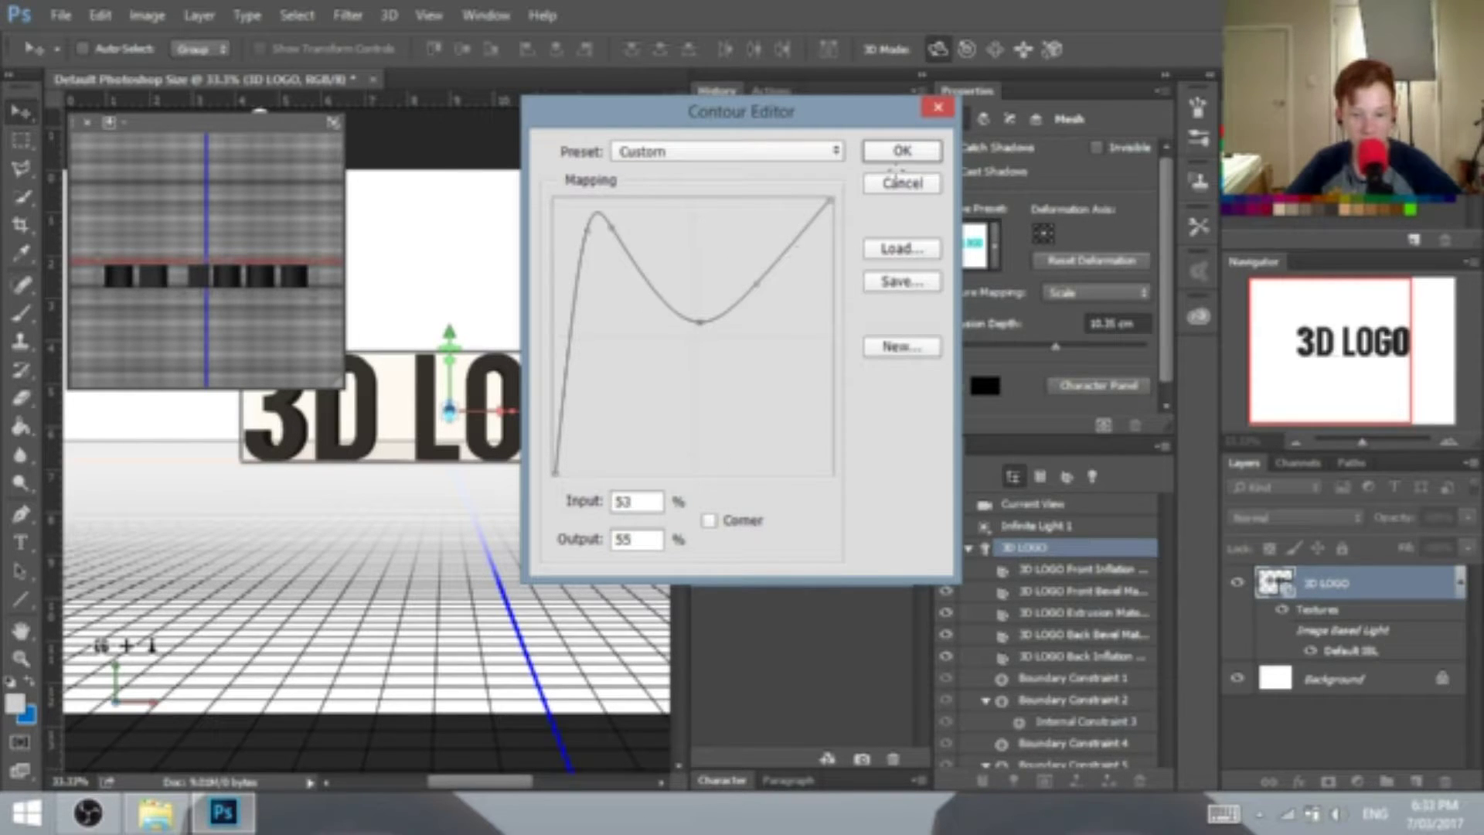
click(901, 152)
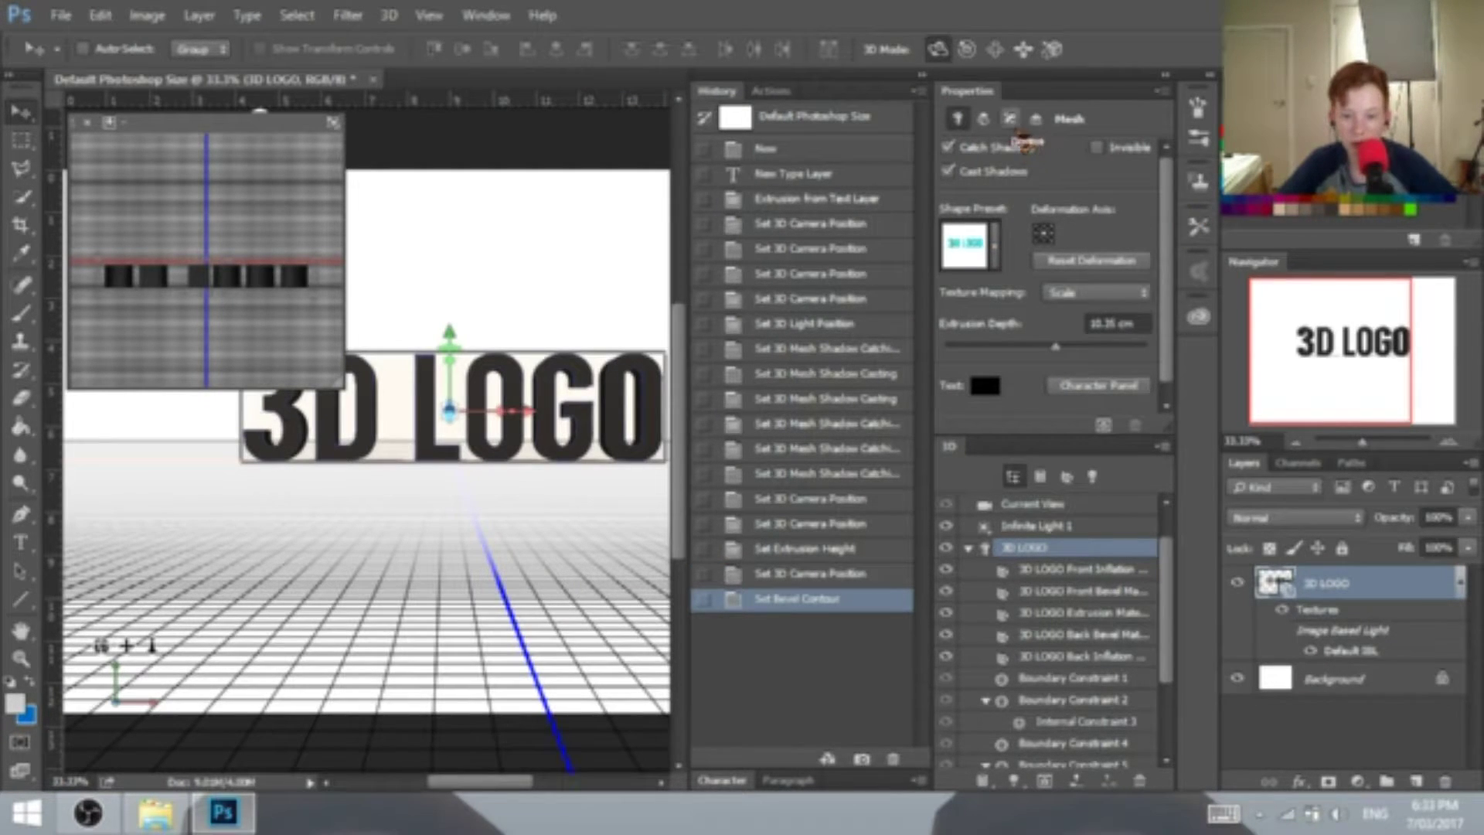
- Widen the logo's front bevel to 61% and zoom in to inspect it
click(1009, 119)
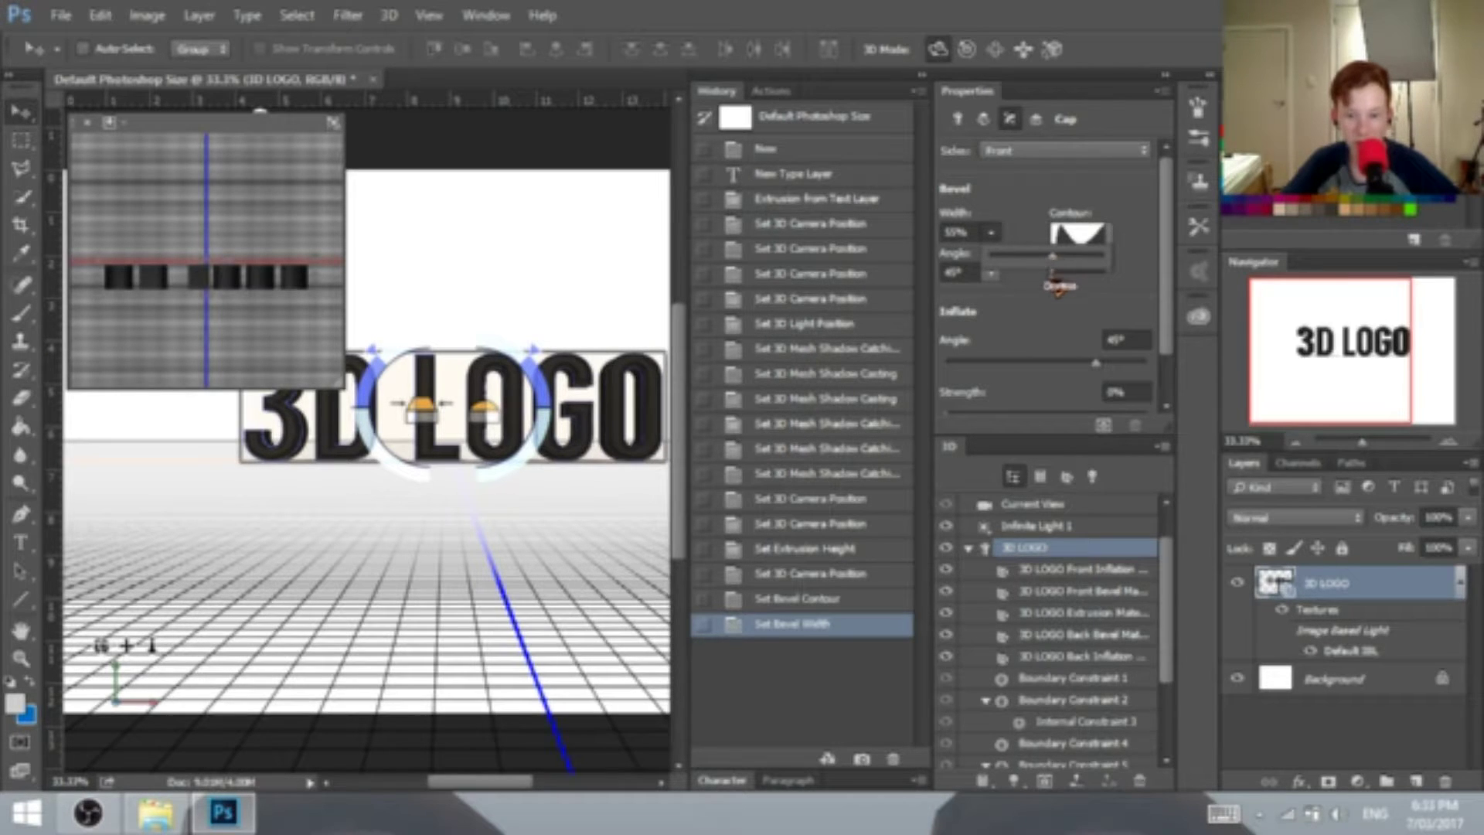
drag(1053, 257, 1058, 256)
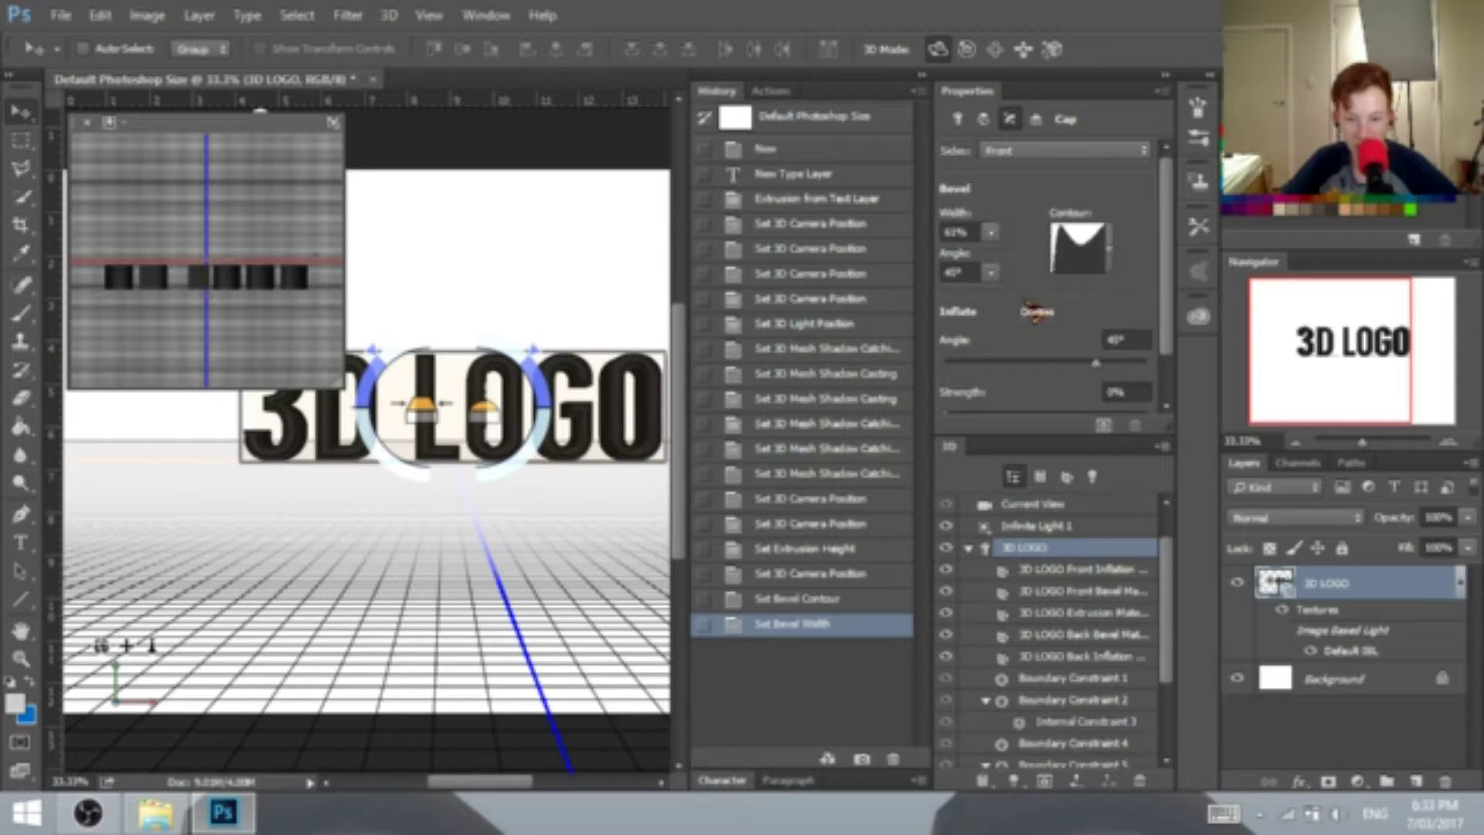
click(1026, 299)
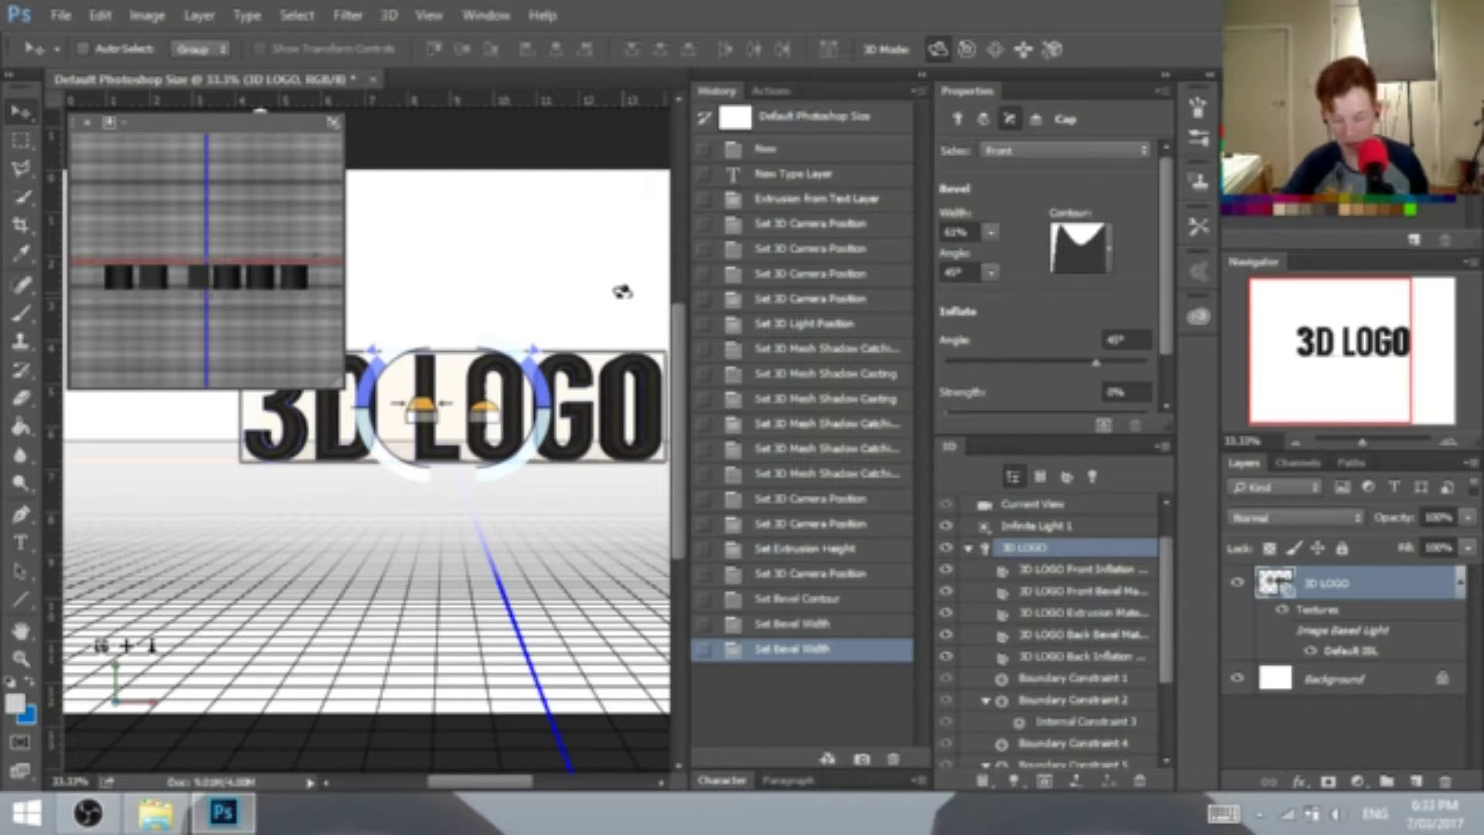
key(ctrl+plus)
key(ctrl+plus)
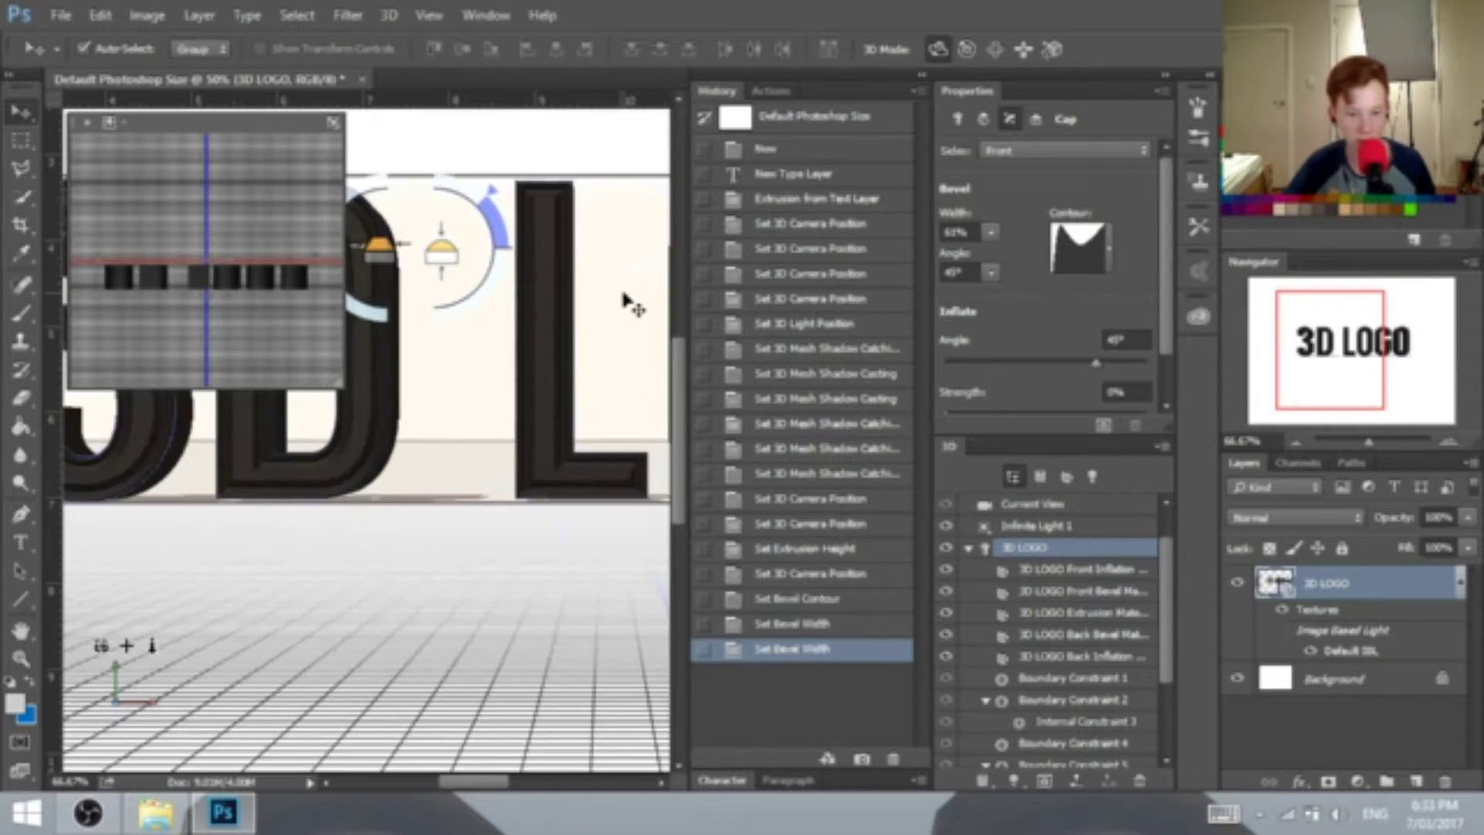
key(ctrl+plus)
key(ctrl+plus)
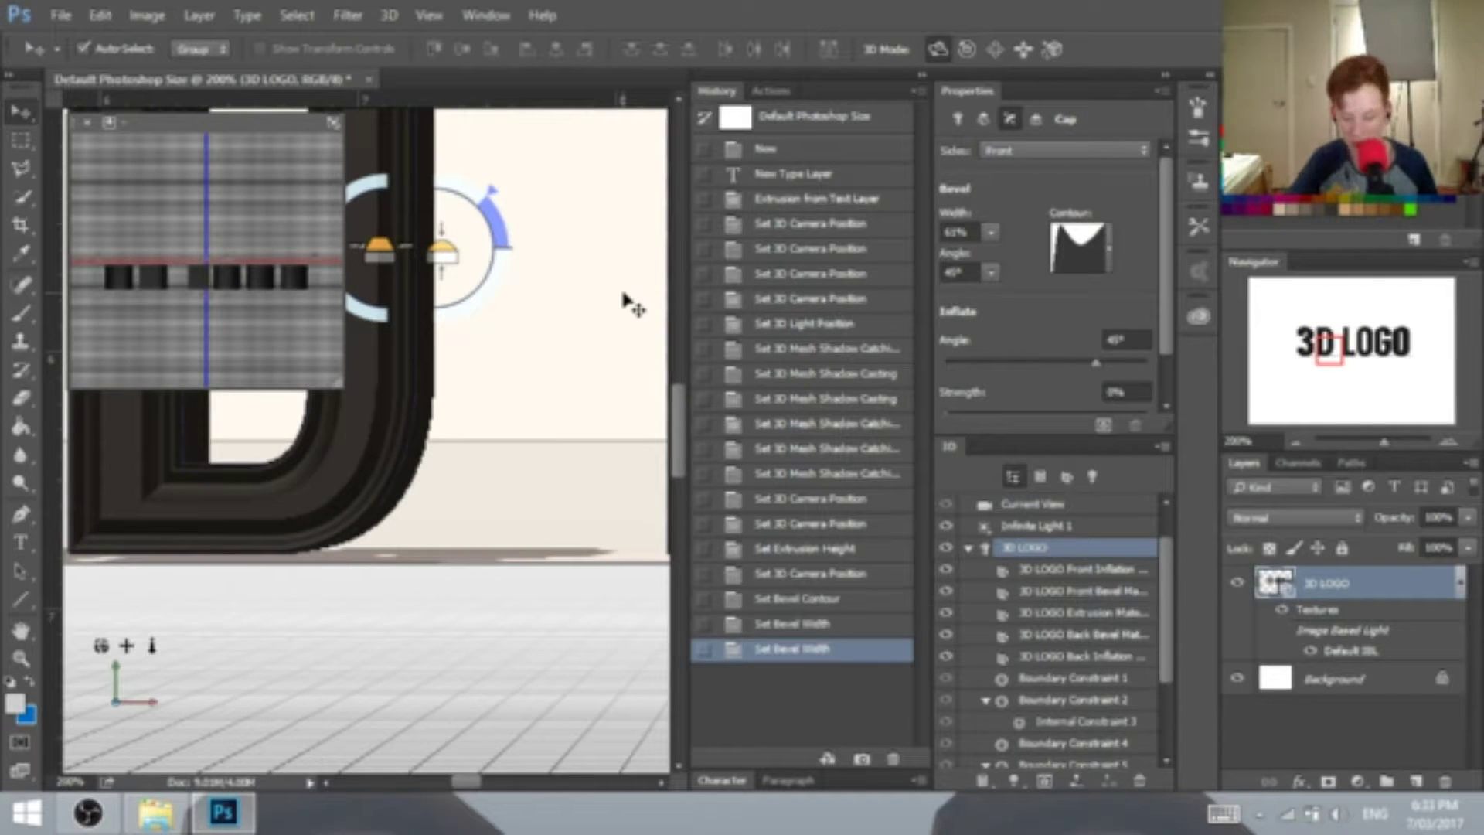
key(ctrl+minus)
key(ctrl+minus)
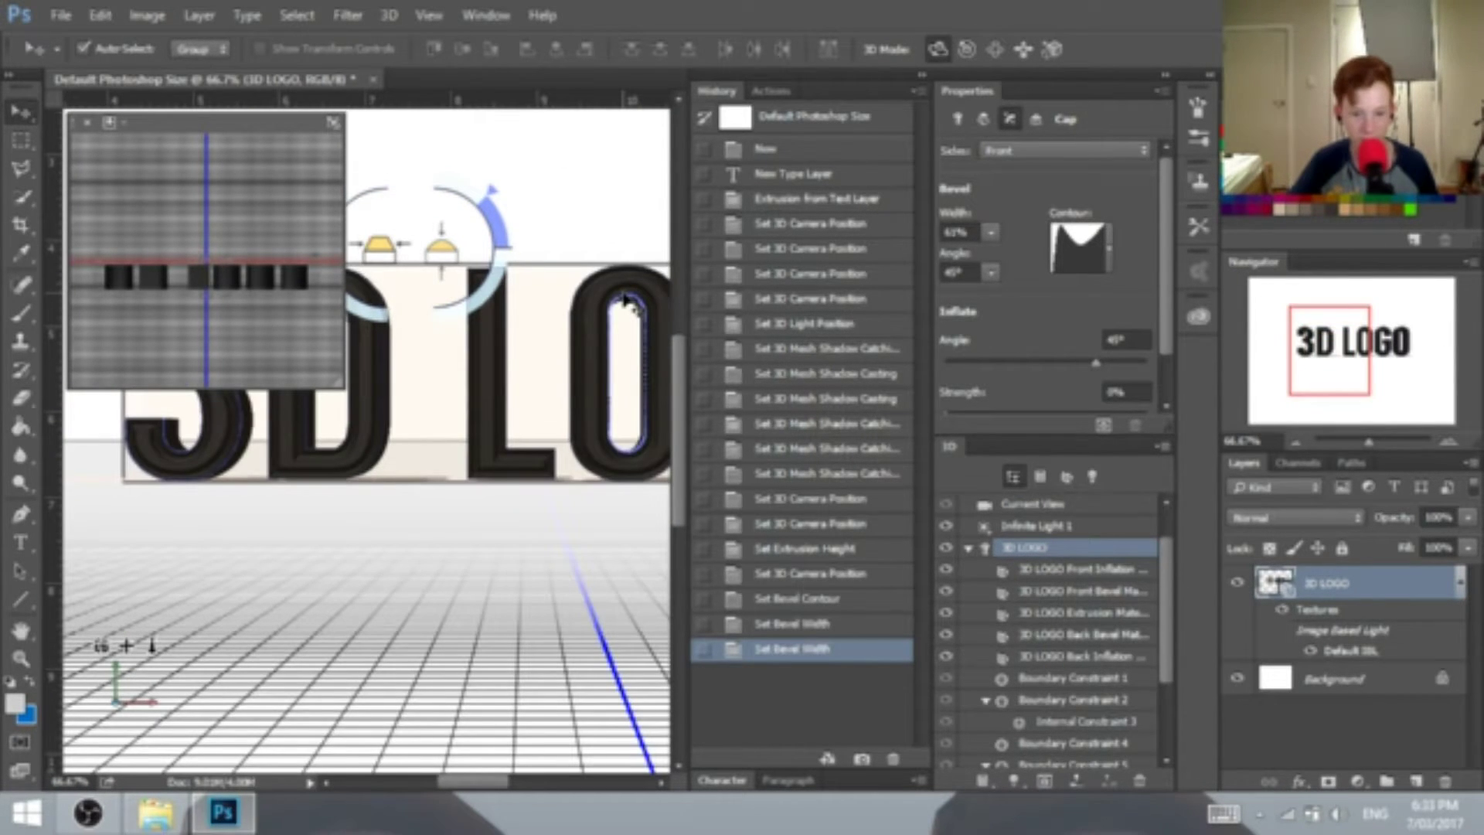
key(ctrl+minus)
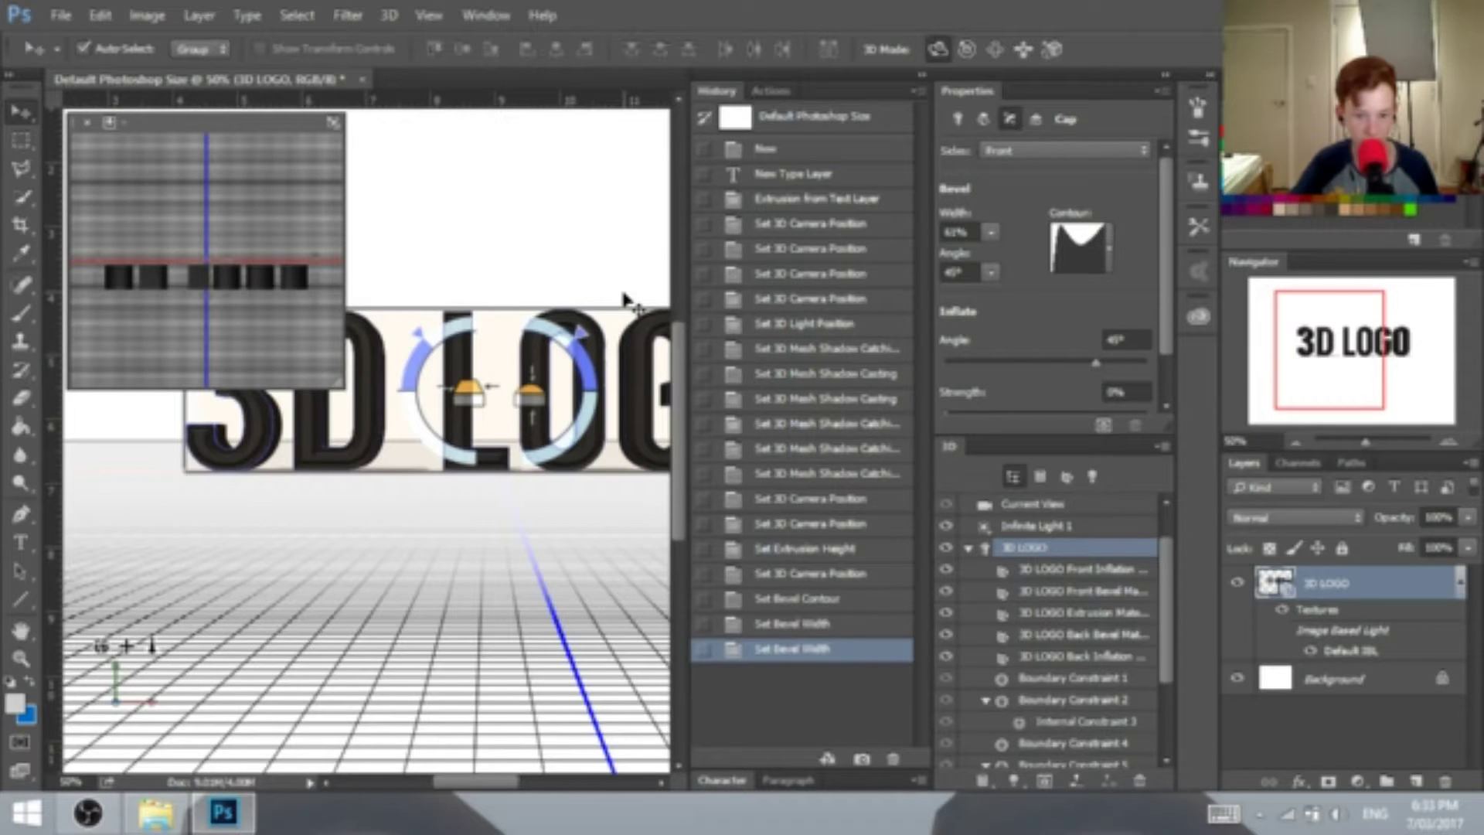
key(ctrl+minus)
key(ctrl+minus)
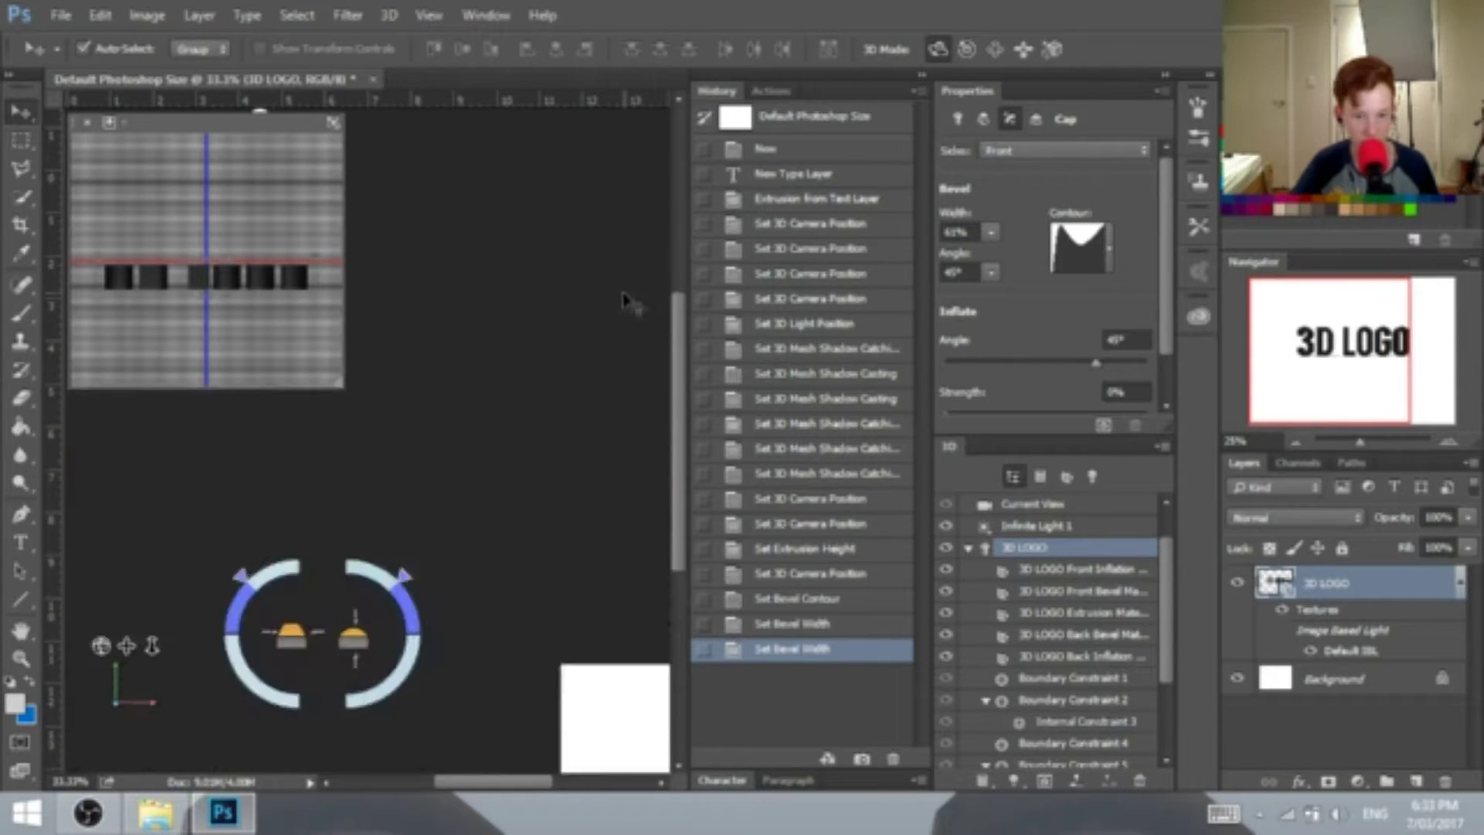
key(ctrl+plus)
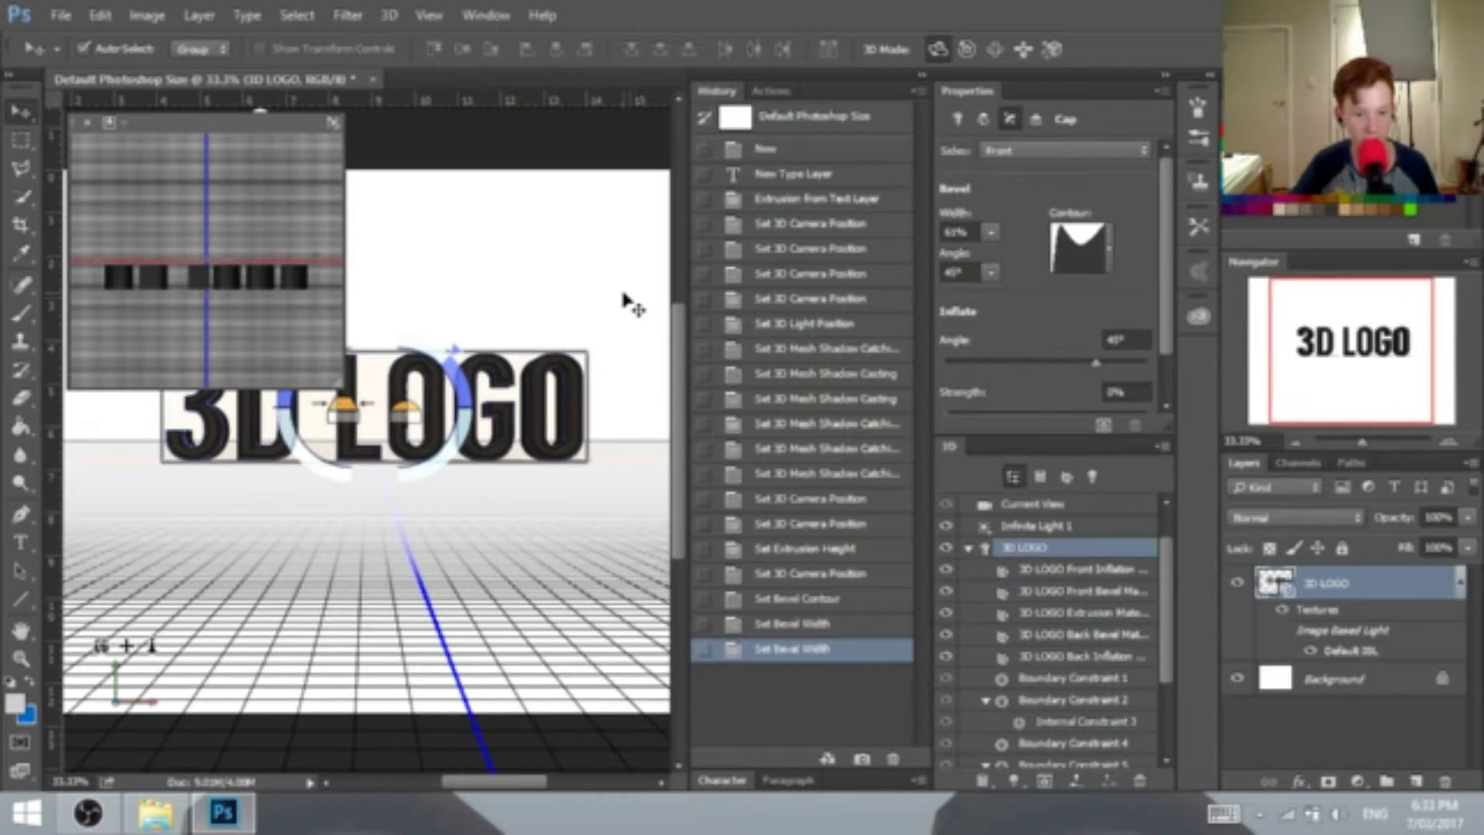
- Undo the accidental camera view swap and close the secondary 3D view
key(ctrl)
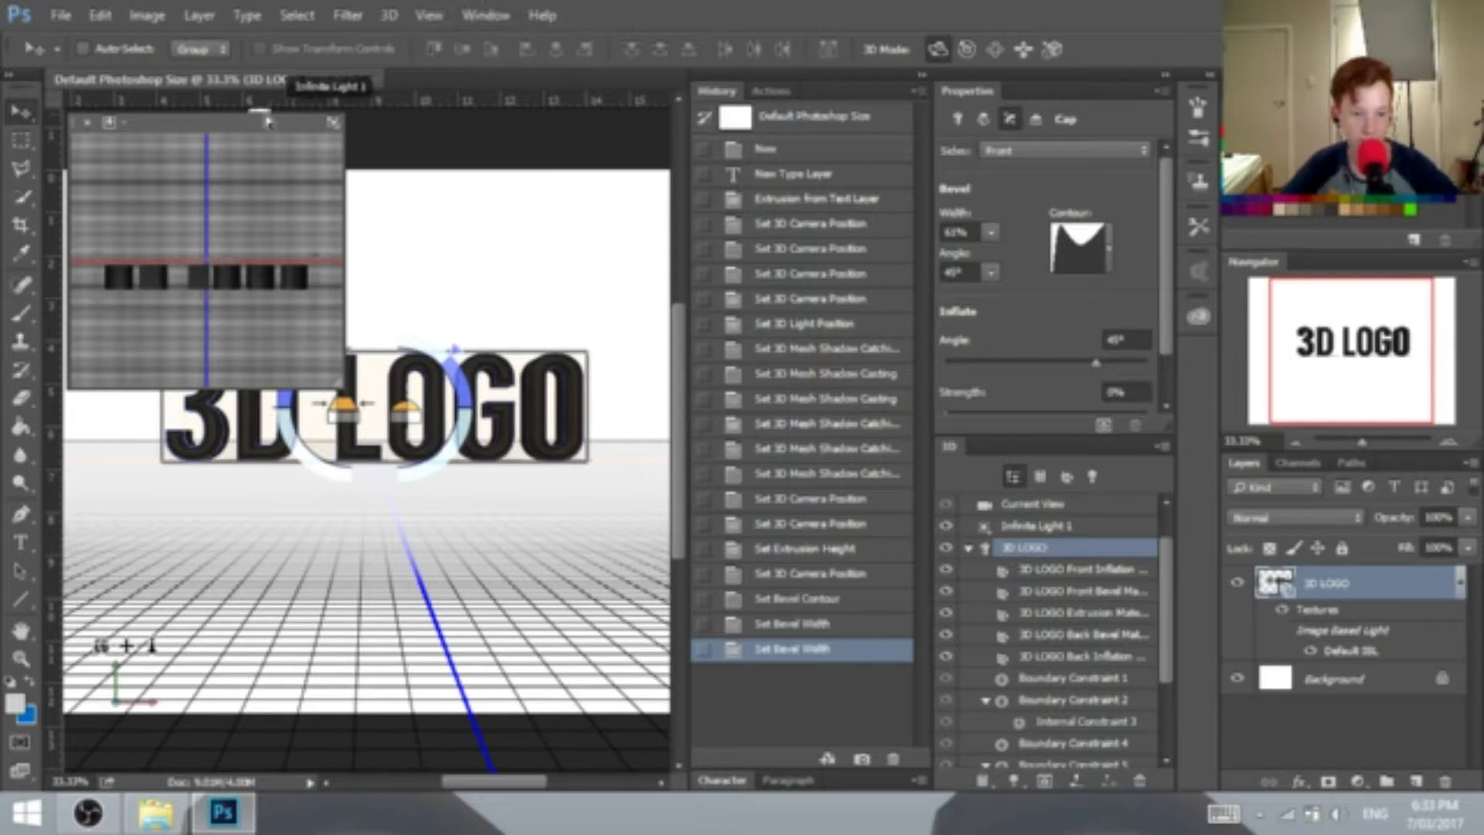
click(335, 123)
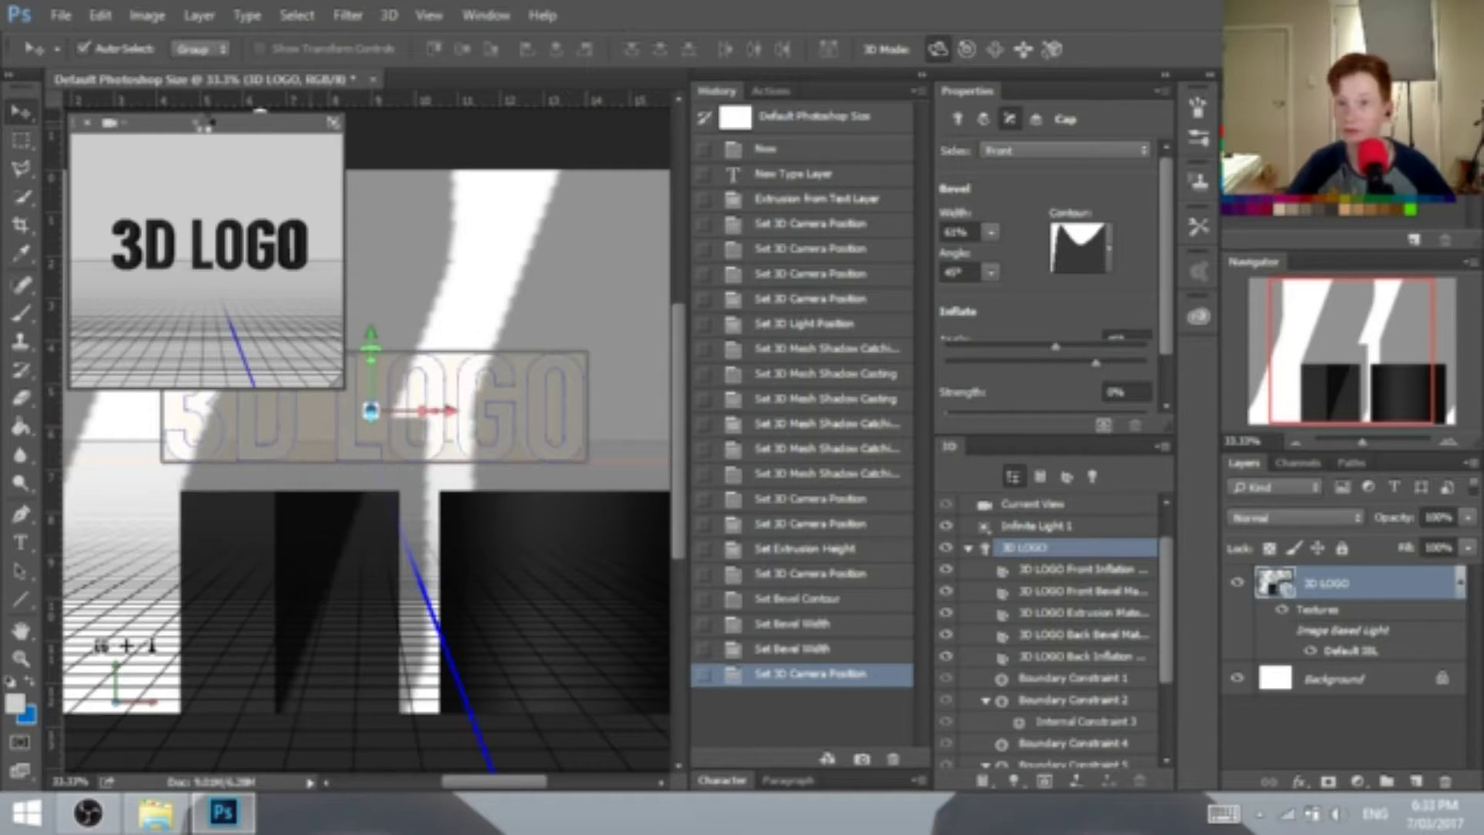
key(ctrl+z)
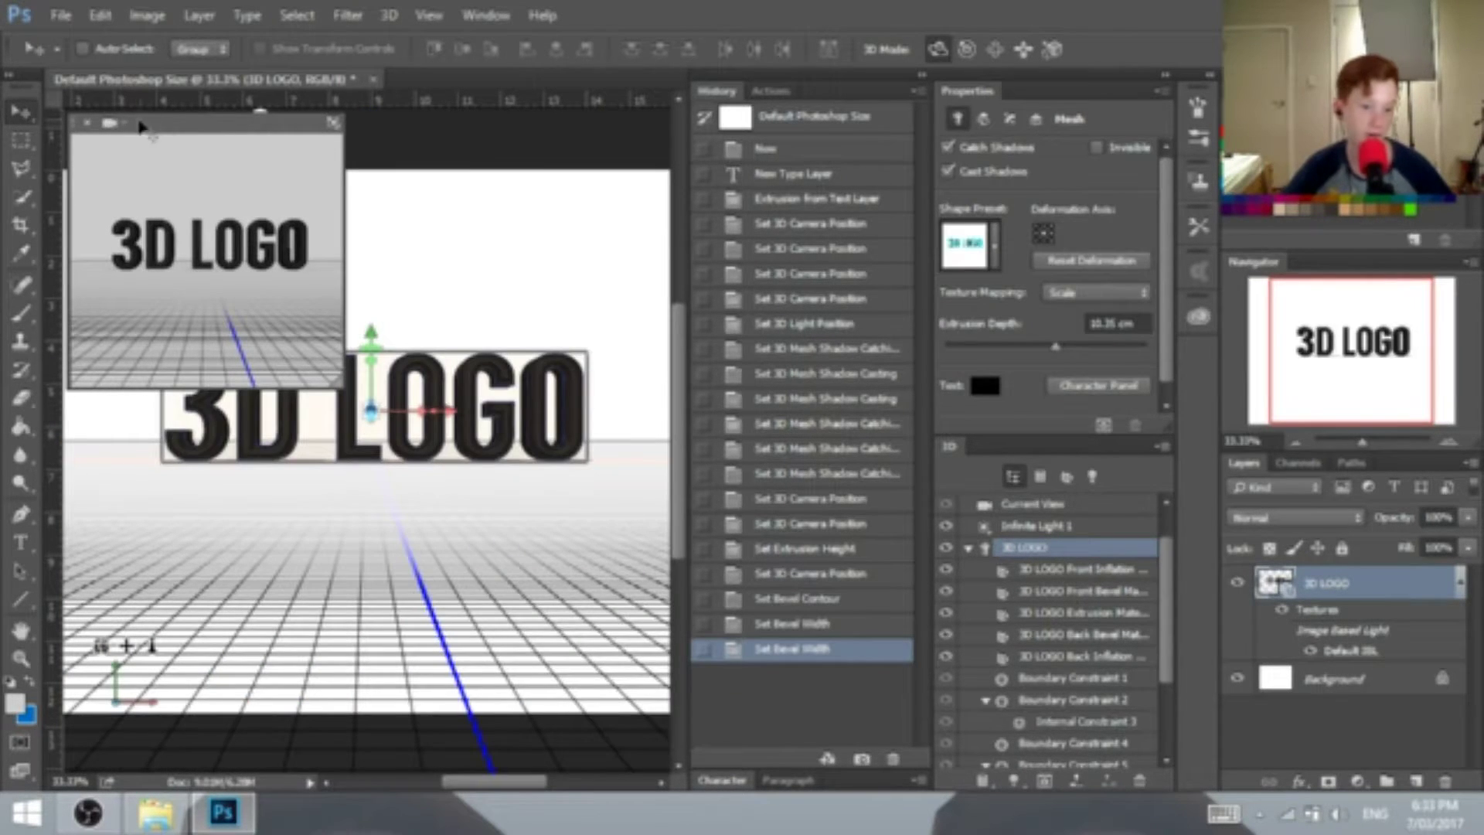
click(86, 122)
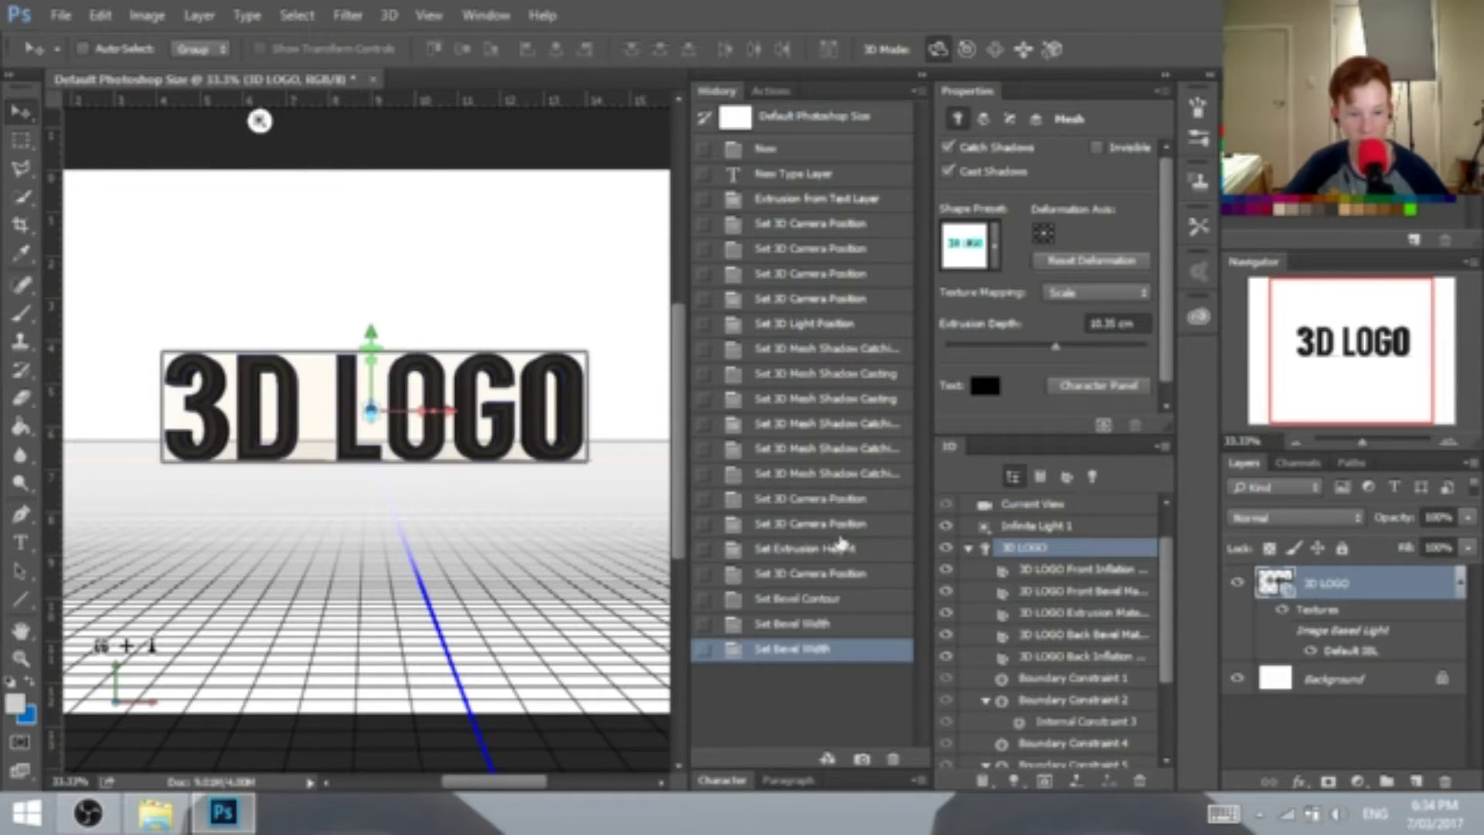
- Apply the brown textured material preset to the letters' Front Inflation Material
click(1077, 576)
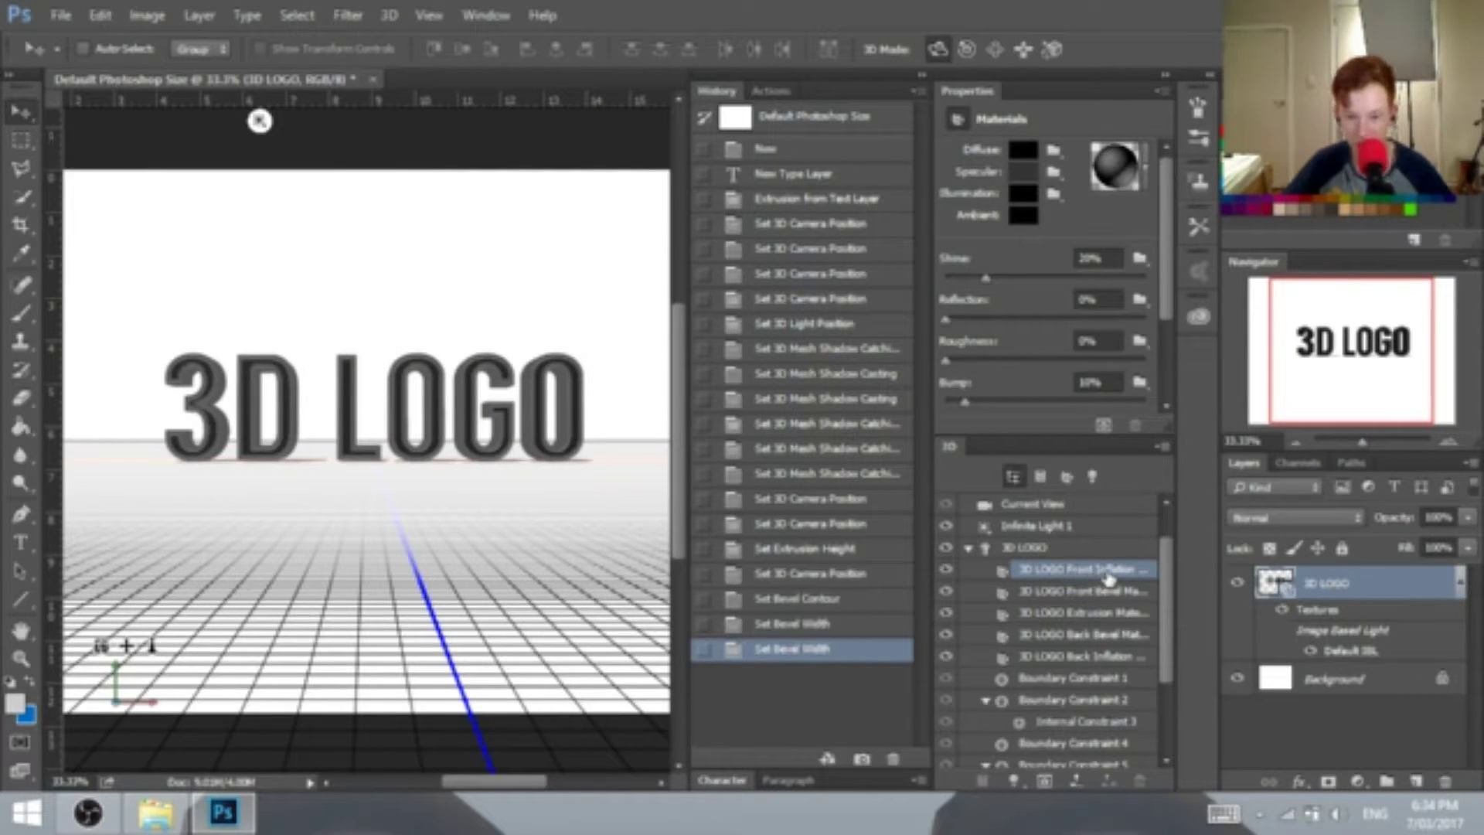
click(1155, 182)
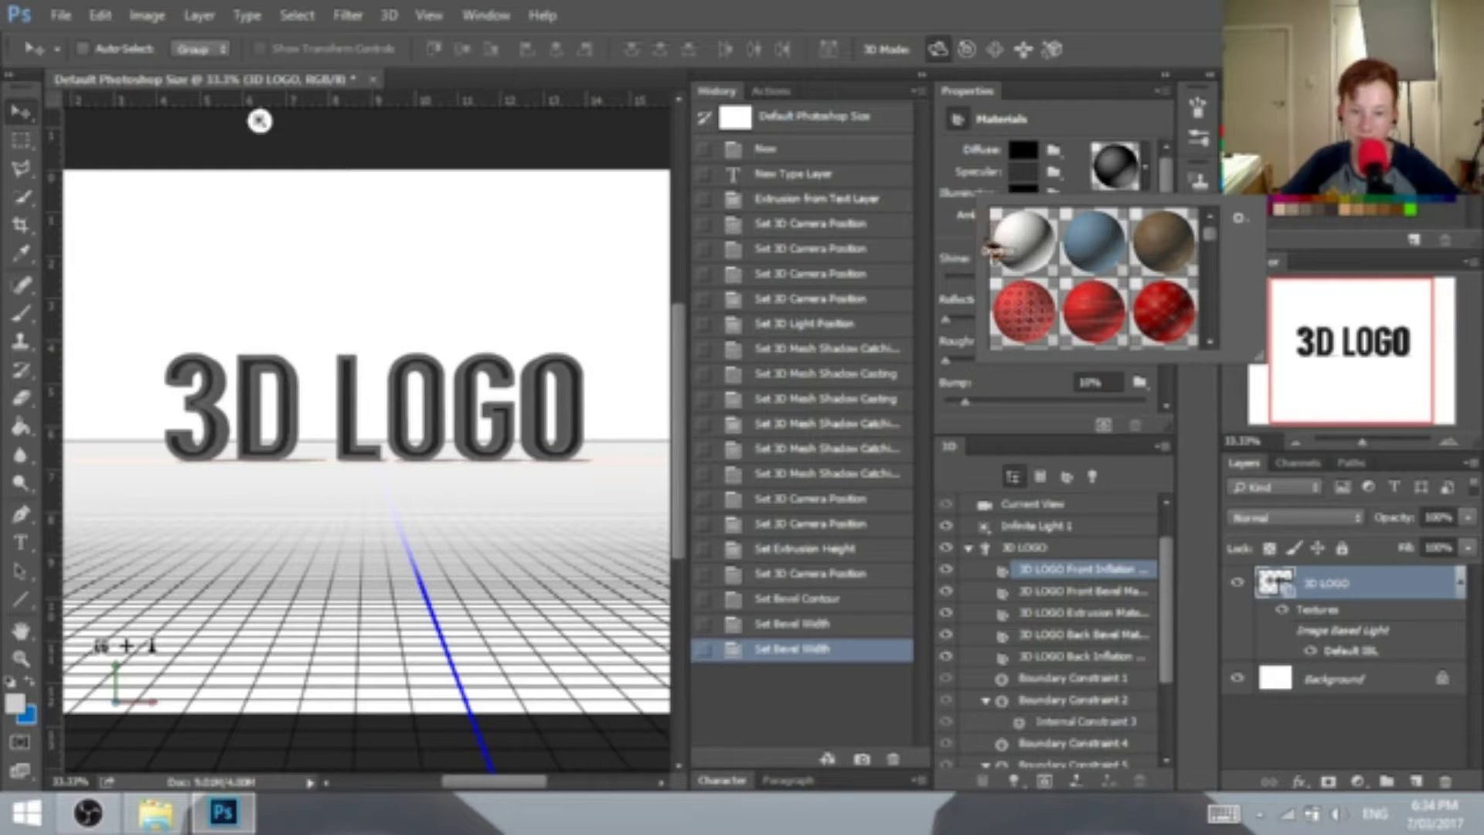
scroll(1098, 282, down, 4)
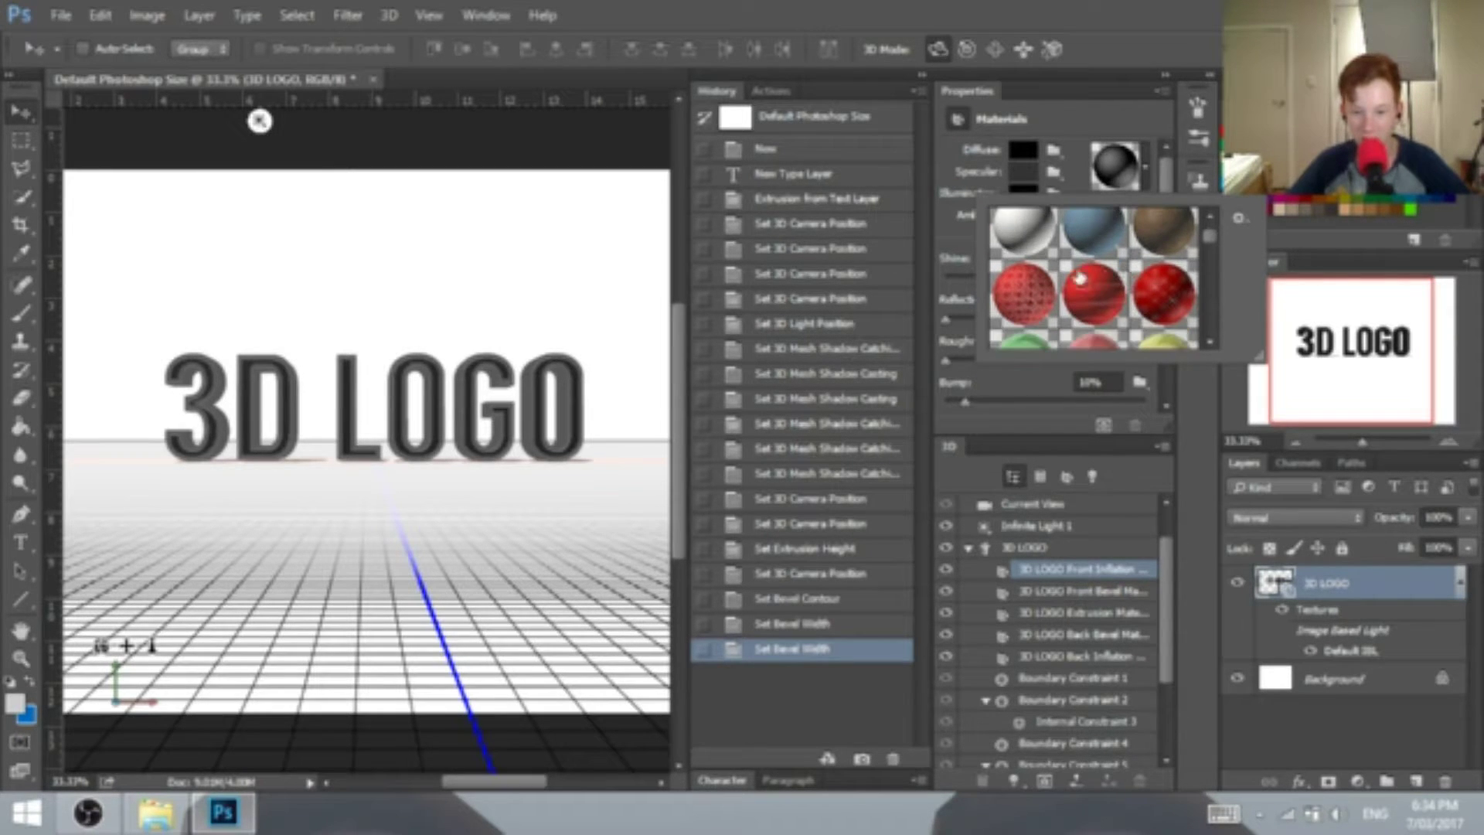
scroll(1148, 304, down, 4)
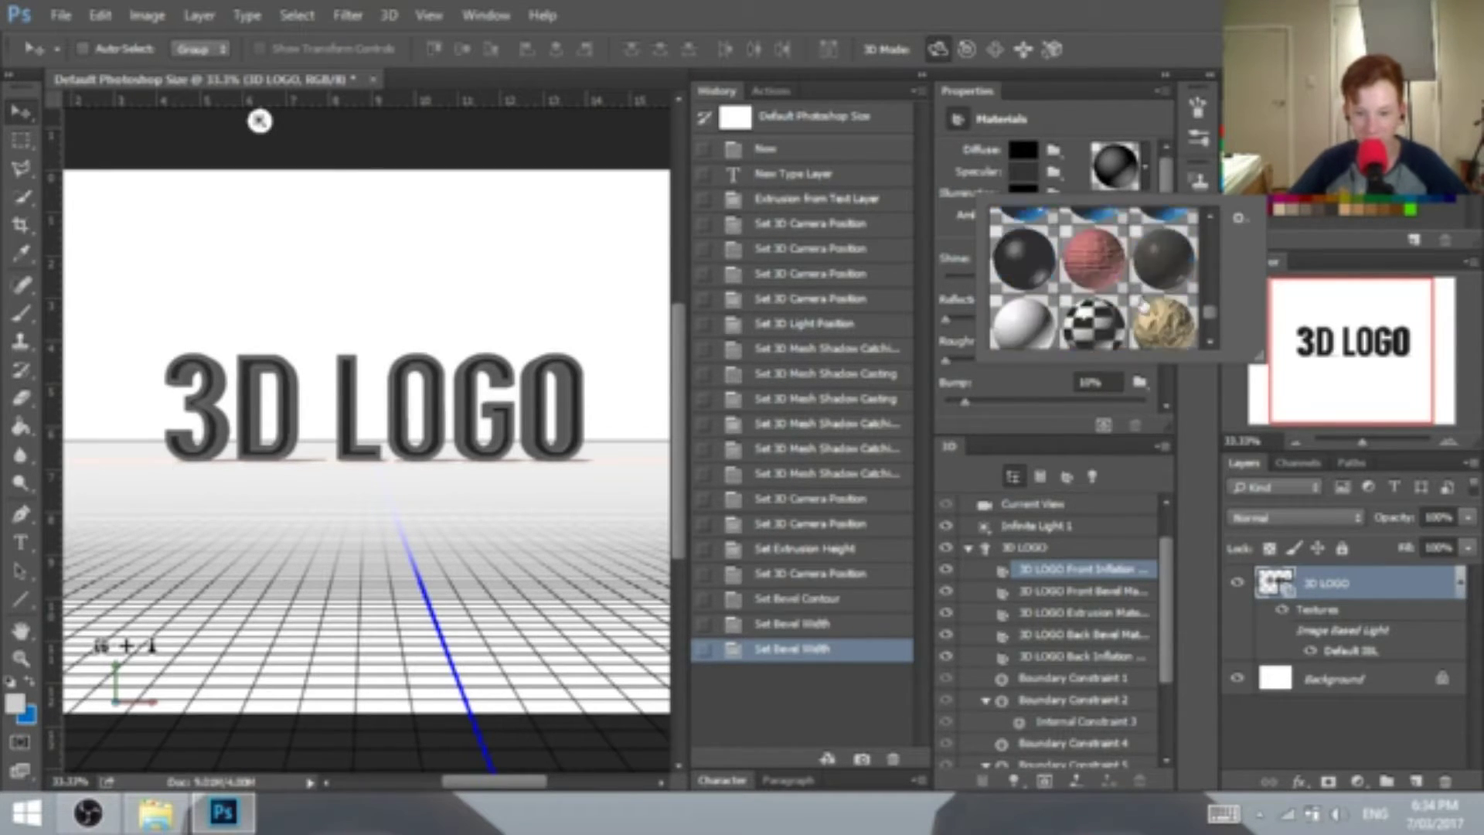
scroll(1148, 304, up, 4)
scroll(1093, 278, up, 4)
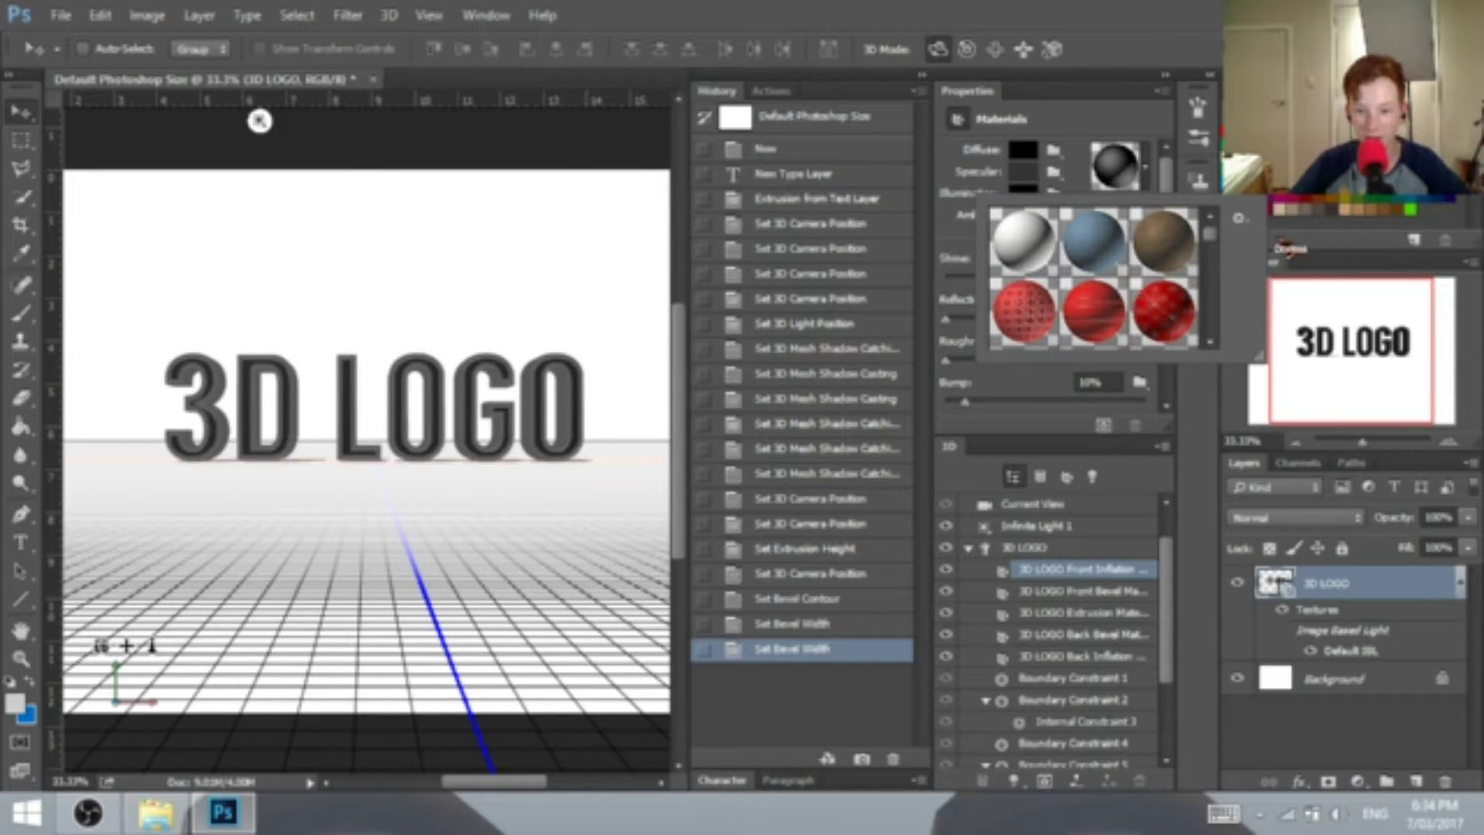
click(1238, 218)
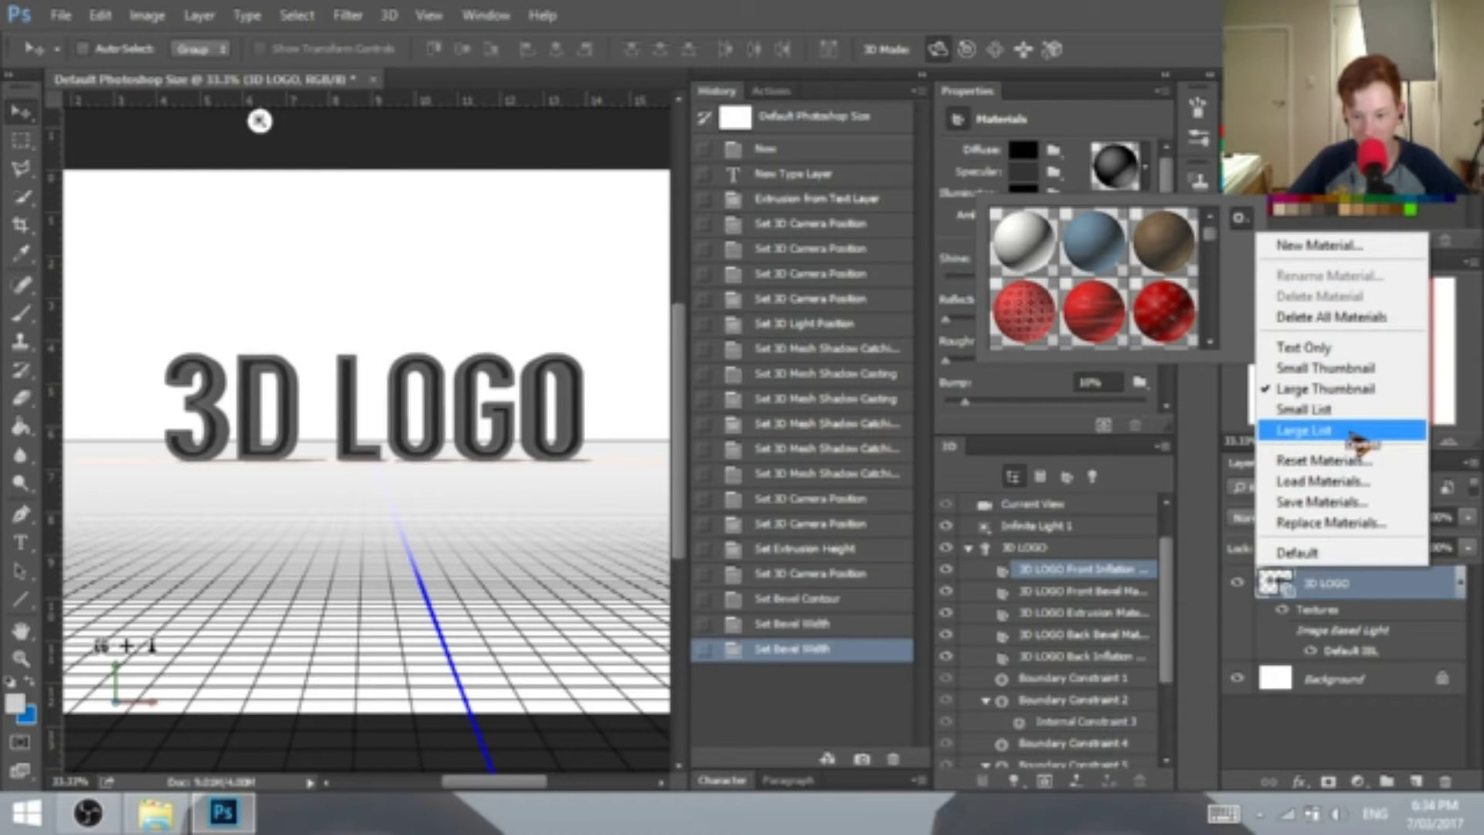
click(1239, 287)
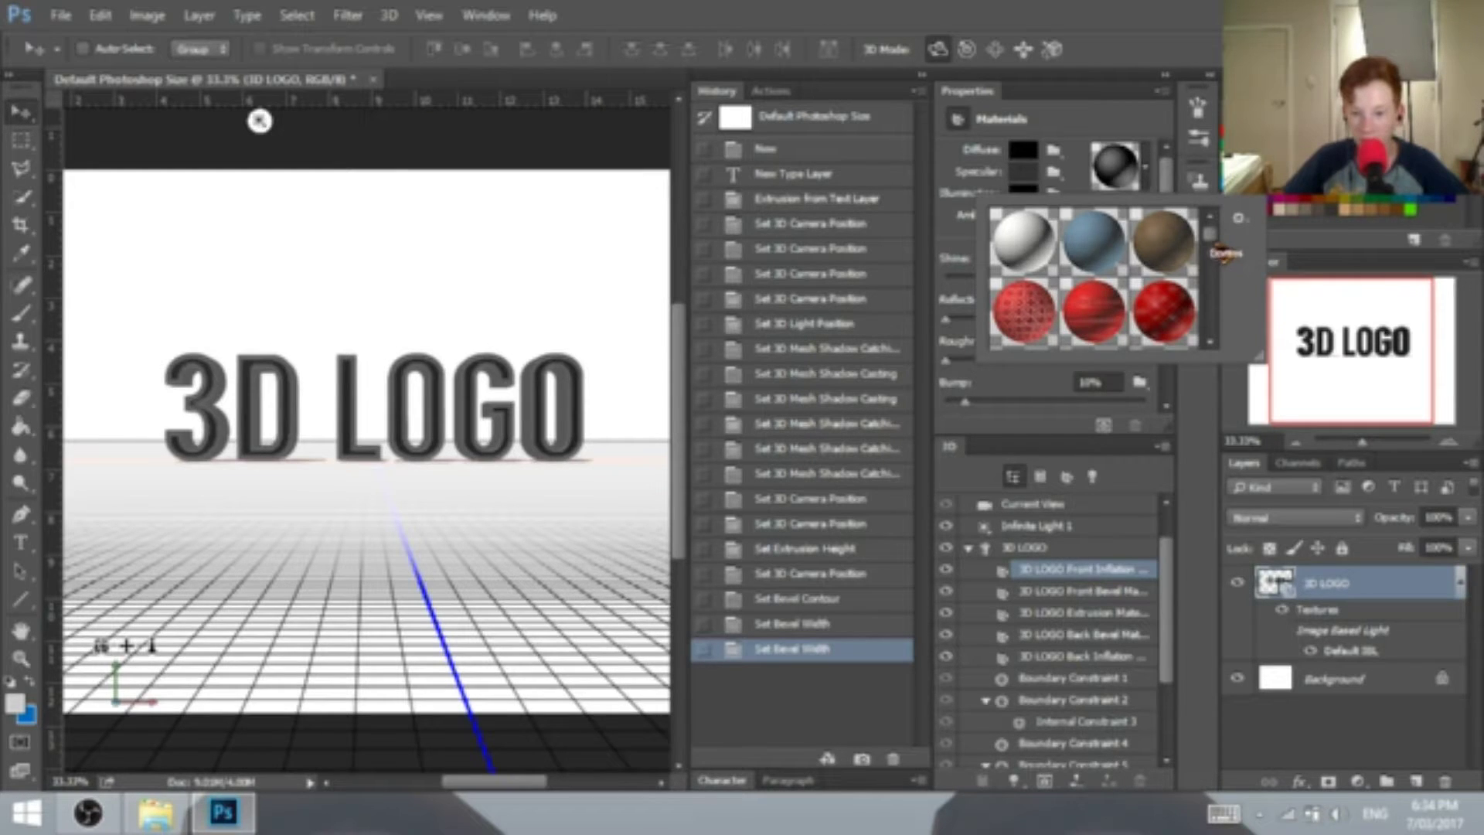
scroll(1221, 268, down, 1)
scroll(1219, 263, up, 2)
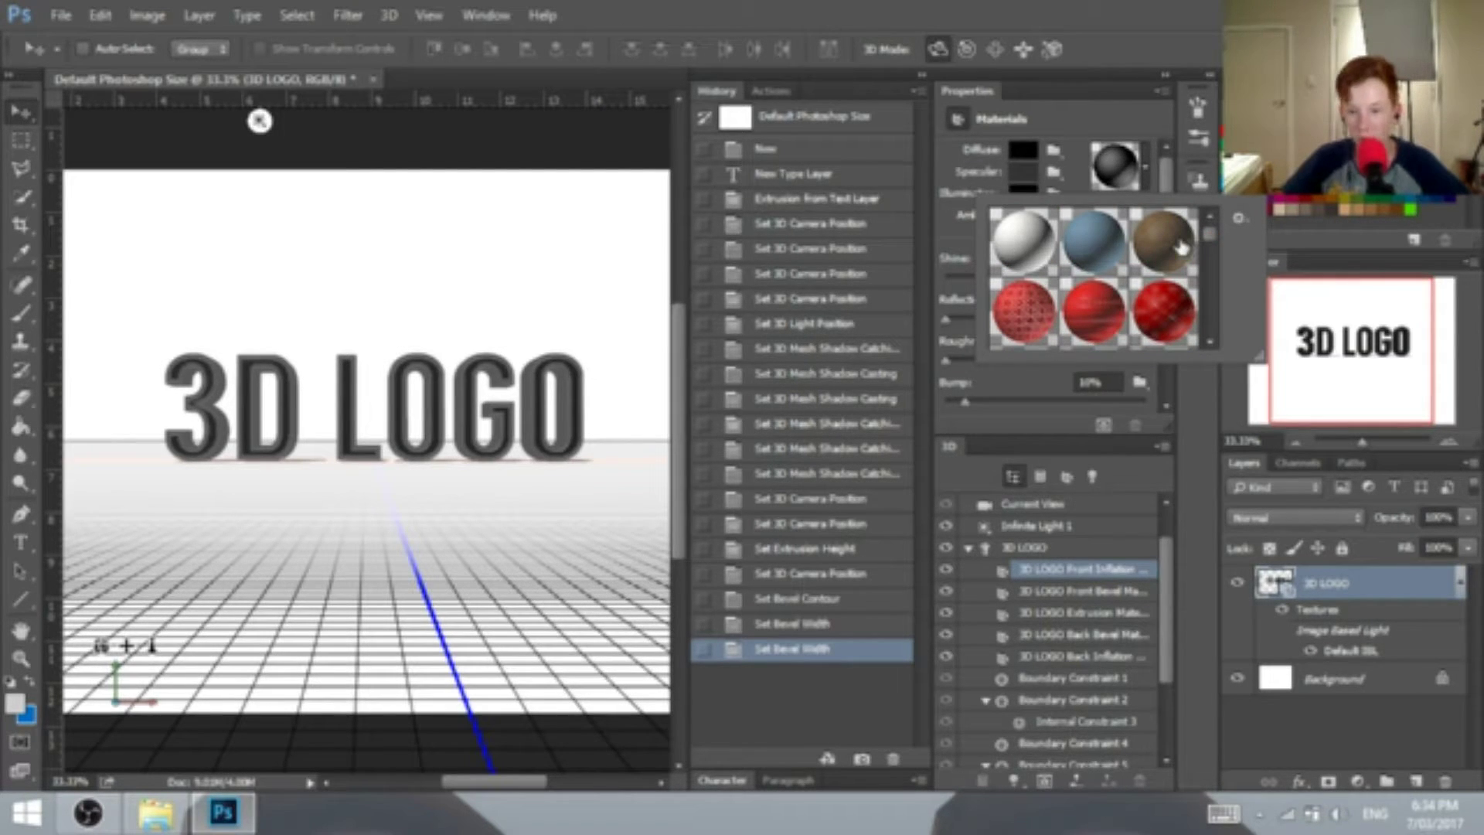
click(1178, 244)
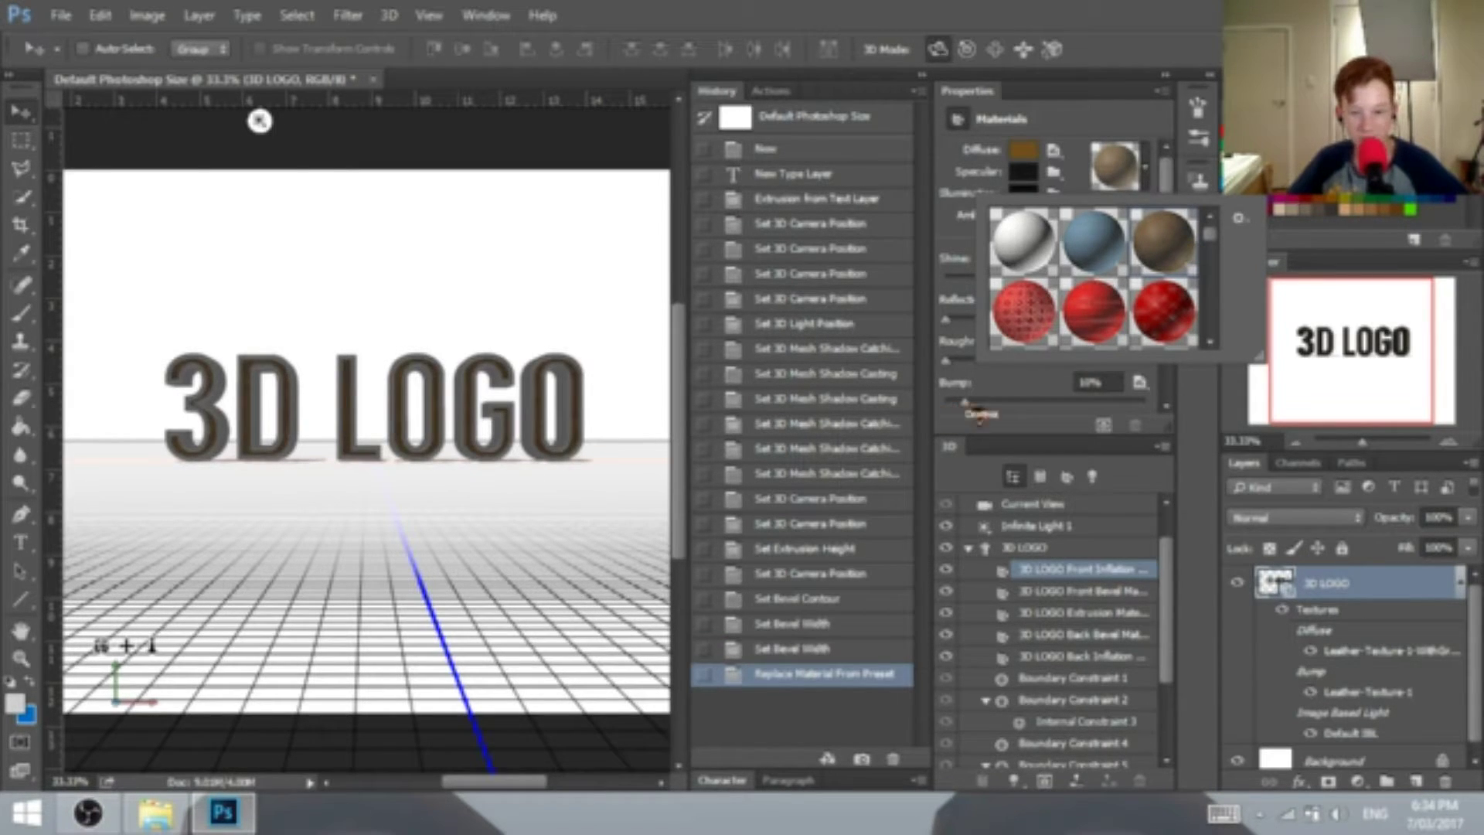
- Reselect the whole 3D LOGO and zoom in to inspect the new texture
click(1043, 400)
click(1024, 548)
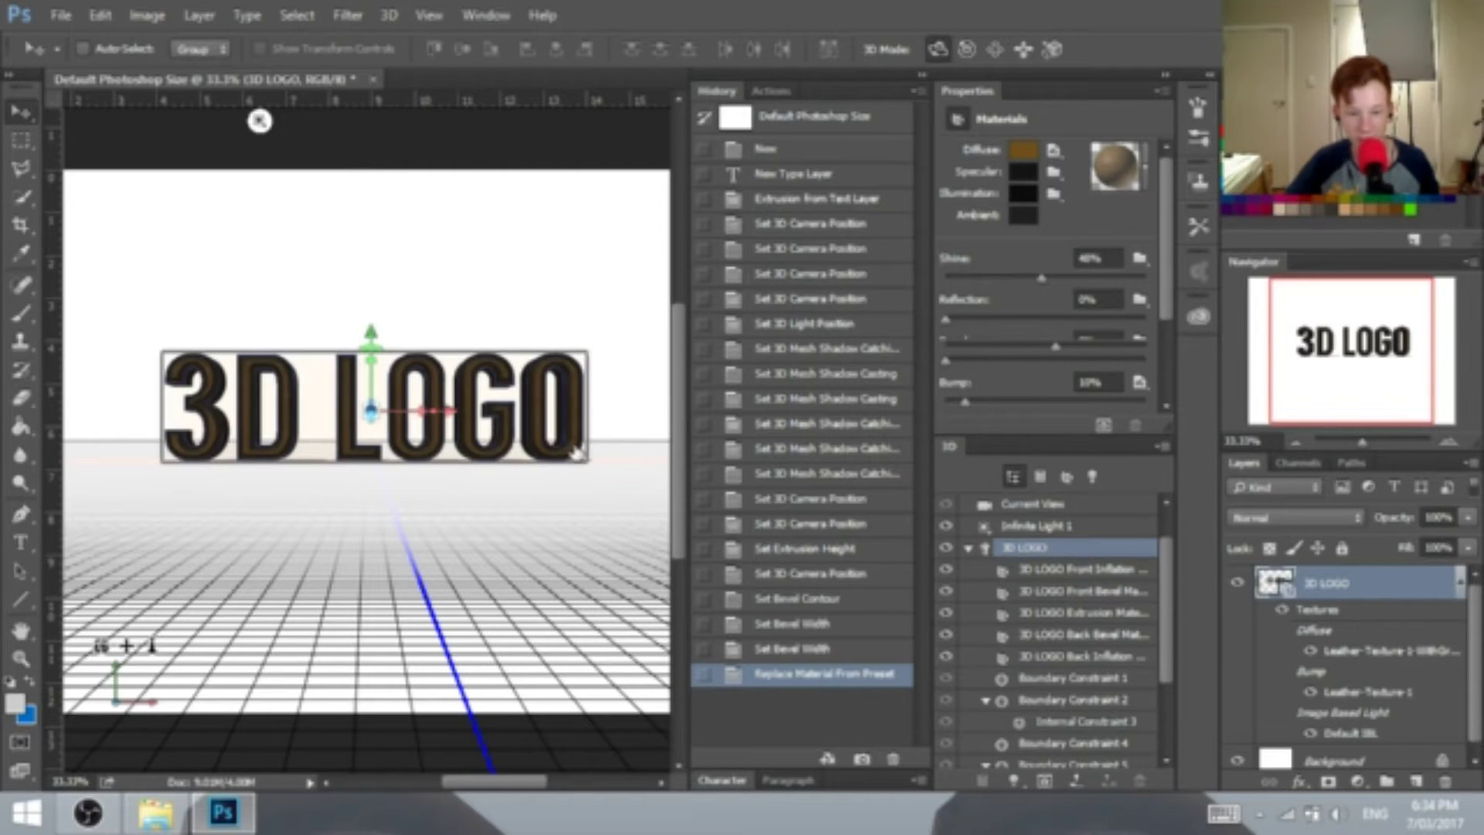
key(ctrl+plus)
key(ctrl+plus)
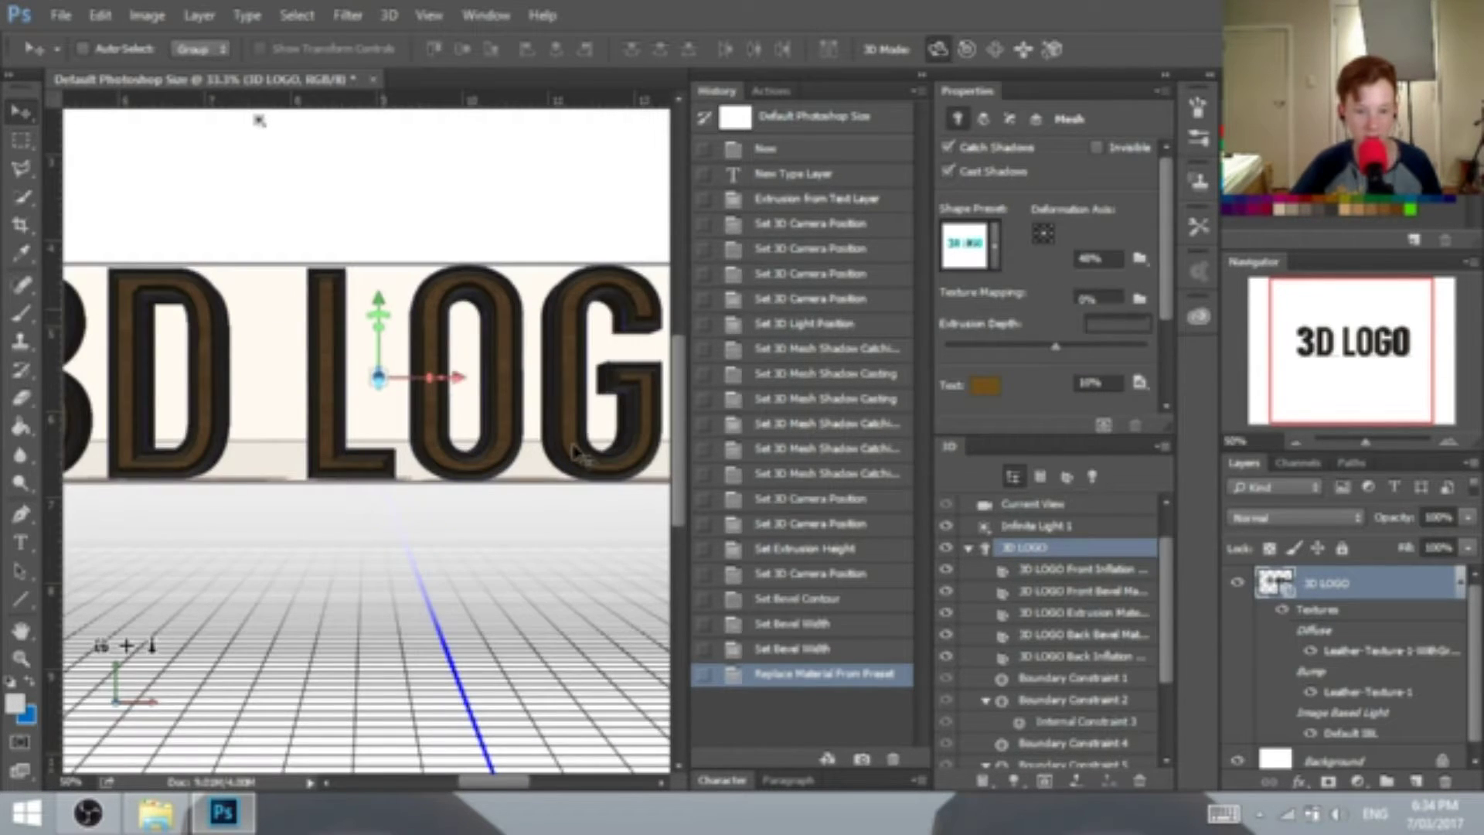
key(ctrl+plus)
key(ctrl+plus)
key(ctrl+plus)
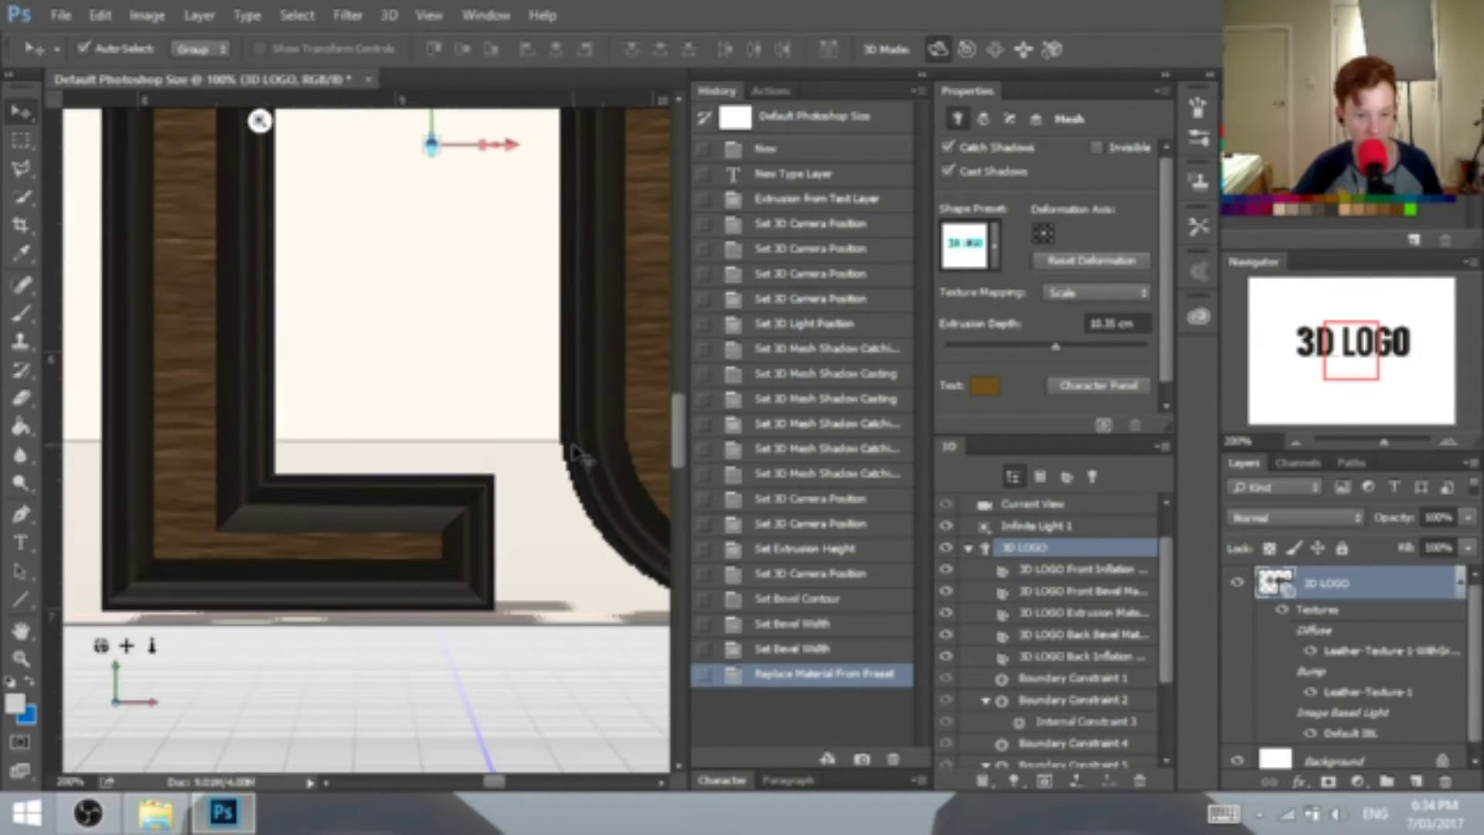
key(ctrl+minus)
key(ctrl+minus)
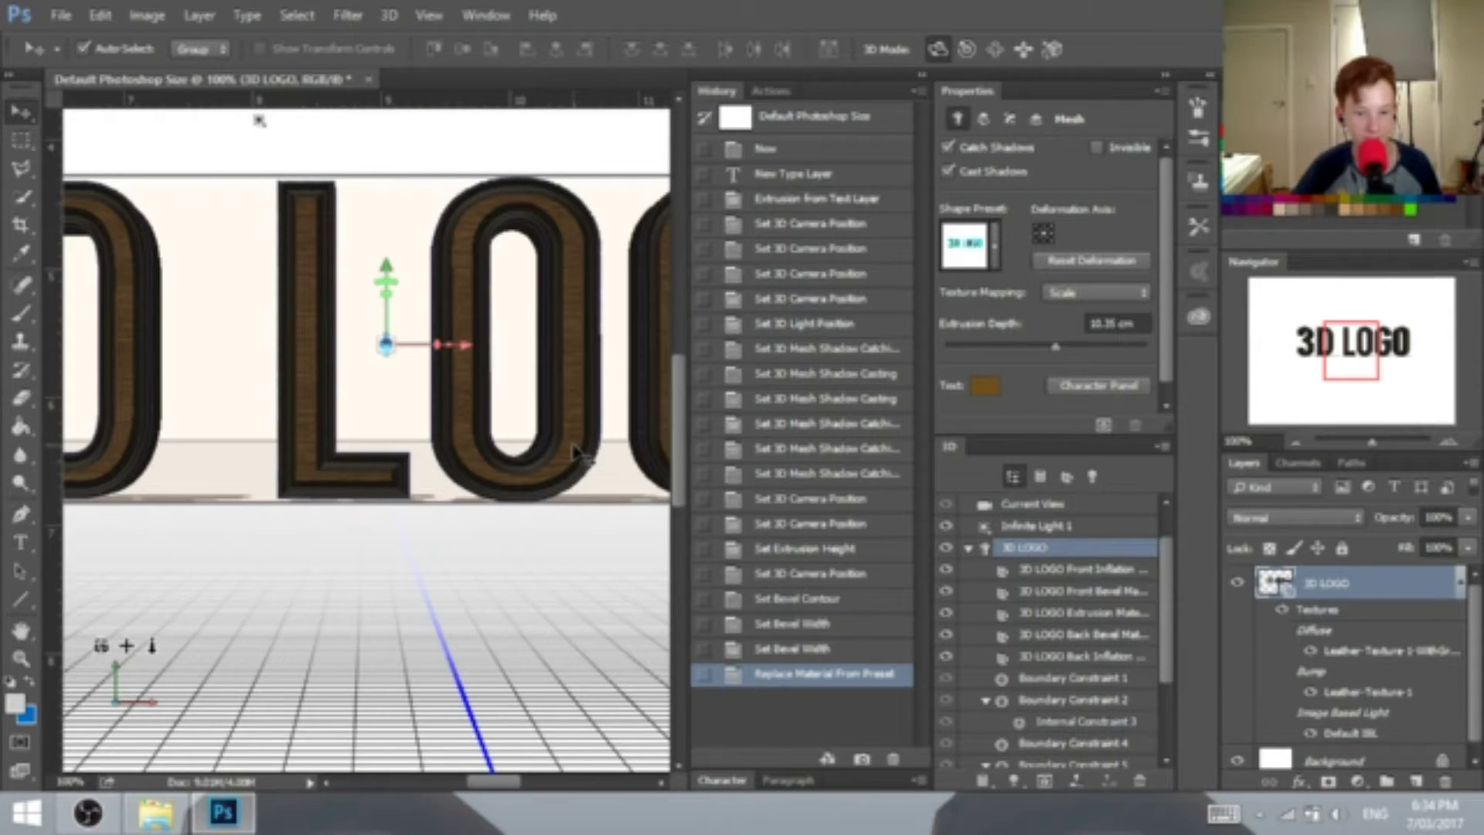
key(ctrl+minus)
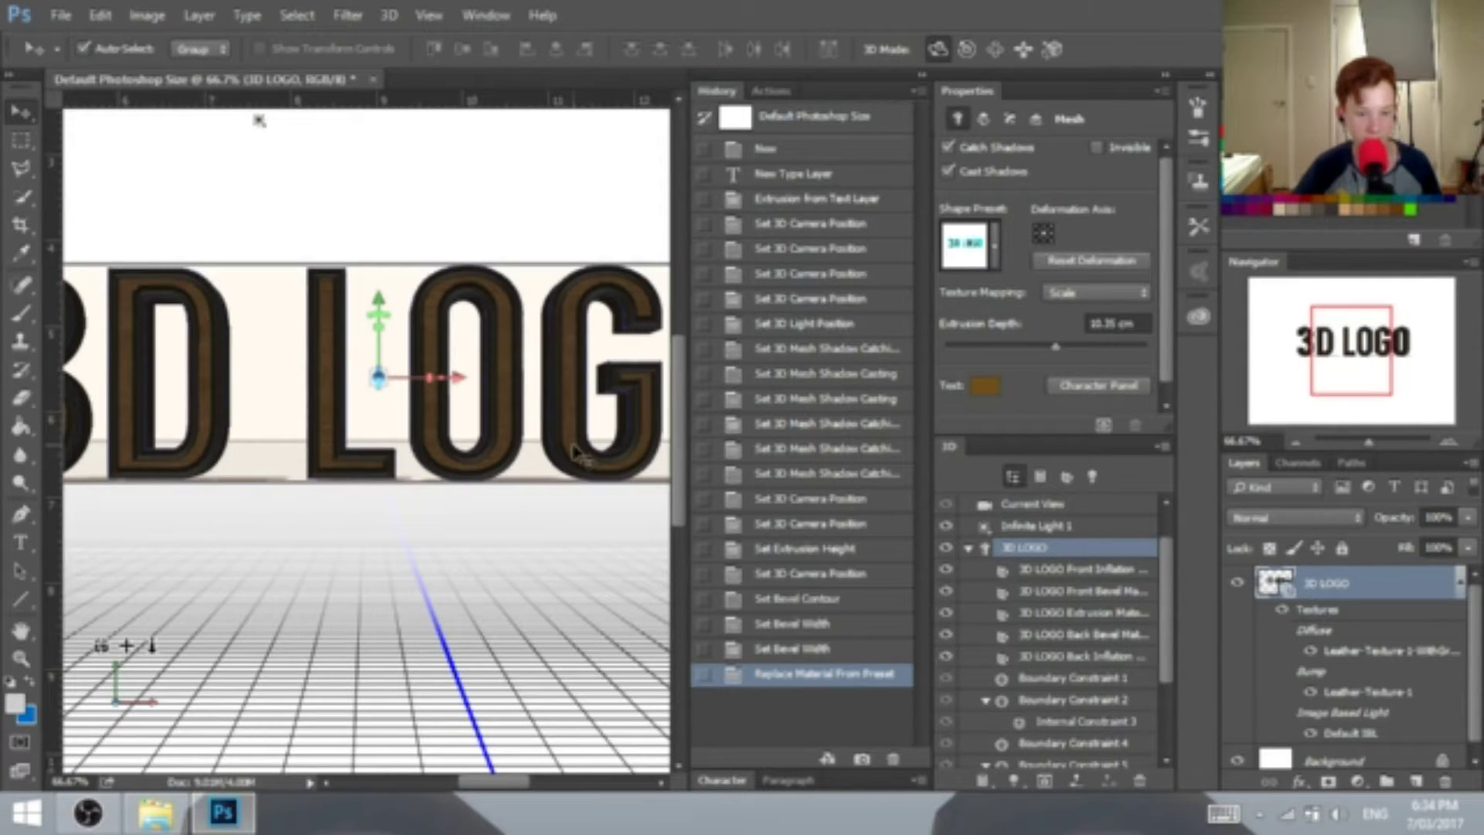
key(ctrl+minus)
key(ctrl+minus)
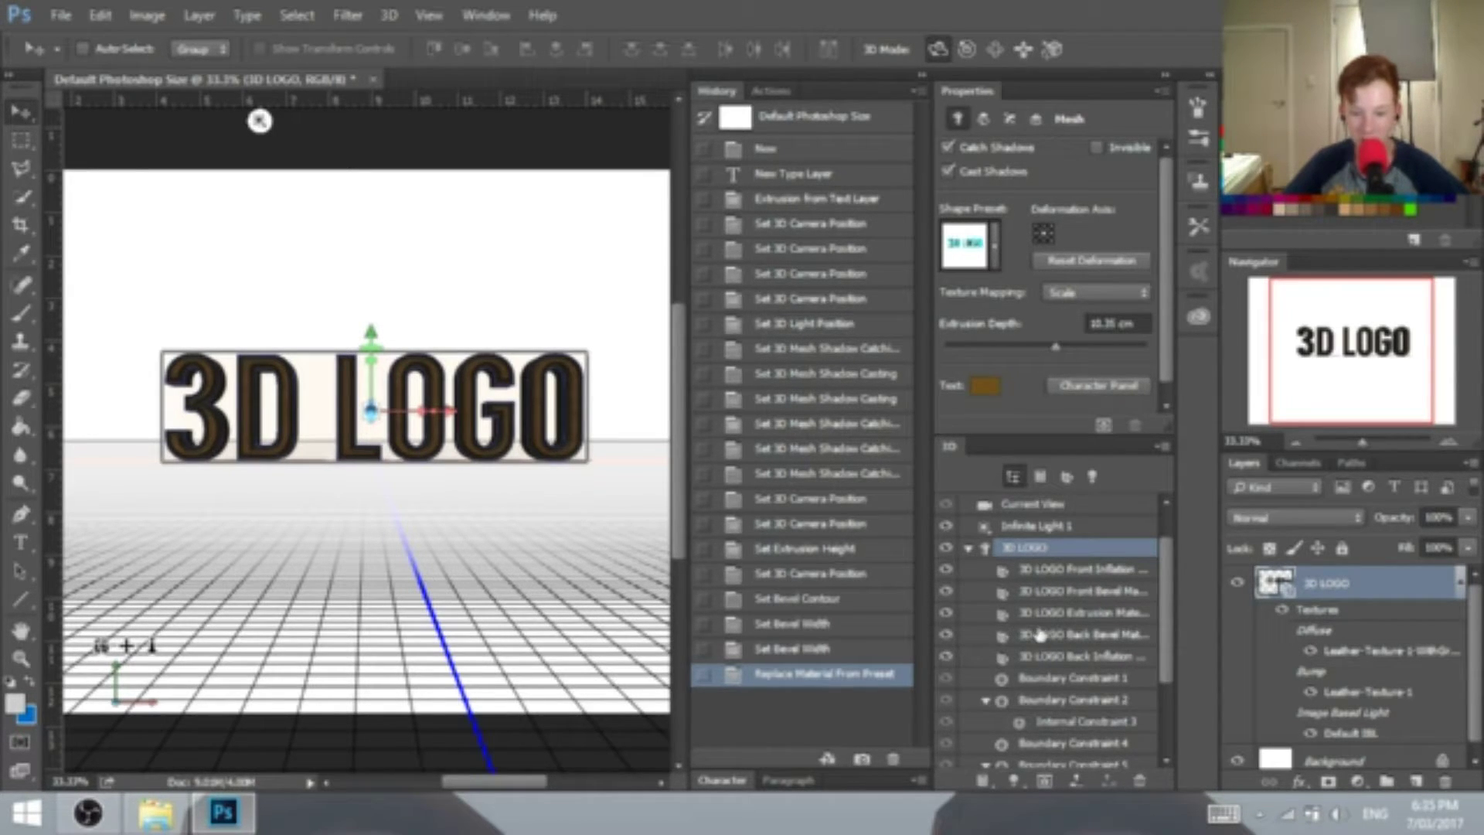
- Apply a blue glossy material preset to the logo's Front Bevel Material
click(1082, 595)
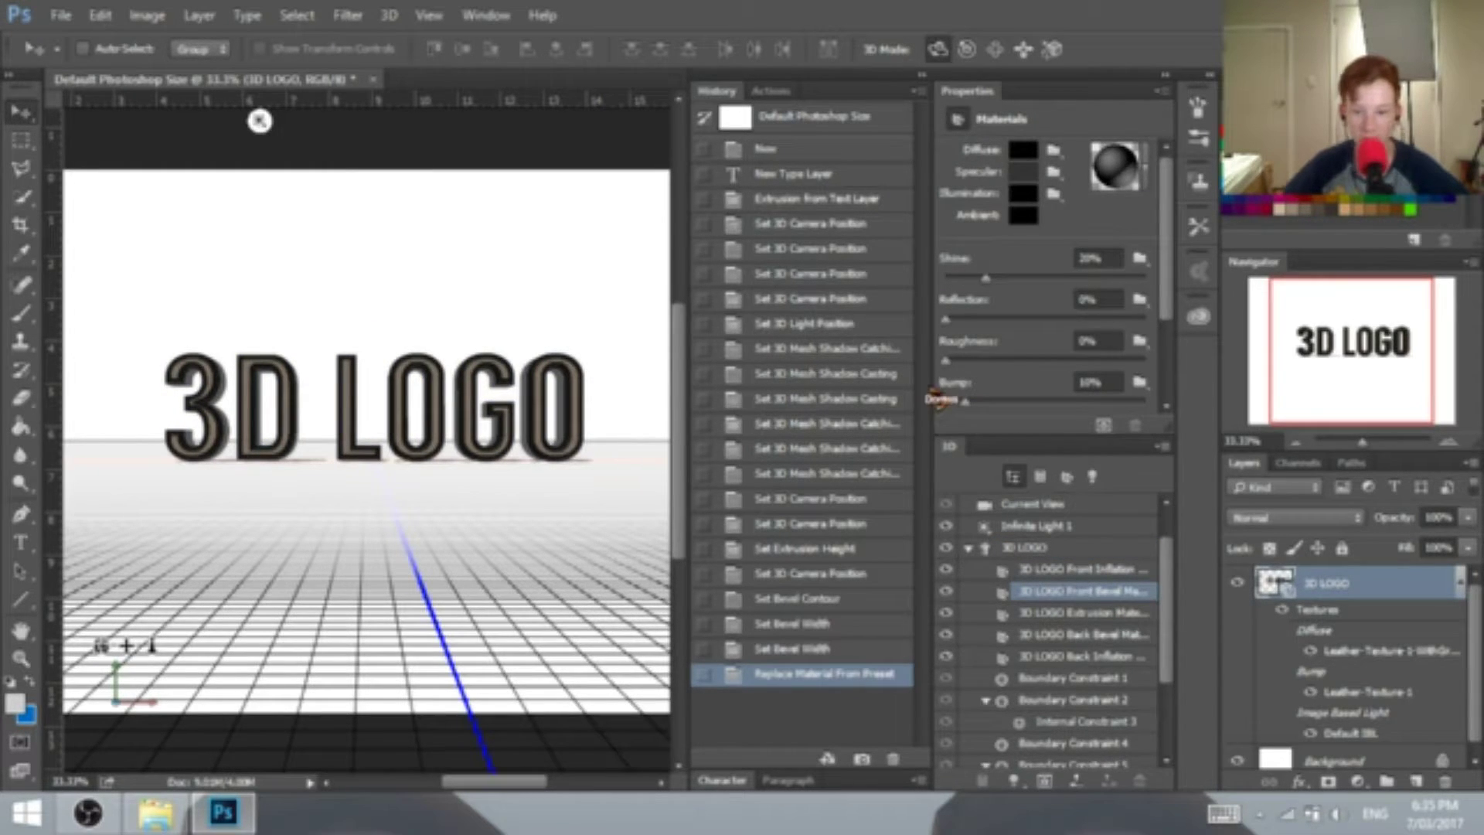
click(1147, 171)
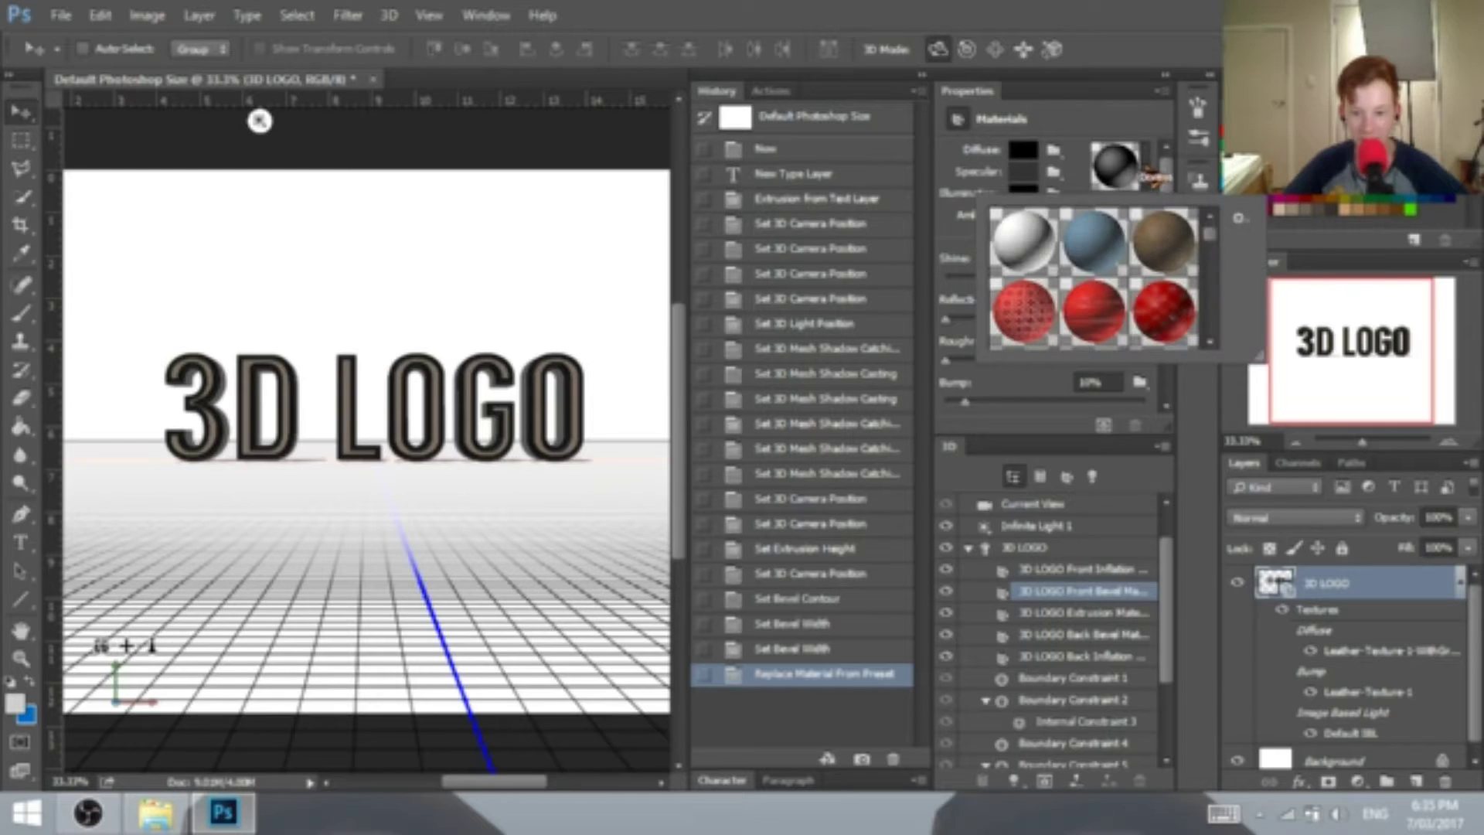
drag(1214, 236, 1210, 301)
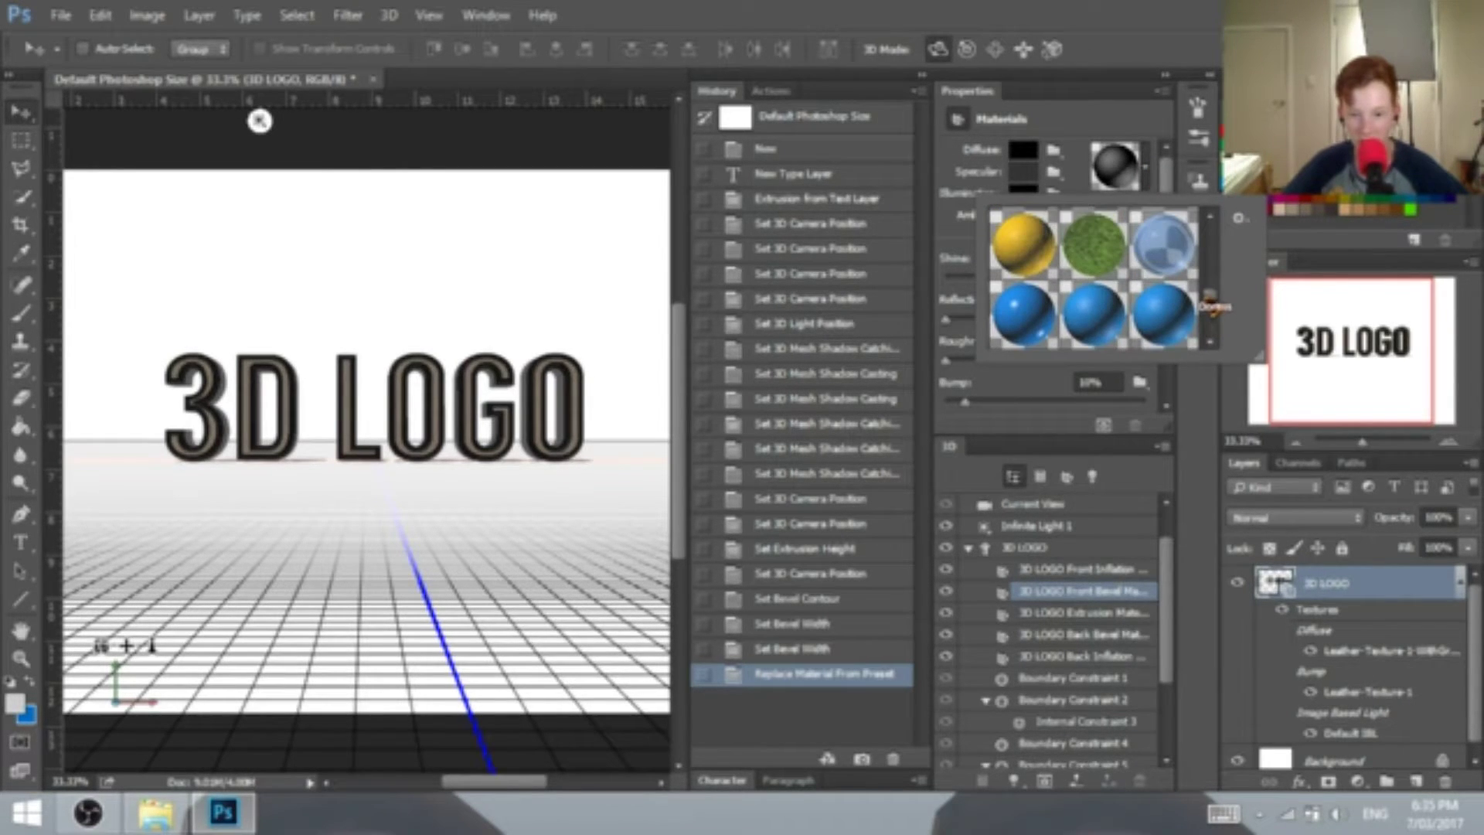
click(1040, 317)
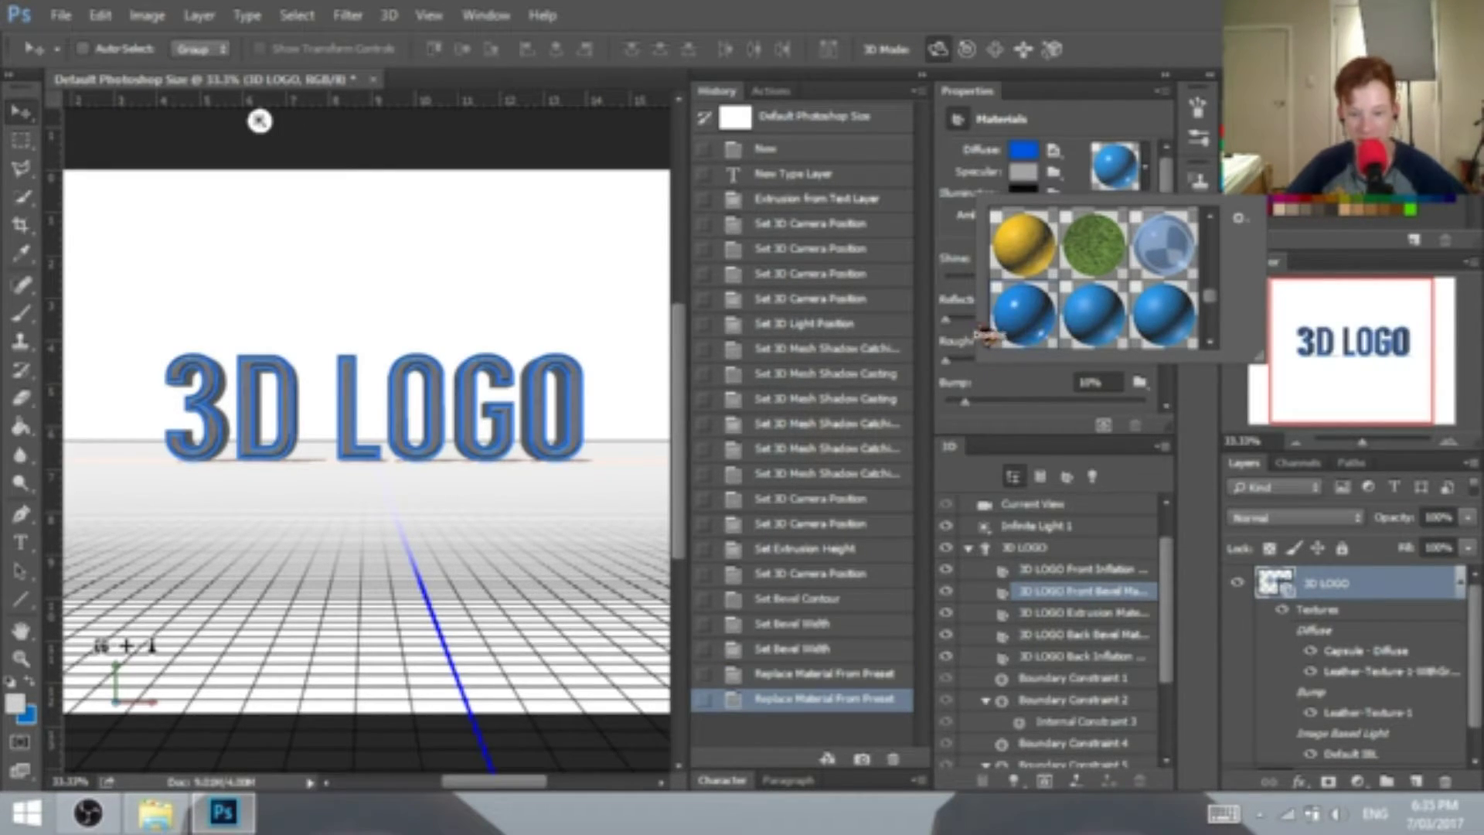
click(1069, 392)
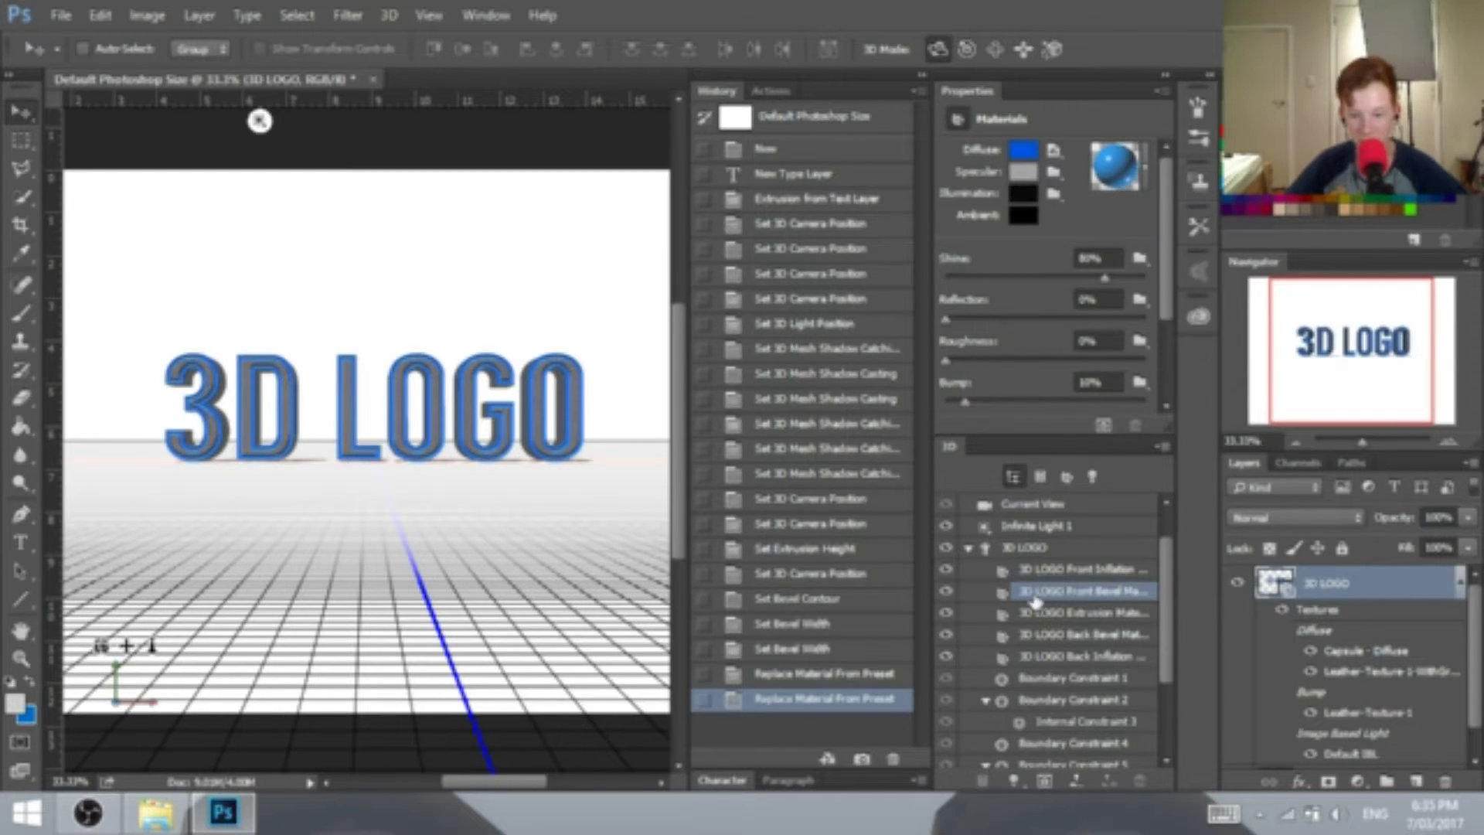
click(1091, 615)
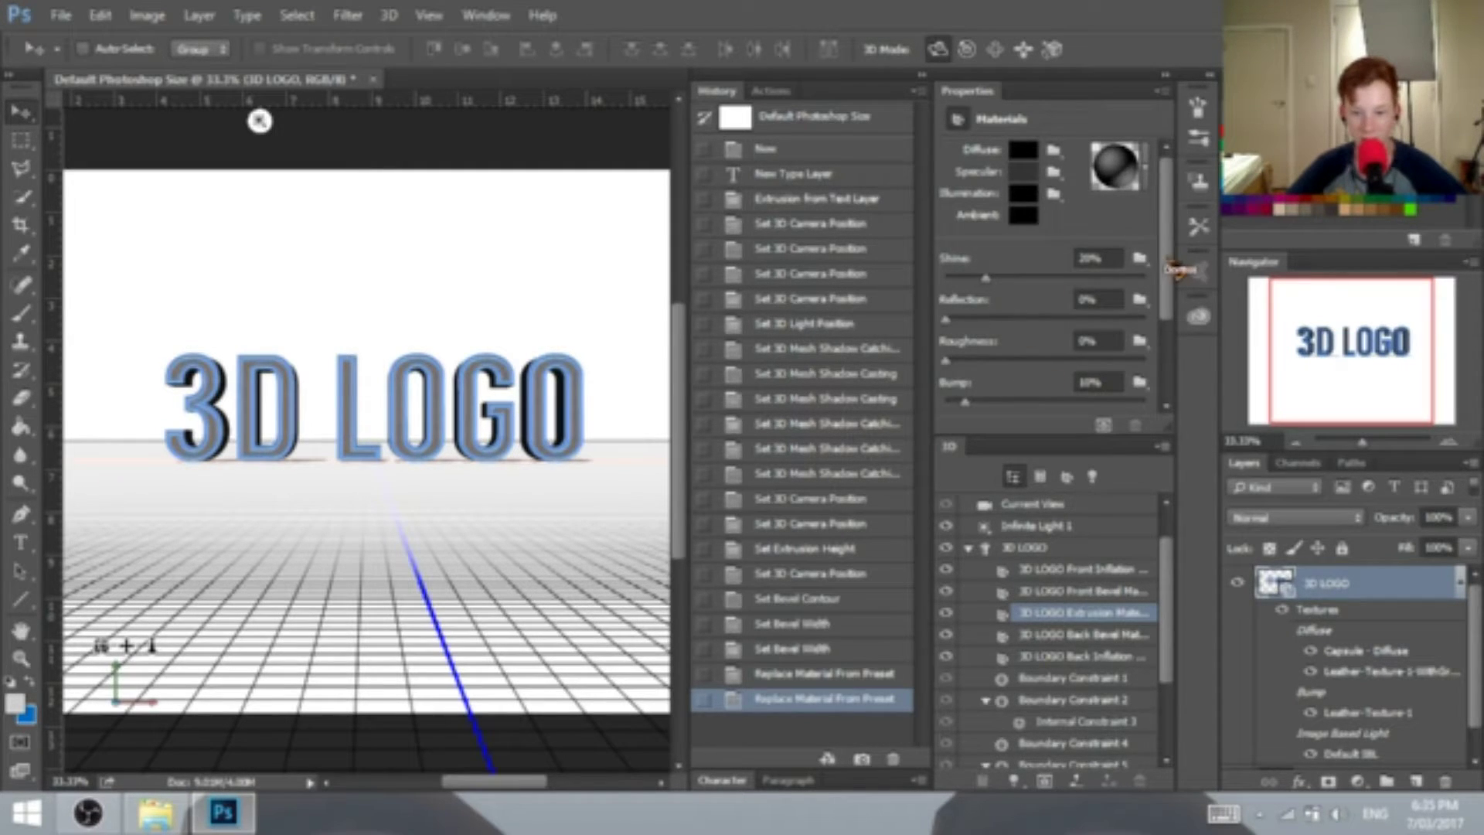
- Apply the brown wood material preset to the letters' Extrusion Material
click(1146, 164)
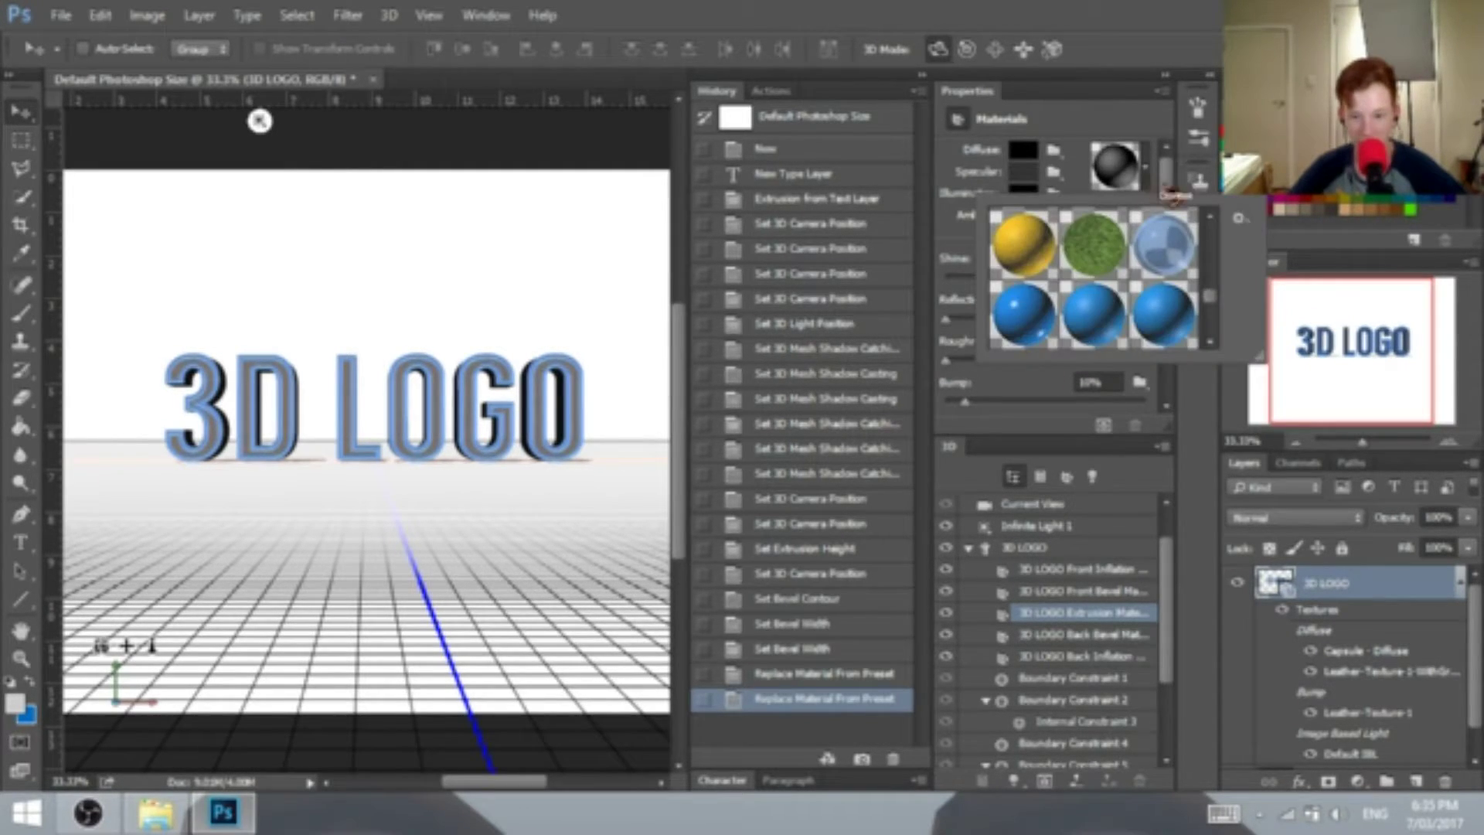
scroll(1192, 255, down, 3)
scroll(1192, 255, up, 8)
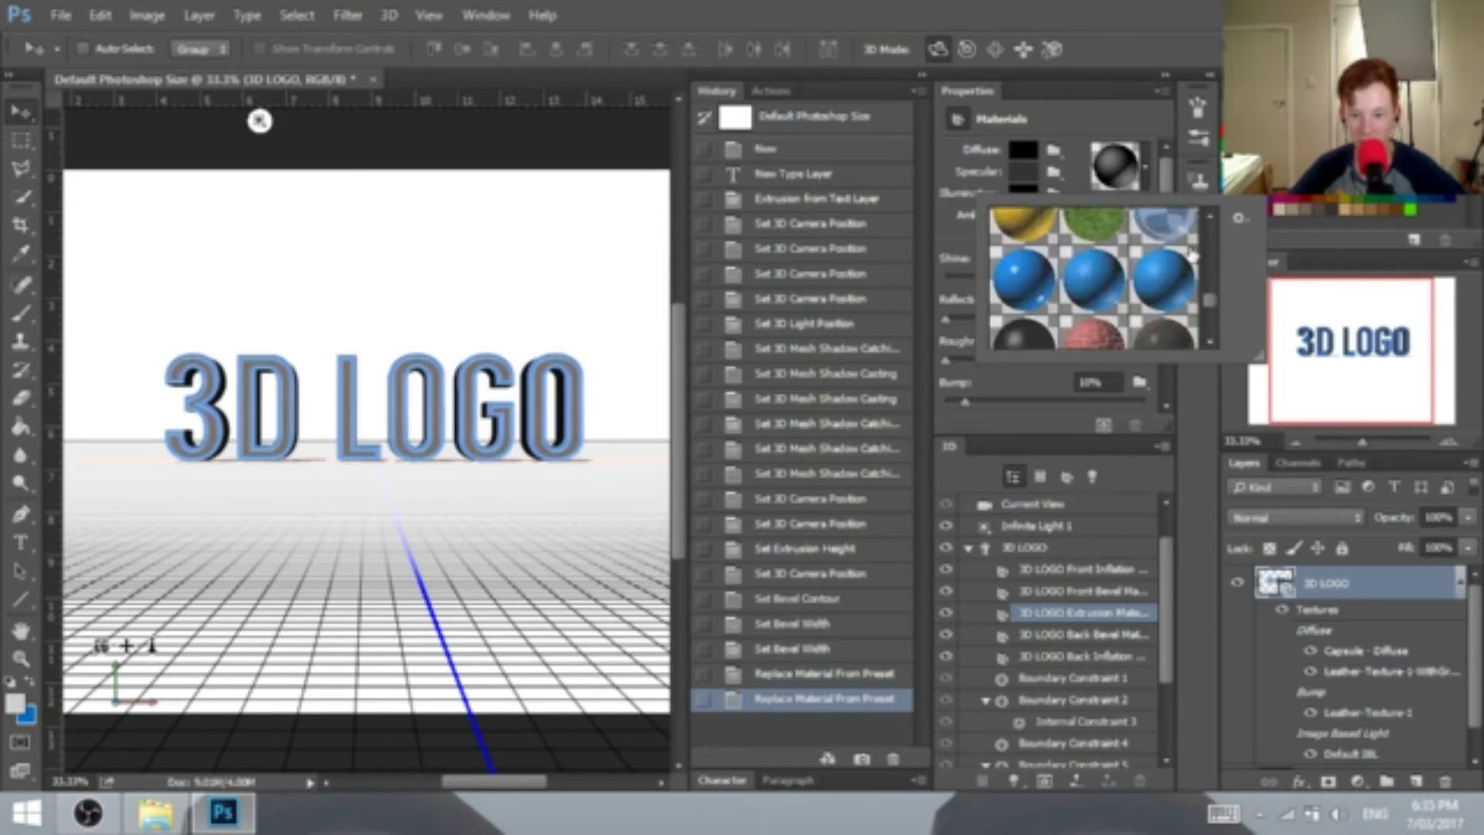
scroll(1192, 255, up, 4)
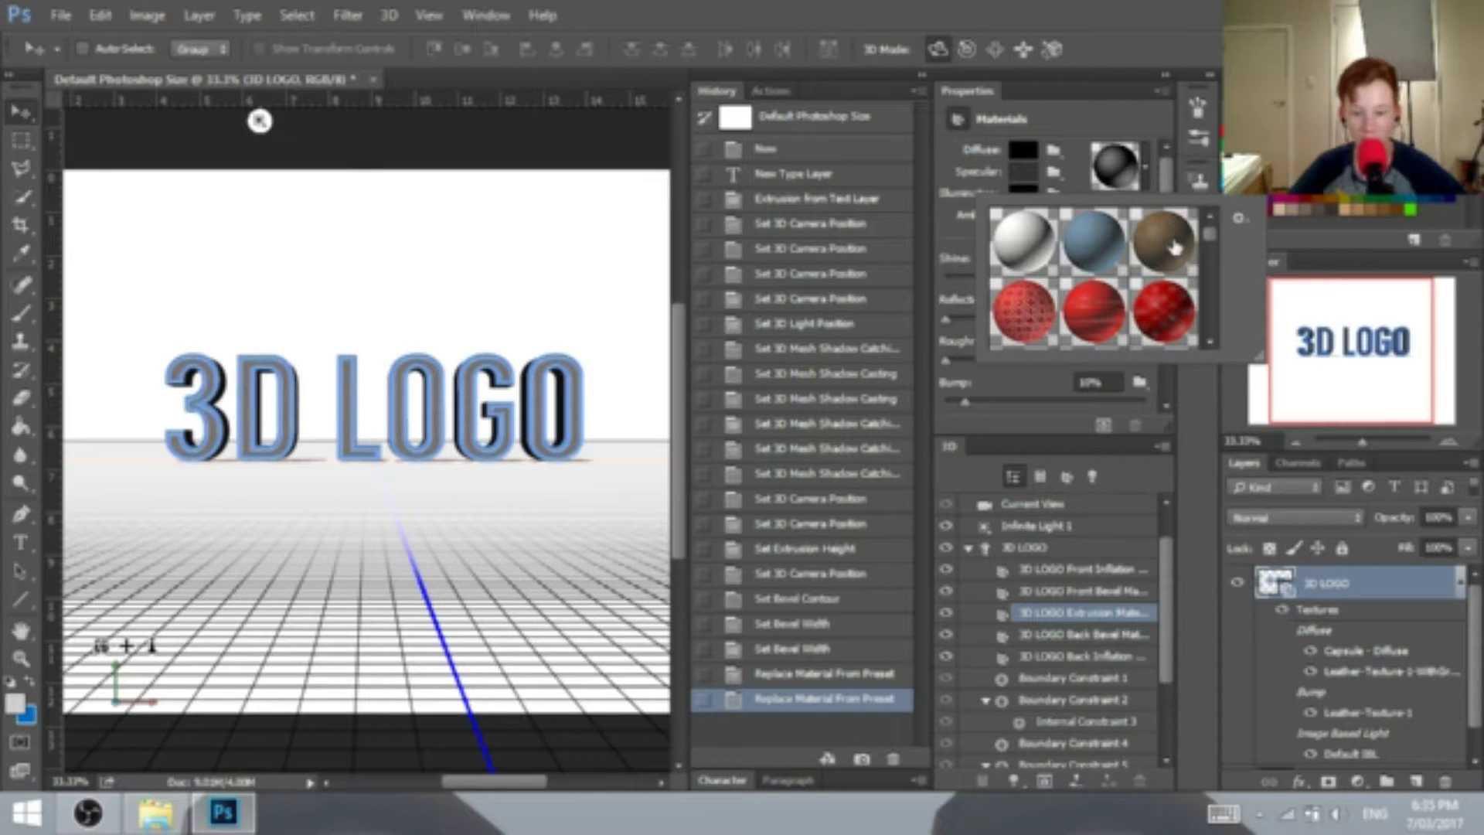
click(1174, 247)
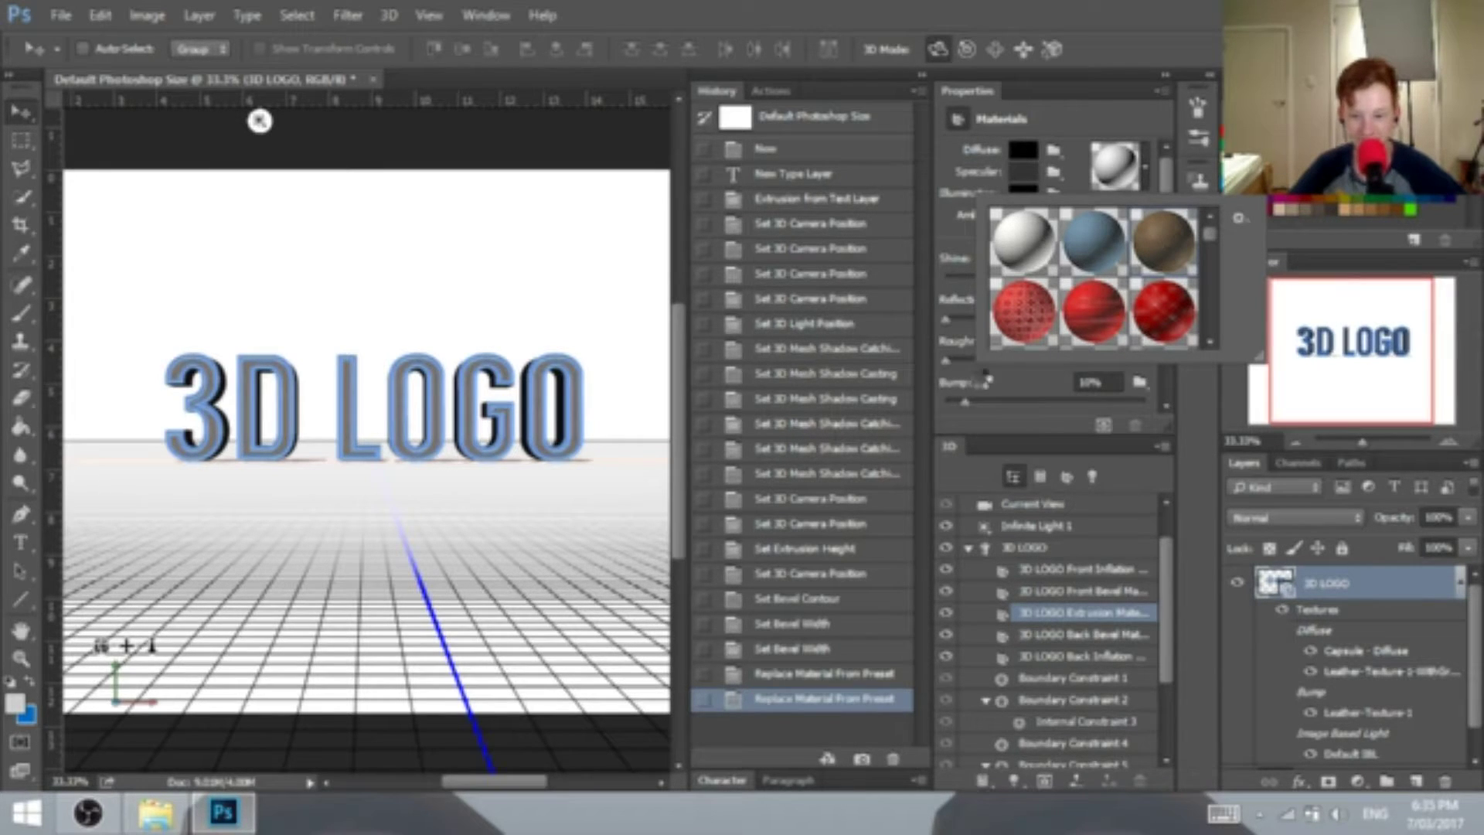
click(1134, 481)
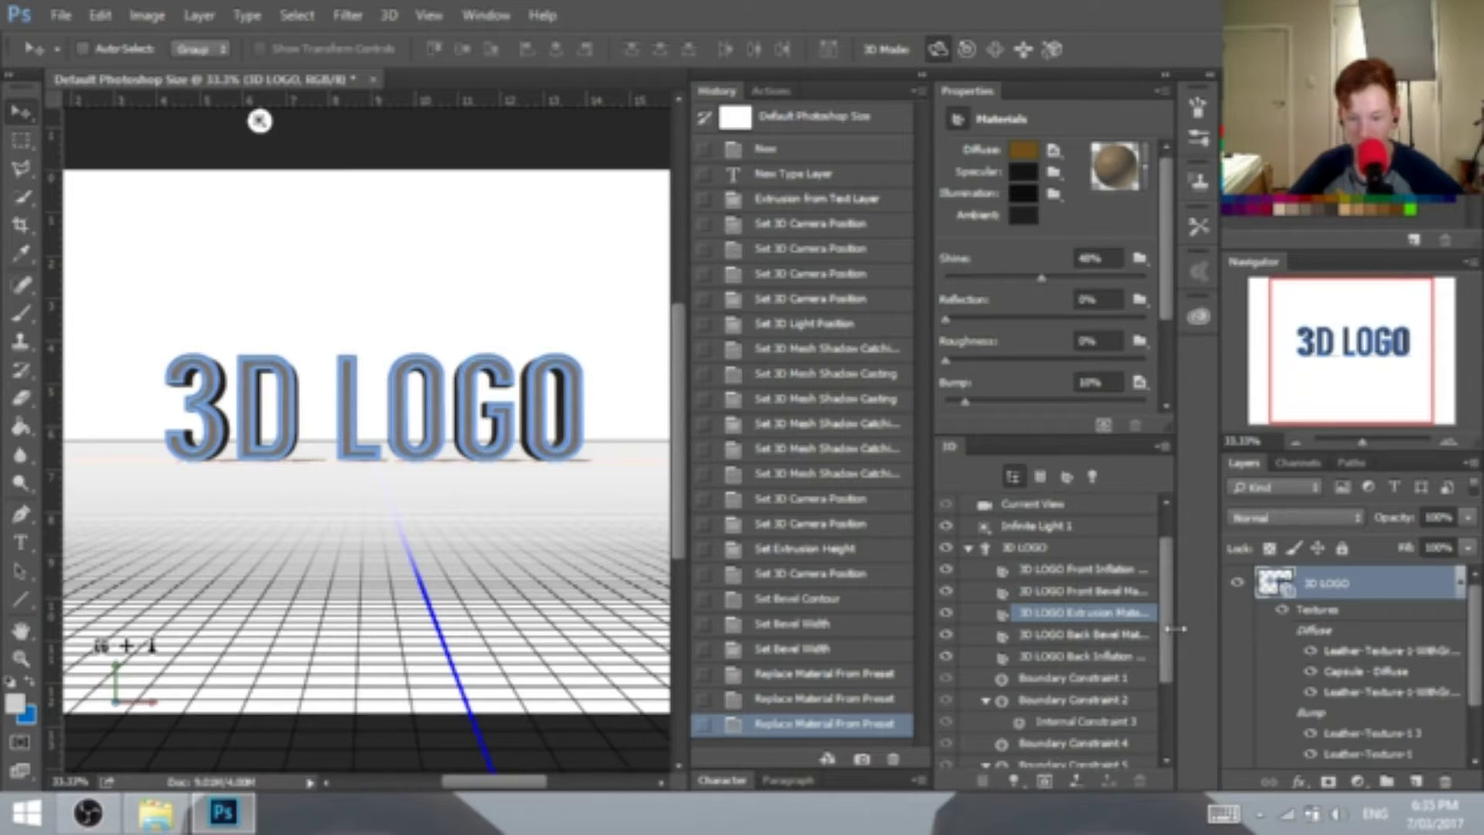
click(1145, 639)
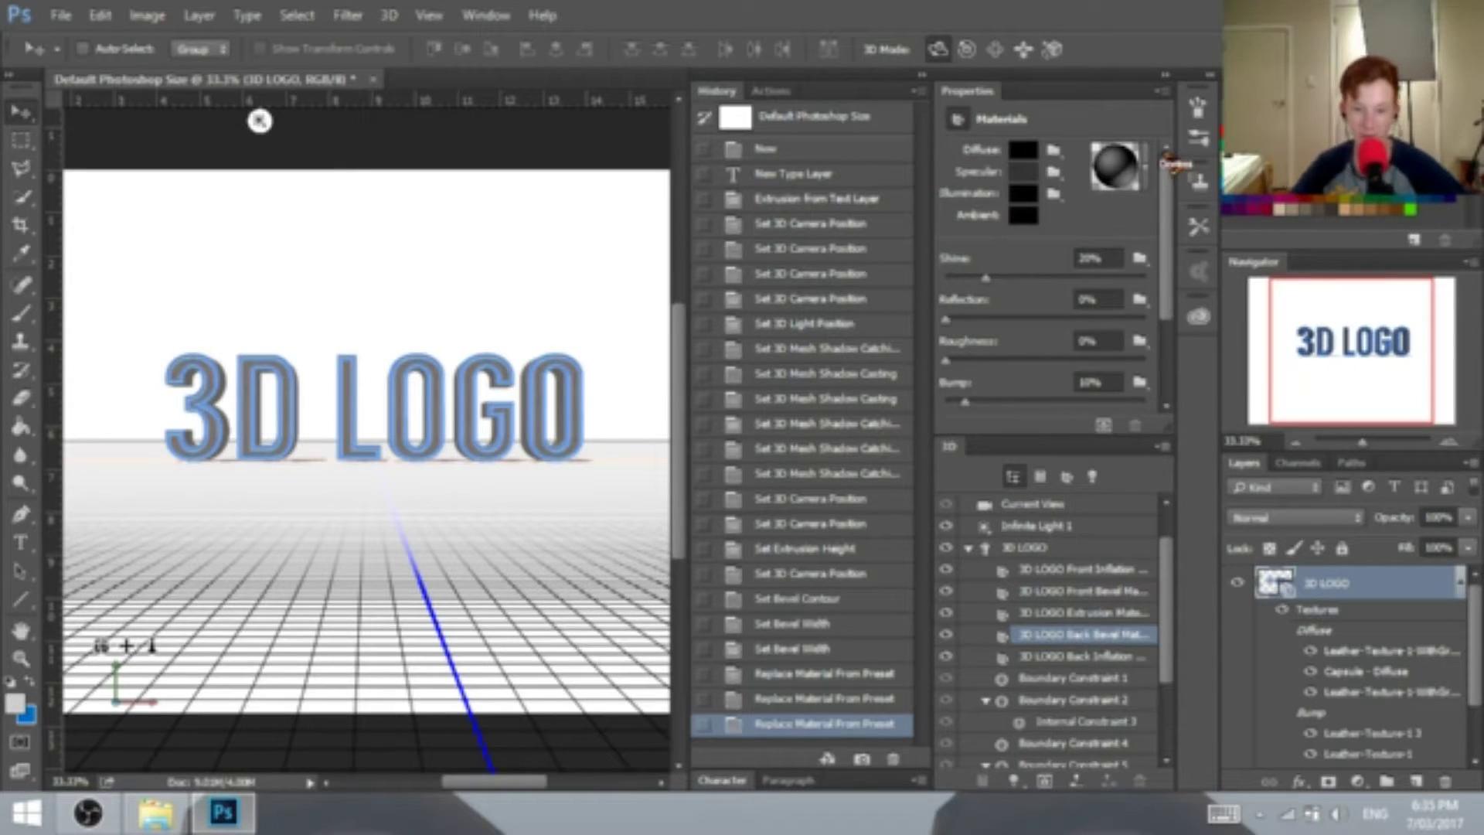
- Apply the blue material preset to the Back Bevel Material
click(1147, 155)
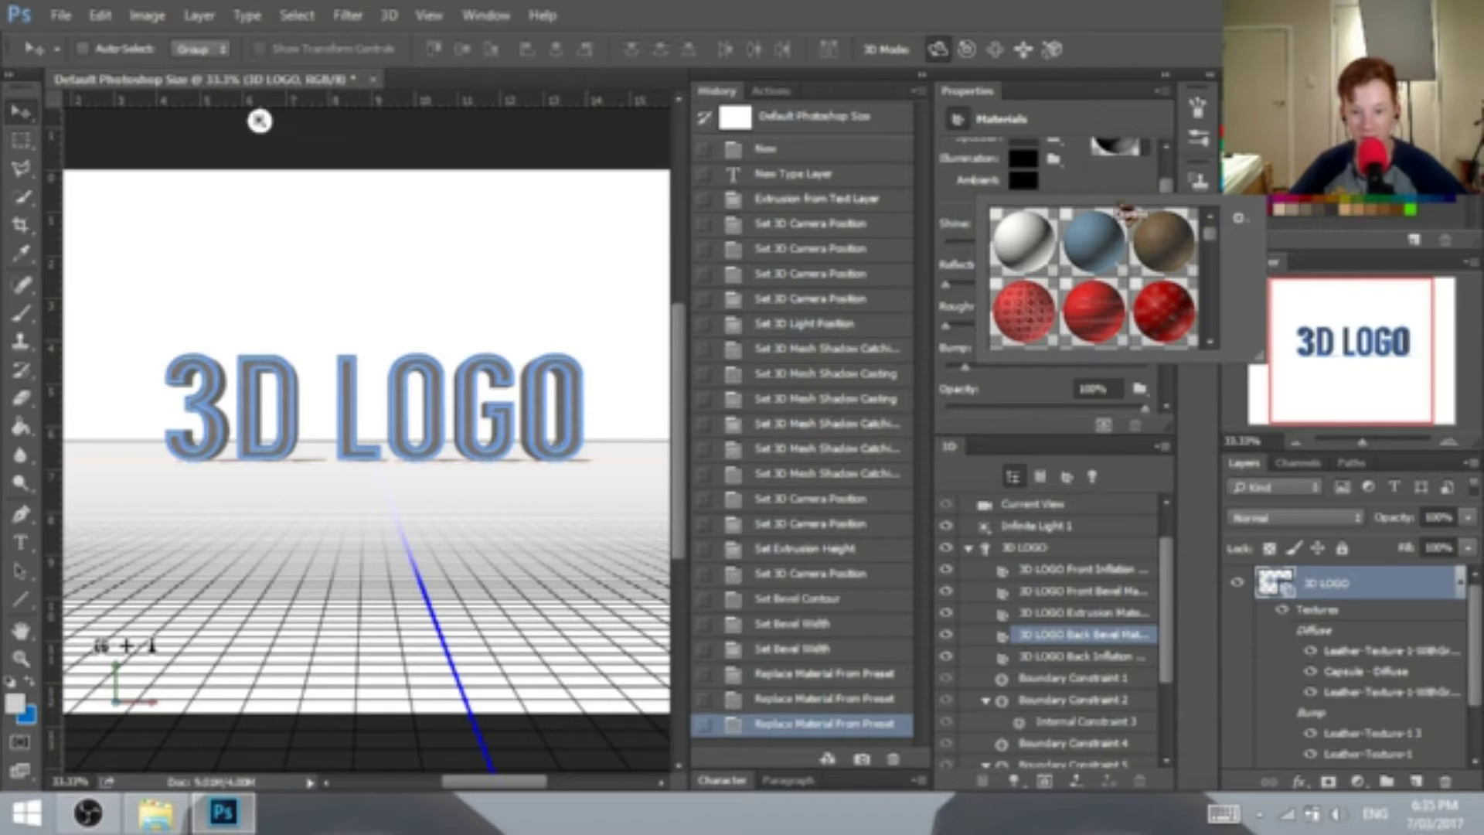
scroll(1128, 255, down, 8)
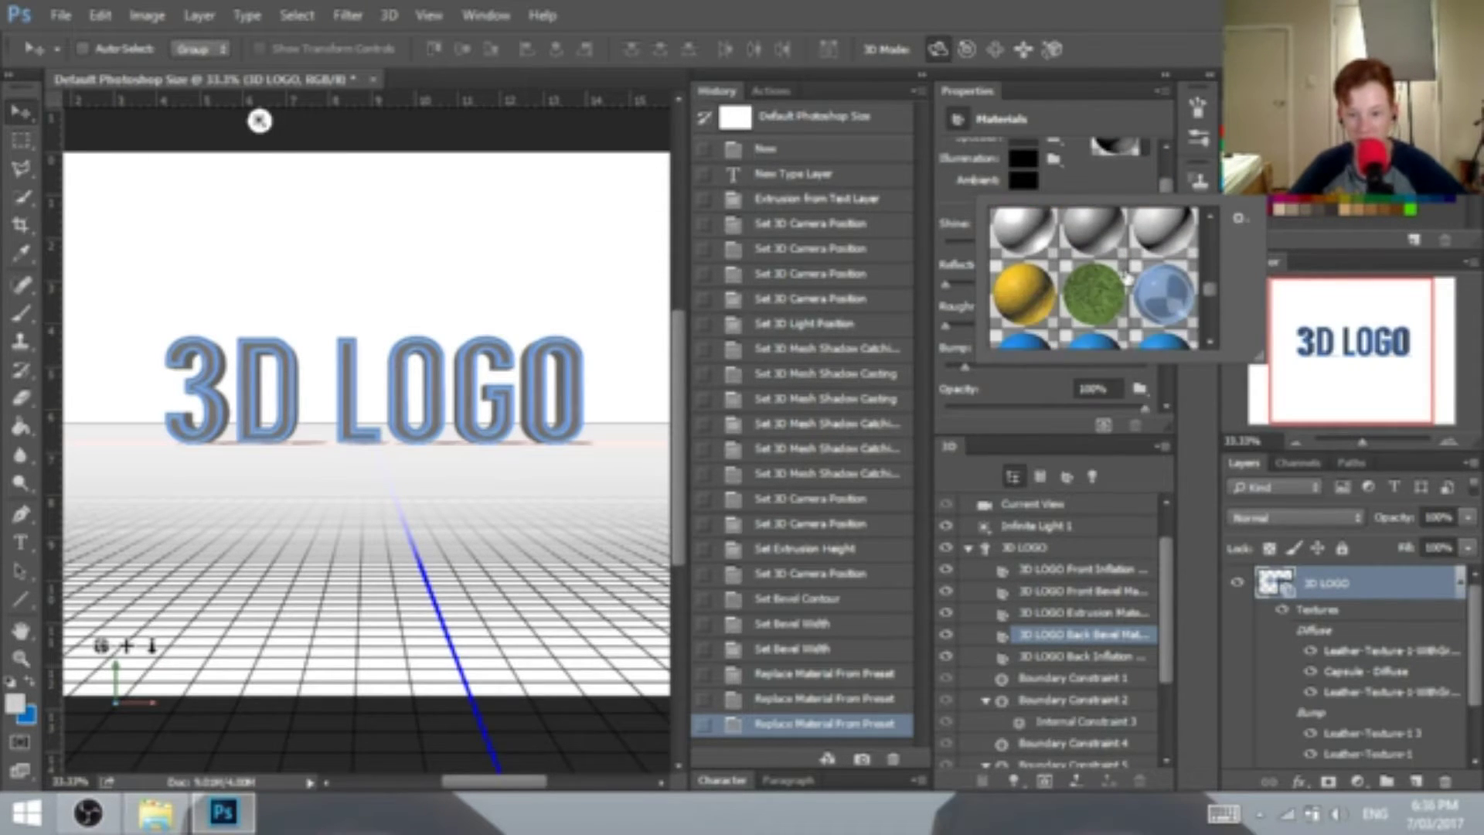
scroll(1128, 278, down, 2)
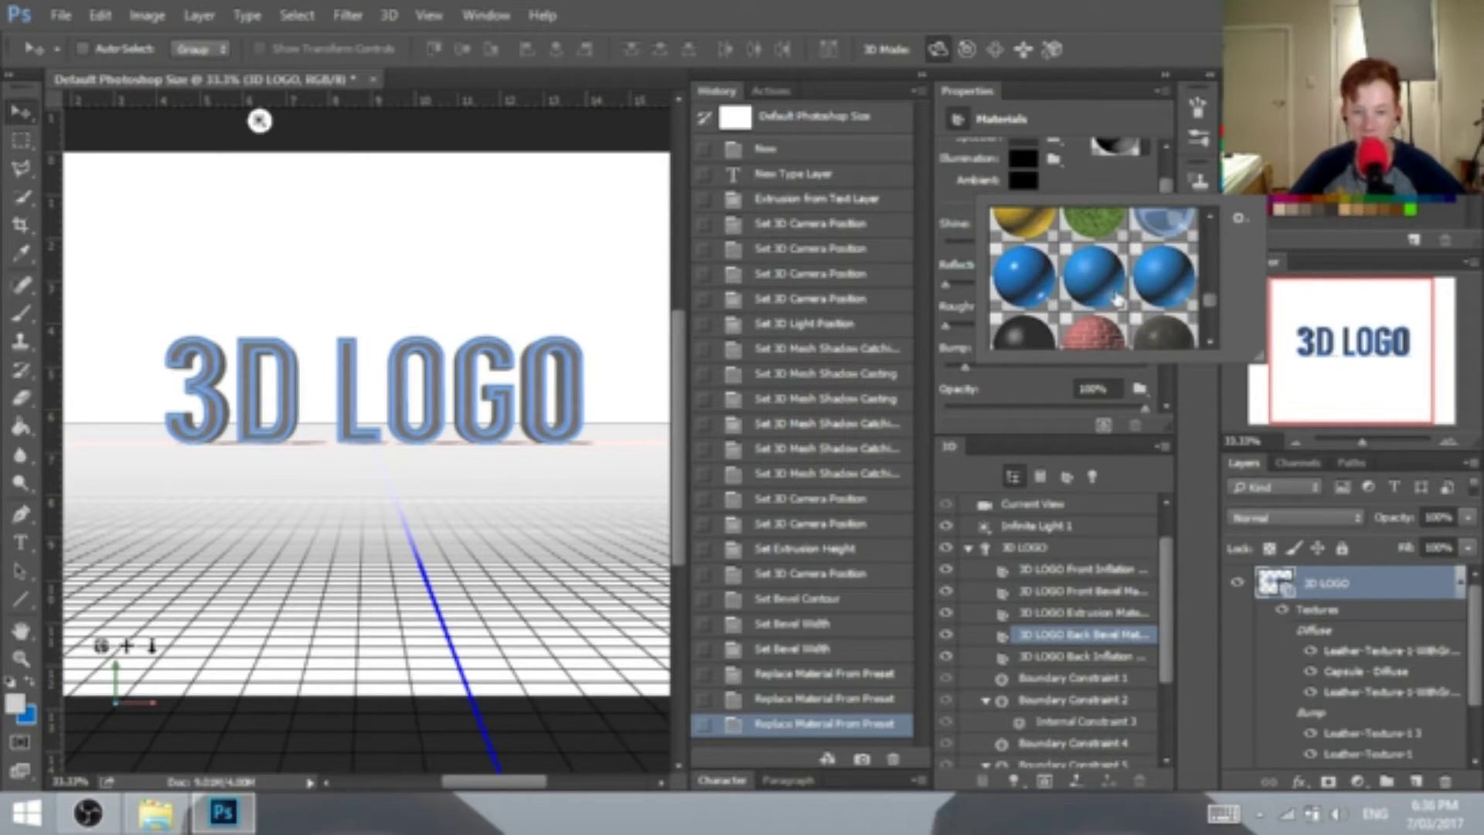
click(1018, 300)
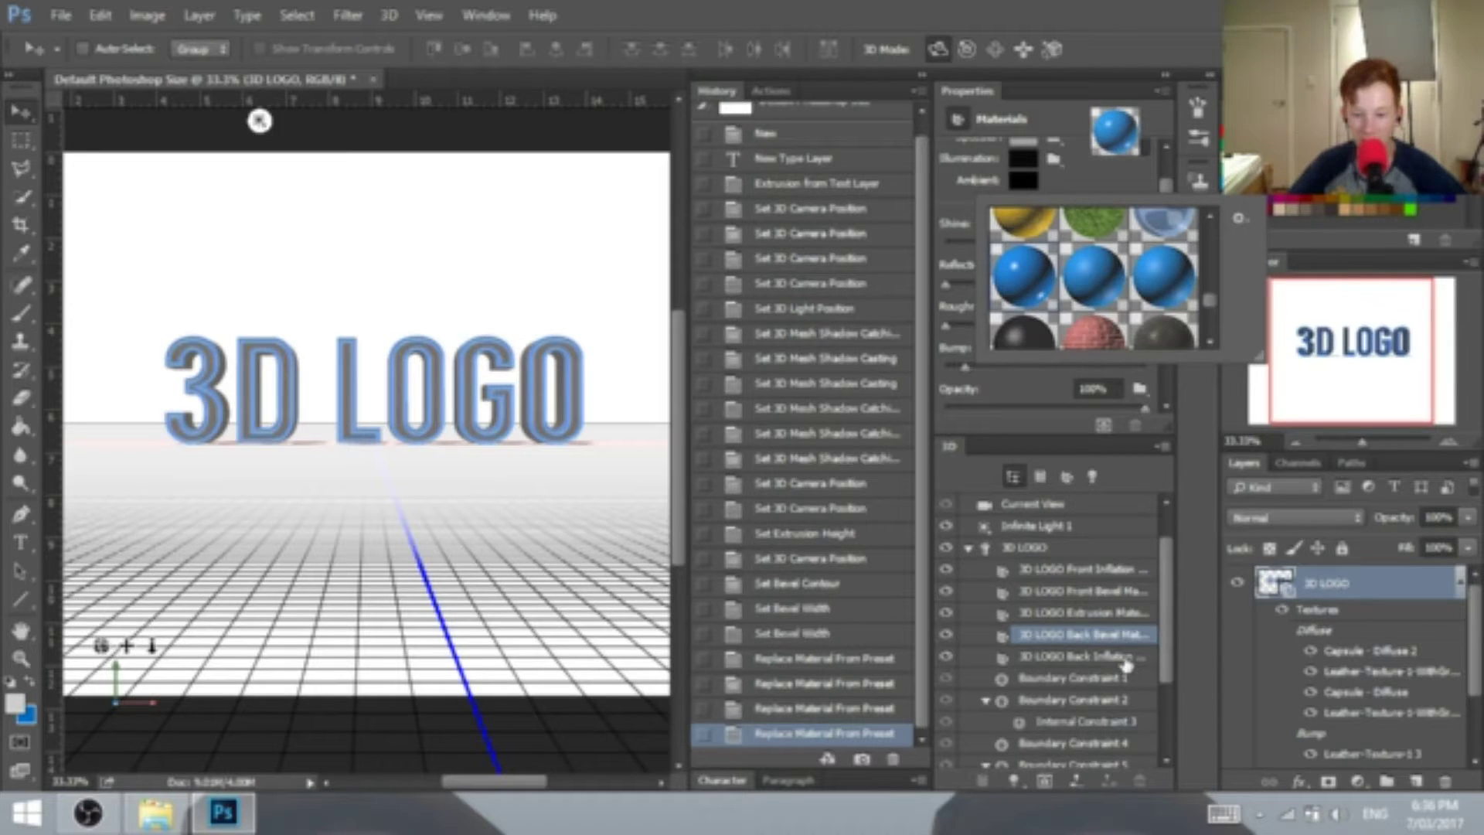
- Give the Back Inflation Material the brown wood material preset
click(1104, 661)
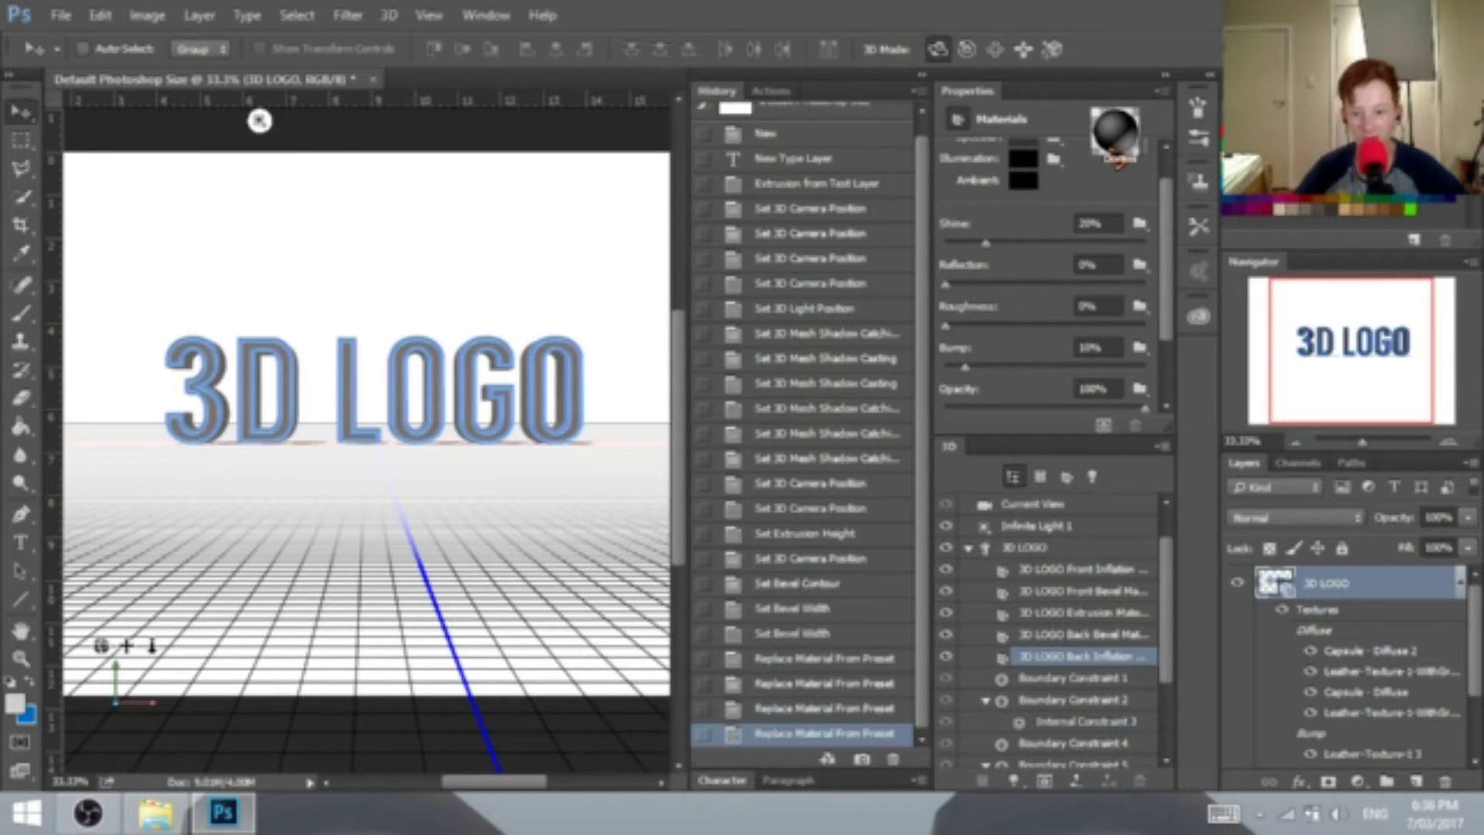
click(1145, 147)
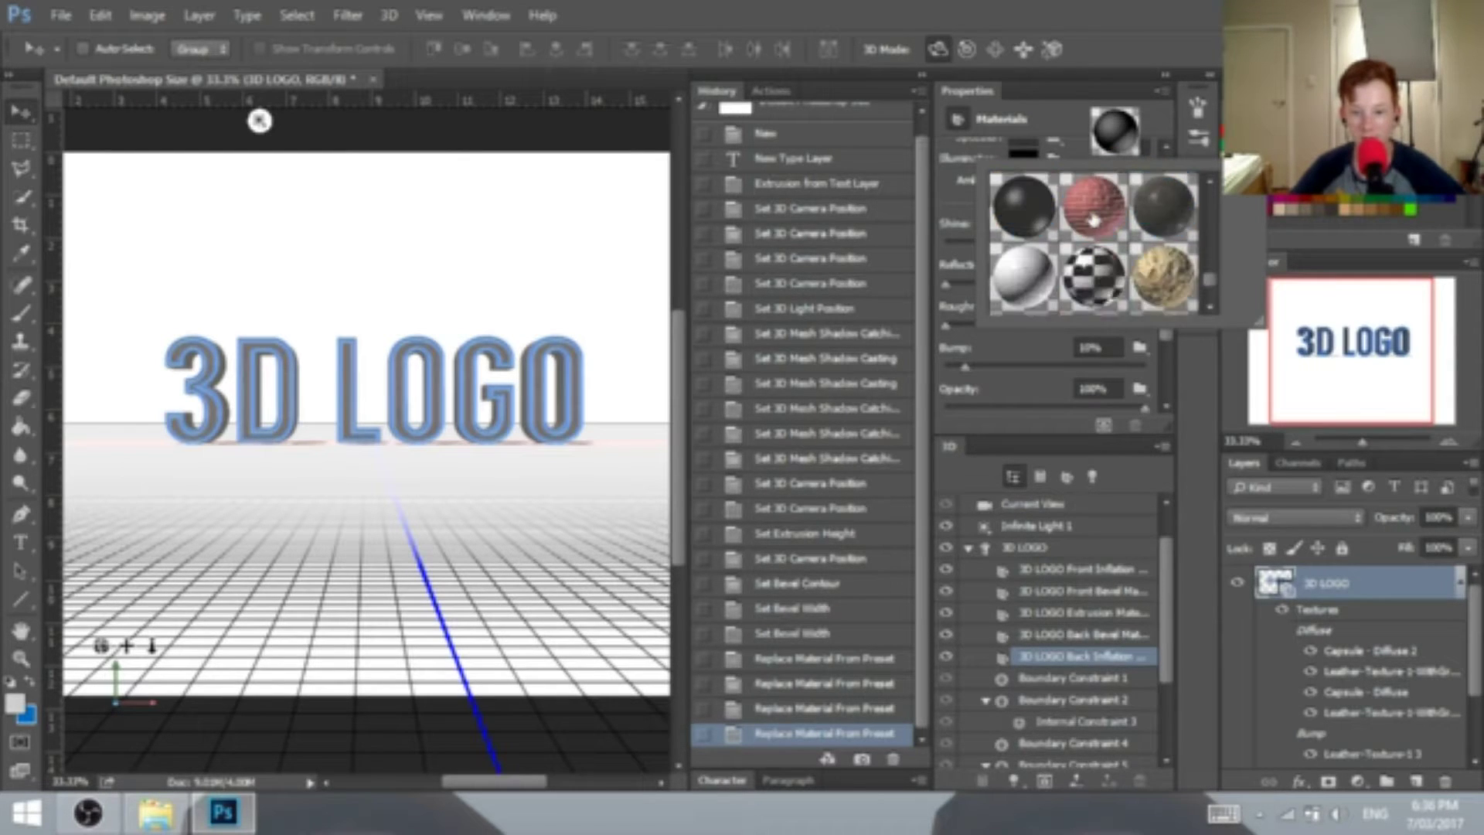
drag(1208, 288, 1200, 205)
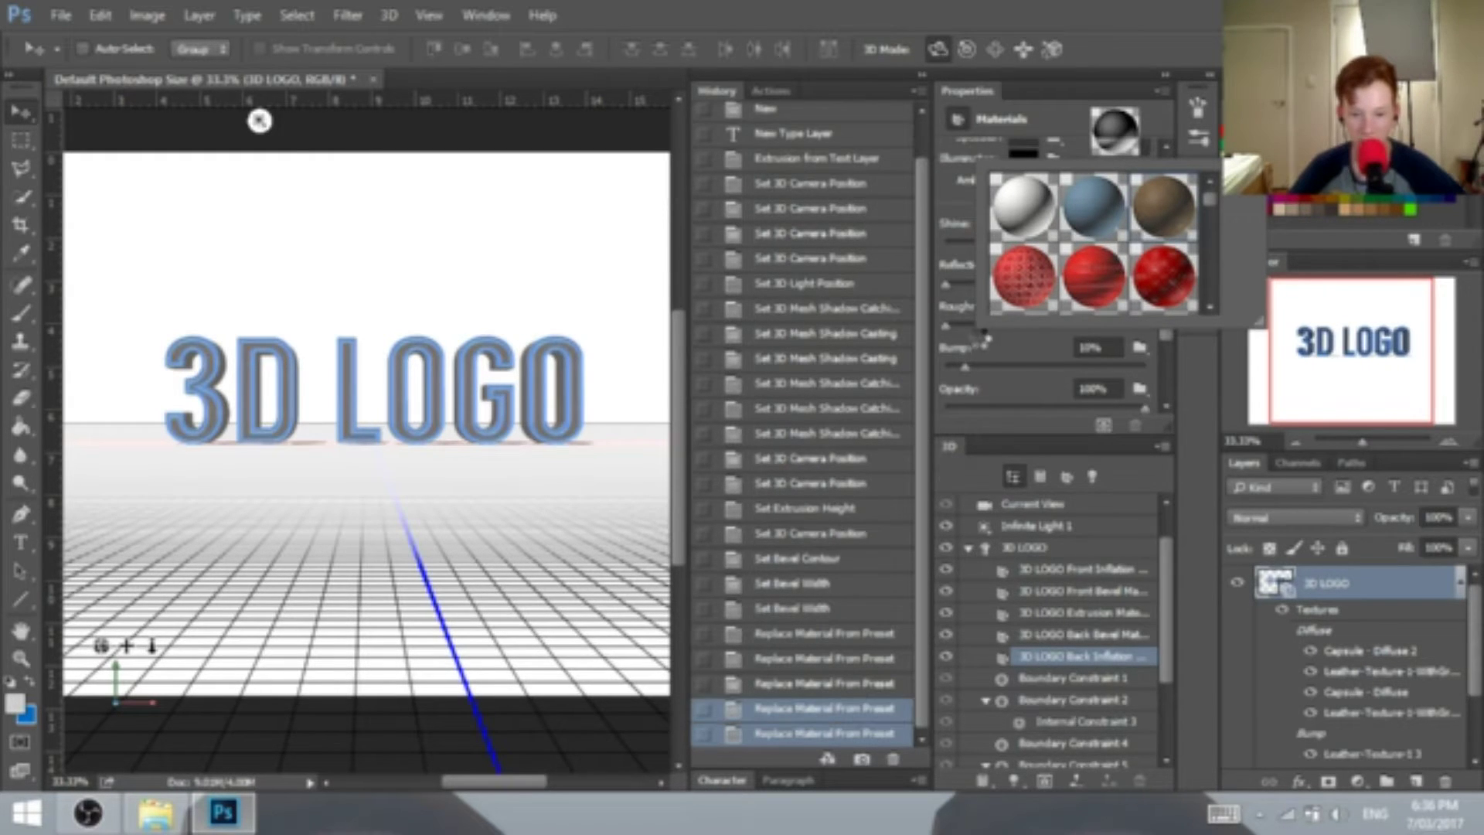
click(964, 362)
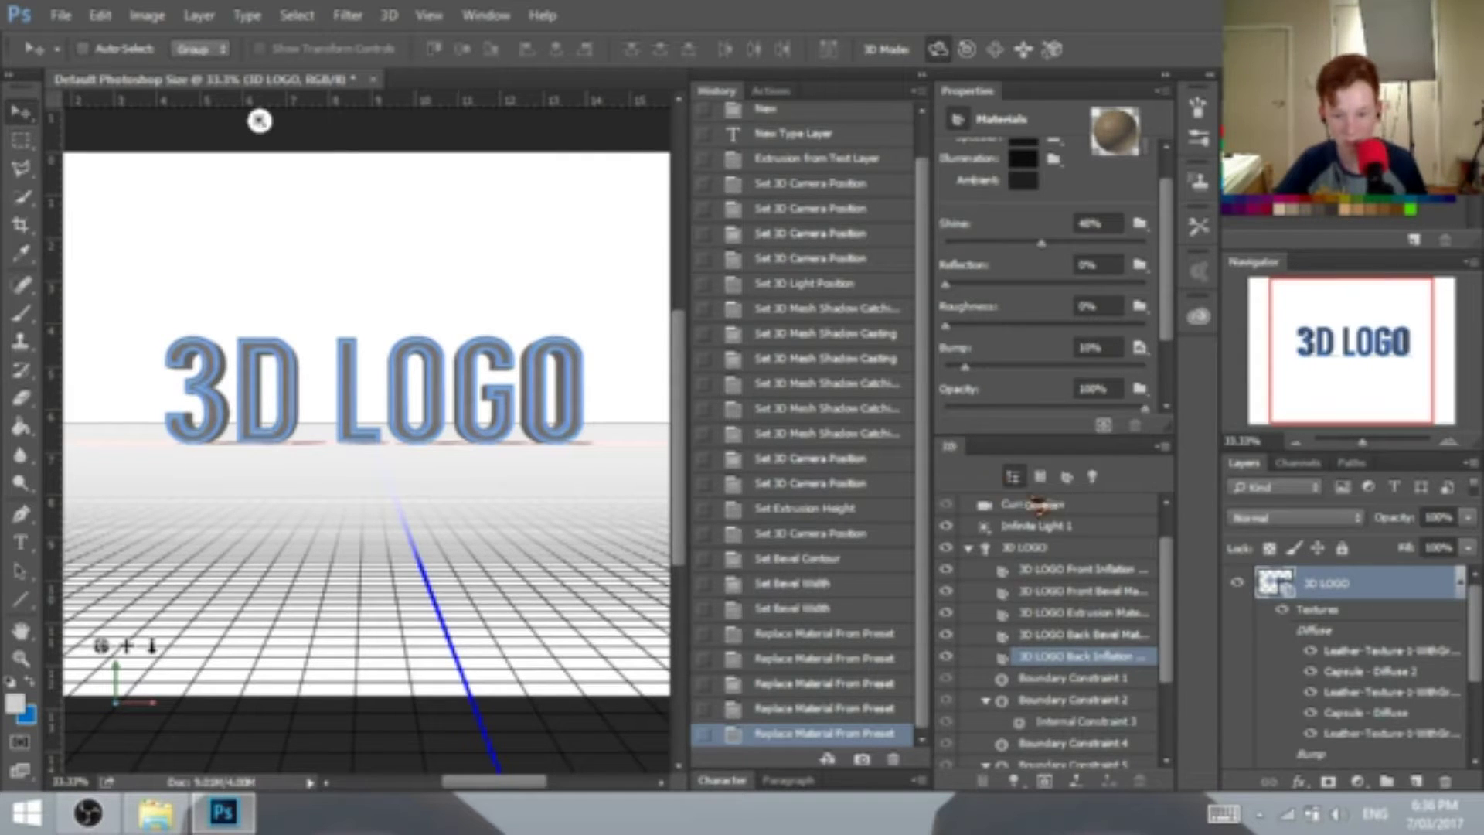
- Zoom in and orbit the camera around the 3D LOGO to show its underside, sides and edges
click(1121, 510)
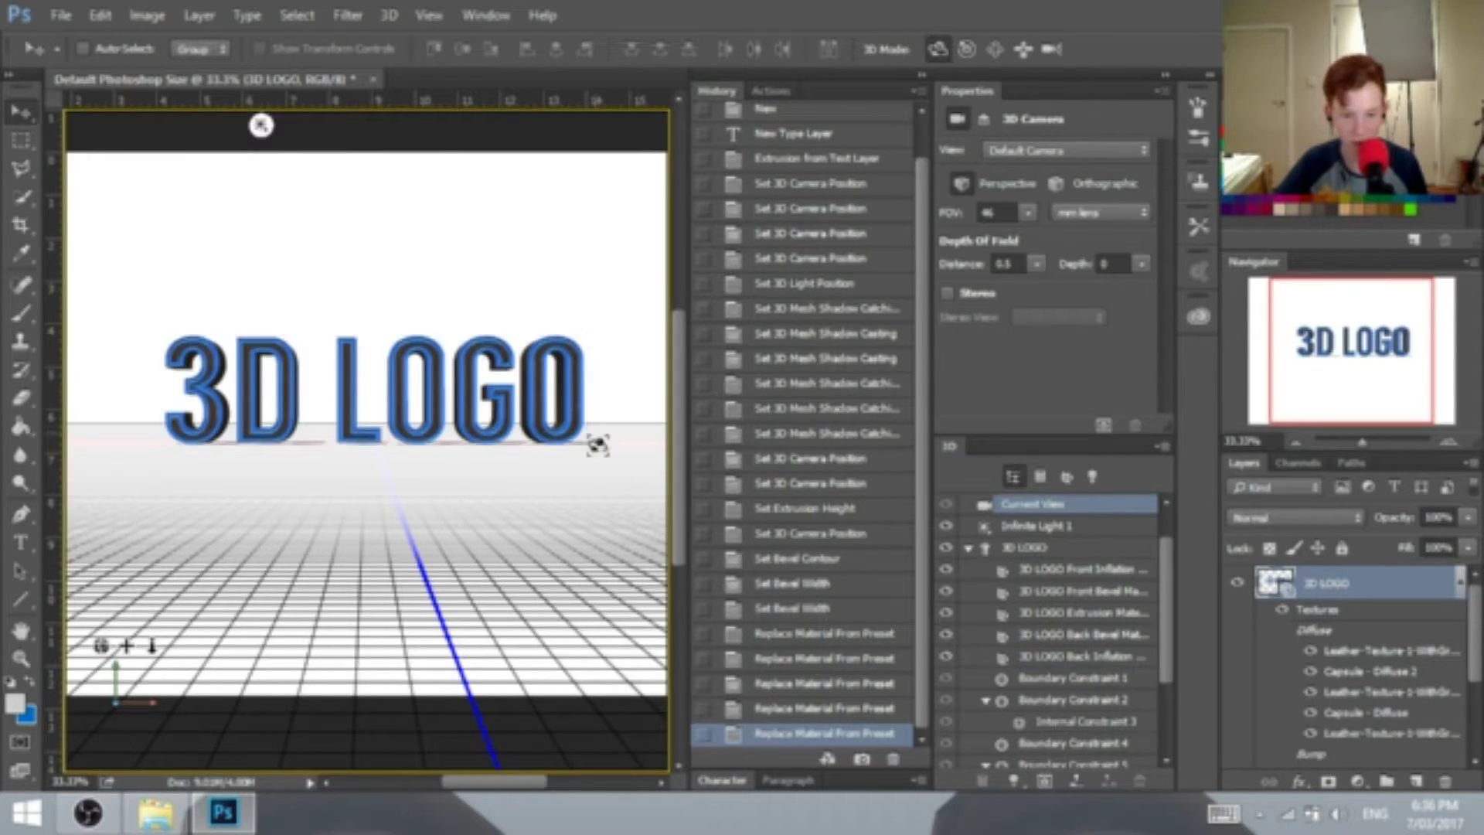
key(ctrl+plus)
key(ctrl+plus)
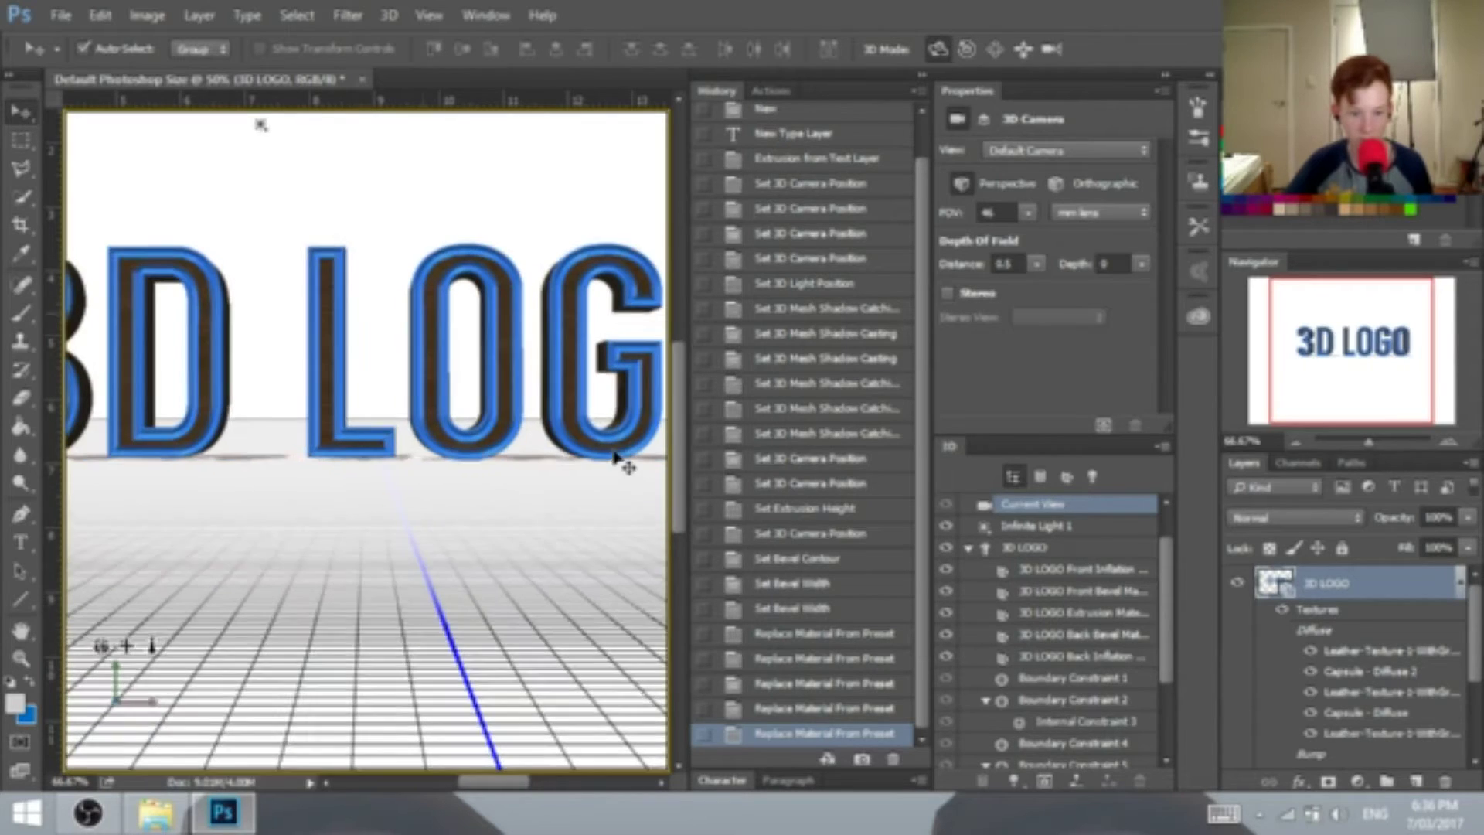
drag(522, 536, 284, 525)
drag(545, 508, 517, 500)
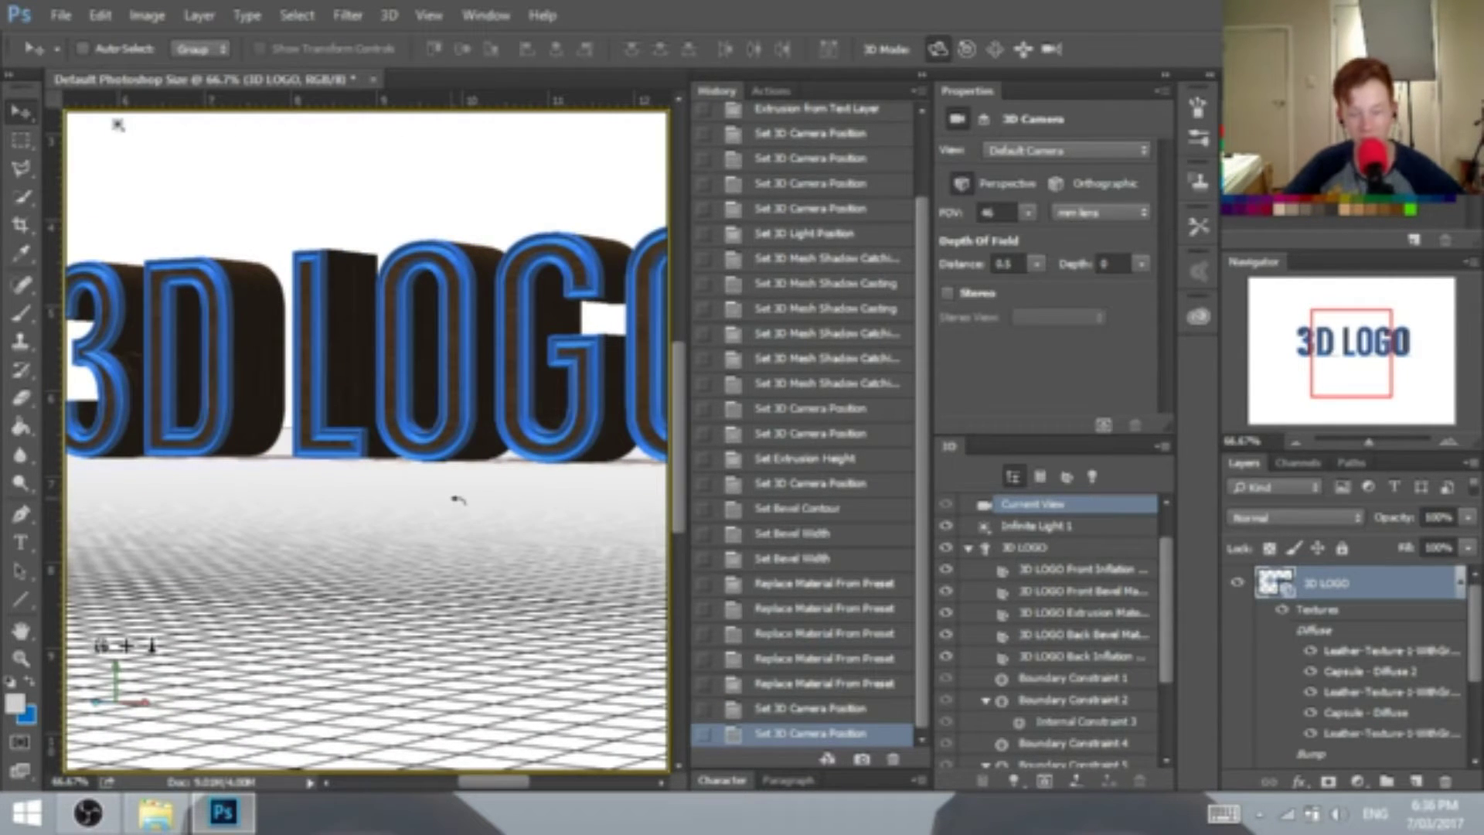
drag(452, 500, 416, 500)
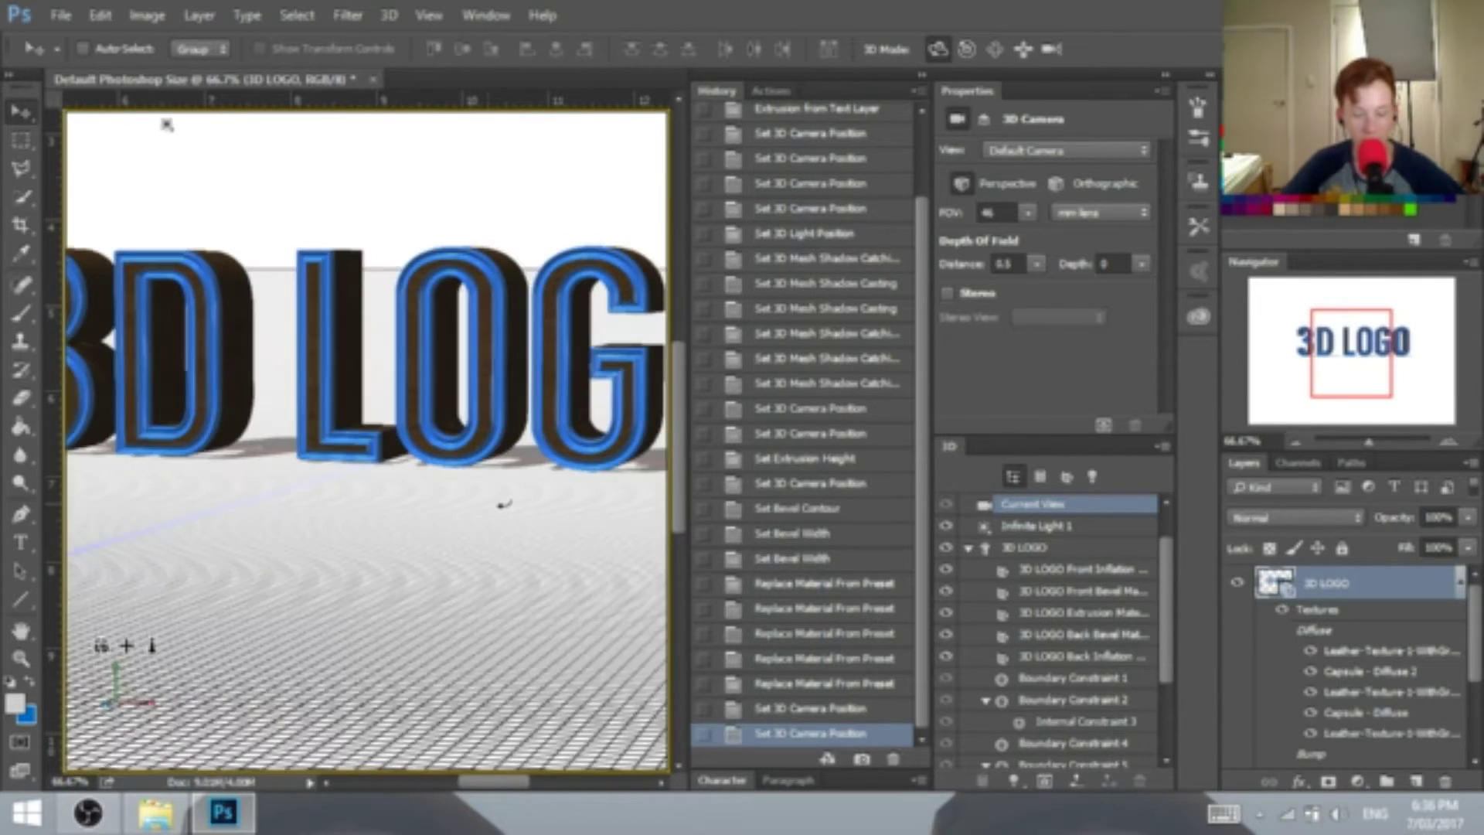
drag(500, 505, 559, 510)
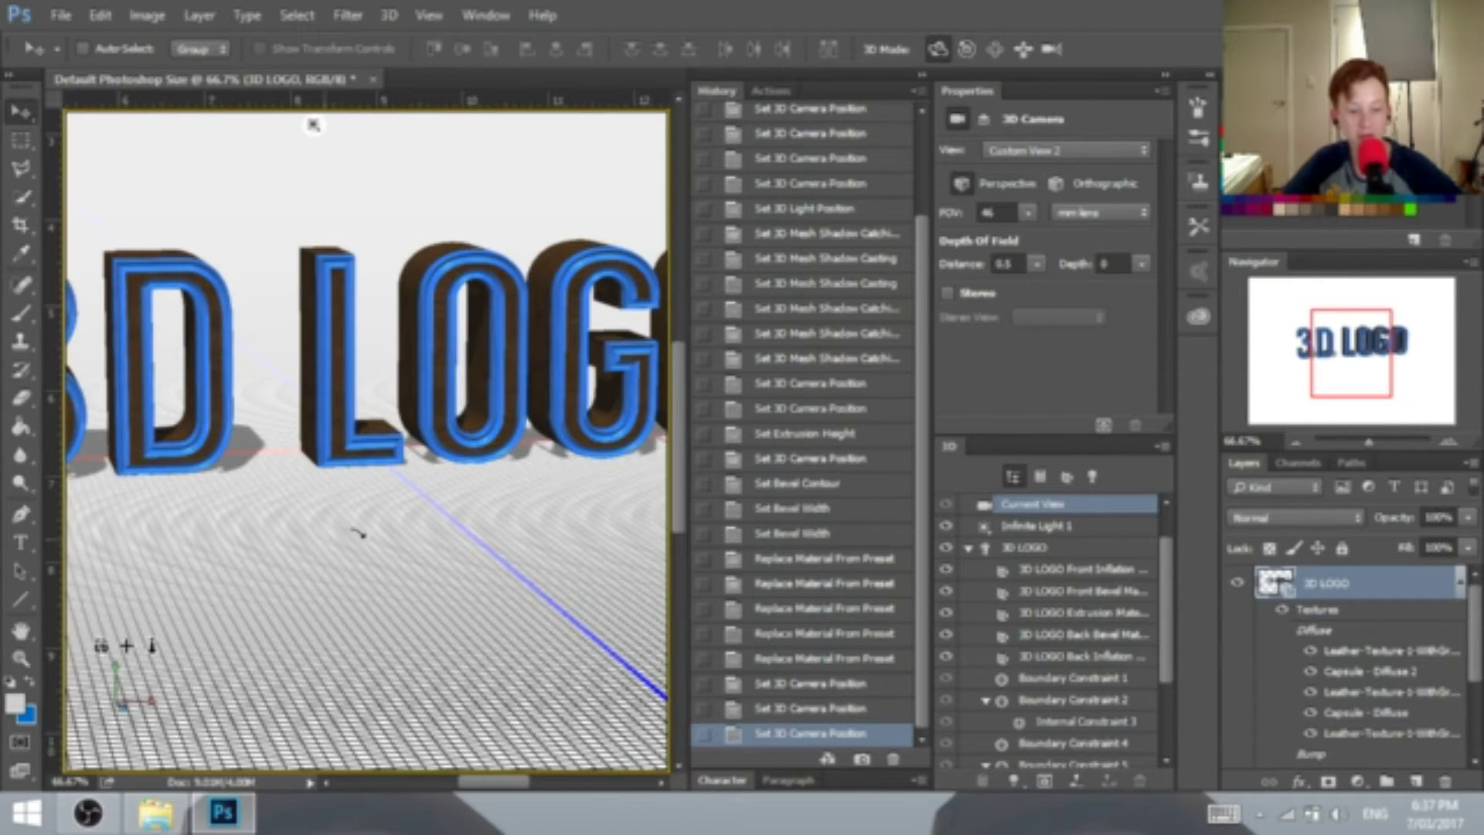
drag(357, 531, 460, 529)
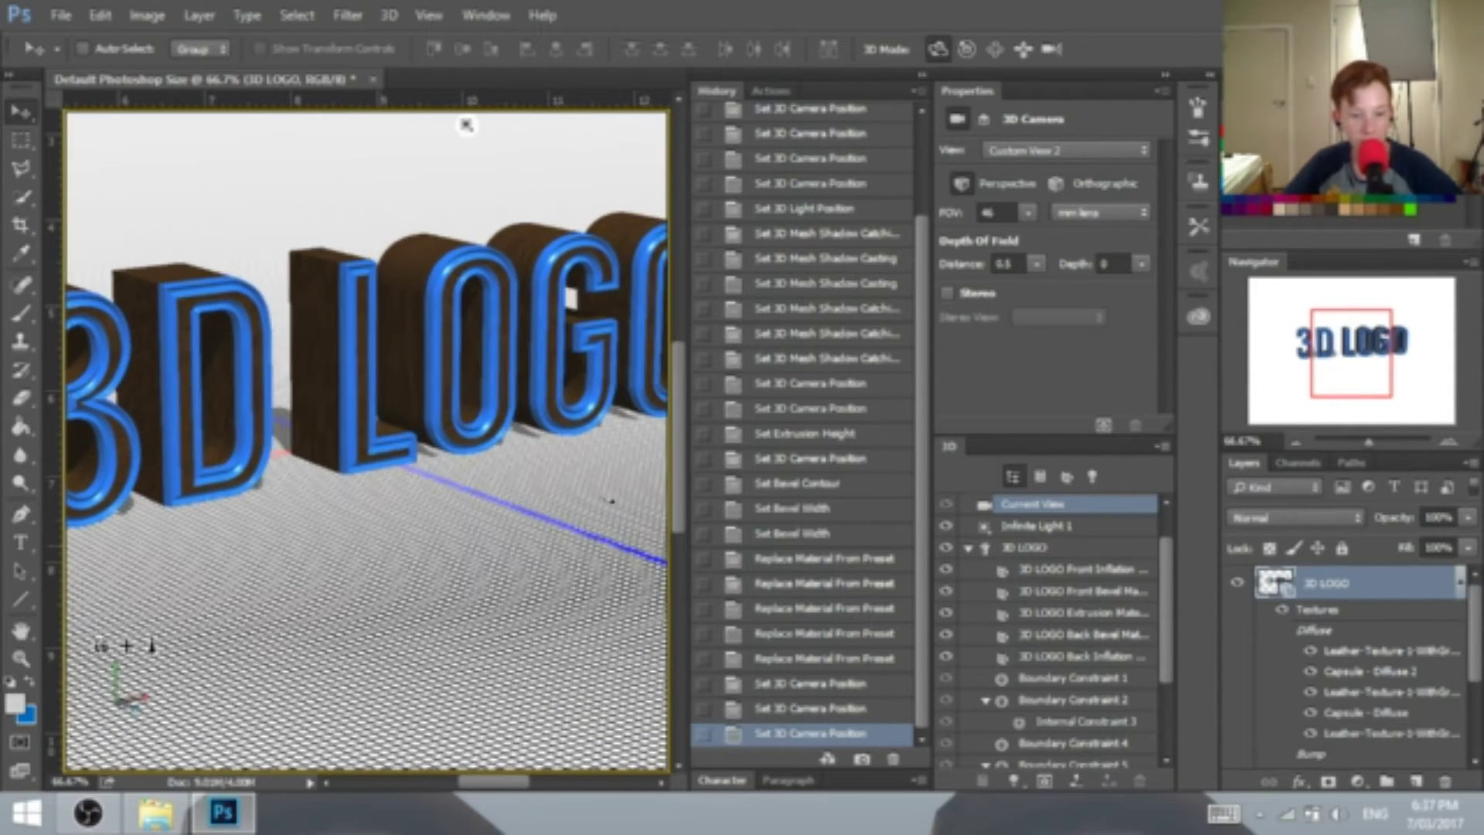
mouse_move(574, 470)
mouse_down()
mouse_move(381, 479)
mouse_move(545, 445)
mouse_move(566, 462)
mouse_up()
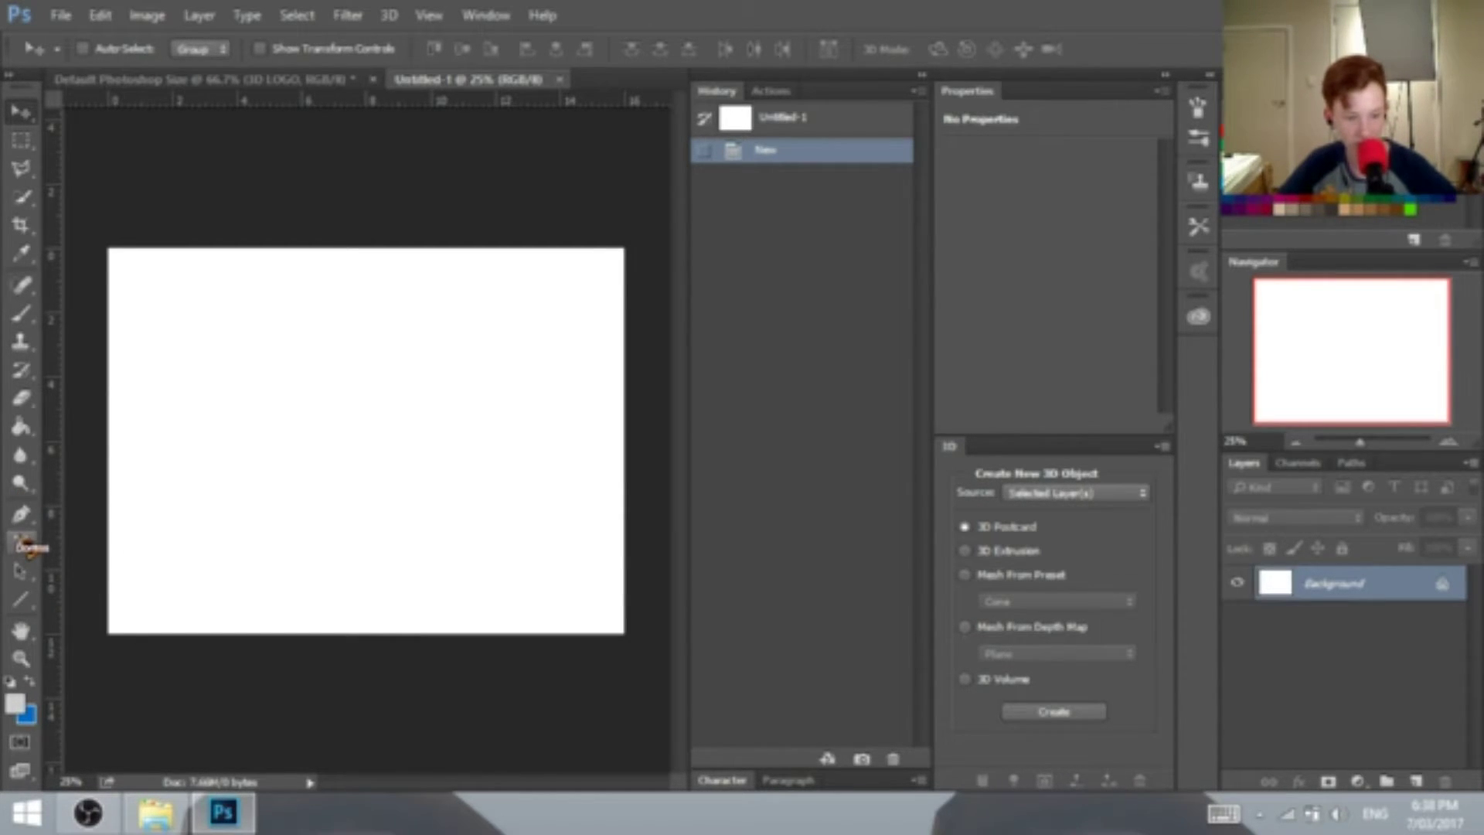
- Draw a square path in the middle of Untitled-1 with the Rectangle Tool
drag(21, 599, 176, 615)
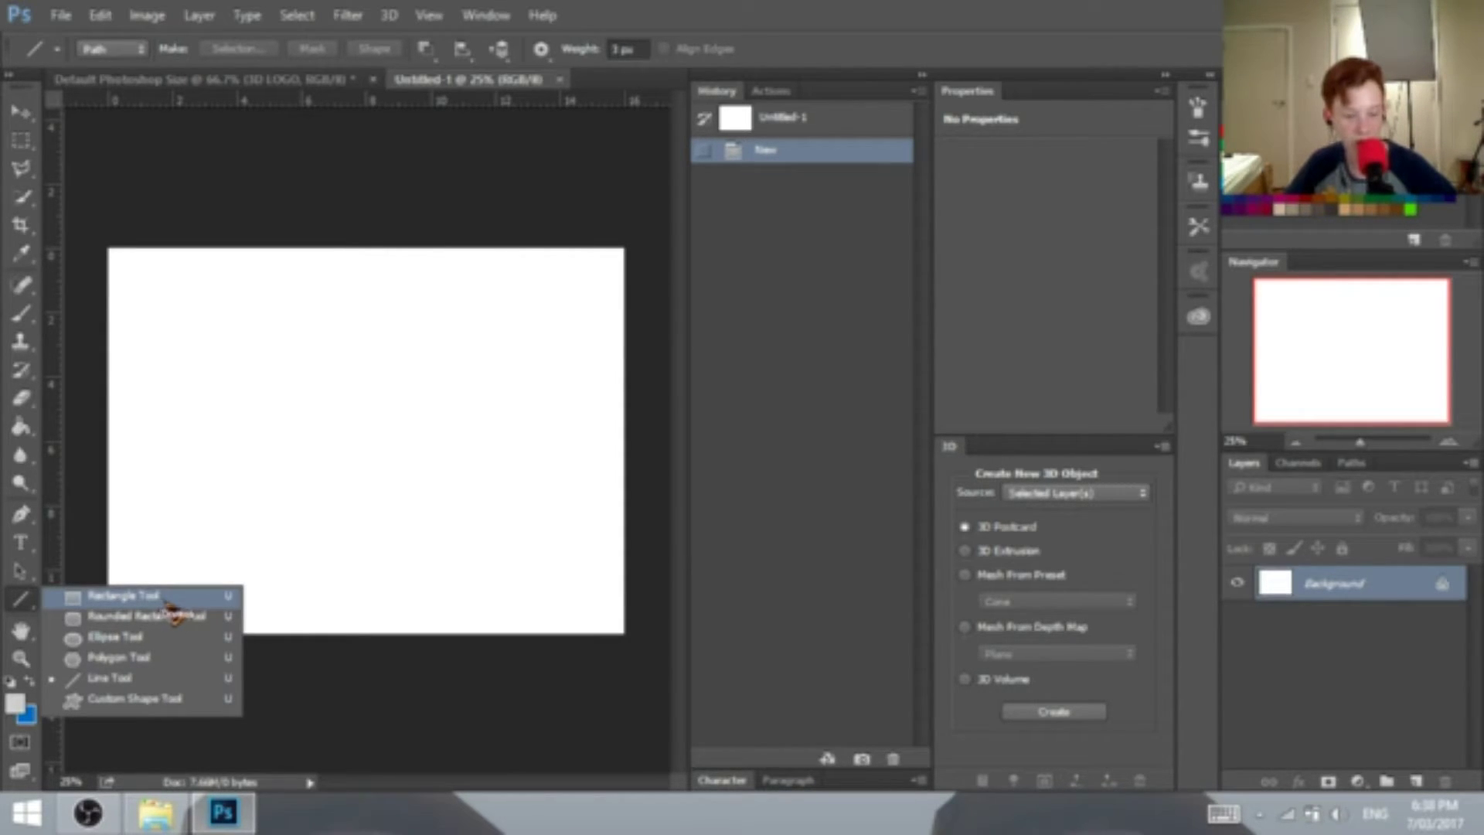
click(165, 601)
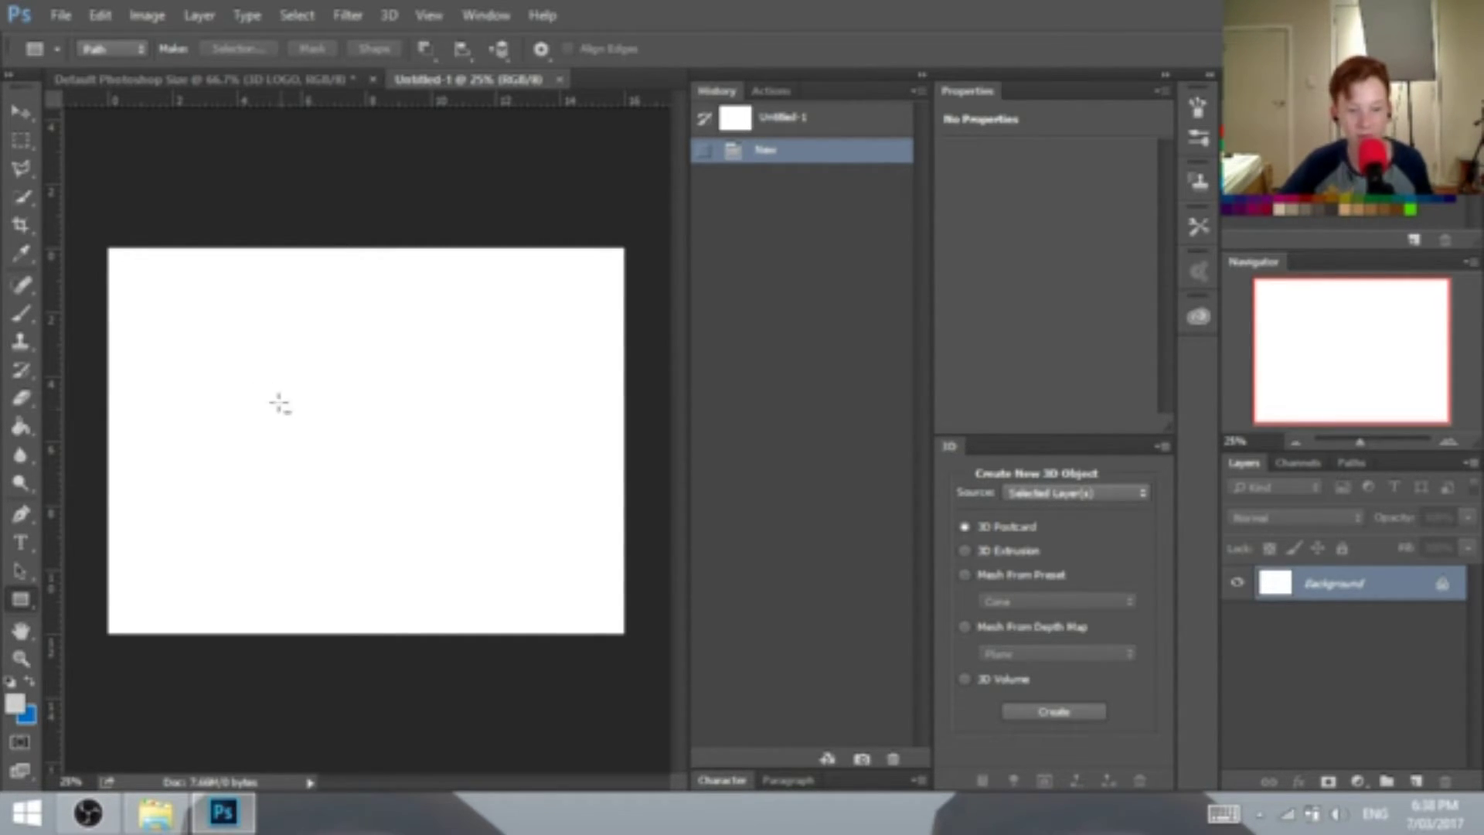
drag(252, 349, 441, 565)
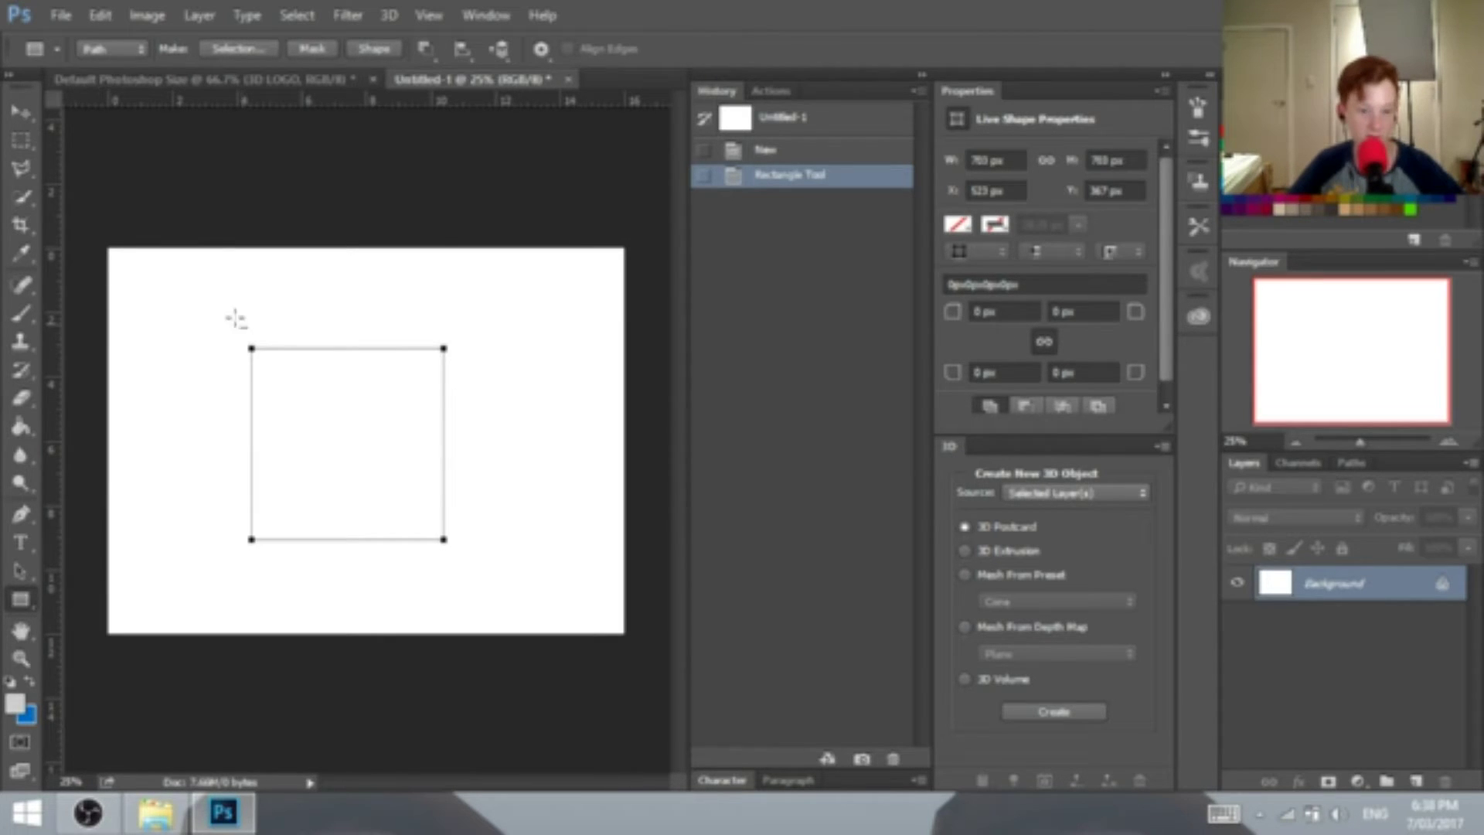
- Switch the Rectangle Tool's drawing mode from Path to Shape
click(141, 49)
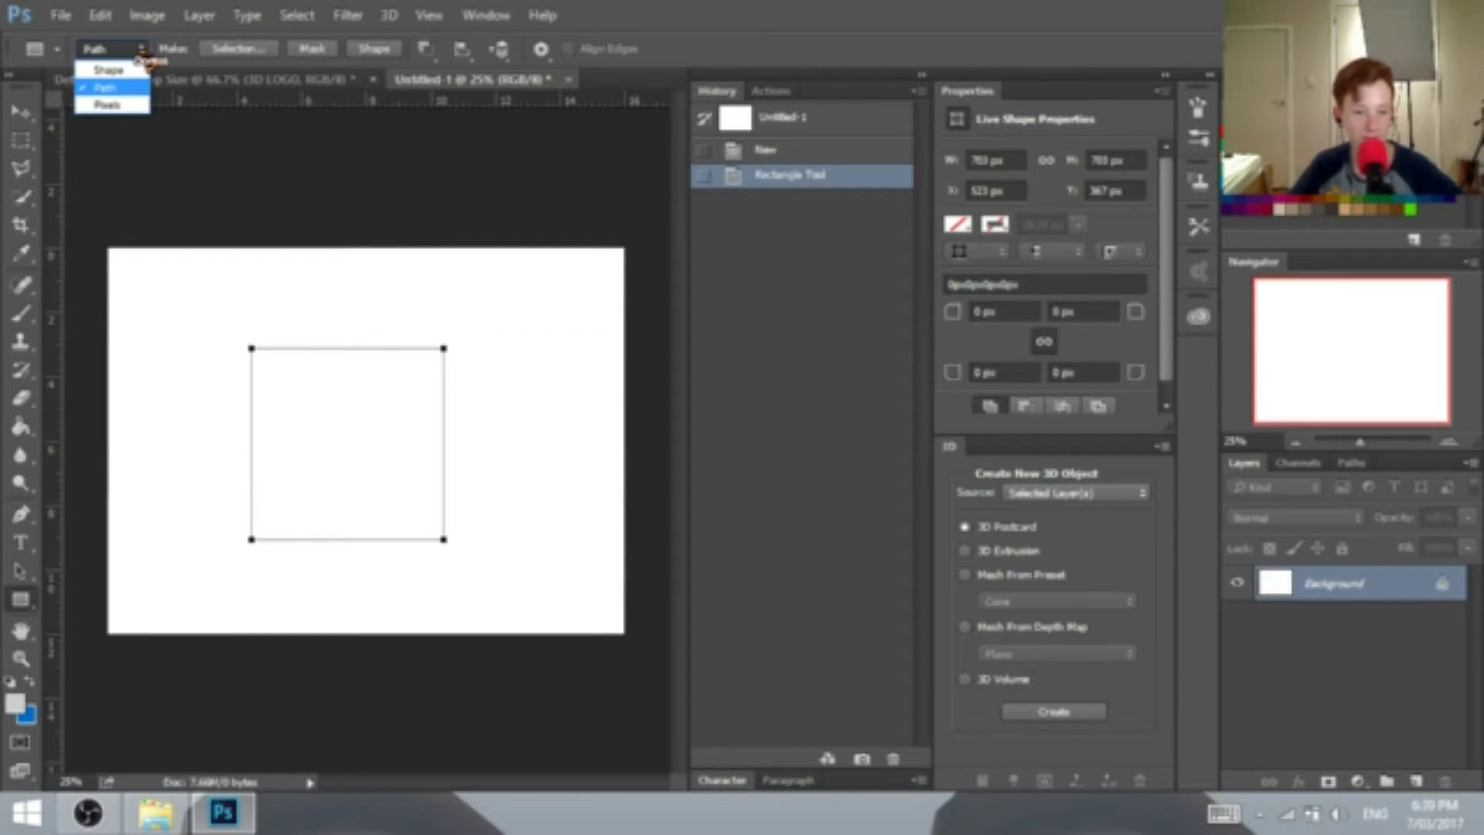
key(Escape)
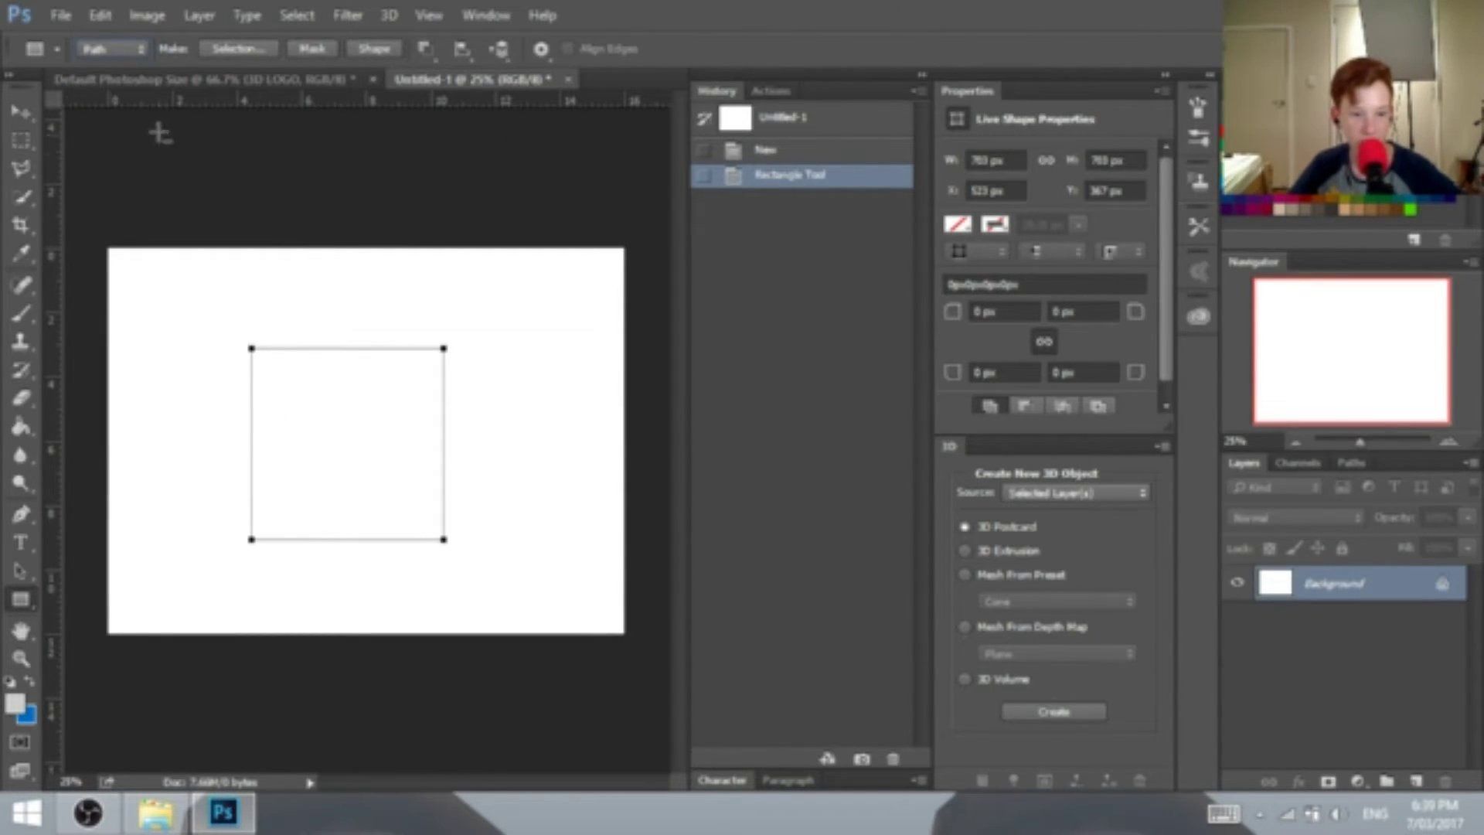
click(141, 49)
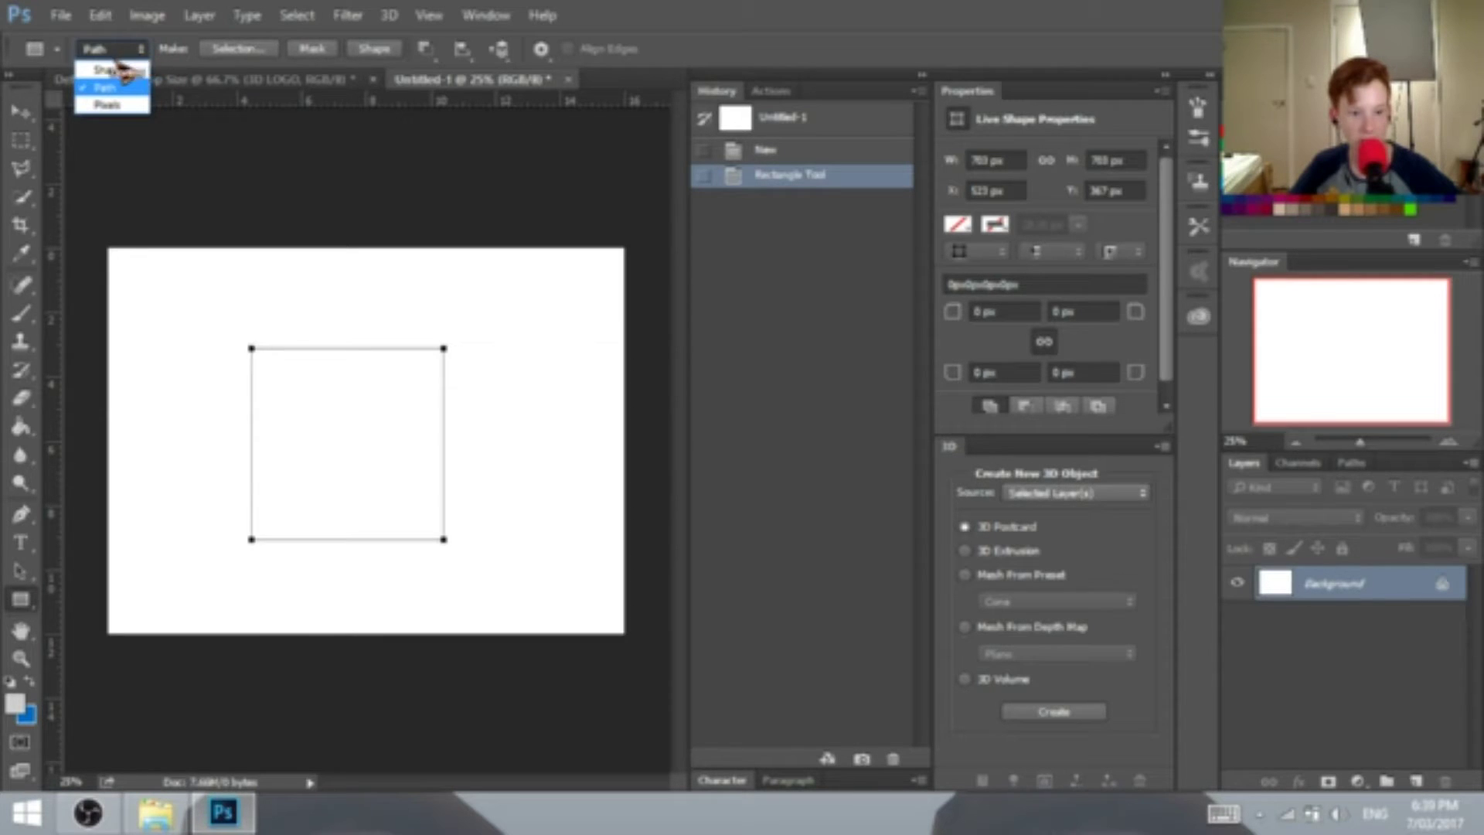
click(108, 70)
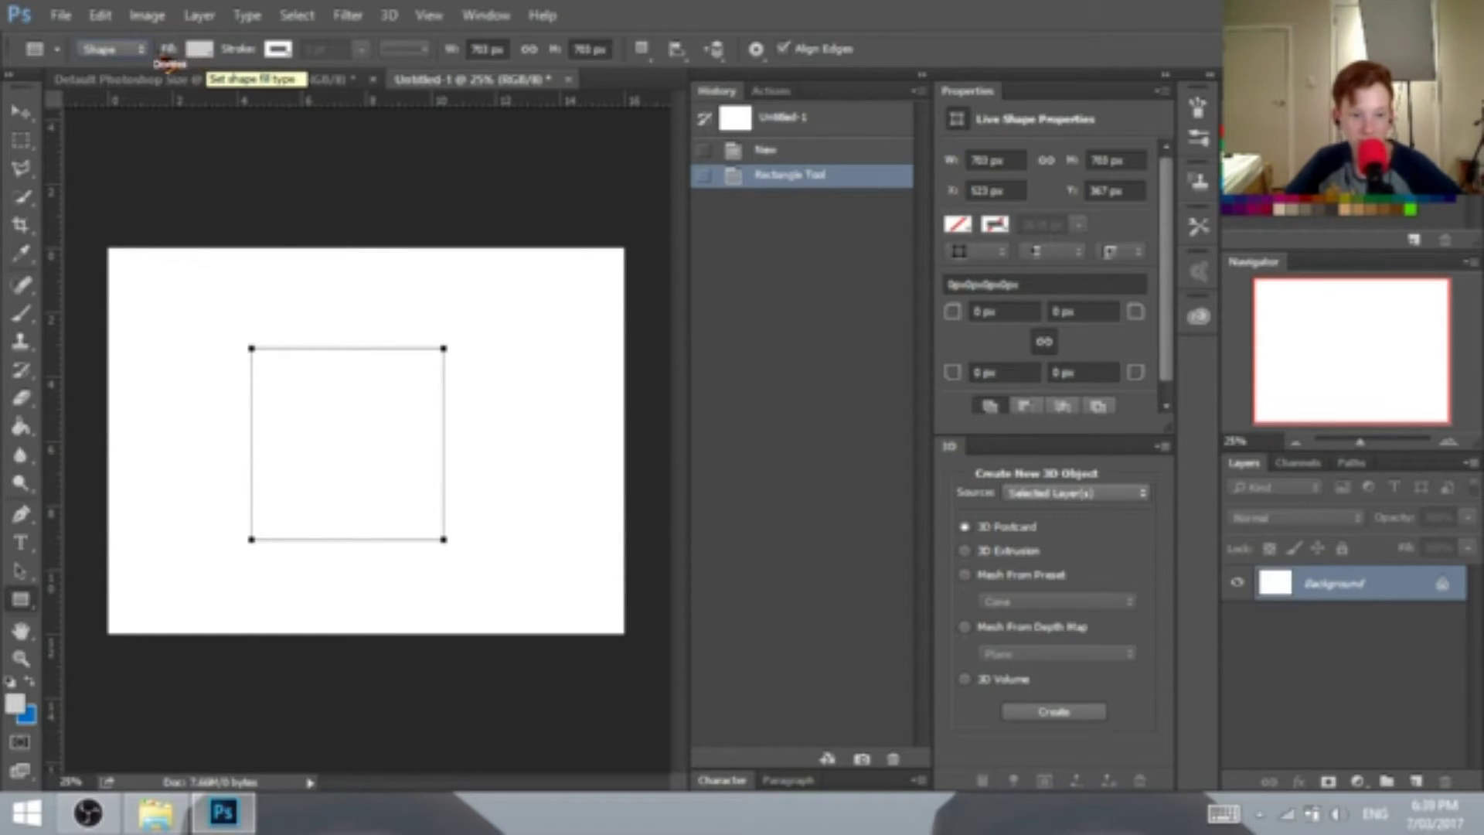
click(145, 51)
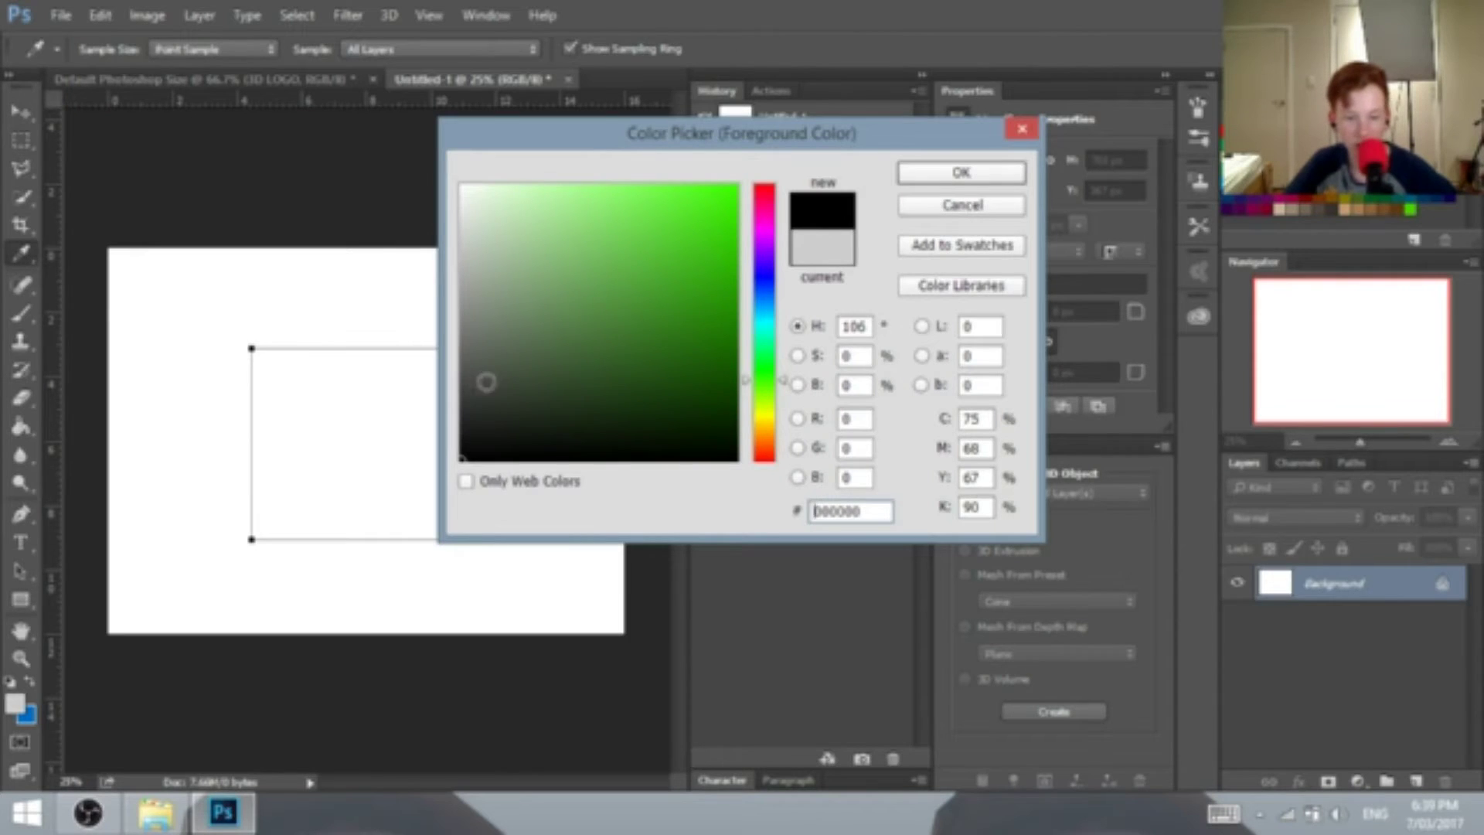
- Draw a black-filled square shape near the canvas centre and set its stroke to No Color
click(959, 172)
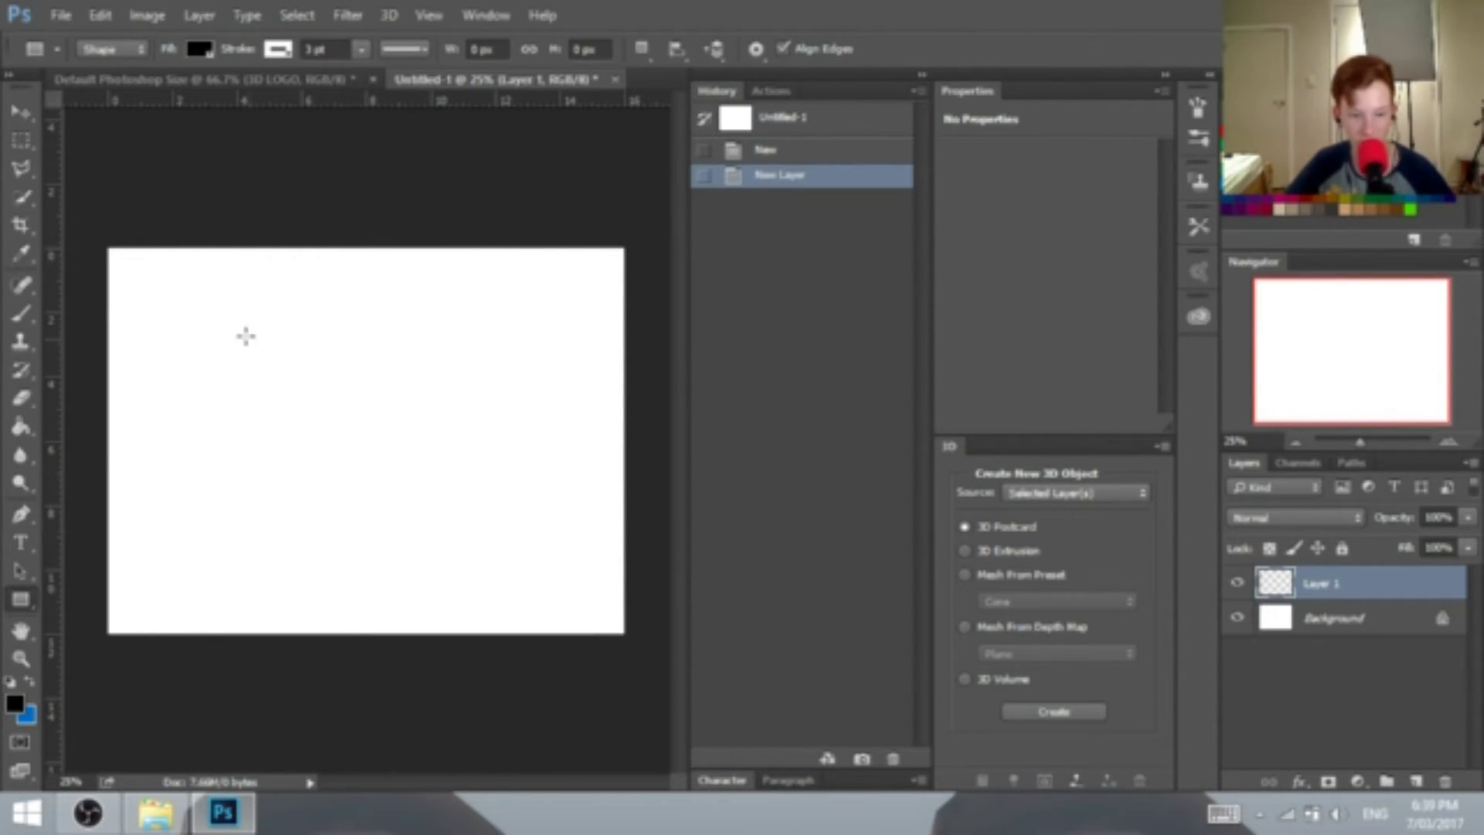
drag(242, 329, 495, 553)
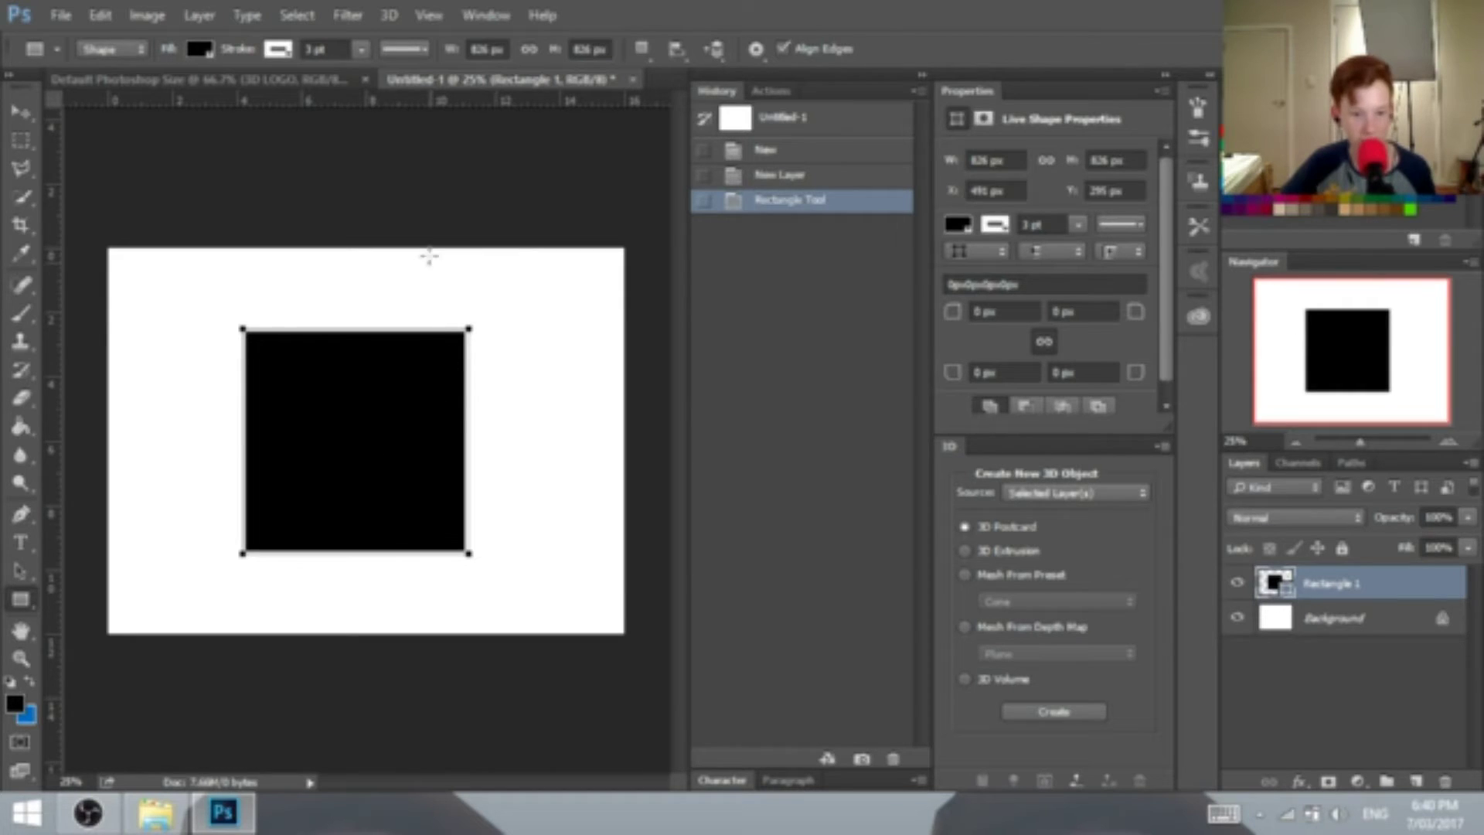
click(279, 48)
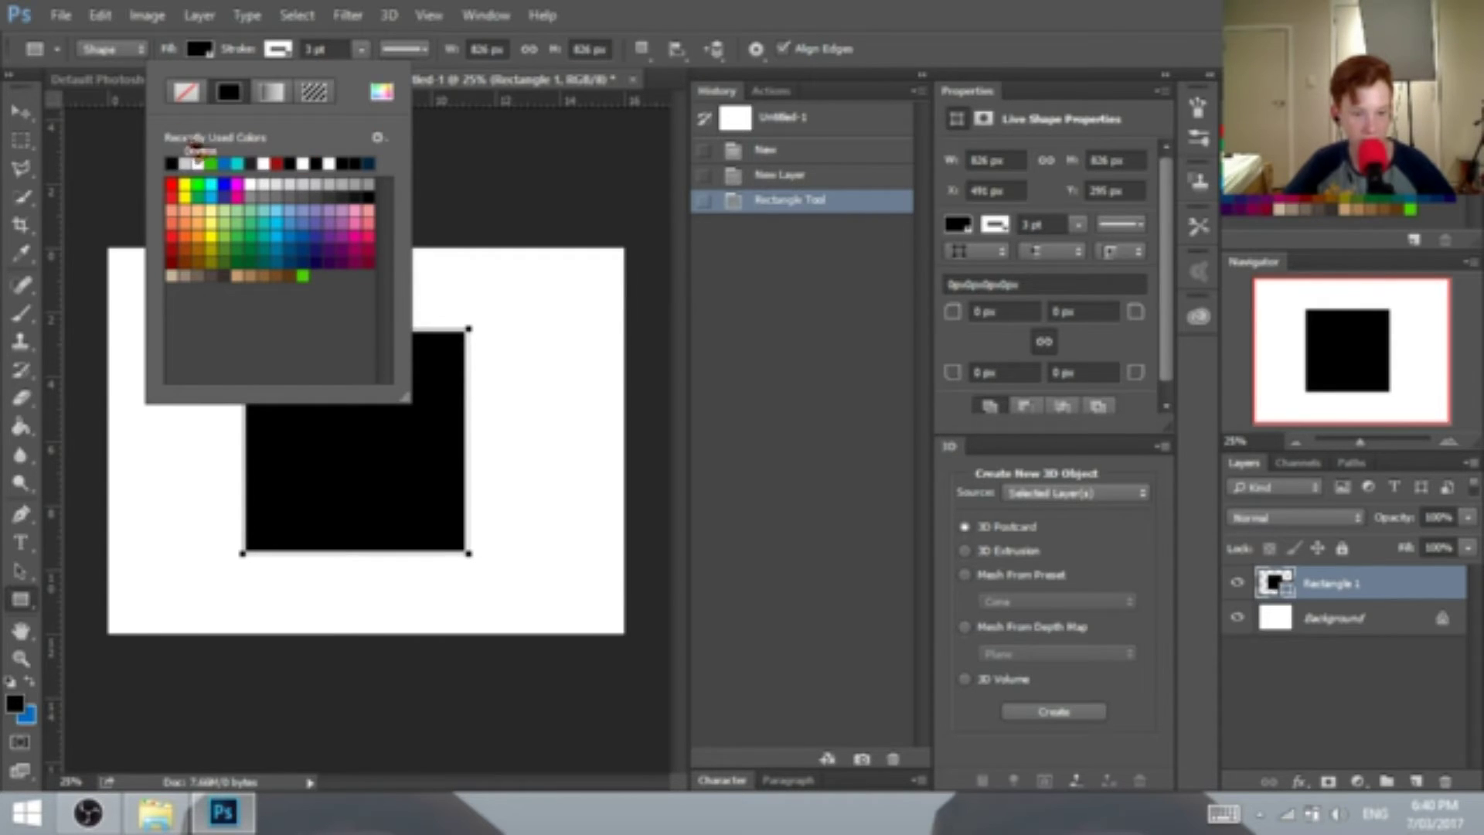
click(186, 92)
key(Return)
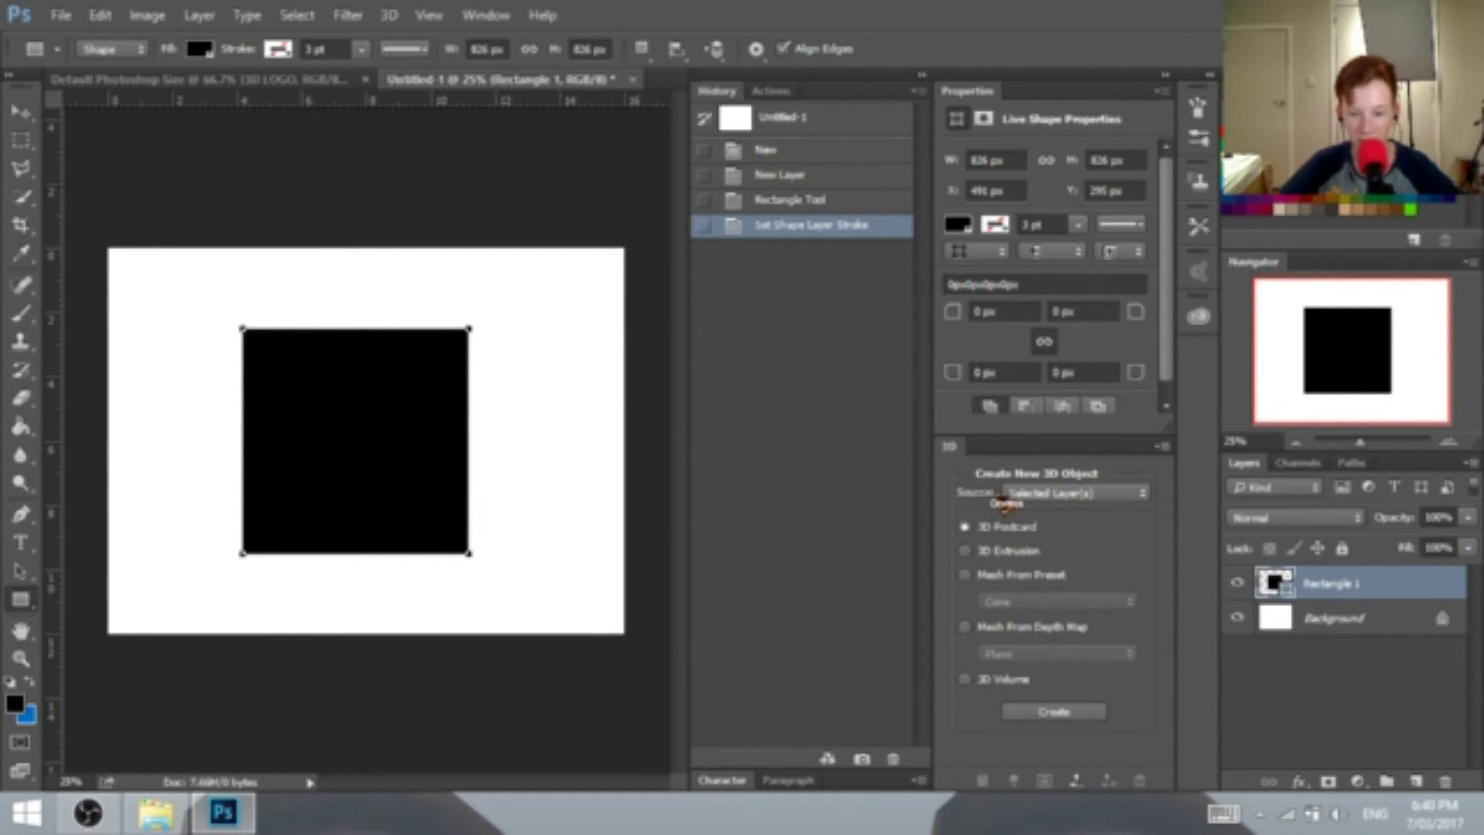
- Keep Selected Layer(s) as the source and choose 3D Extrusion for the Rectangle 1 layer
click(1118, 498)
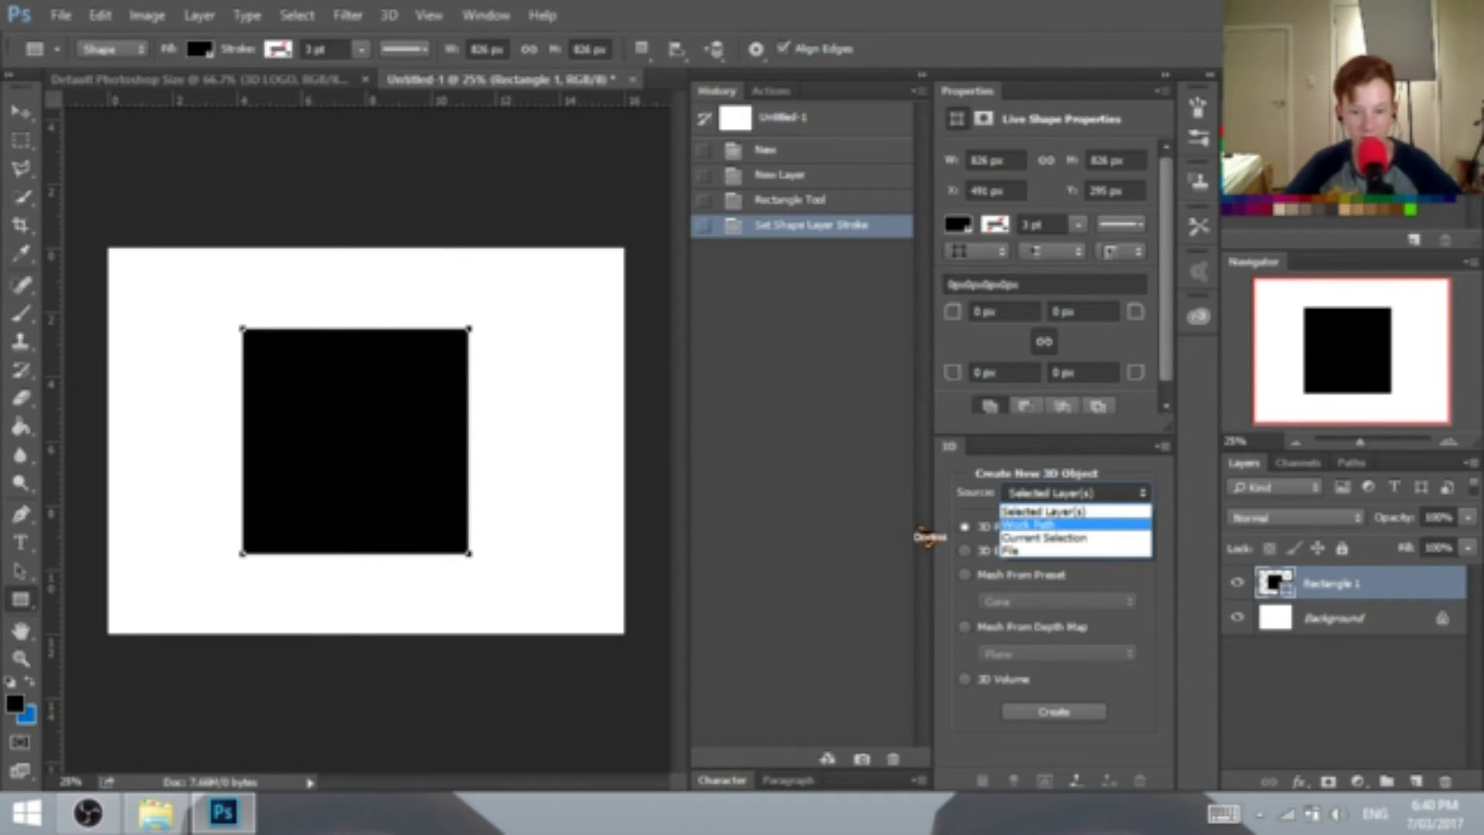
click(957, 527)
click(141, 49)
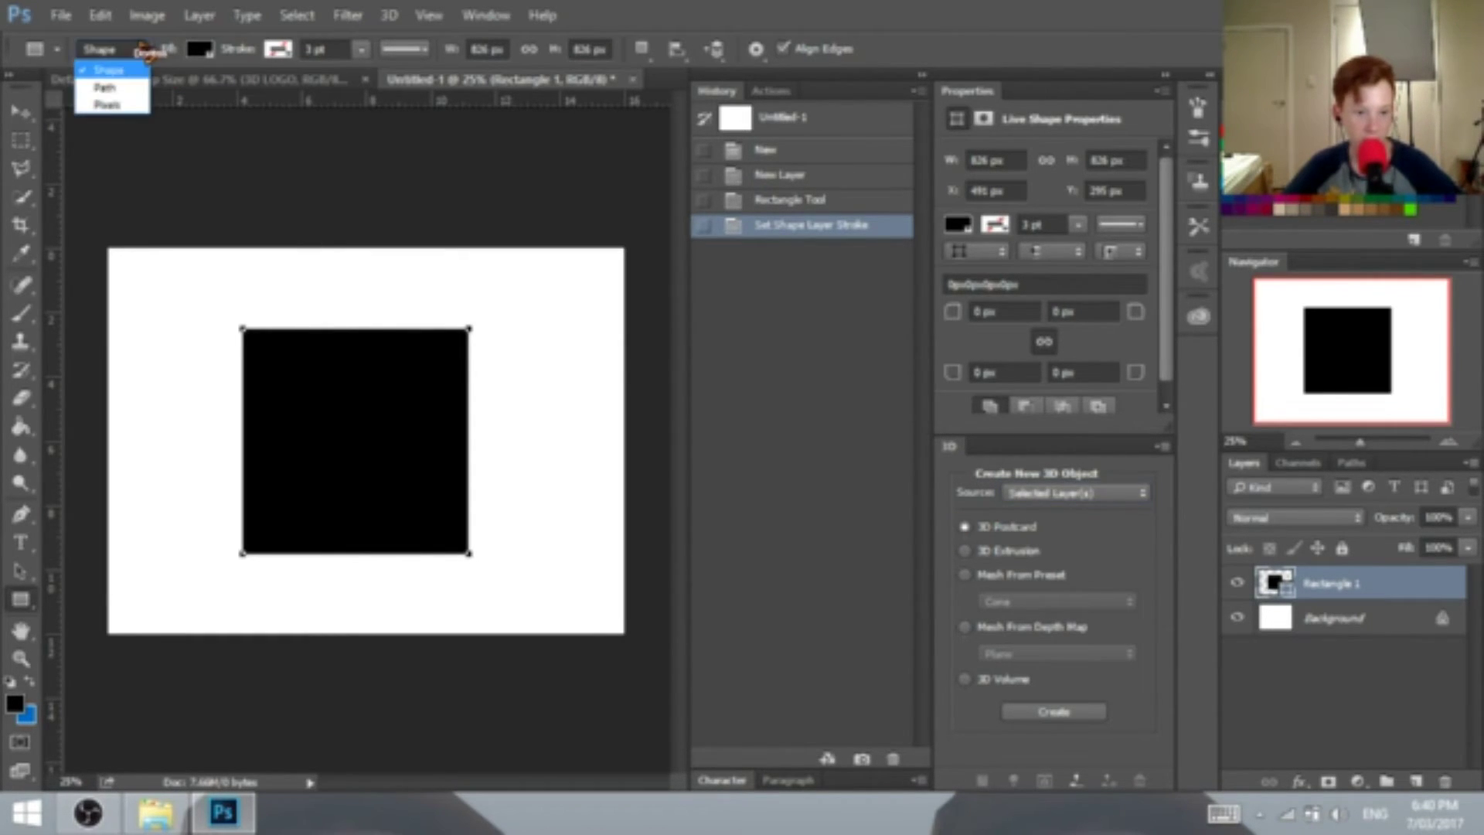
click(105, 70)
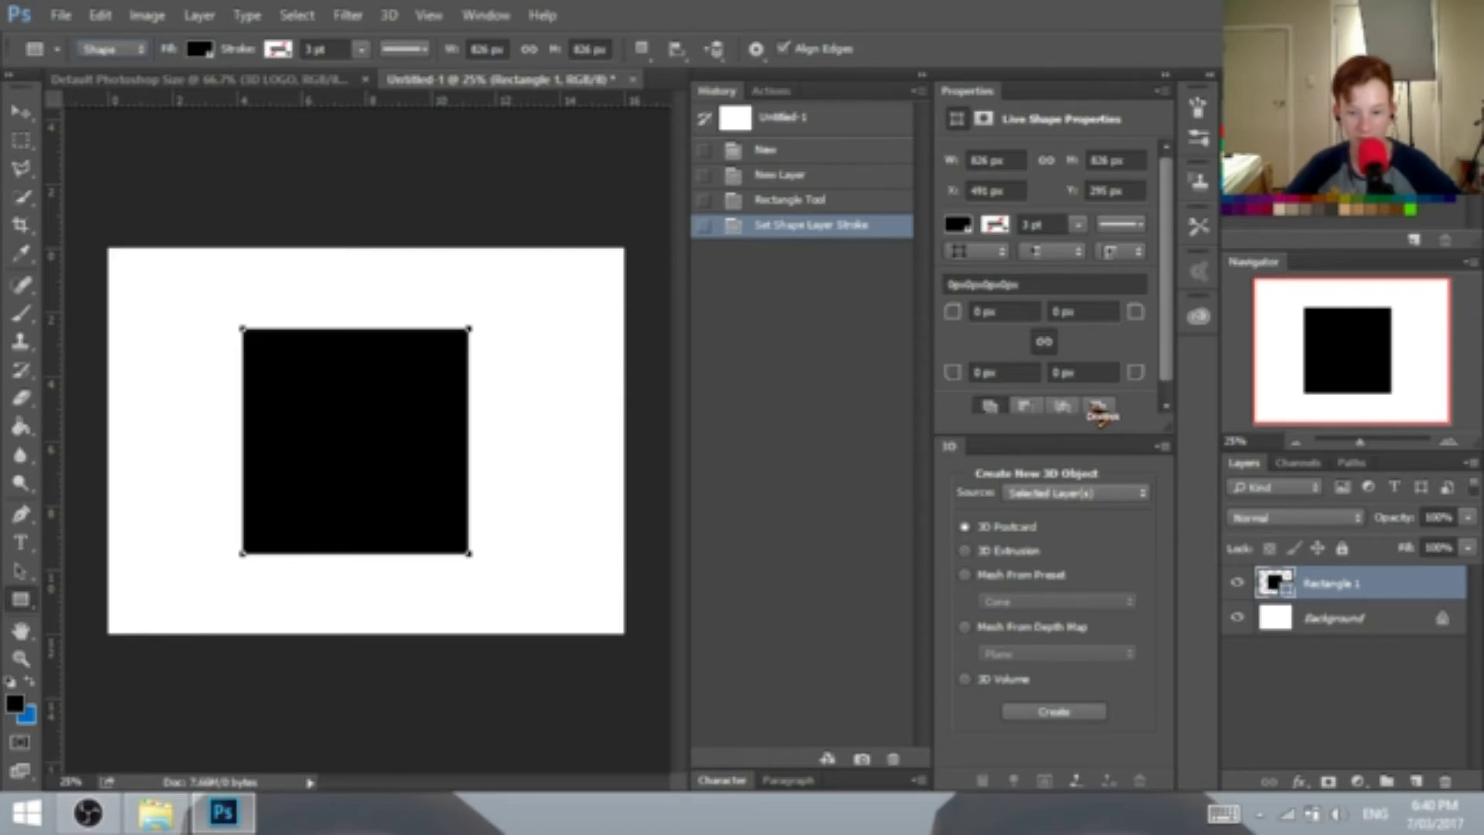
click(1113, 494)
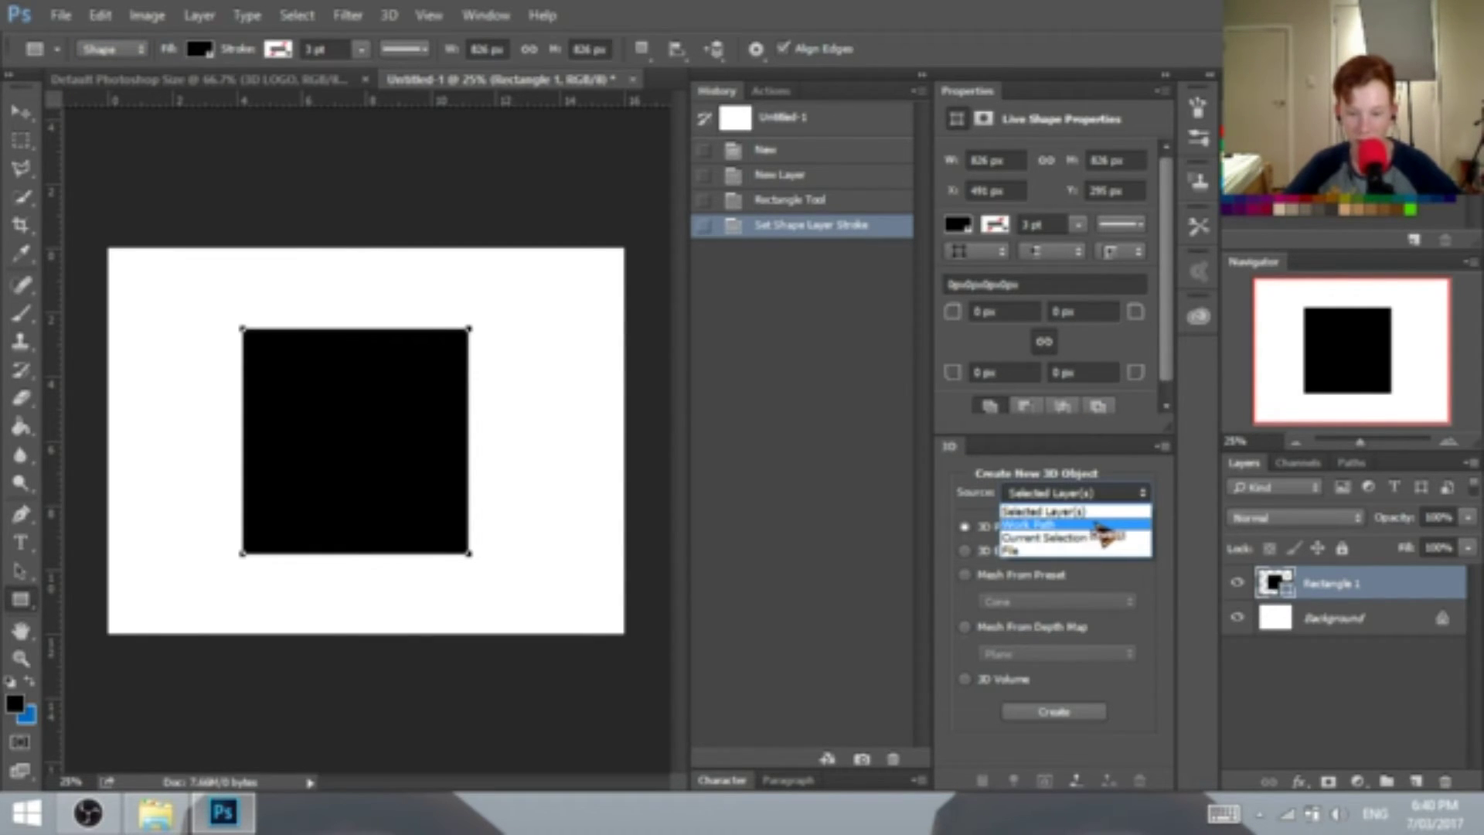
click(1082, 100)
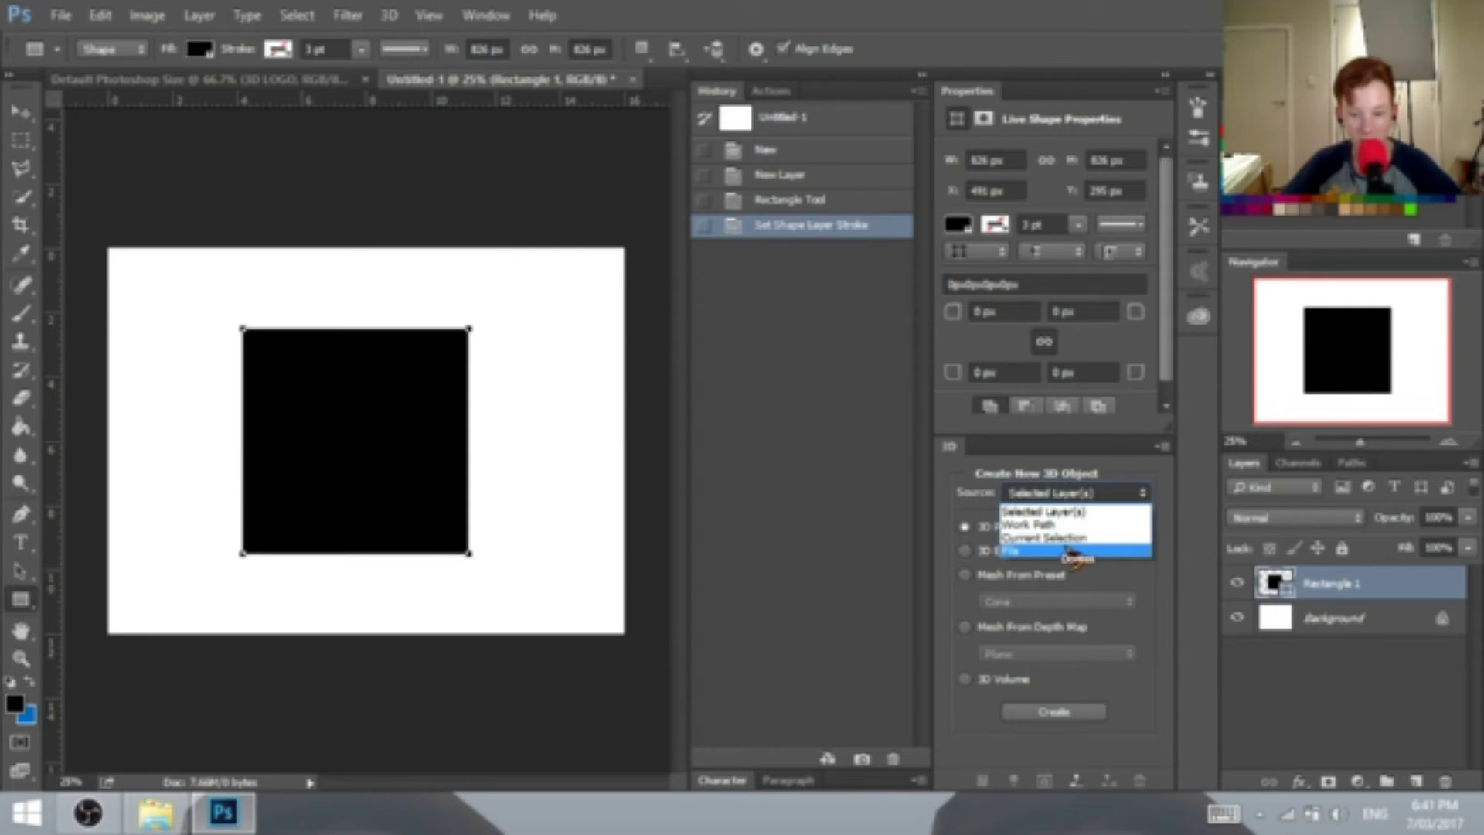
click(1125, 523)
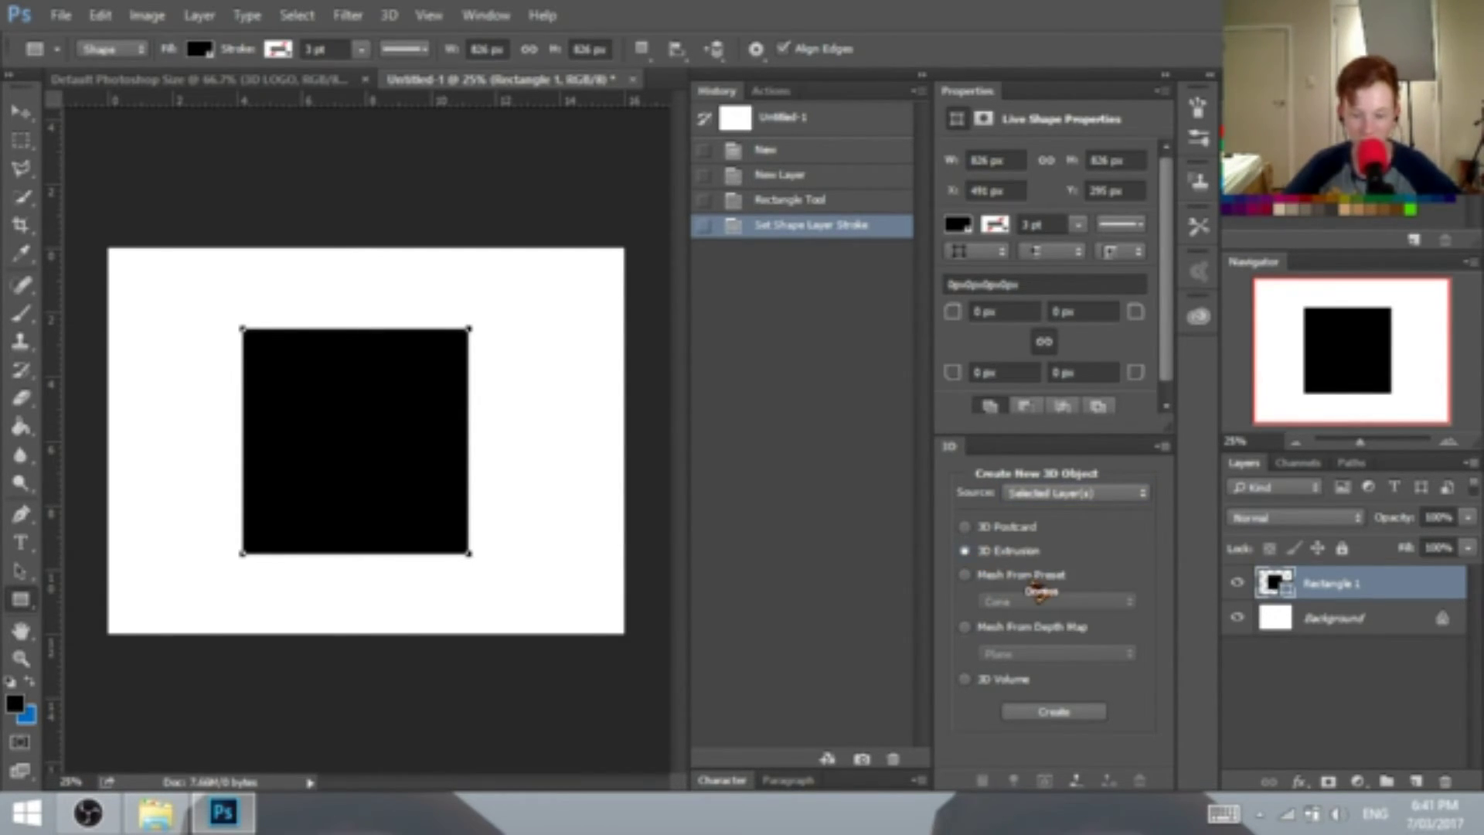
- Extrude the square into a 69.93 cm-deep cube, orbit the view, and bring up the mesh's shape presets
click(1057, 719)
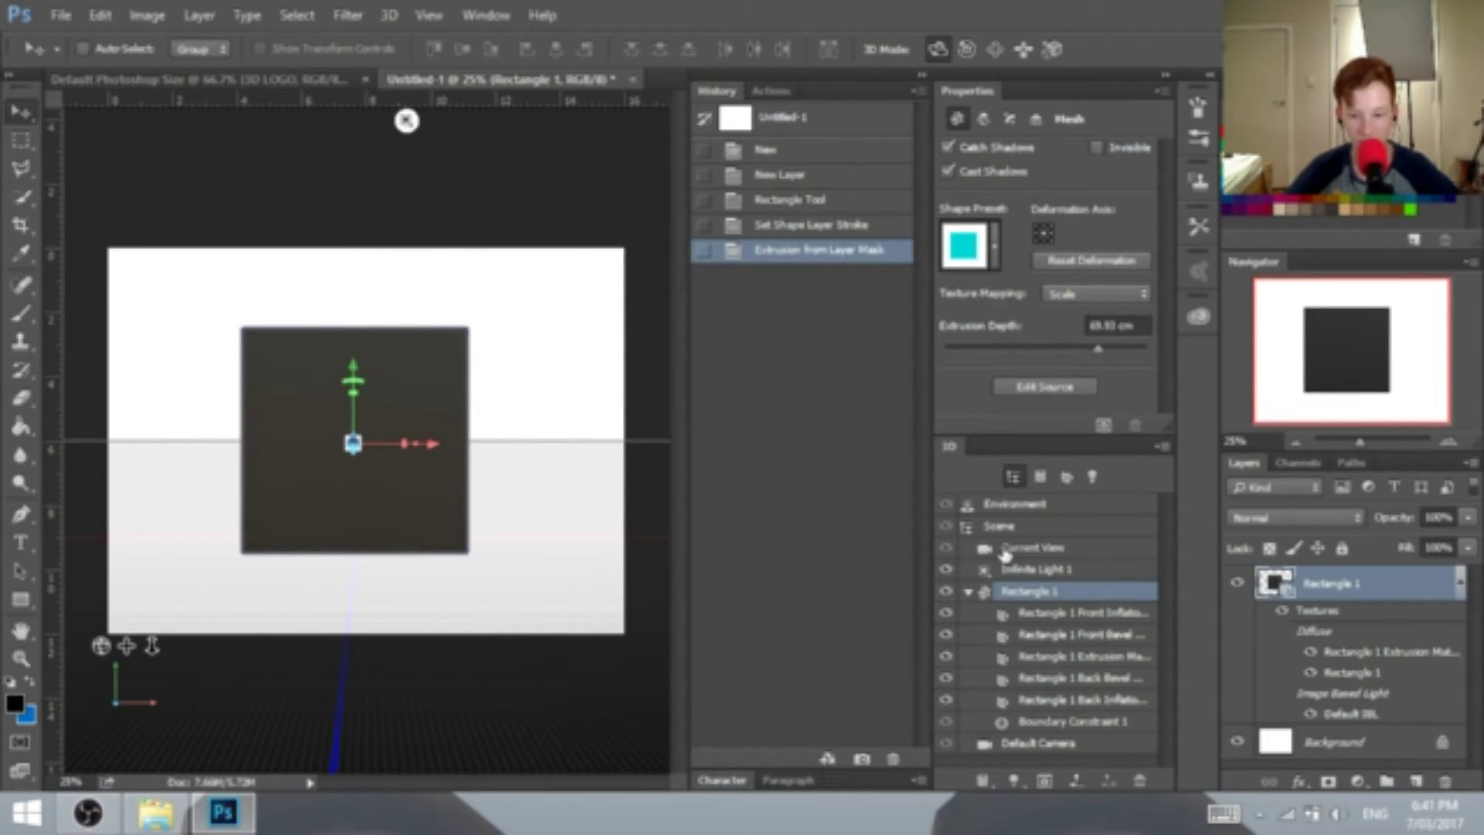
click(1075, 551)
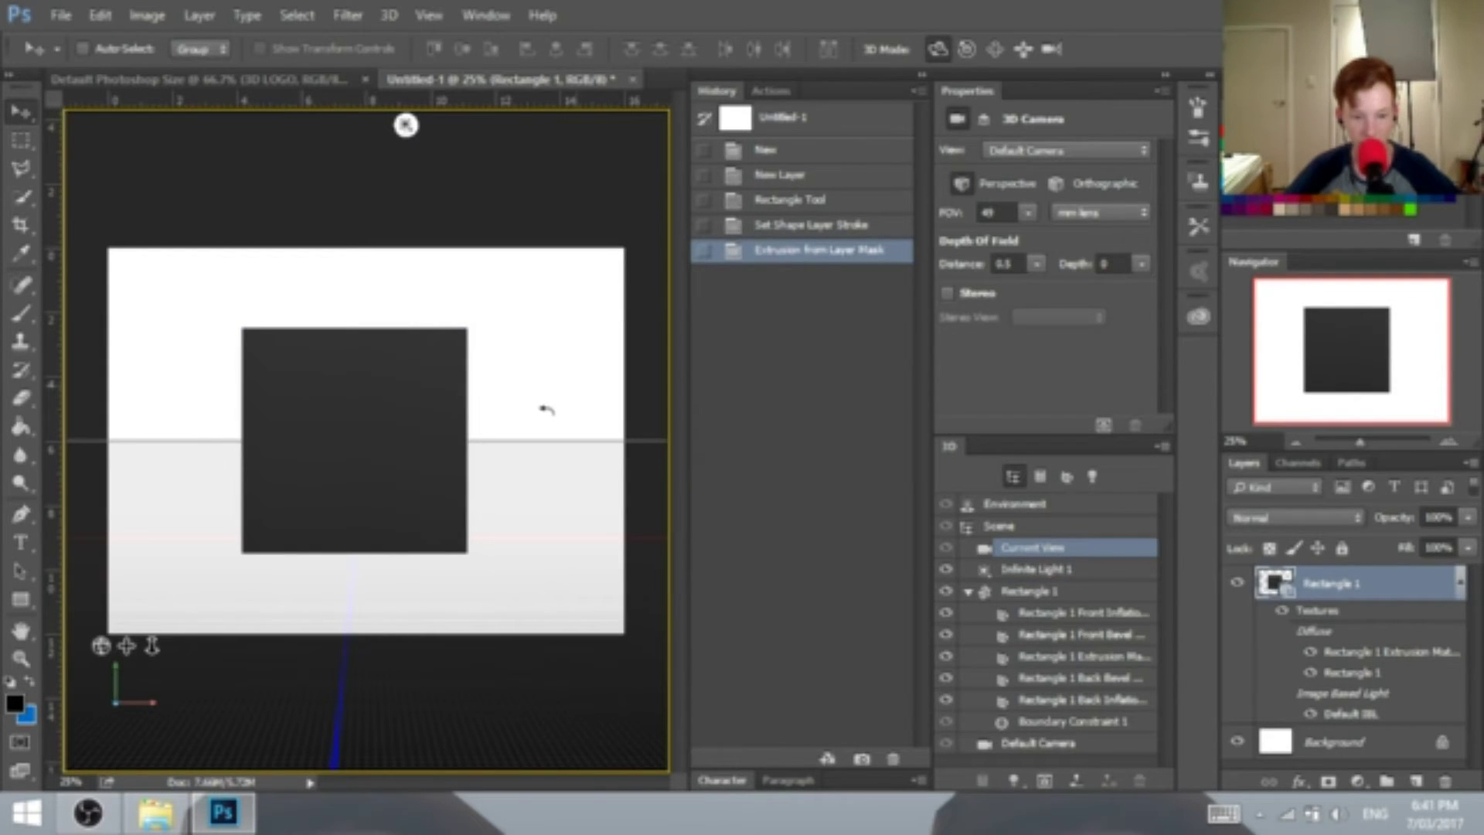
drag(546, 409, 187, 372)
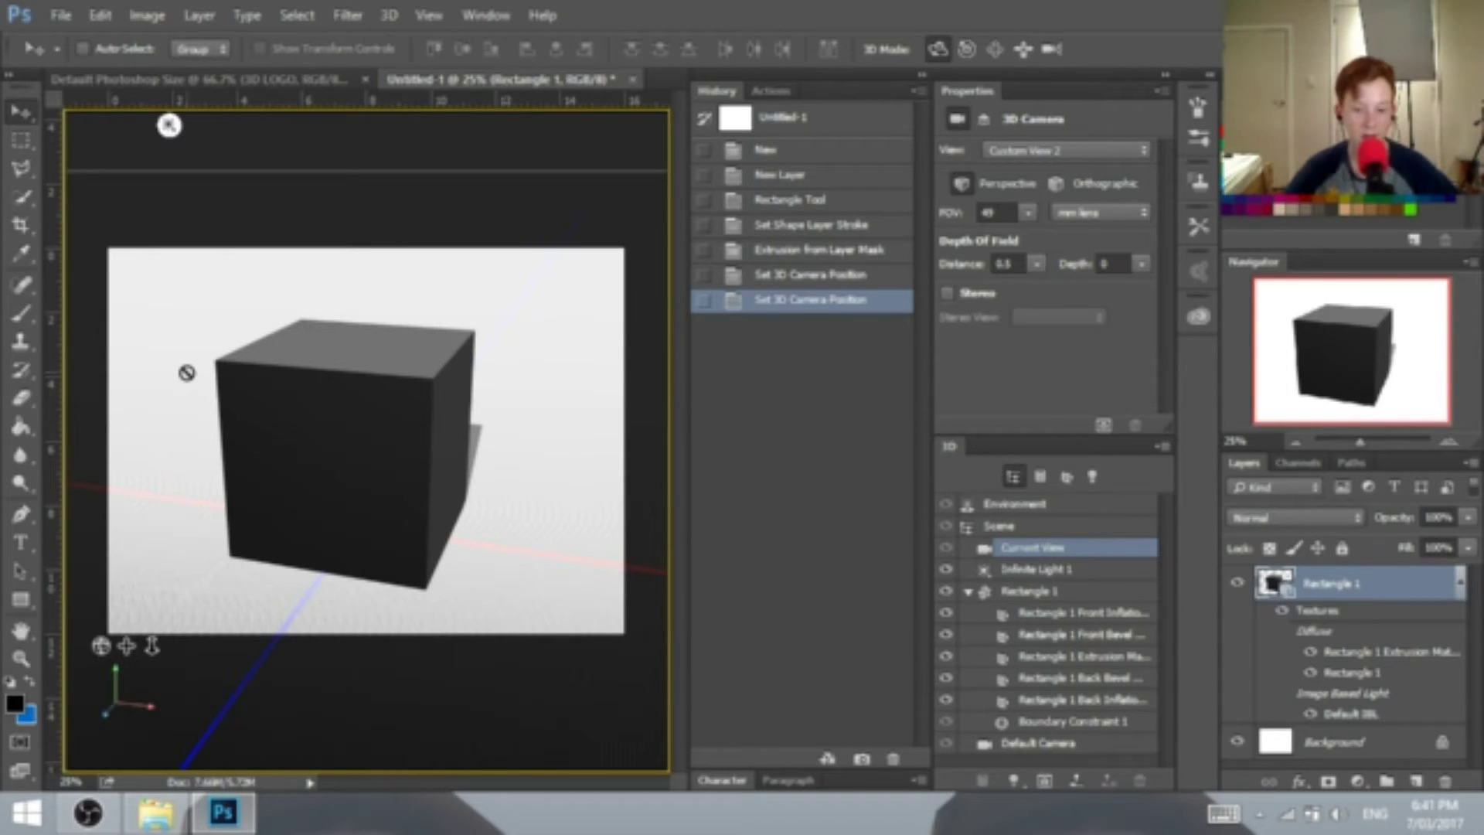
click(348, 378)
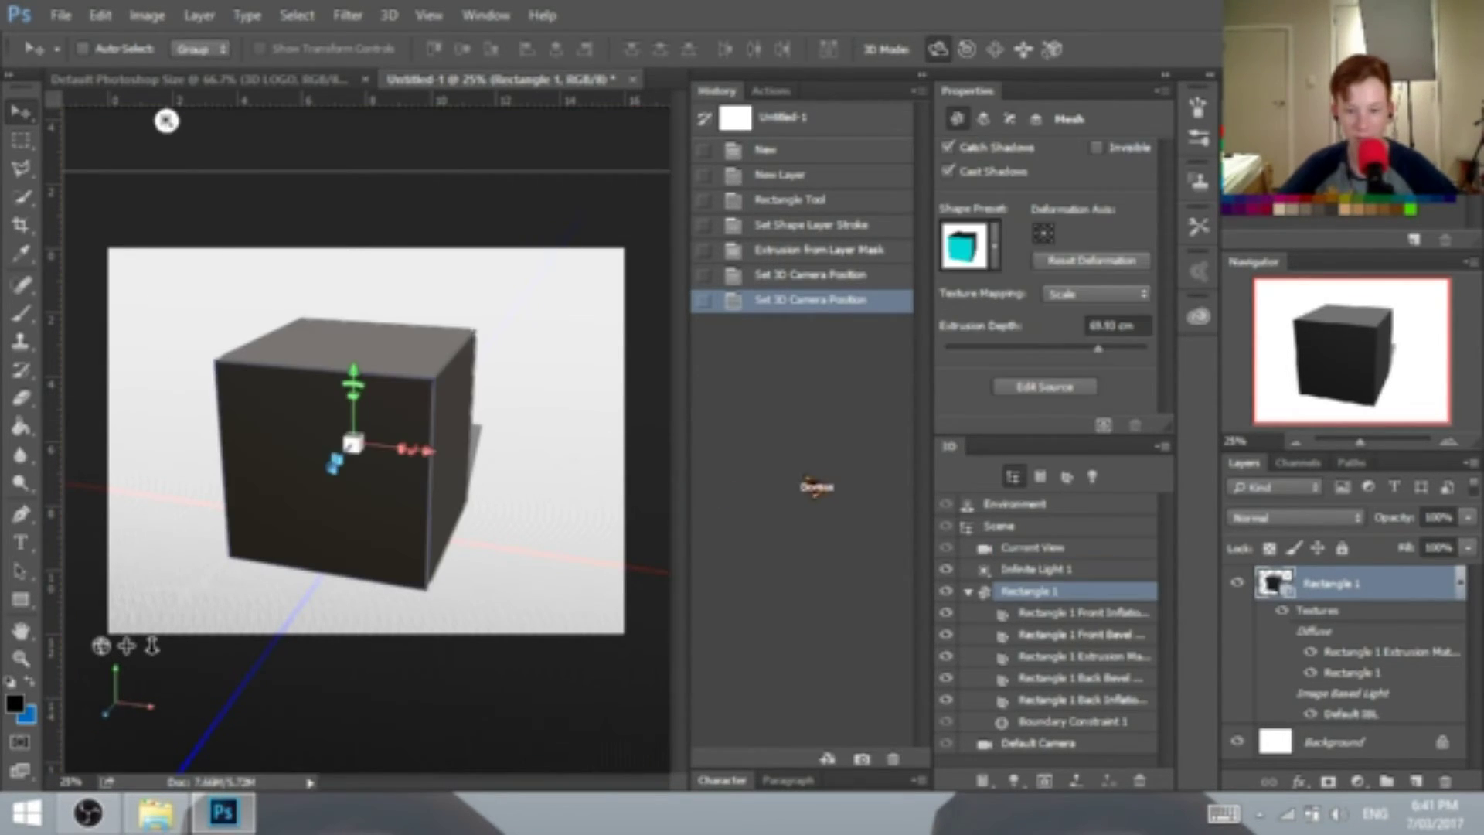
click(997, 245)
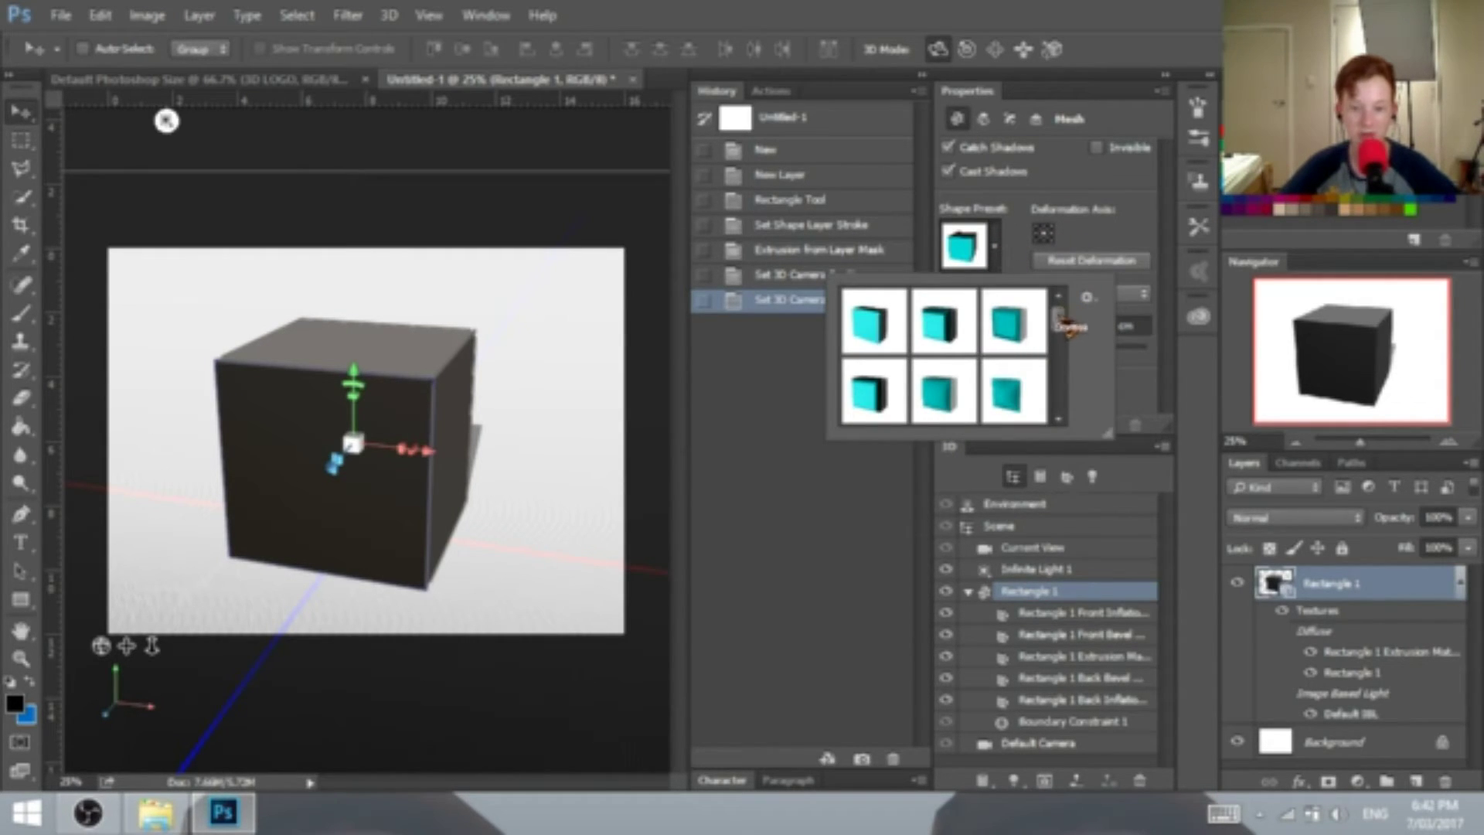
- Apply a different shape preset to the cube, flattening it into a slab
mouse_move(1069, 324)
mouse_down()
mouse_move(1065, 386)
mouse_move(1048, 309)
mouse_up()
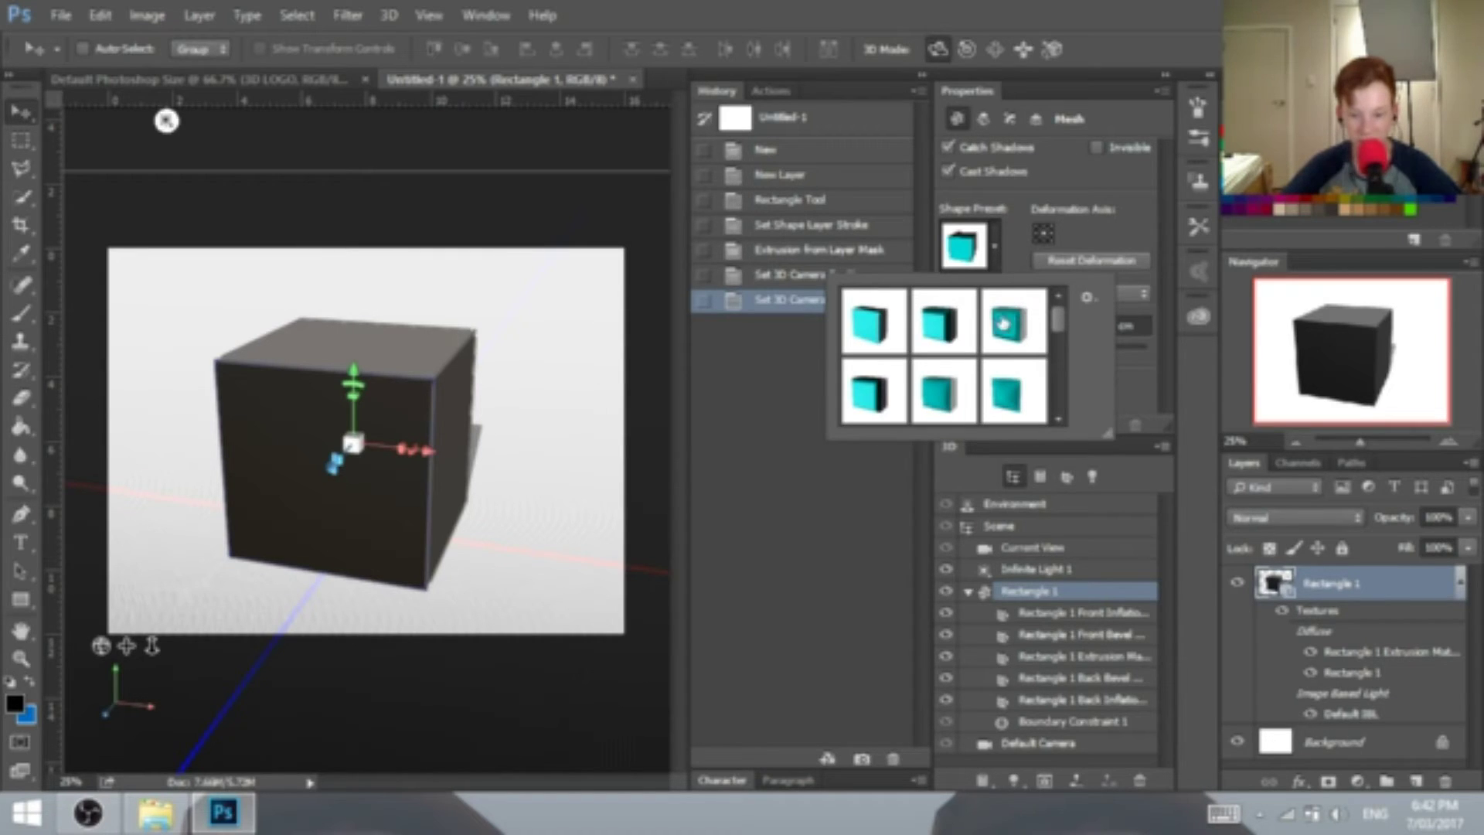
scroll(1065, 324, down, 2)
scroll(1065, 318, up, 2)
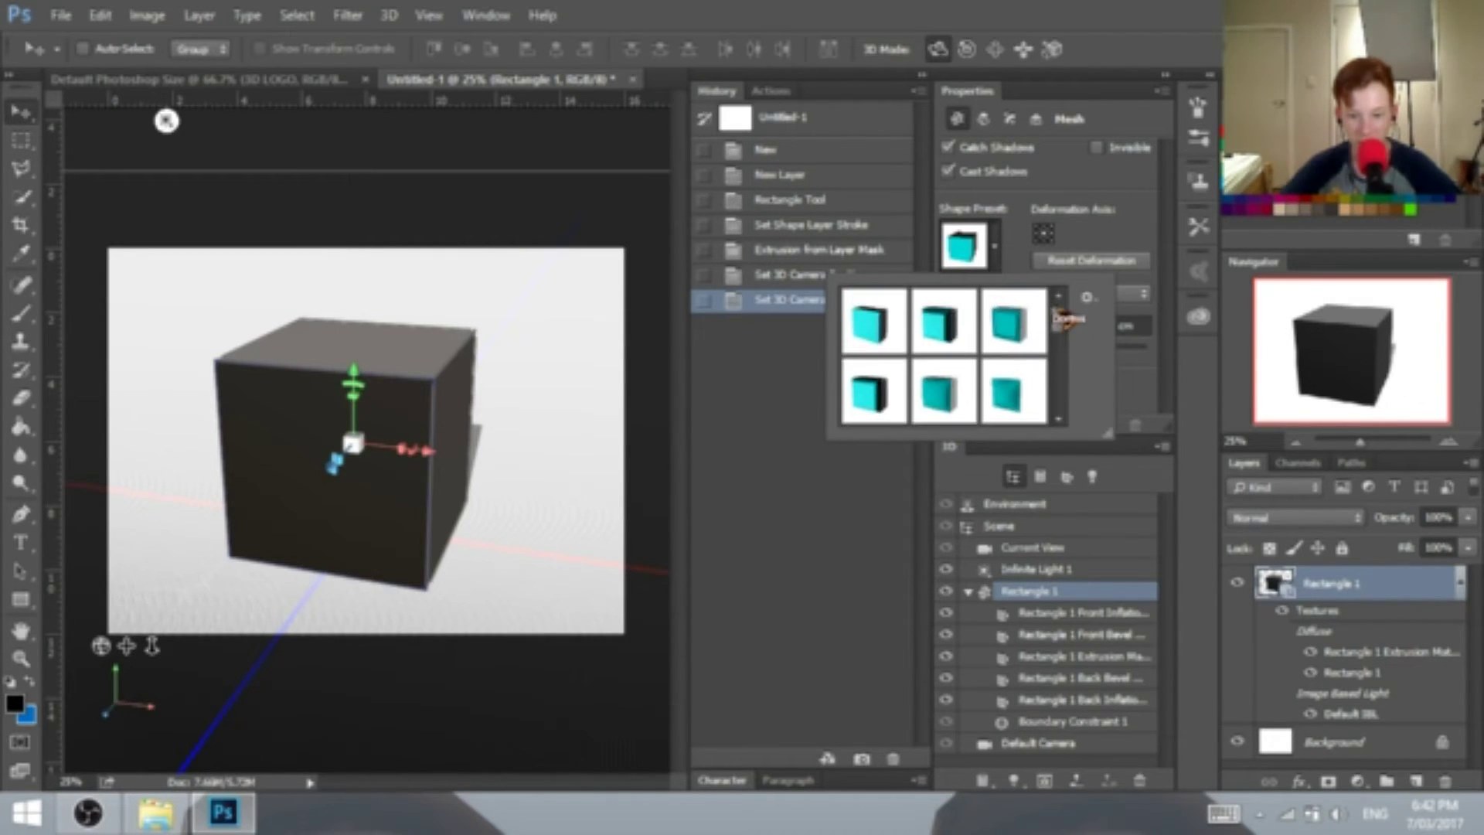
scroll(1066, 334, down, 1)
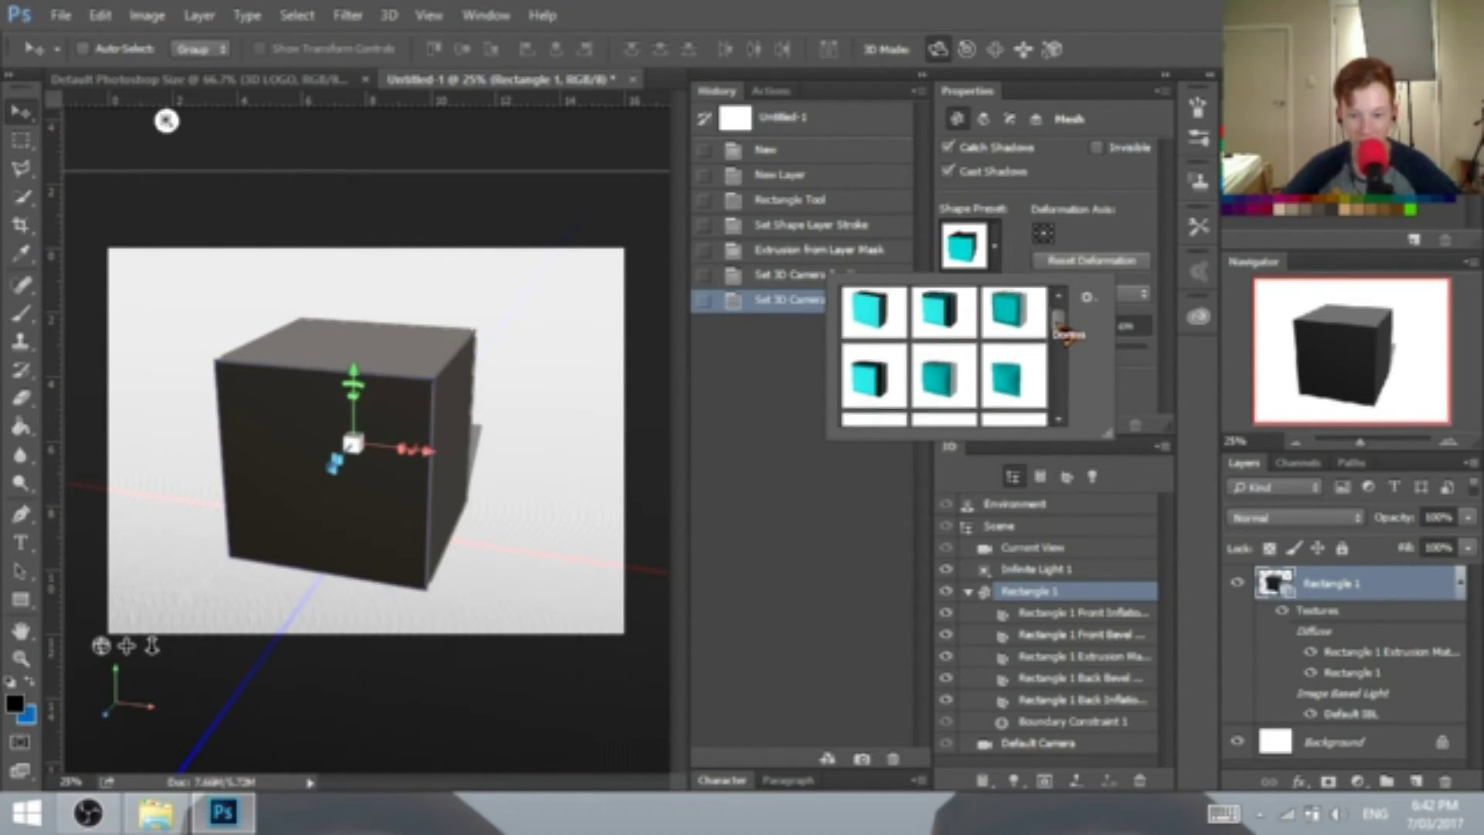
scroll(1067, 333, down, 1)
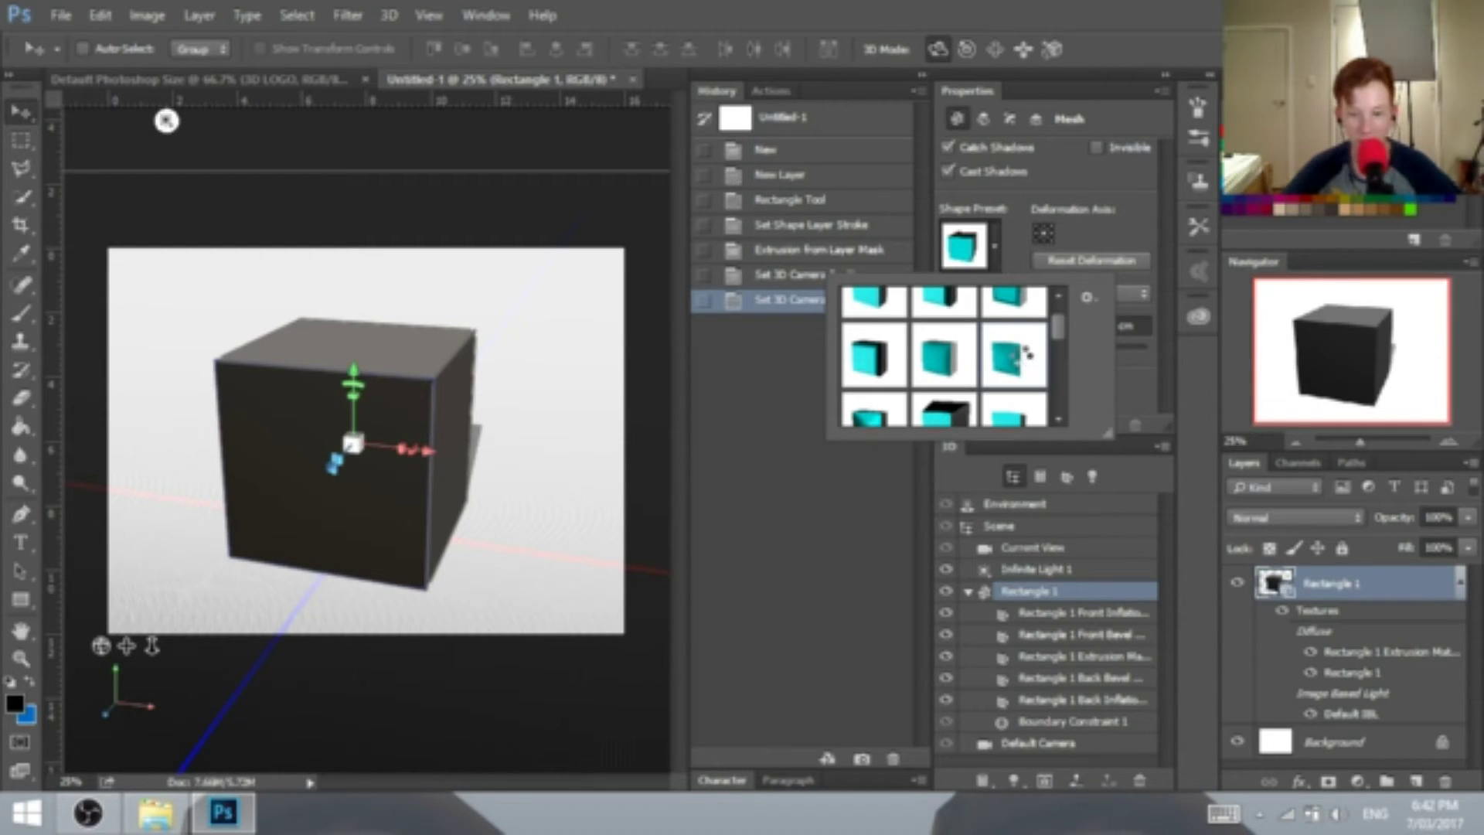
click(1022, 364)
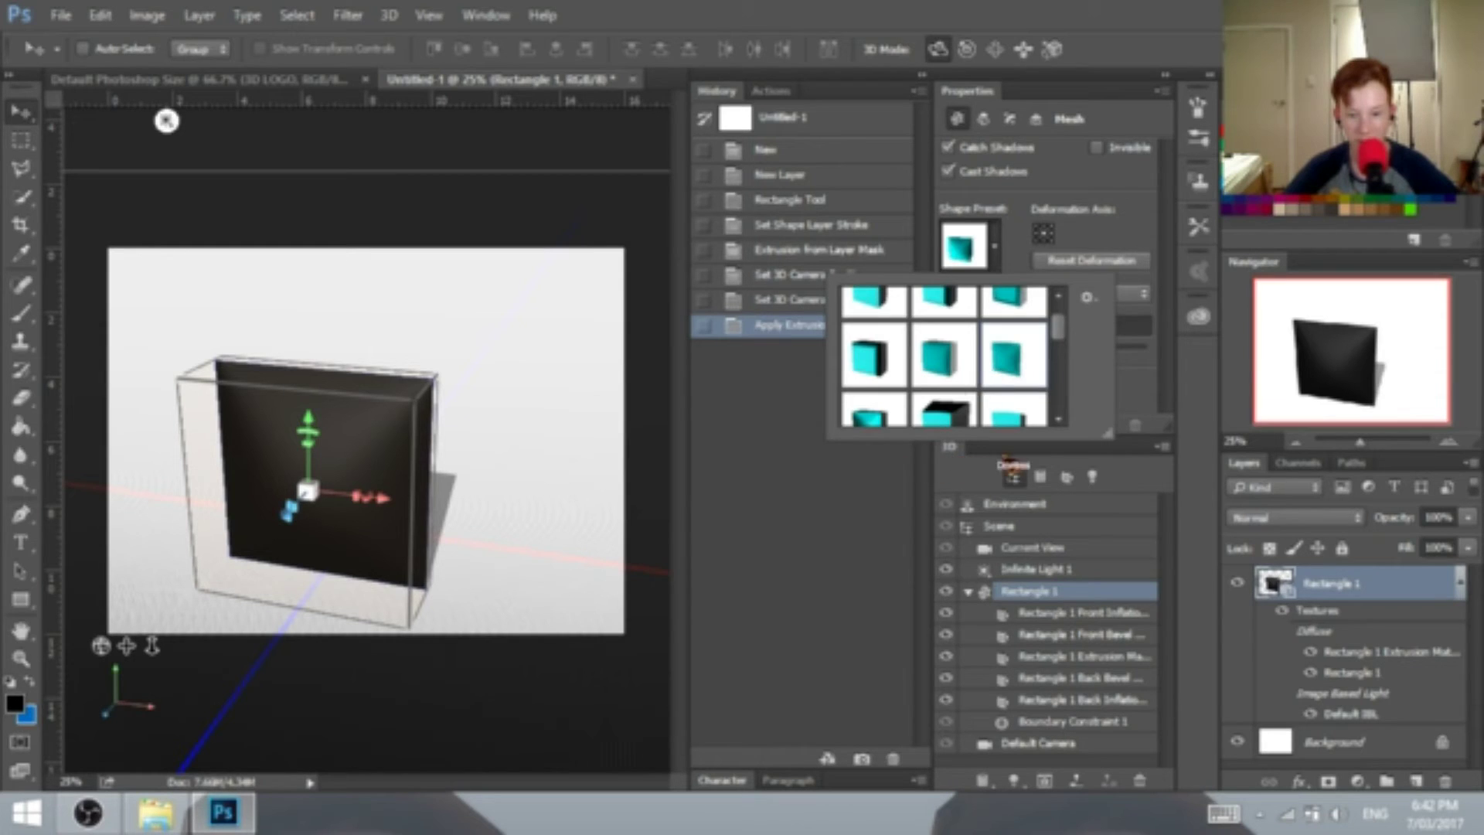
click(1132, 480)
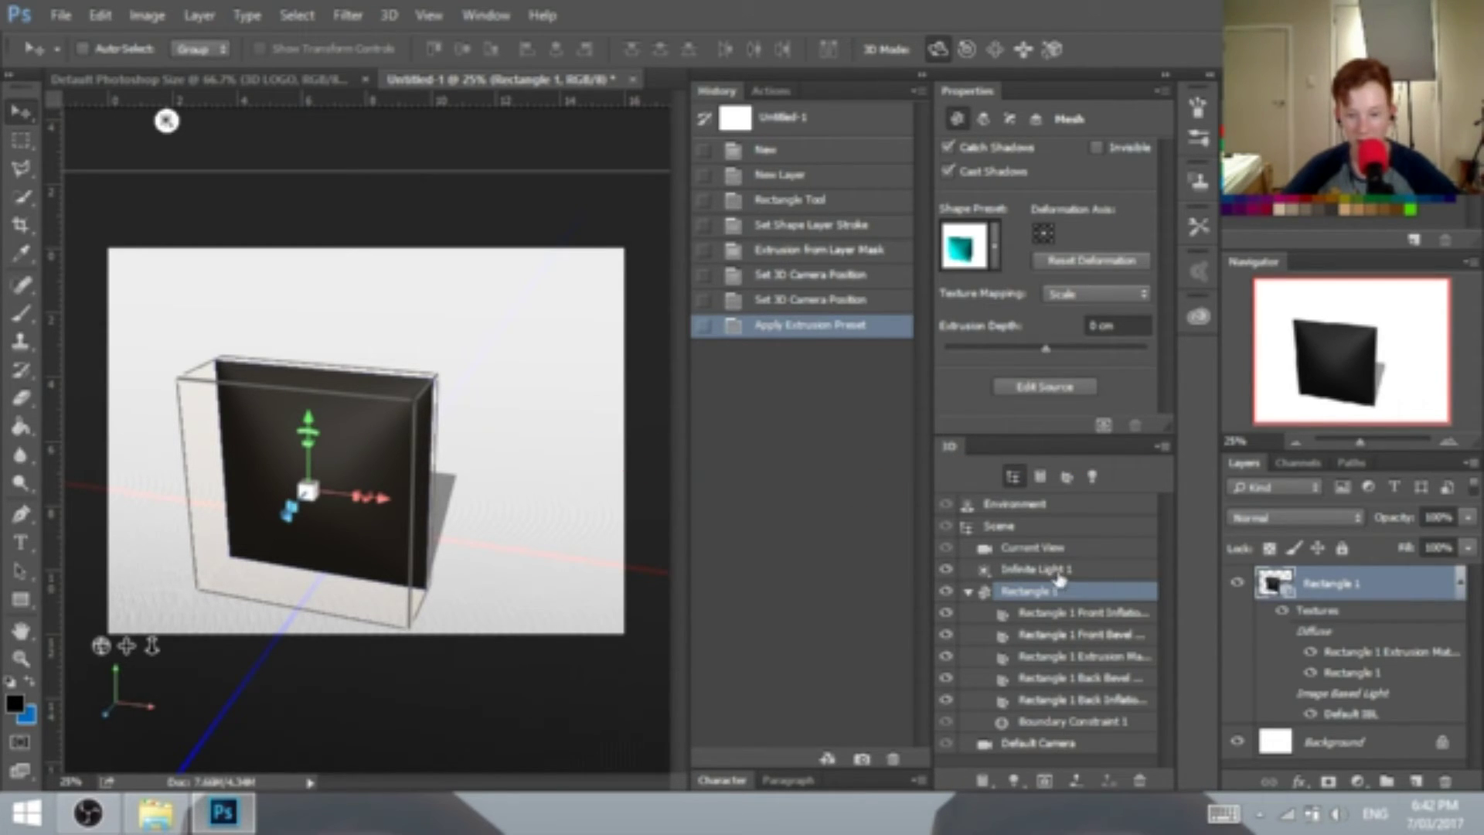
- Orbit around the flattened panel, then undo twice to restore the 69.93 cm cube
click(1088, 554)
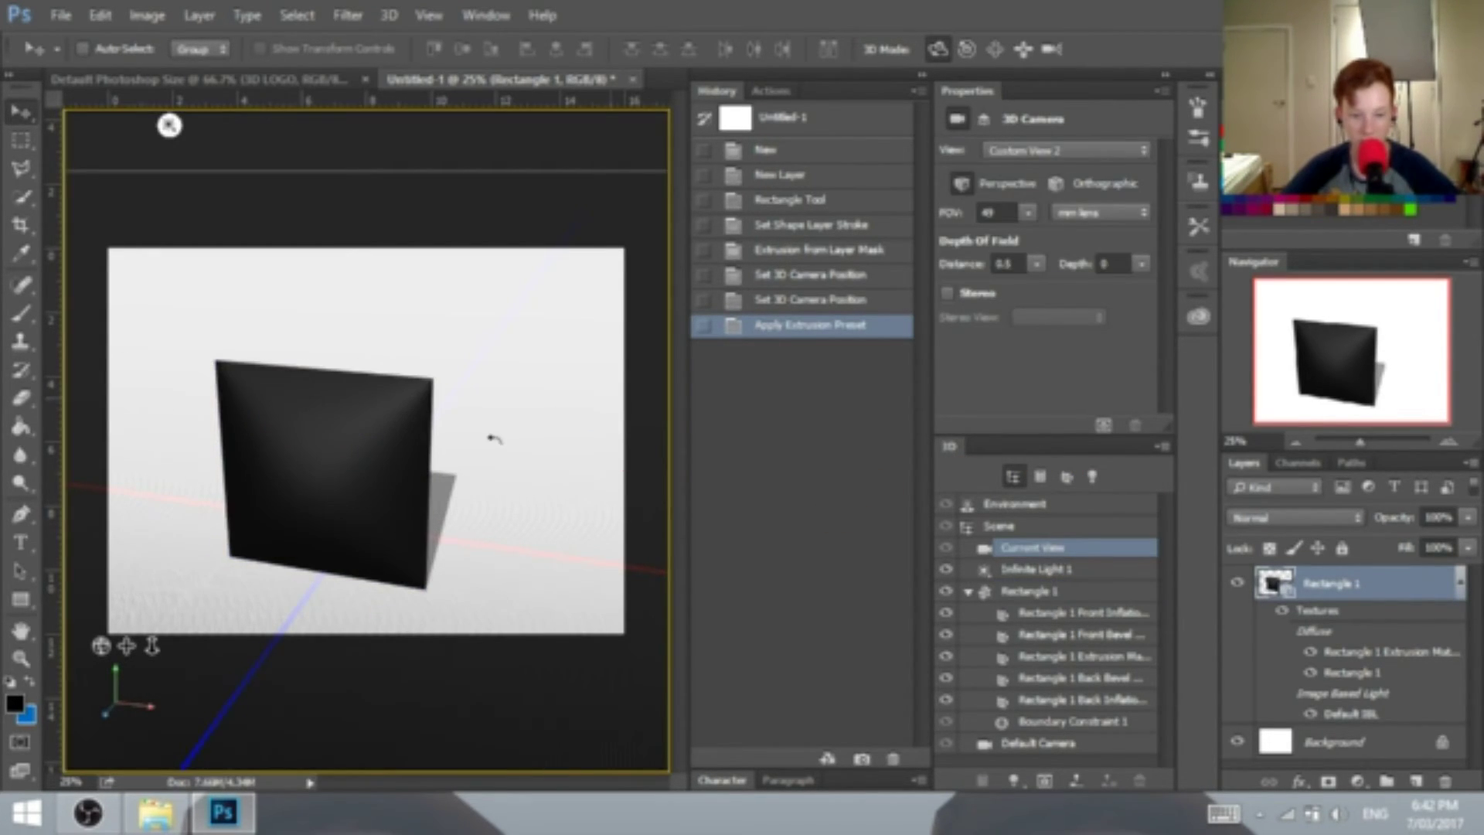
drag(495, 439, 608, 397)
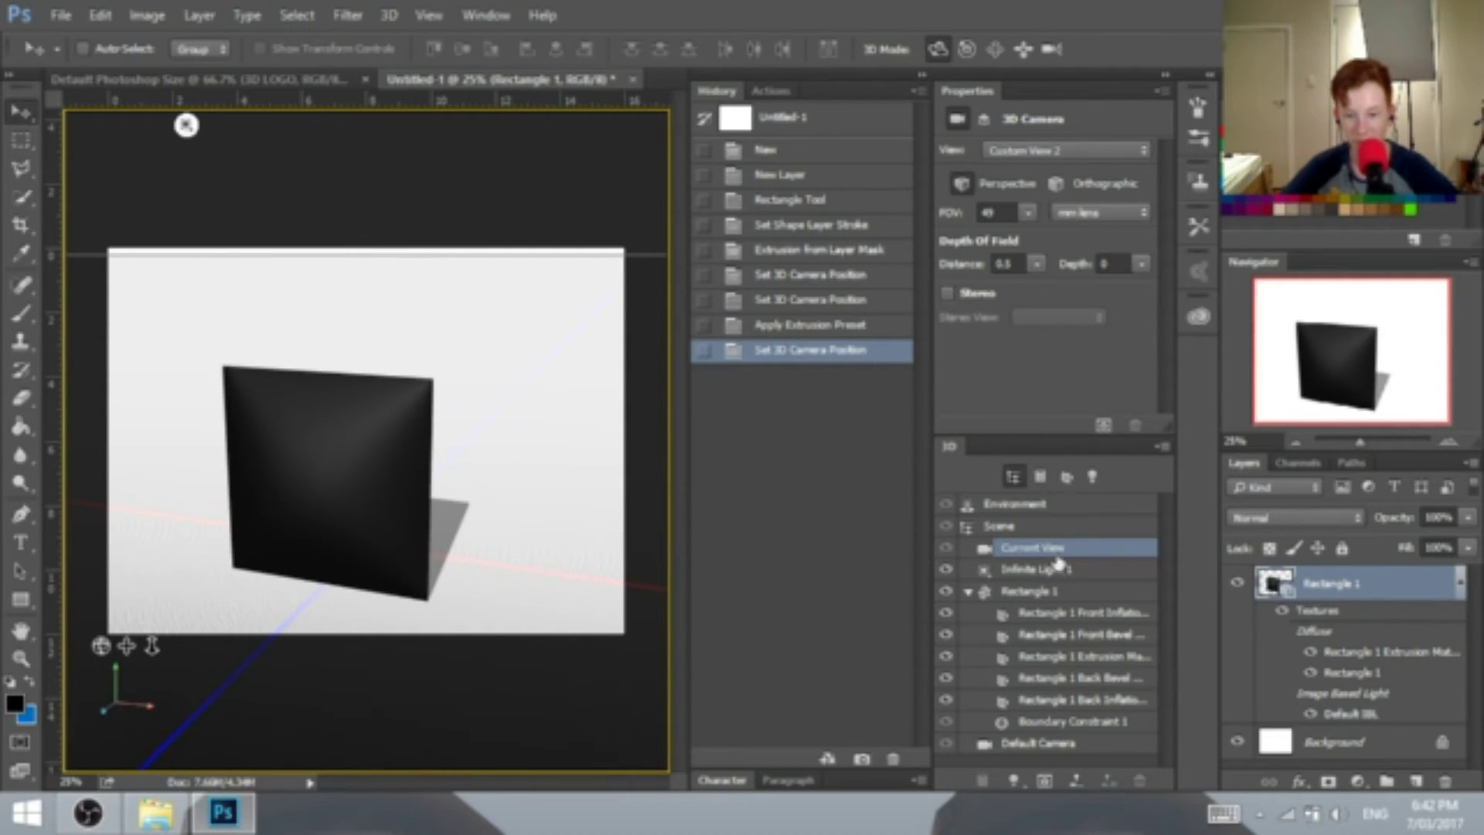
click(1028, 591)
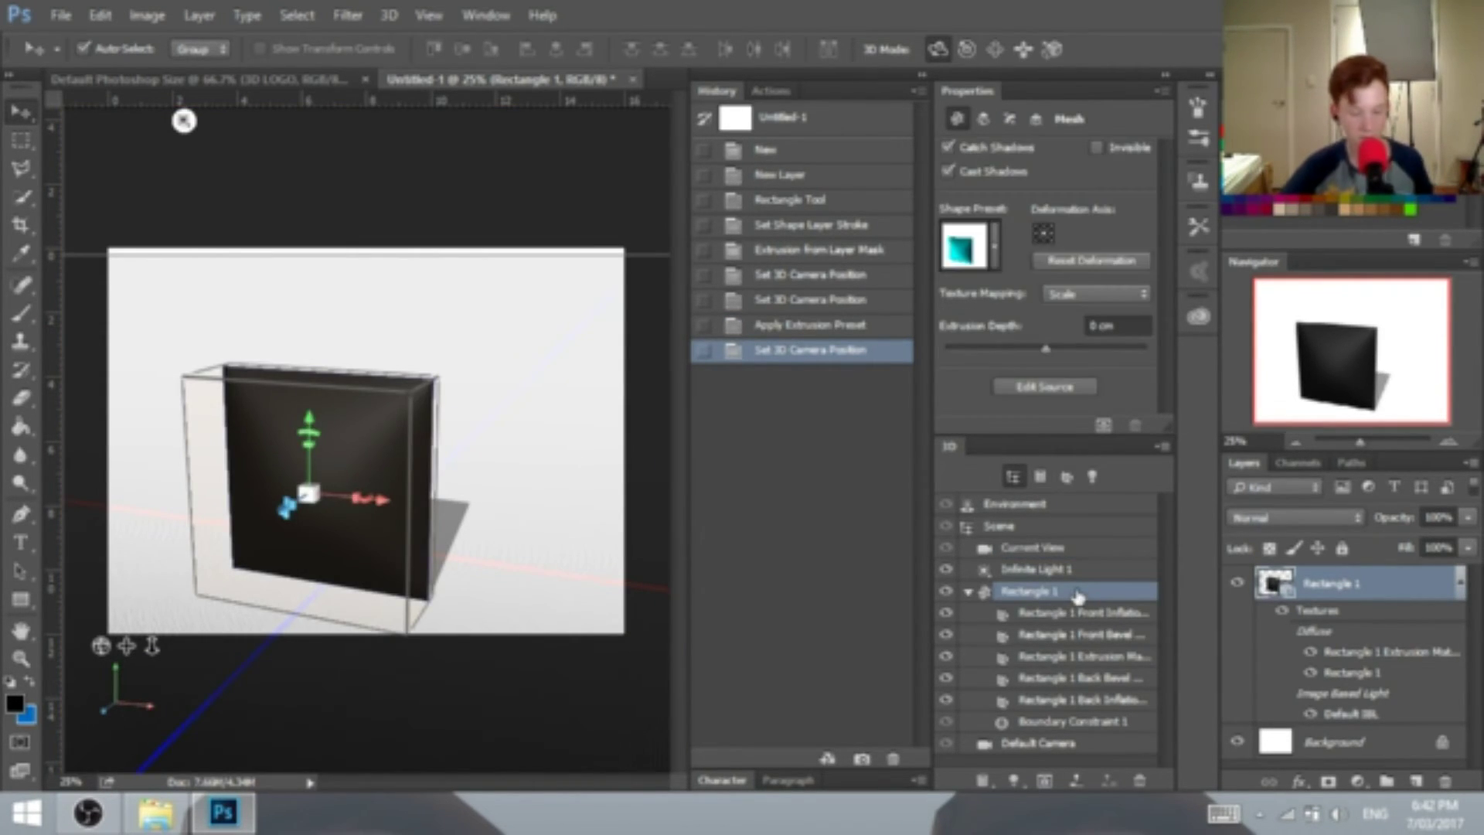
key(ctrl+z)
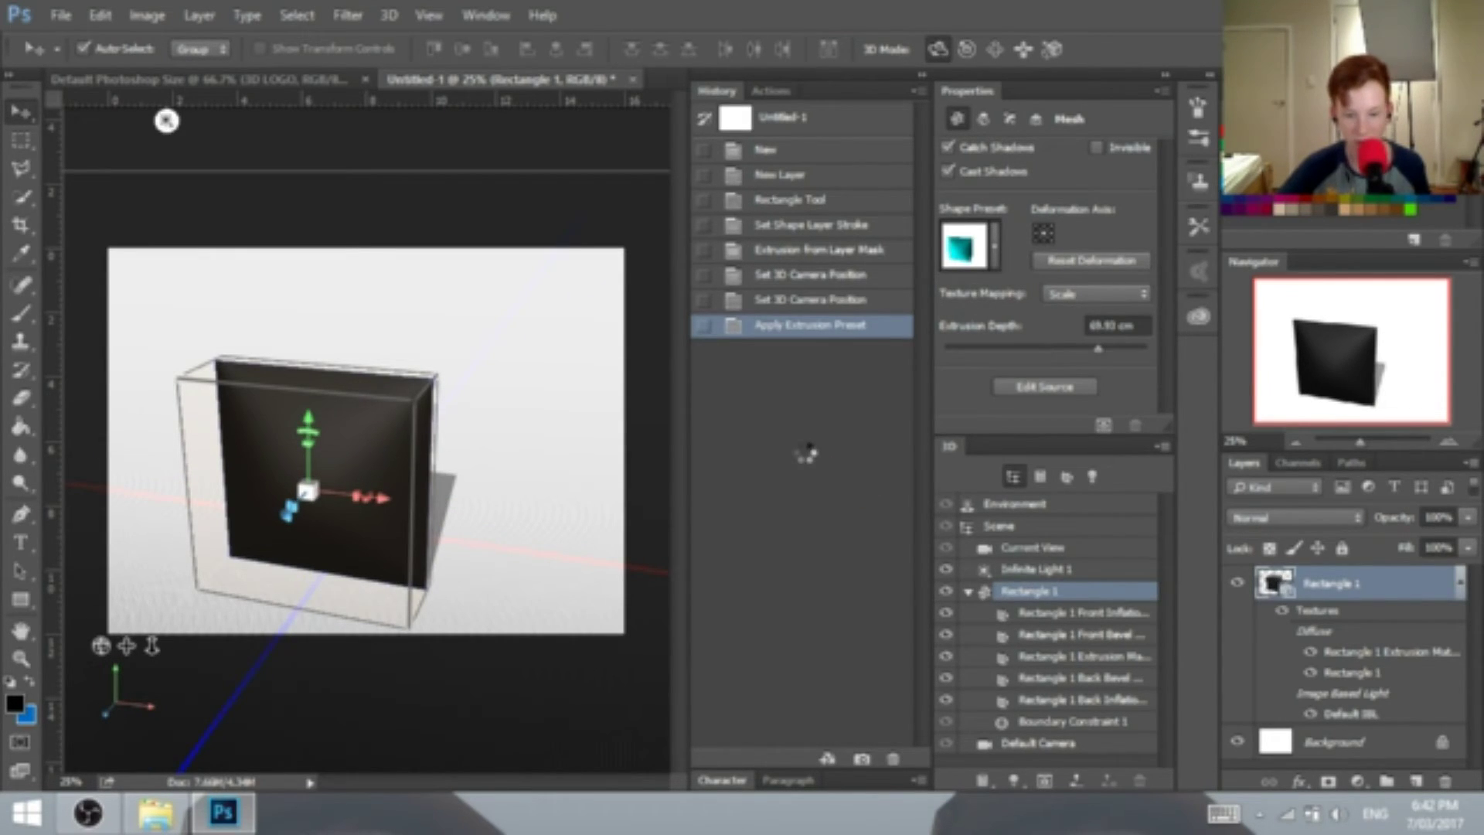
key(ctrl+z)
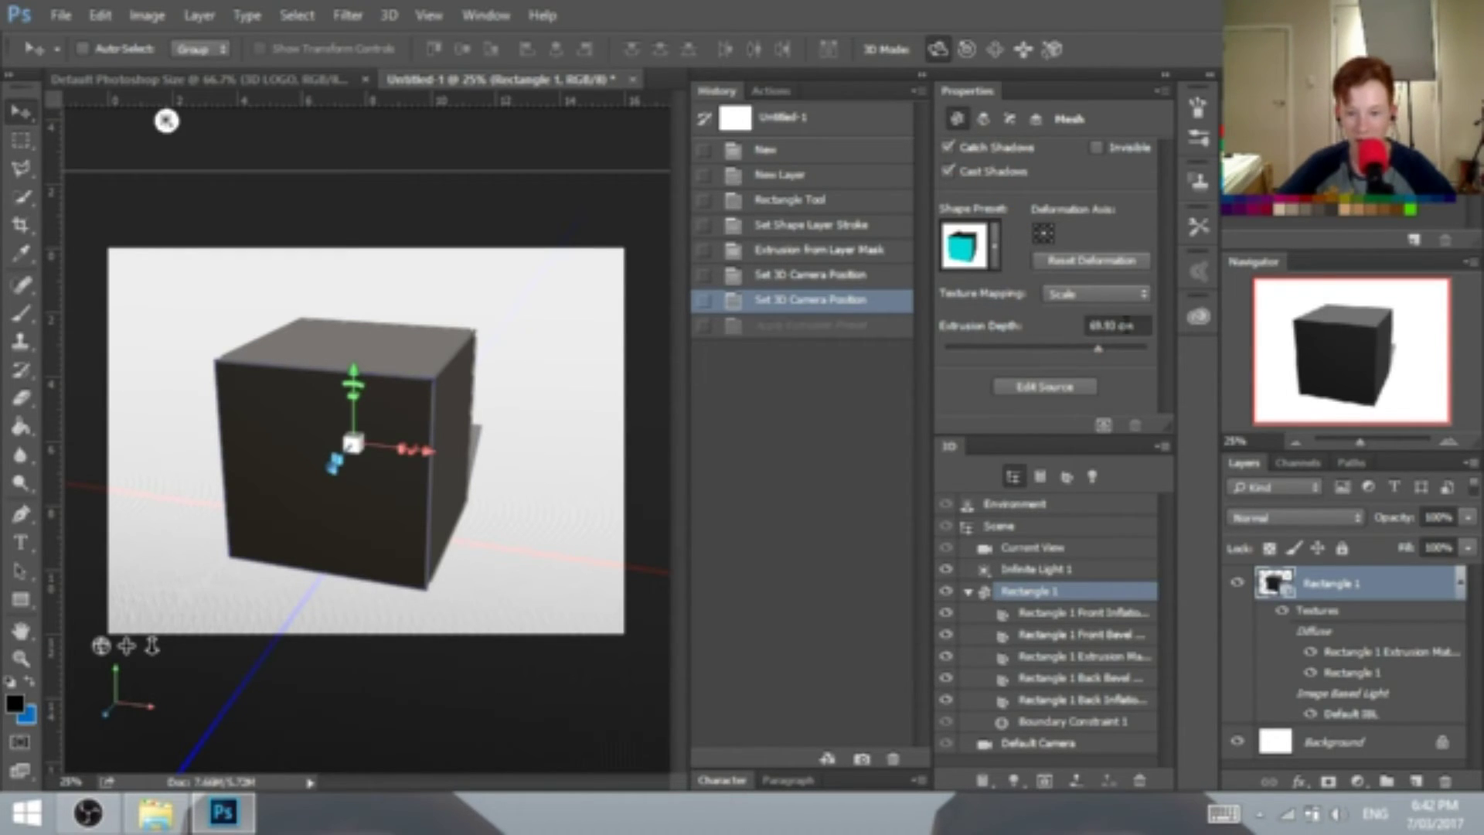
- Widen the bevel on the cube's front cap using the Bevel Width slider
click(984, 121)
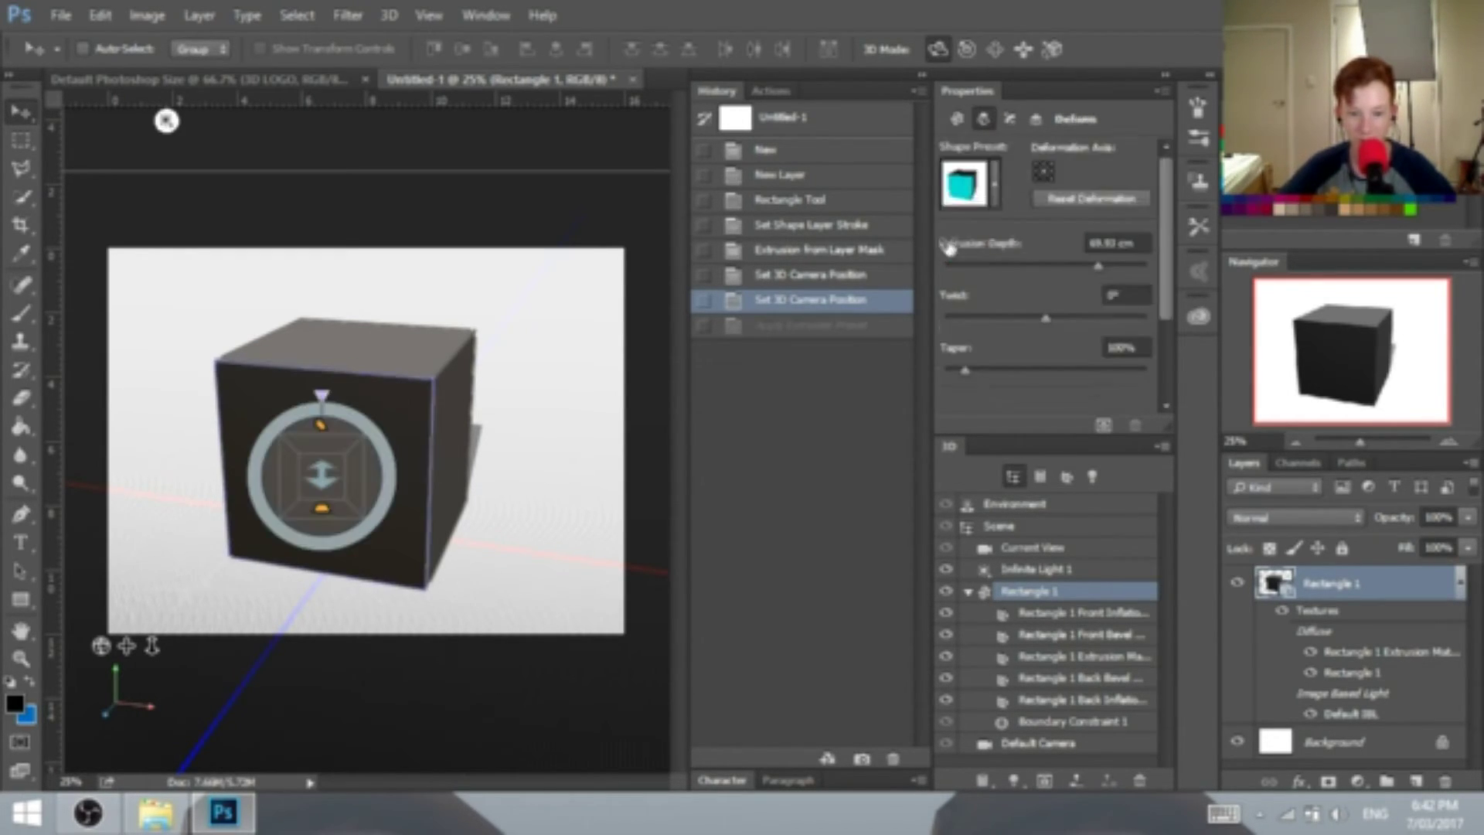
click(1010, 119)
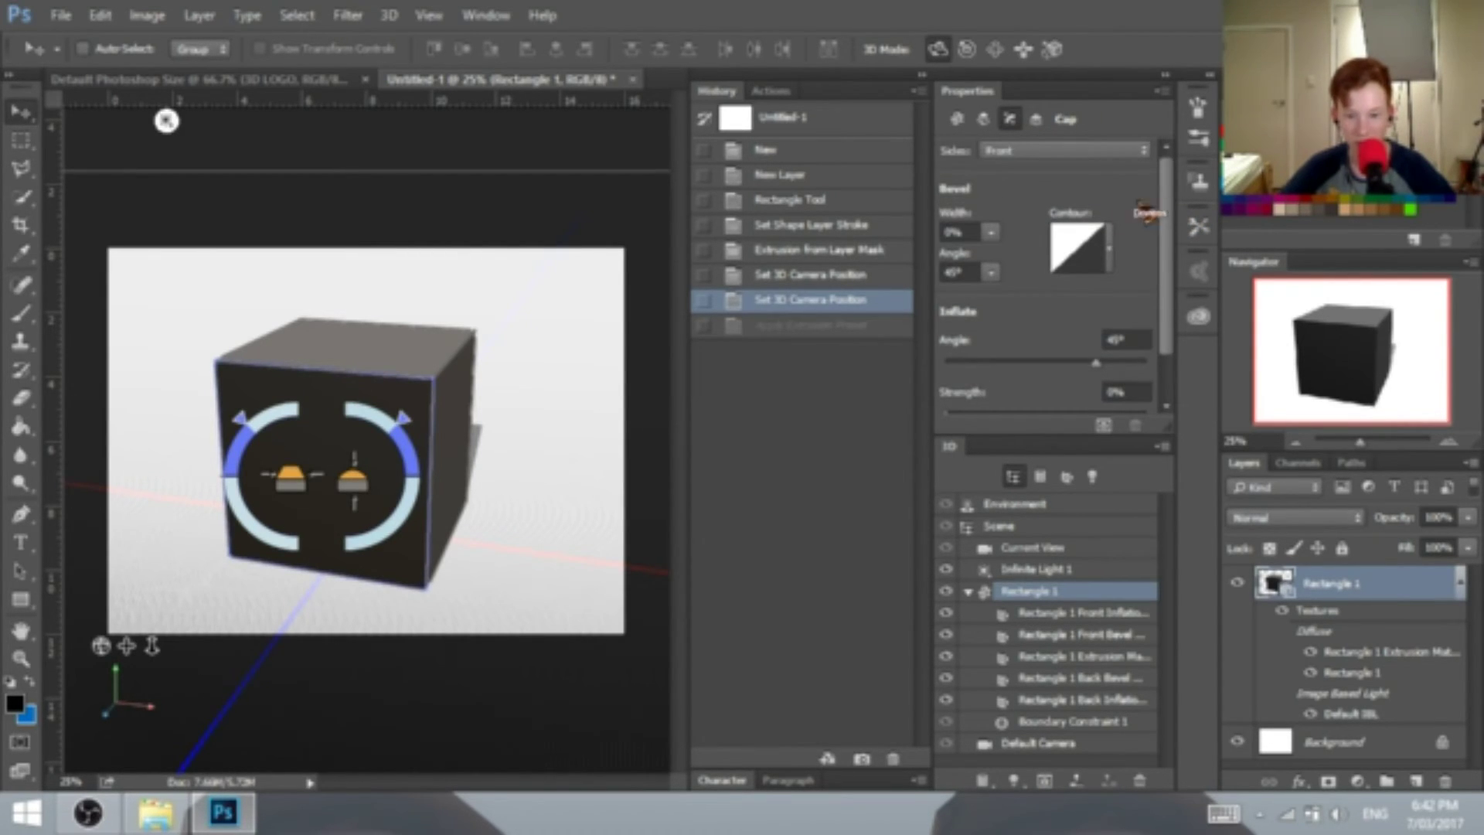
click(991, 232)
mouse_move(997, 255)
mouse_down()
mouse_move(1055, 263)
mouse_move(1007, 272)
mouse_up()
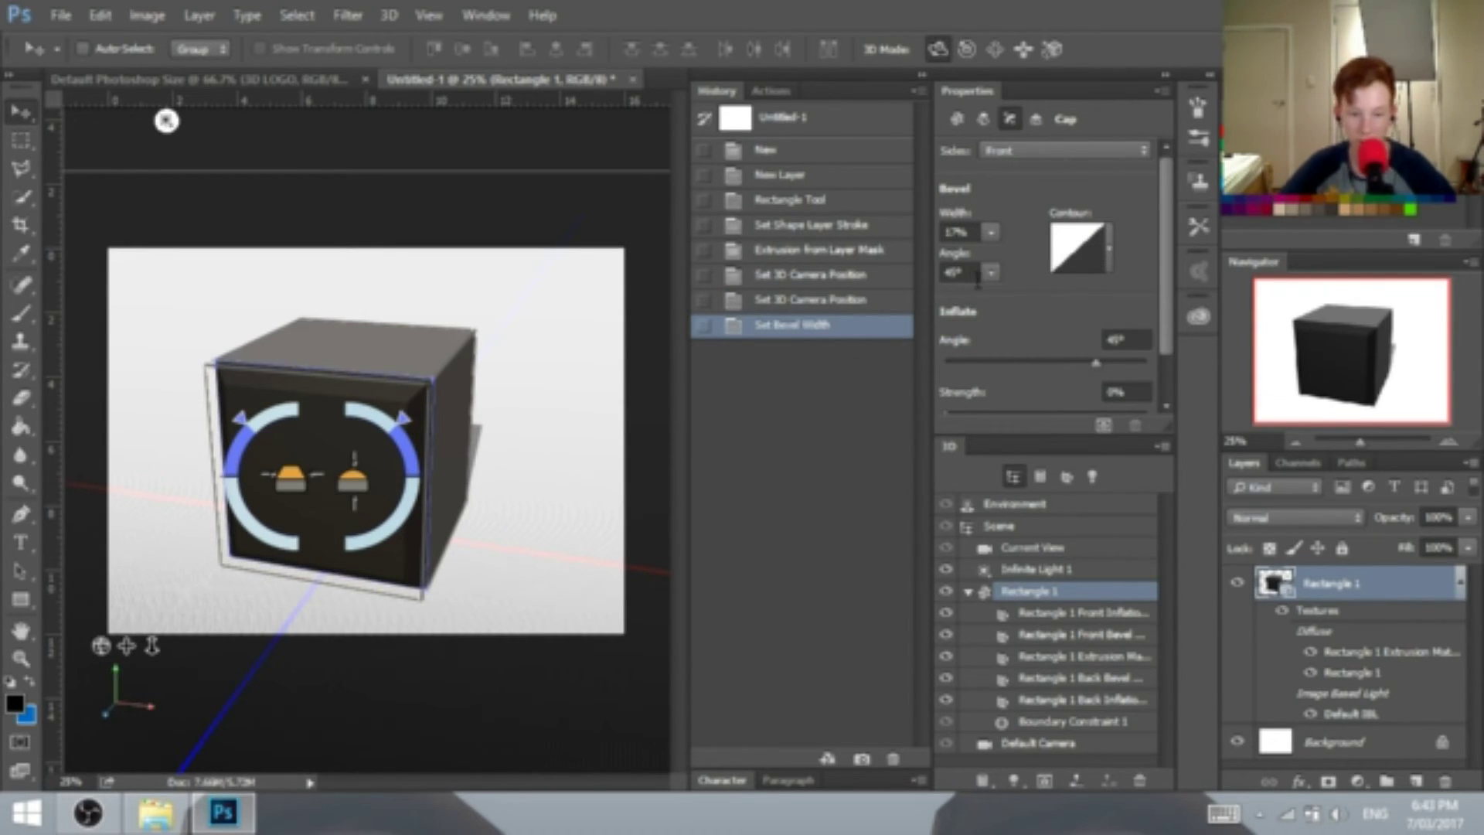
- Reshape the bevel contour into a custom S-shaped curve and confirm it
click(1086, 263)
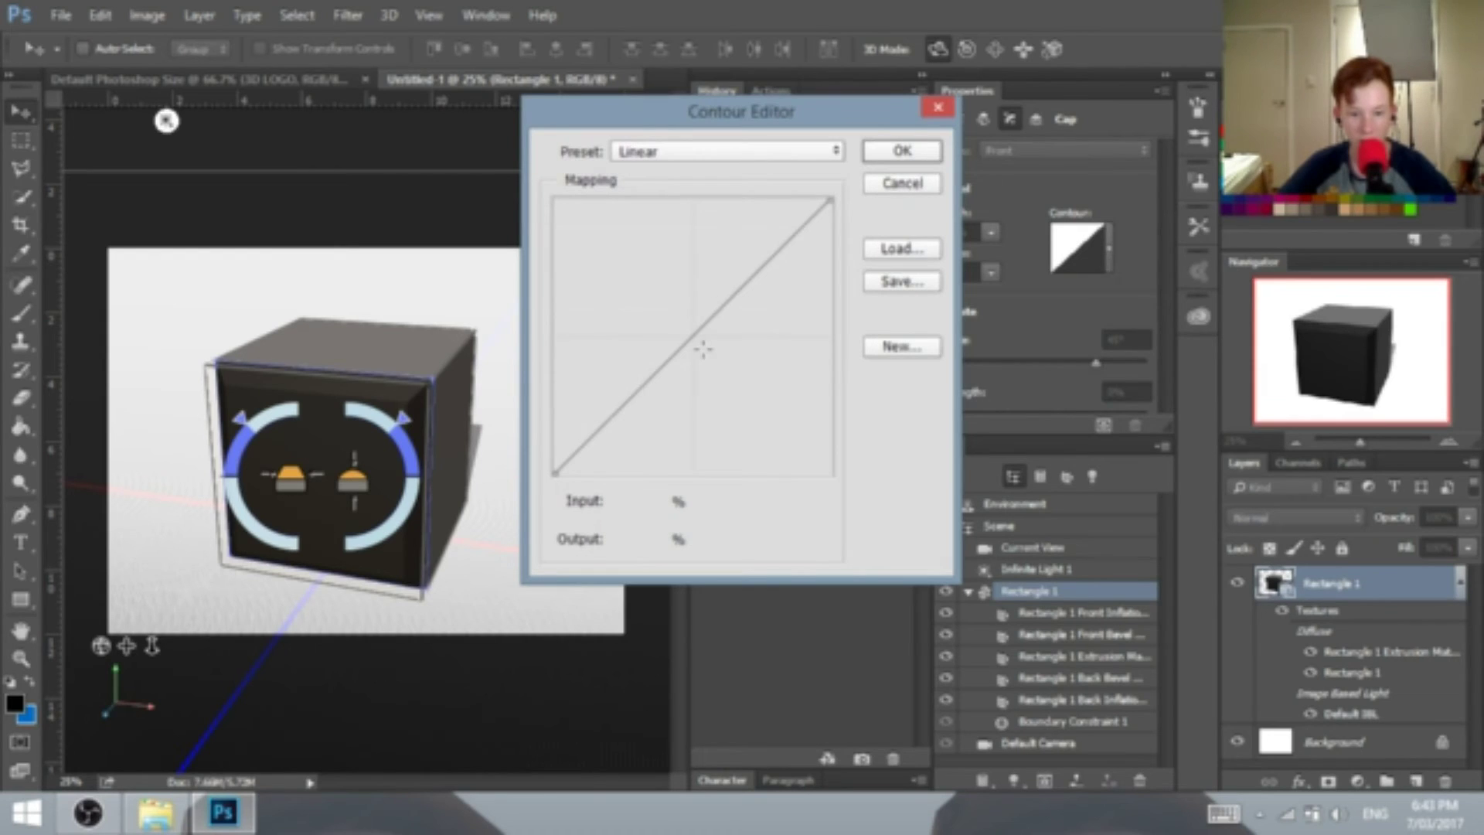
drag(627, 400, 612, 263)
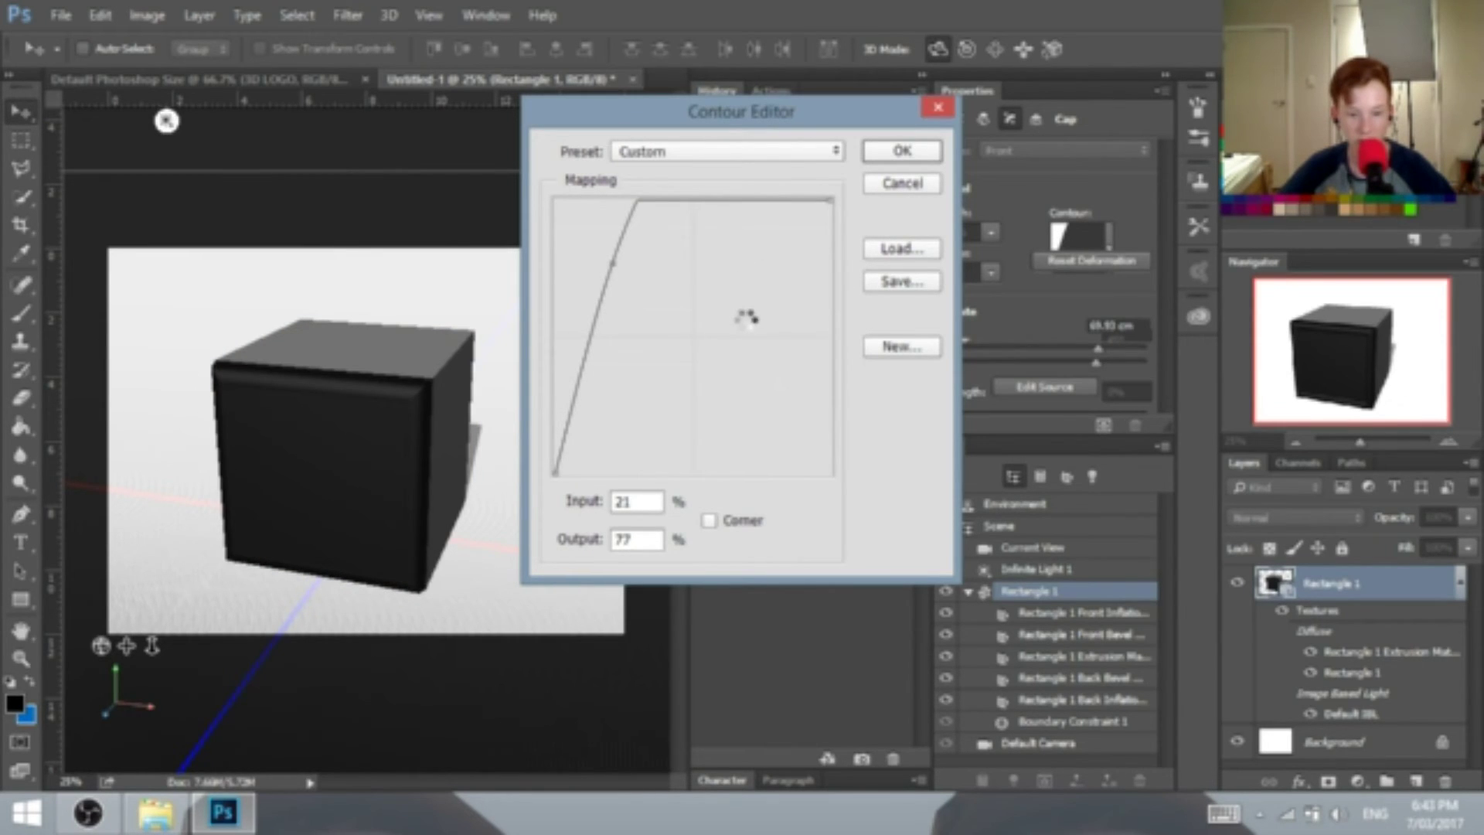
drag(748, 319, 746, 359)
click(897, 151)
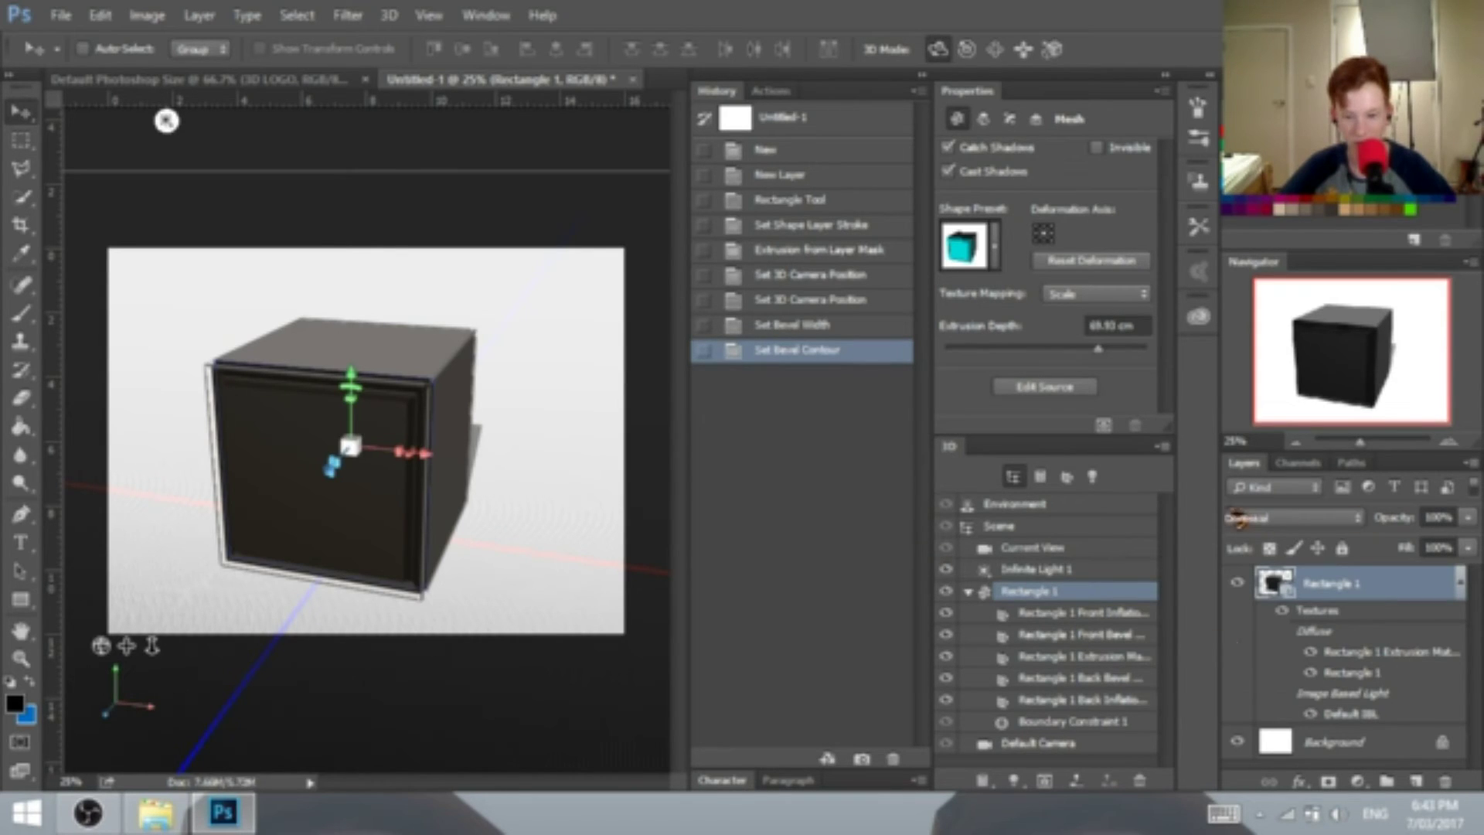
- Give the cube's Front Inflation material the brown leather textured preset
click(1051, 613)
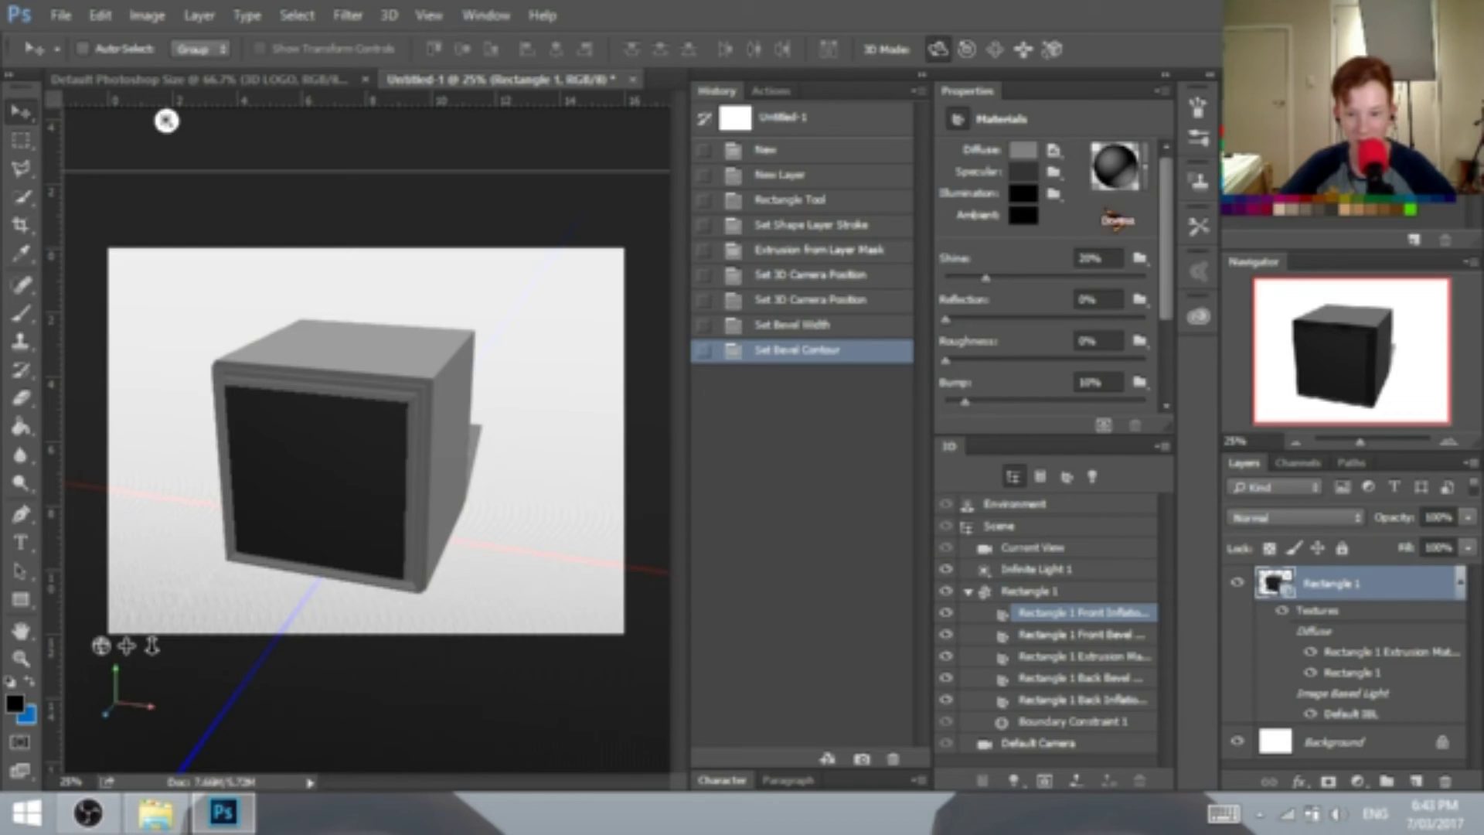
click(1148, 174)
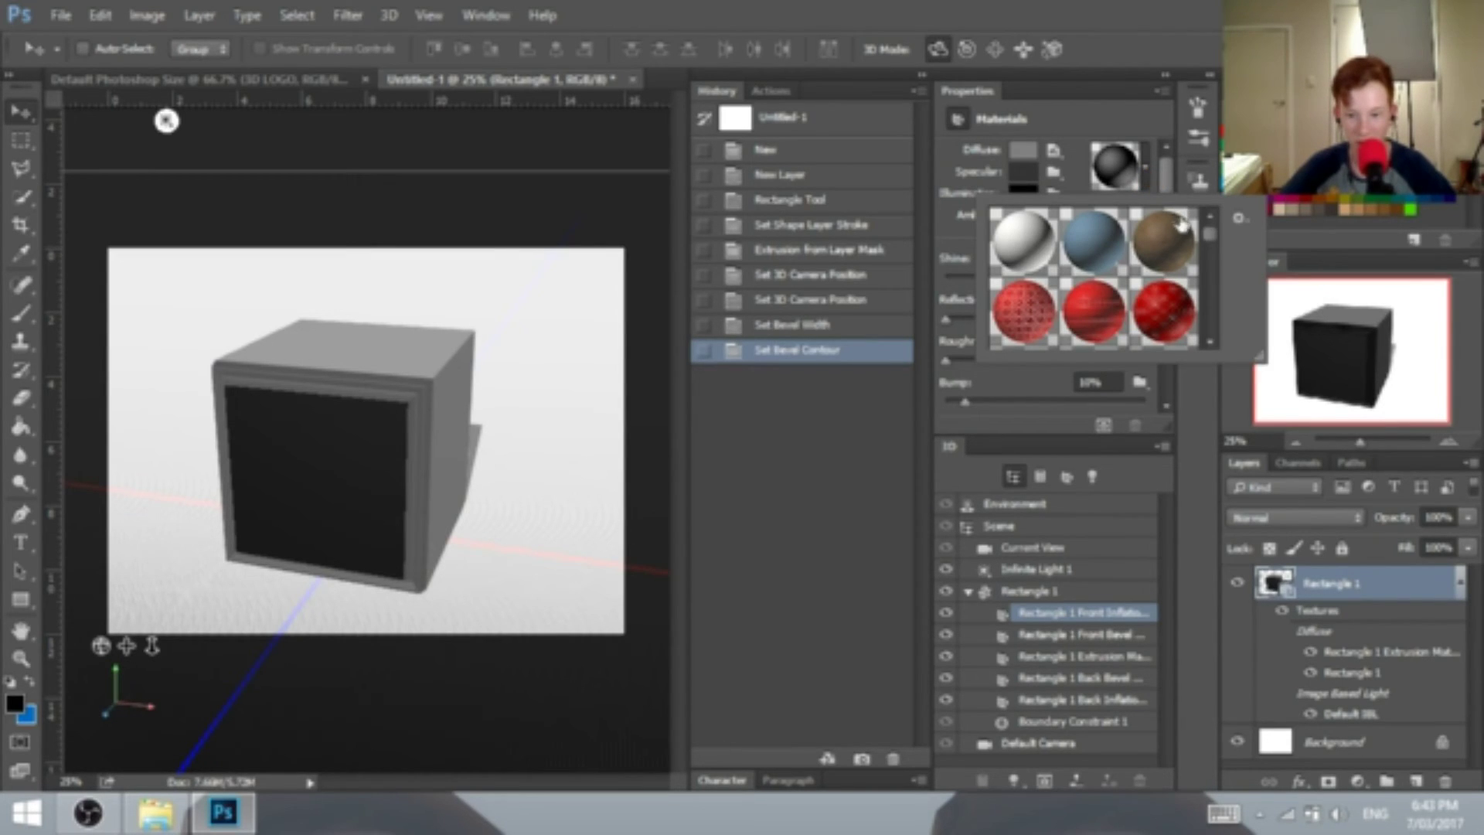
scroll(1157, 245, down, 2)
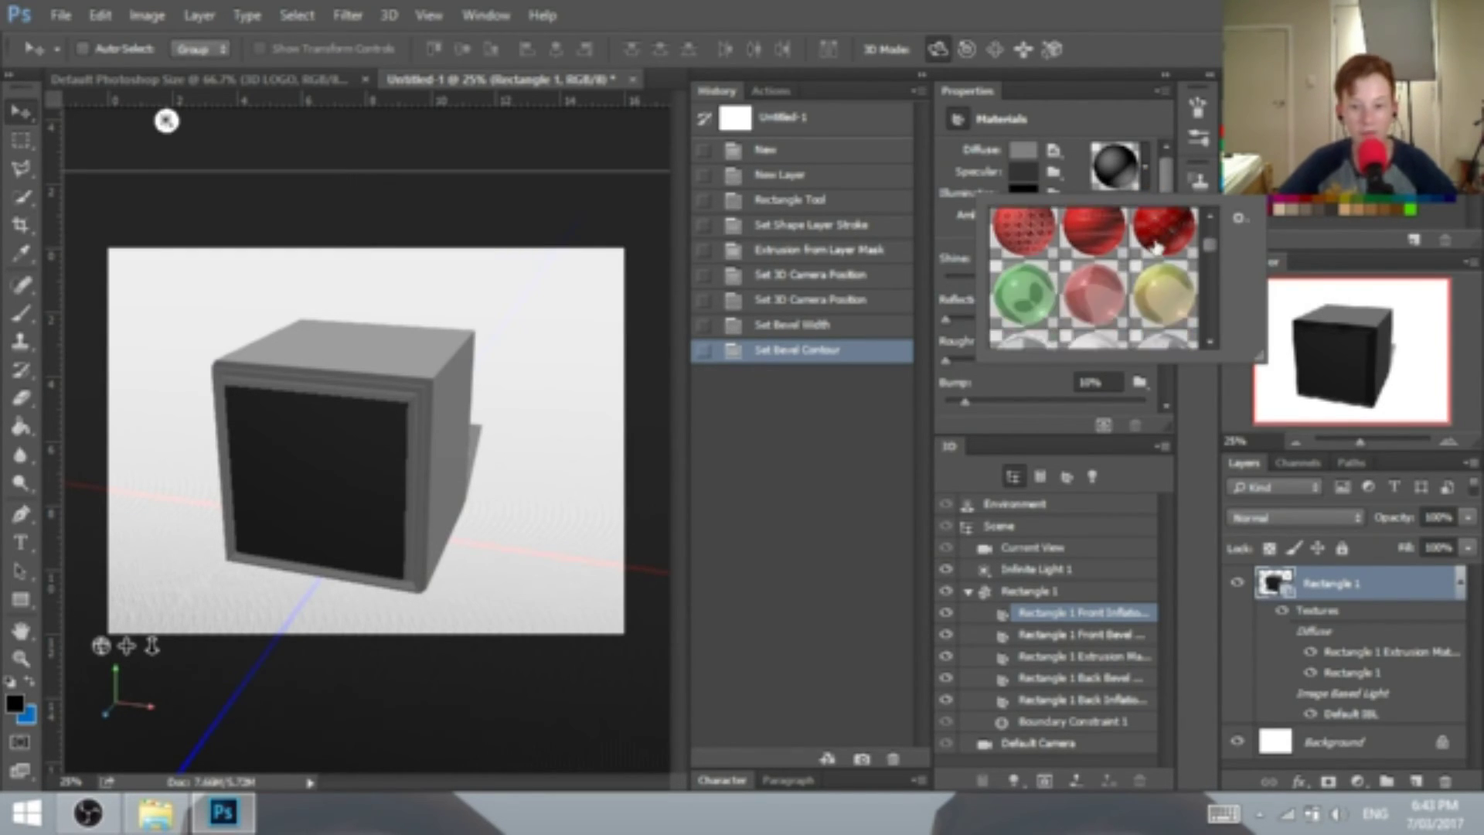
scroll(1157, 246, up, 2)
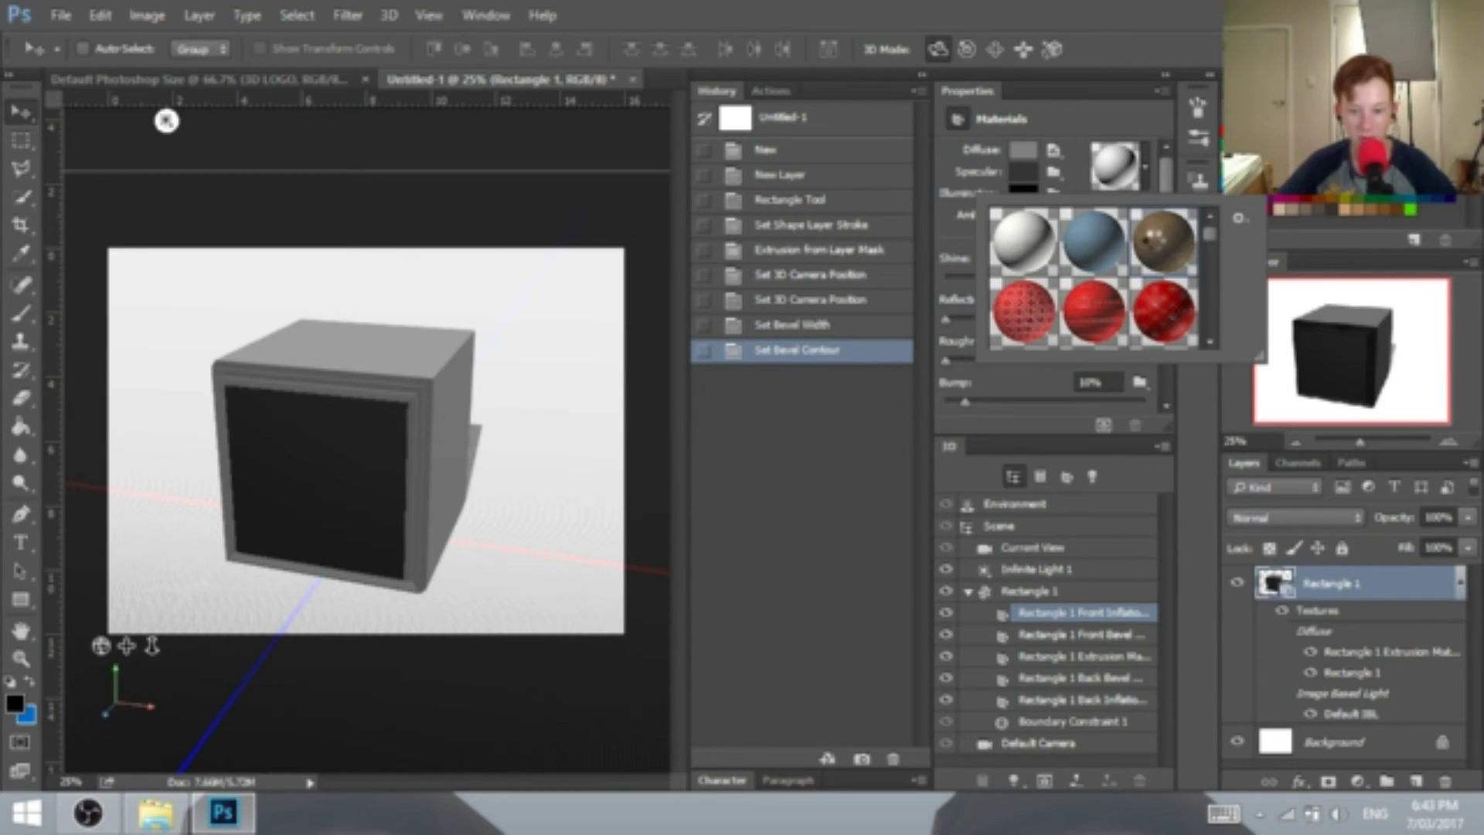
click(1154, 248)
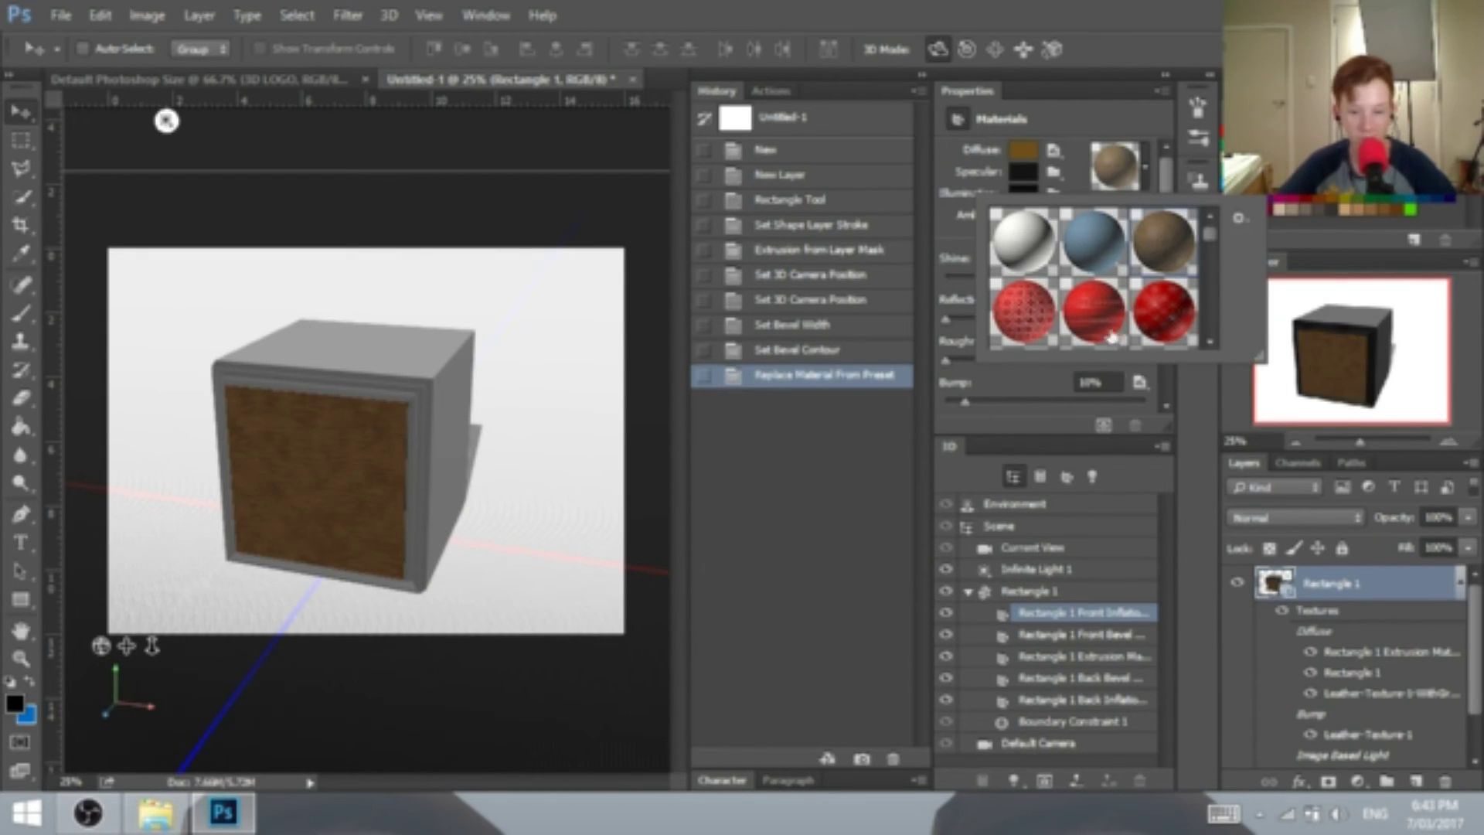
click(1083, 456)
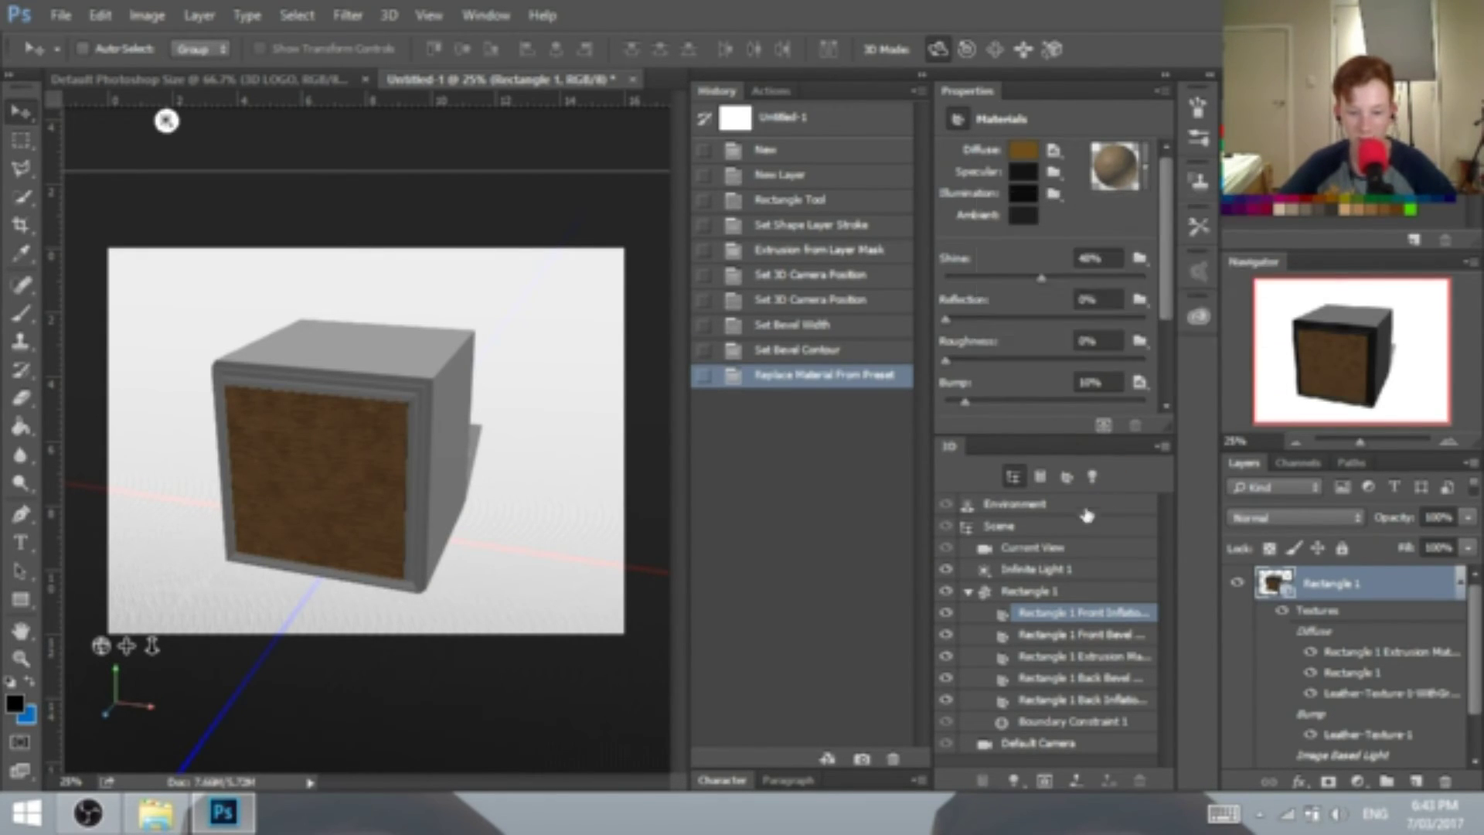
- Apply a blue material preset to the front bevel
click(1107, 636)
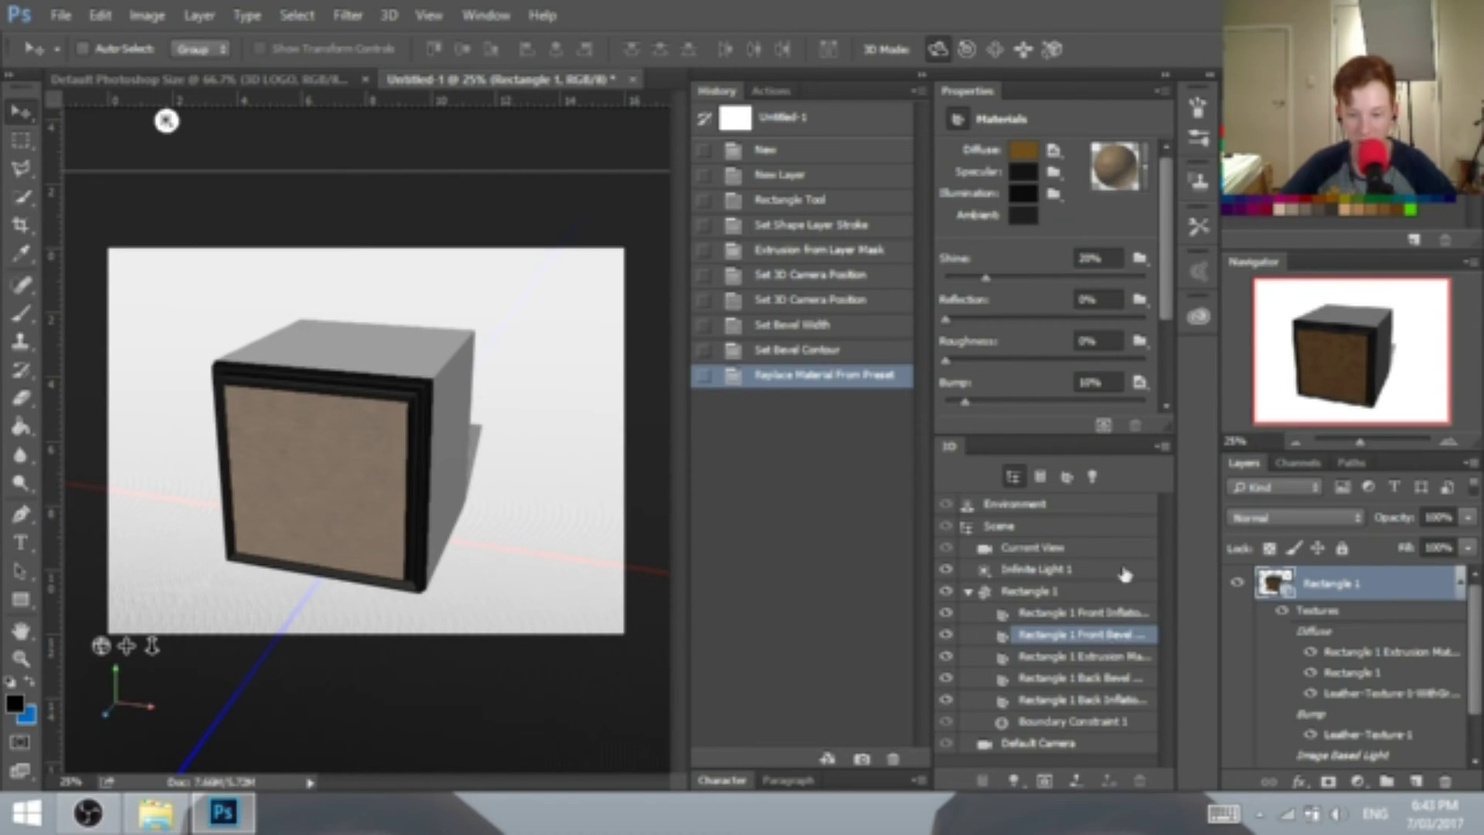
click(1147, 171)
scroll(1128, 316, down, 6)
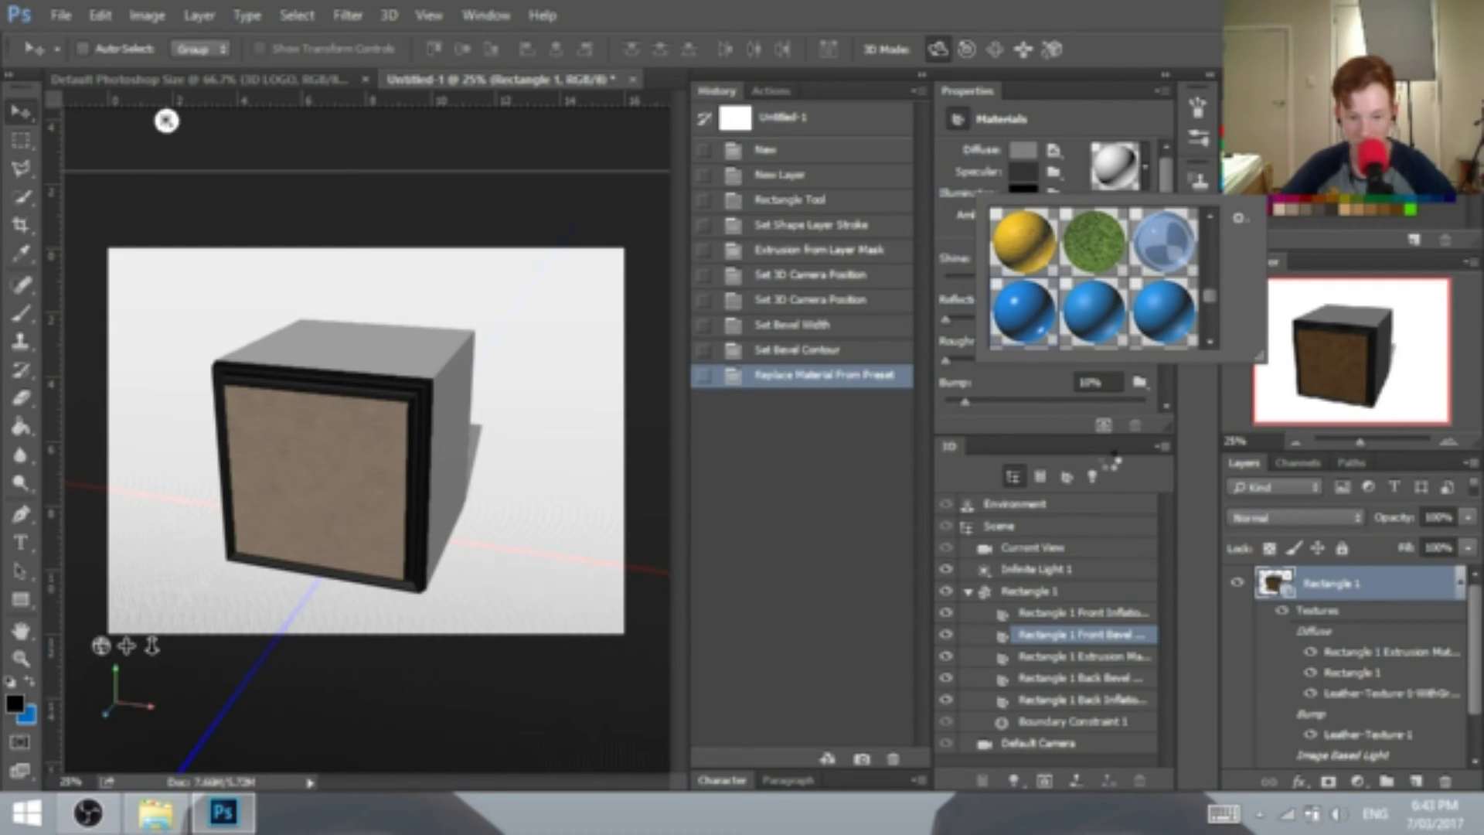
double_click(1093, 309)
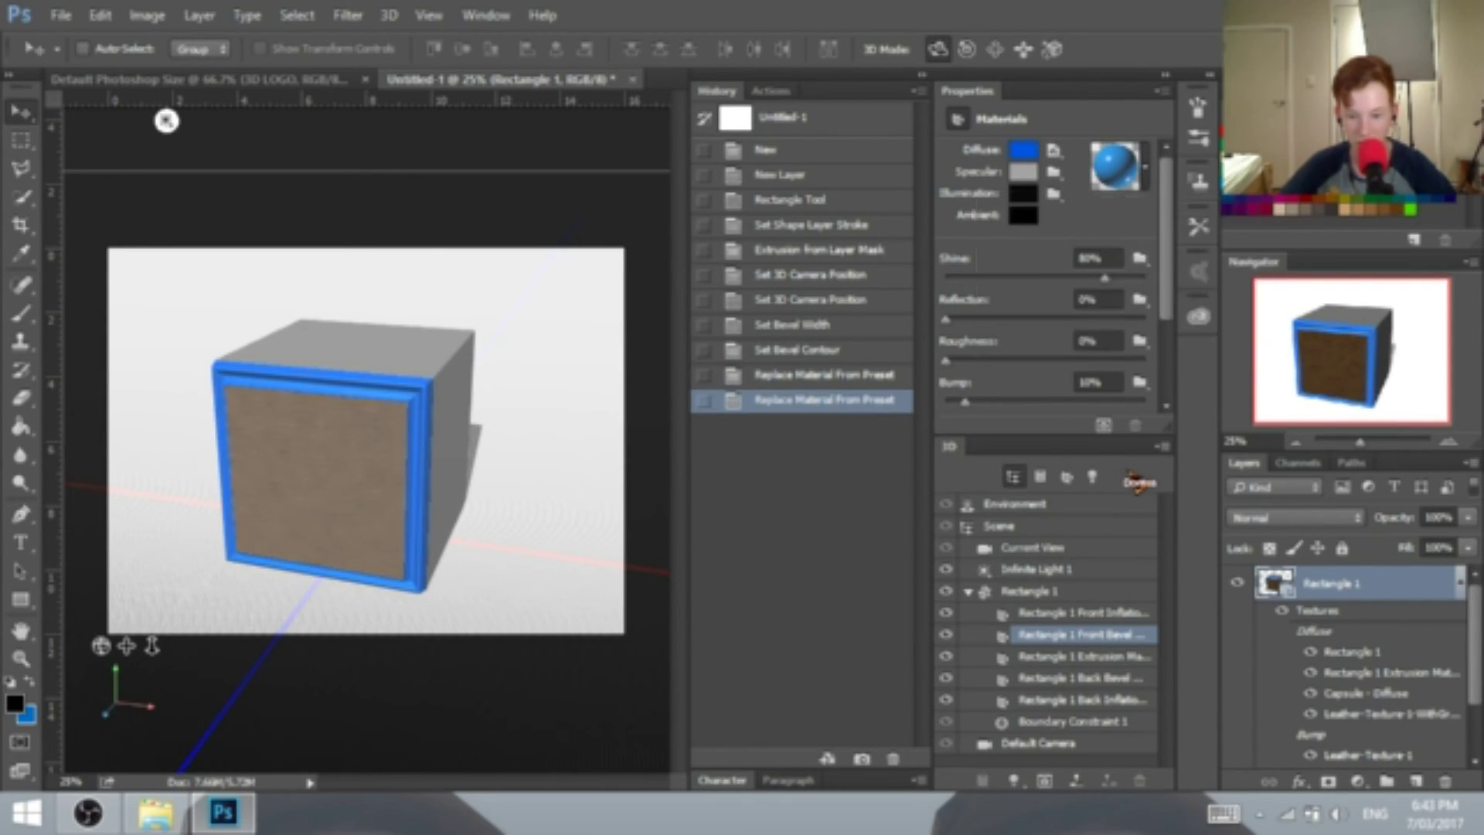
- Select the Extrusion material and browse its presets for the brown side texture
click(1072, 657)
click(1147, 176)
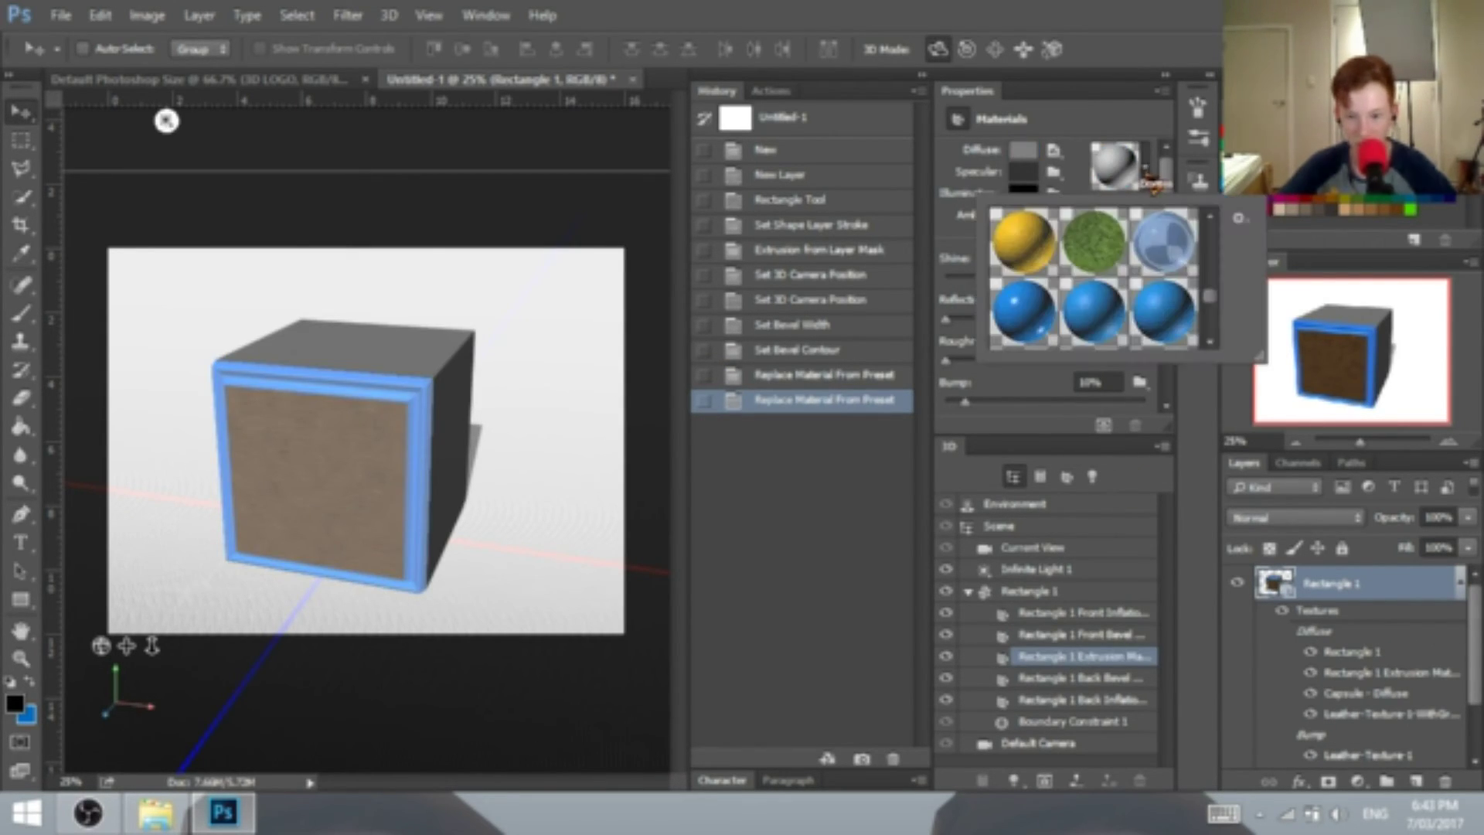
scroll(1152, 293, up, 5)
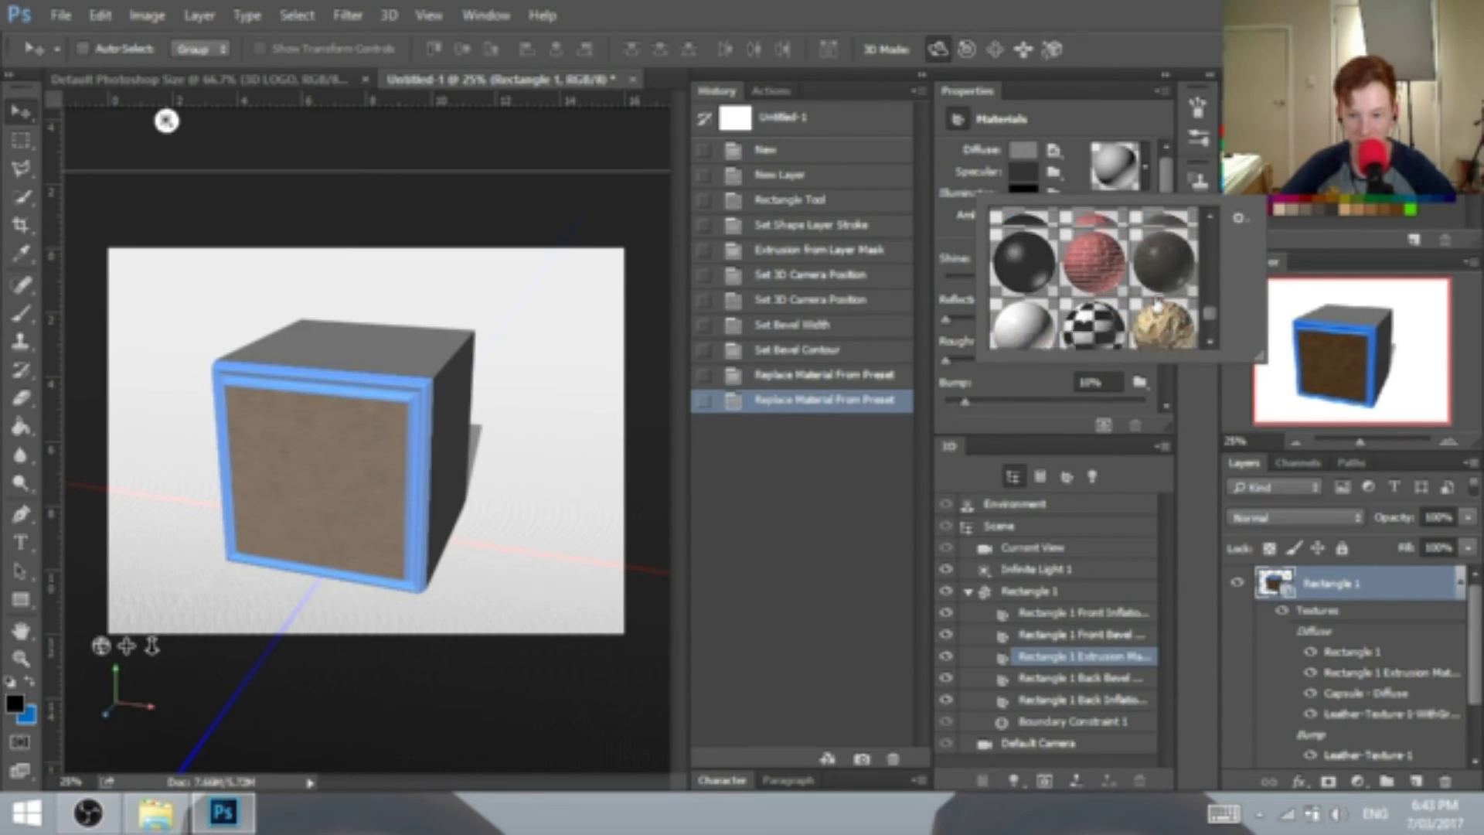
scroll(1157, 305, up, 3)
scroll(1135, 231, up, 2)
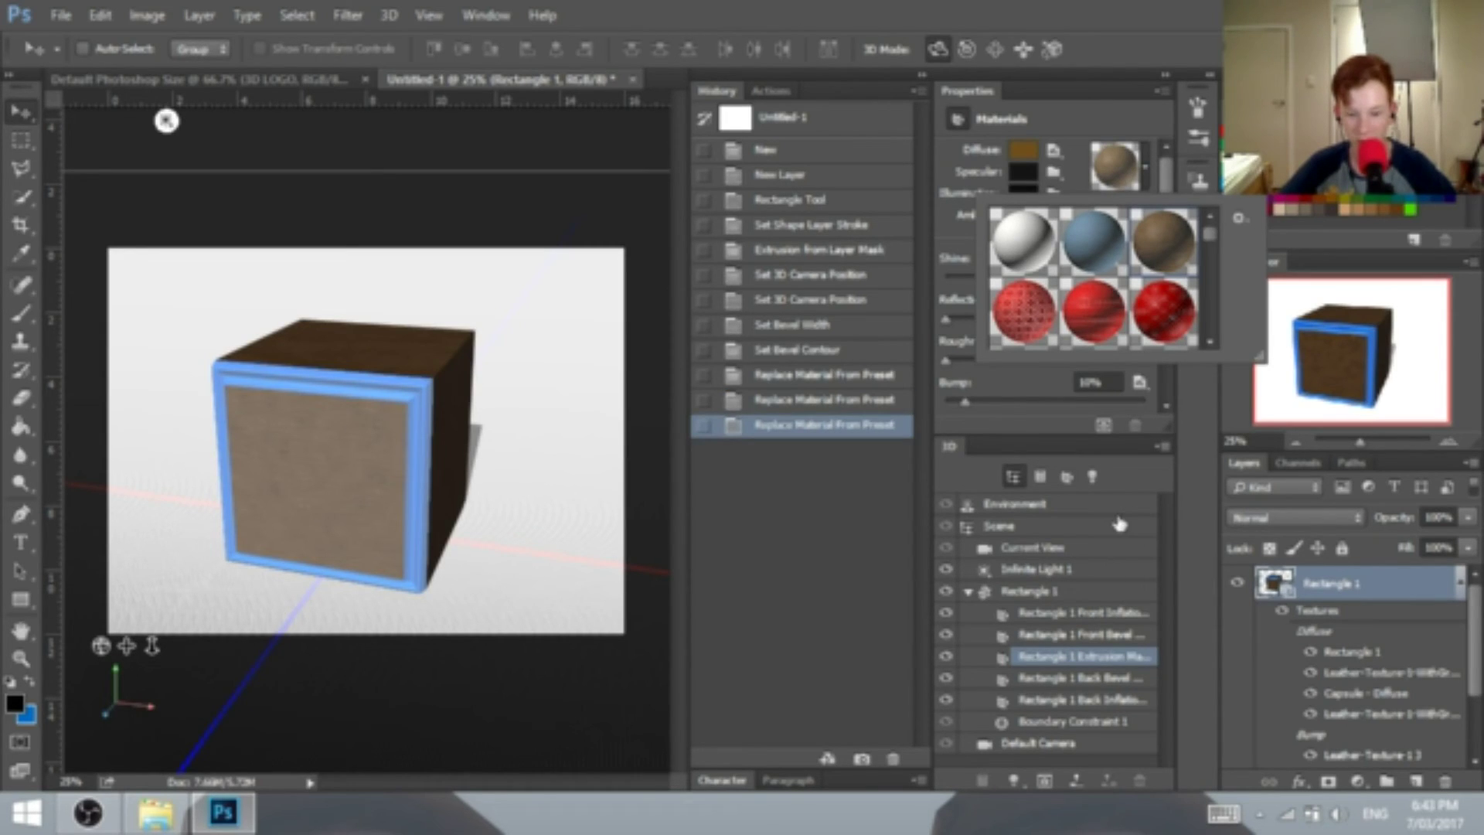
- Make the cube's back bevel blue, replacing a briefly applied brown preset
click(1119, 525)
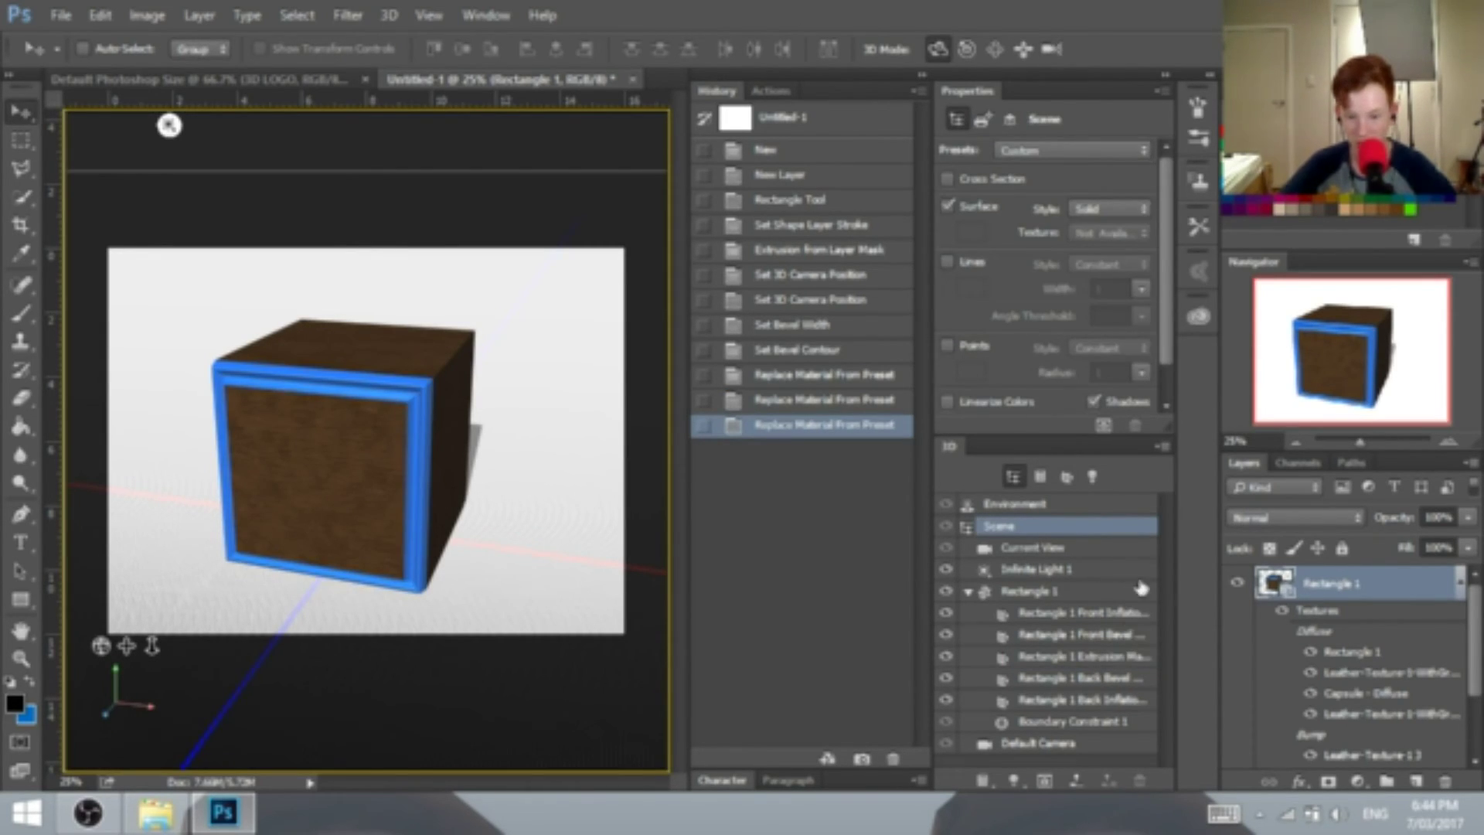
click(1067, 677)
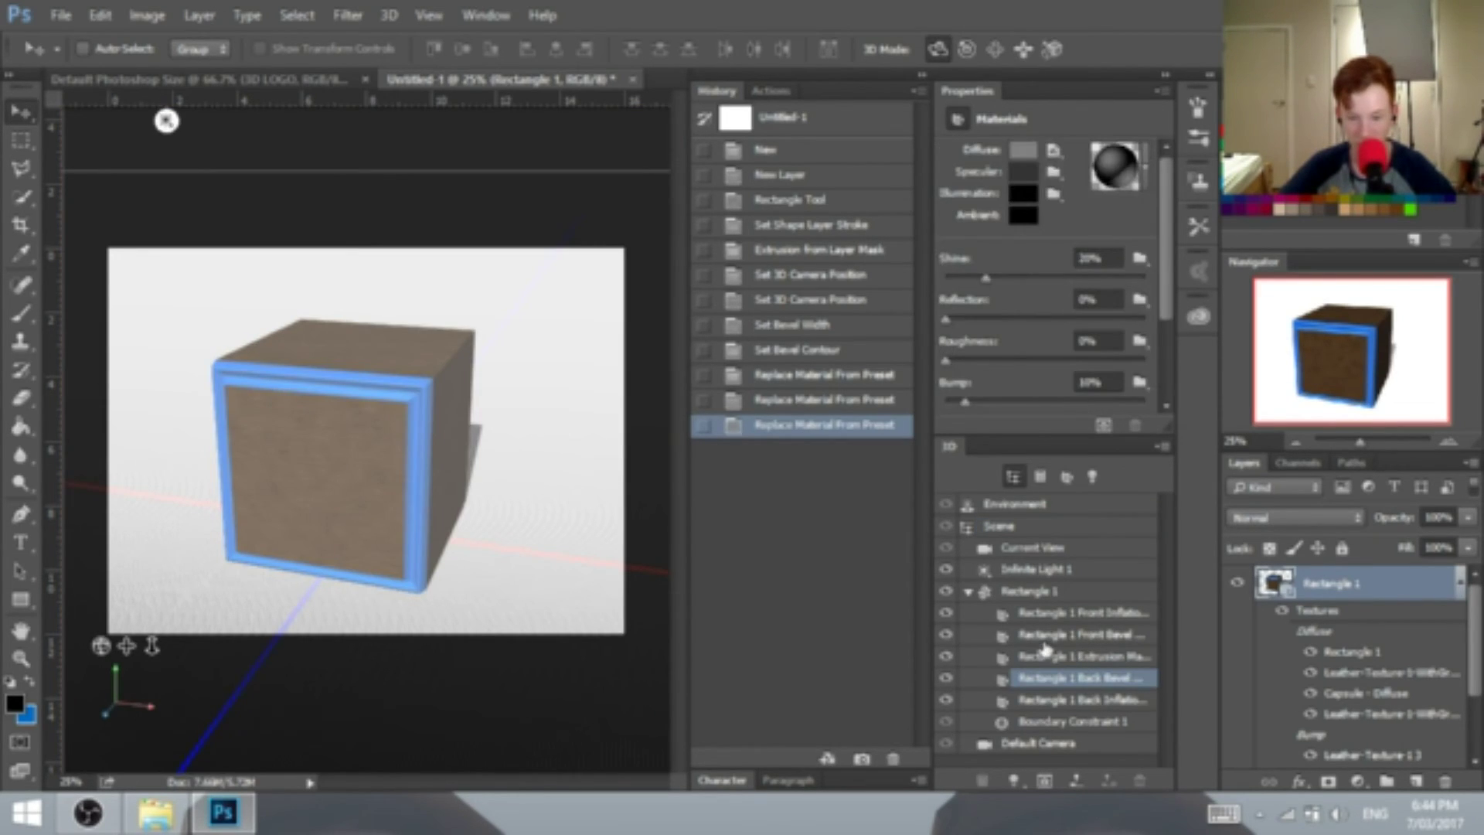
click(1146, 177)
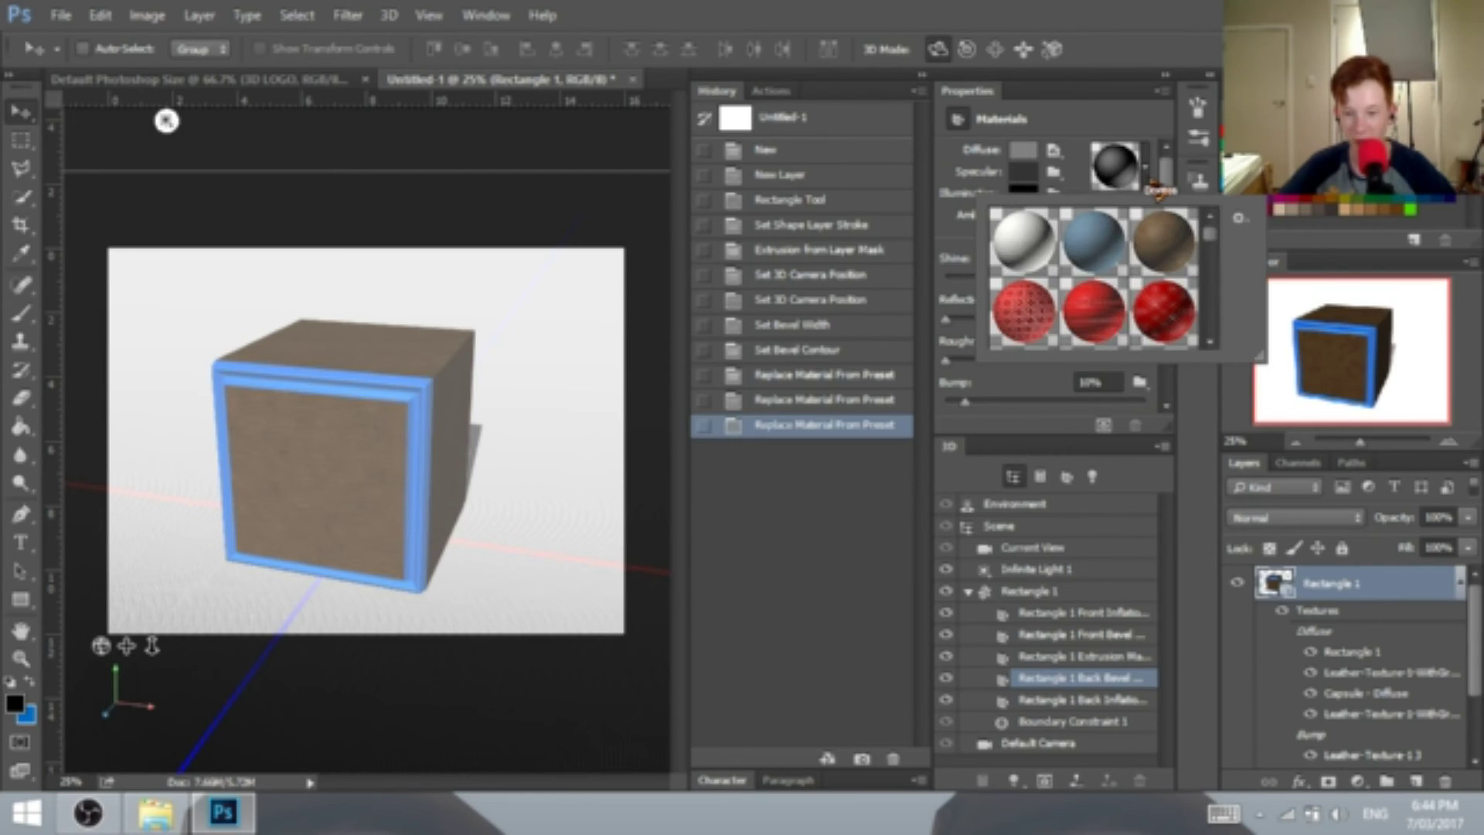
click(1165, 254)
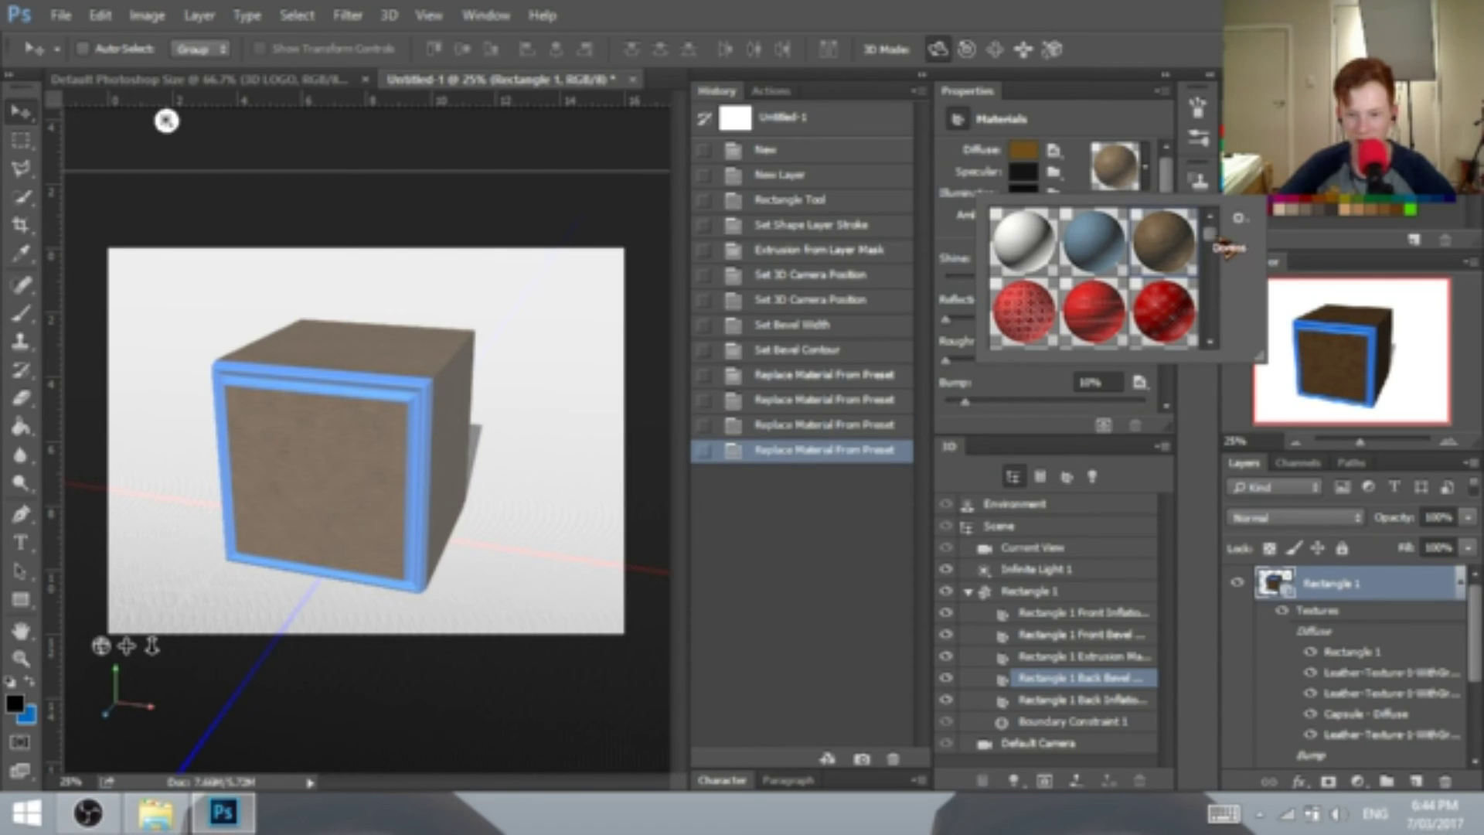
drag(1210, 239, 1199, 308)
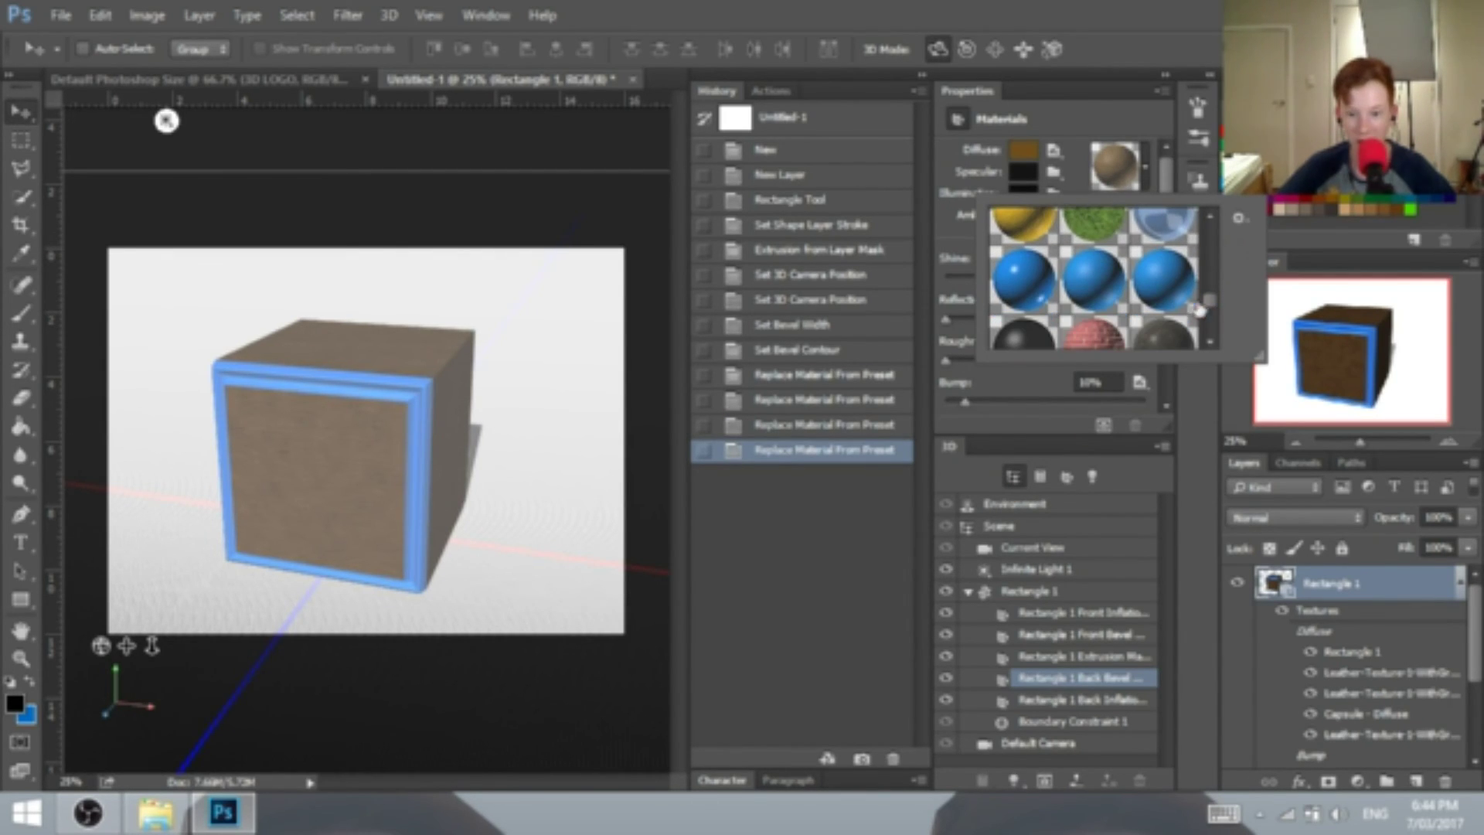
click(1022, 290)
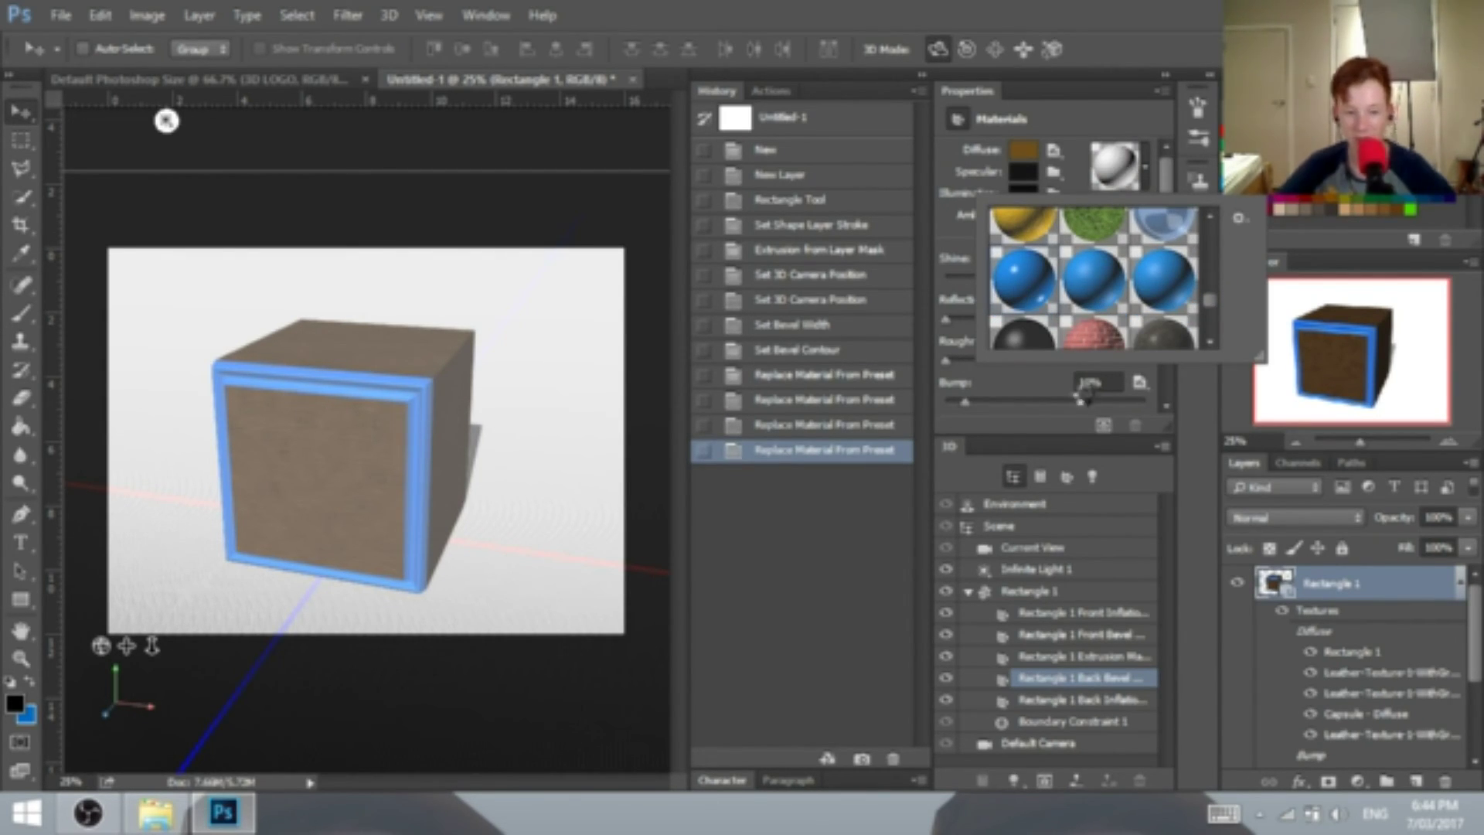
click(1176, 533)
- Apply the brown leather textured preset to the Back Inflation face
click(1122, 703)
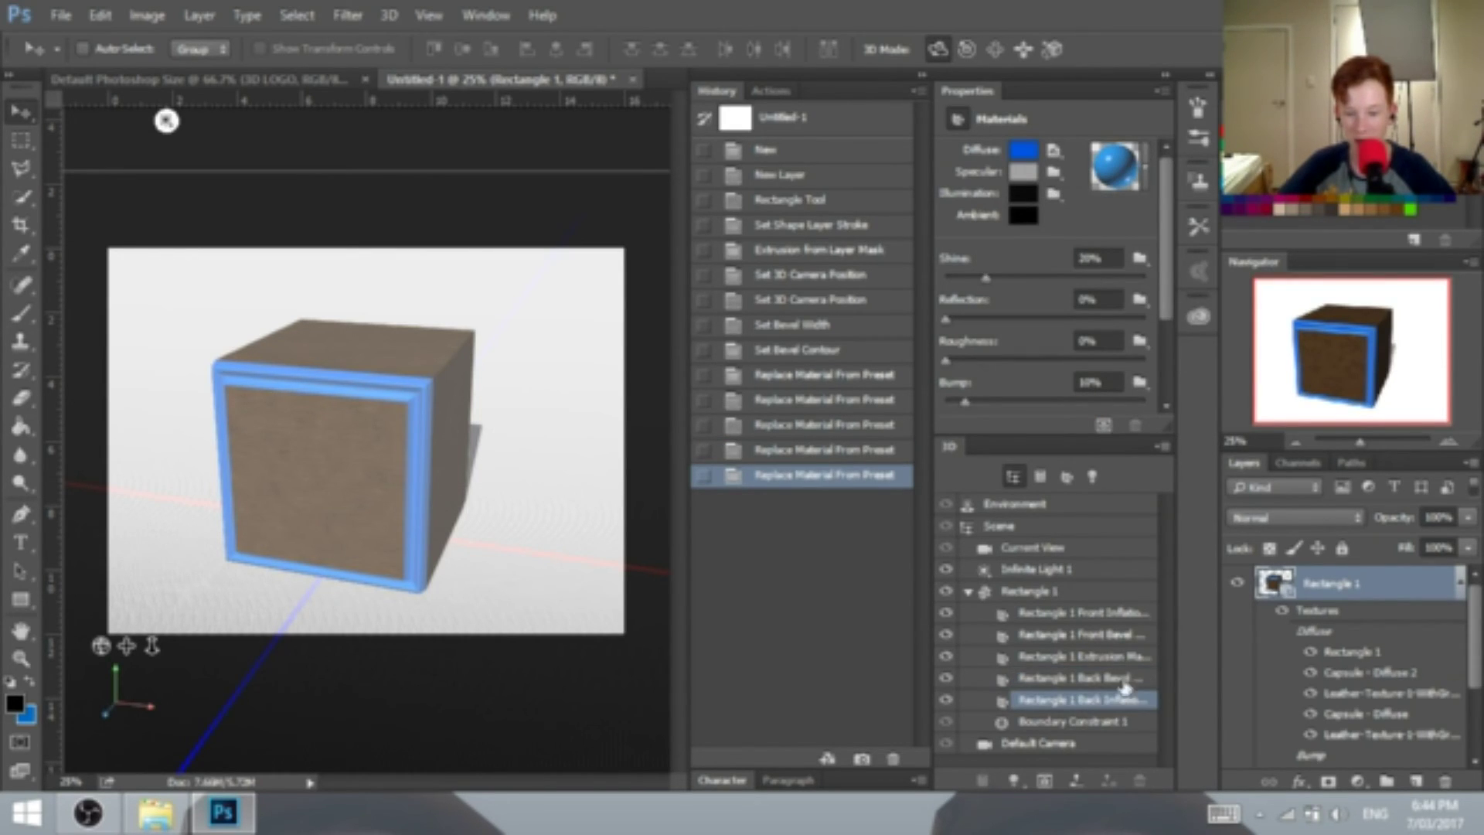
click(1147, 176)
scroll(1171, 300, up, 8)
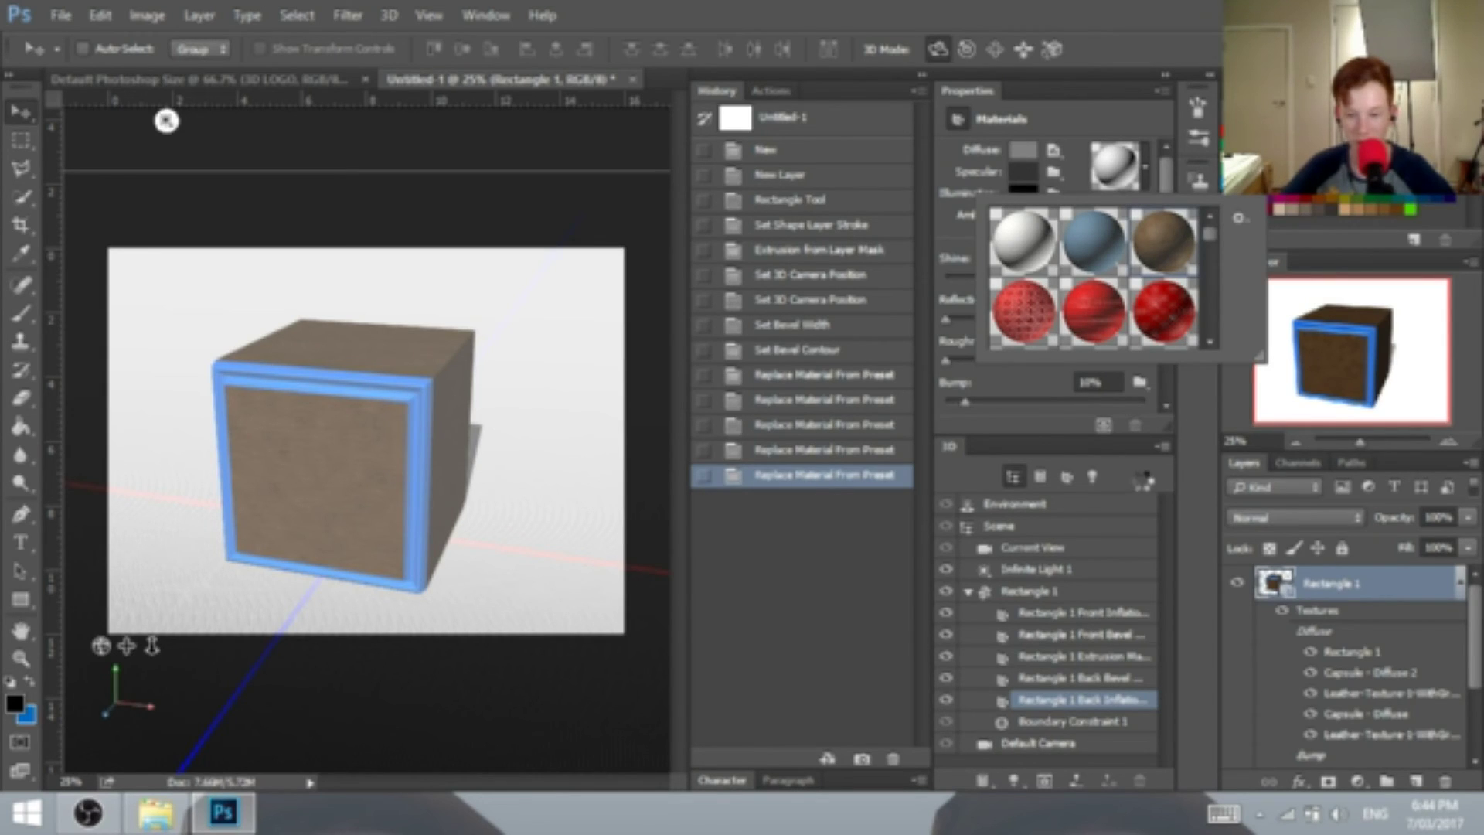
double_click(1163, 241)
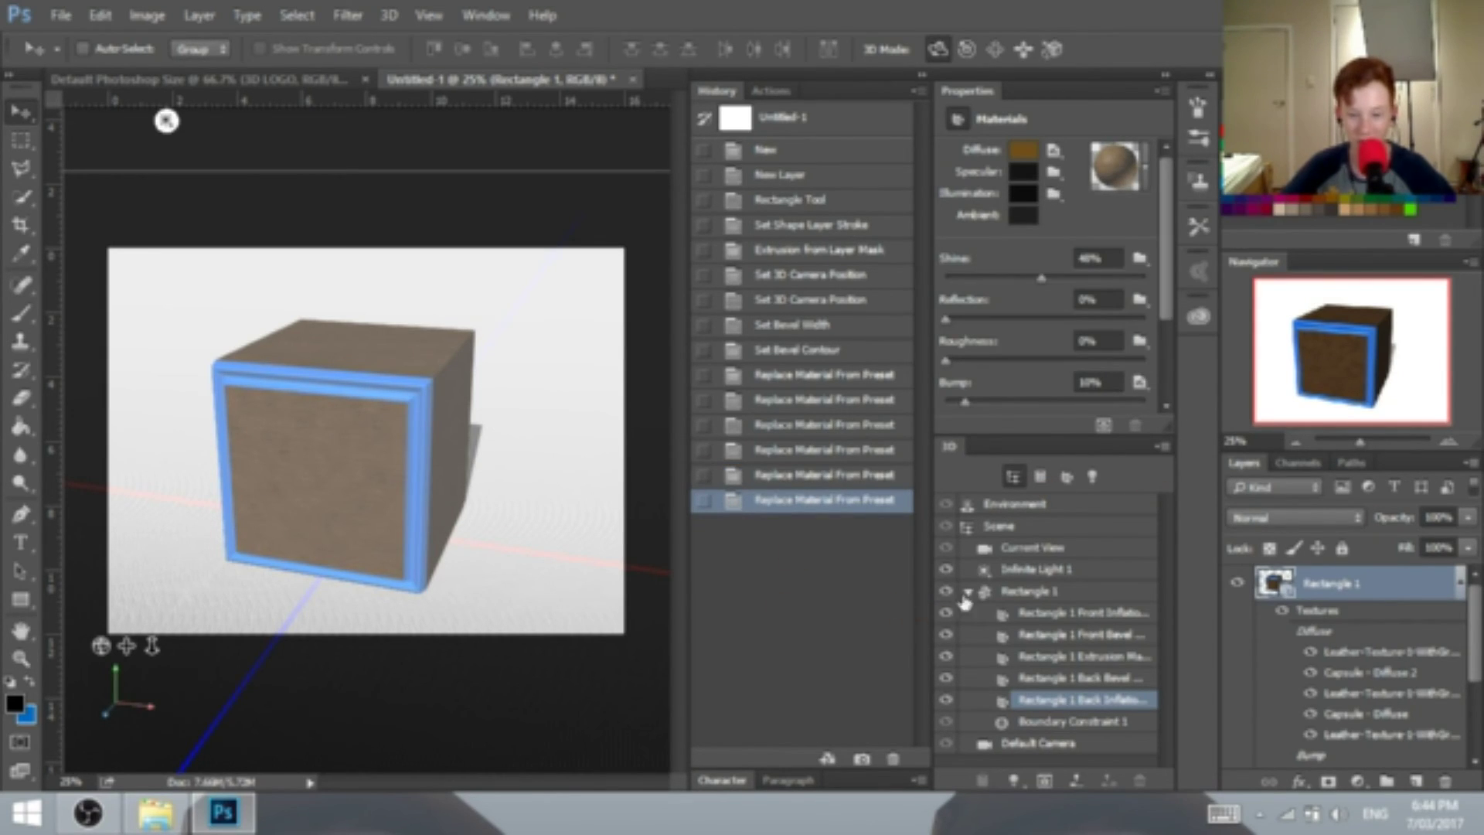
- Orbit the Current View camera around the textured cube, ending facing its blue-framed front
click(1098, 551)
drag(547, 416, 263, 421)
mouse_move(318, 425)
mouse_down()
mouse_move(530, 440)
mouse_move(298, 431)
mouse_up()
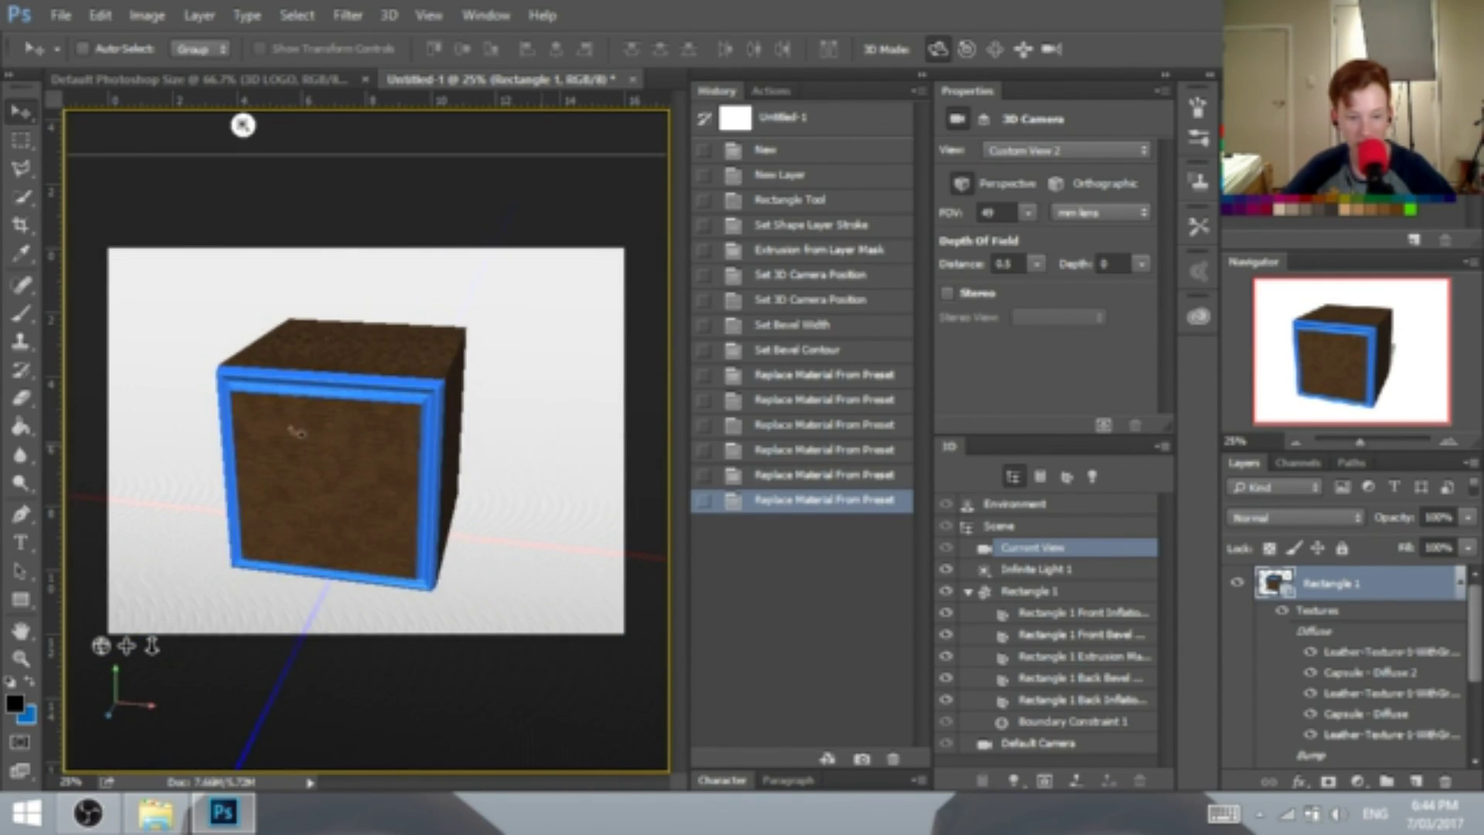
mouse_move(198, 398)
mouse_down()
mouse_move(147, 413)
mouse_move(127, 502)
mouse_move(653, 212)
mouse_move(193, 374)
mouse_up()
drag(242, 125, 654, 138)
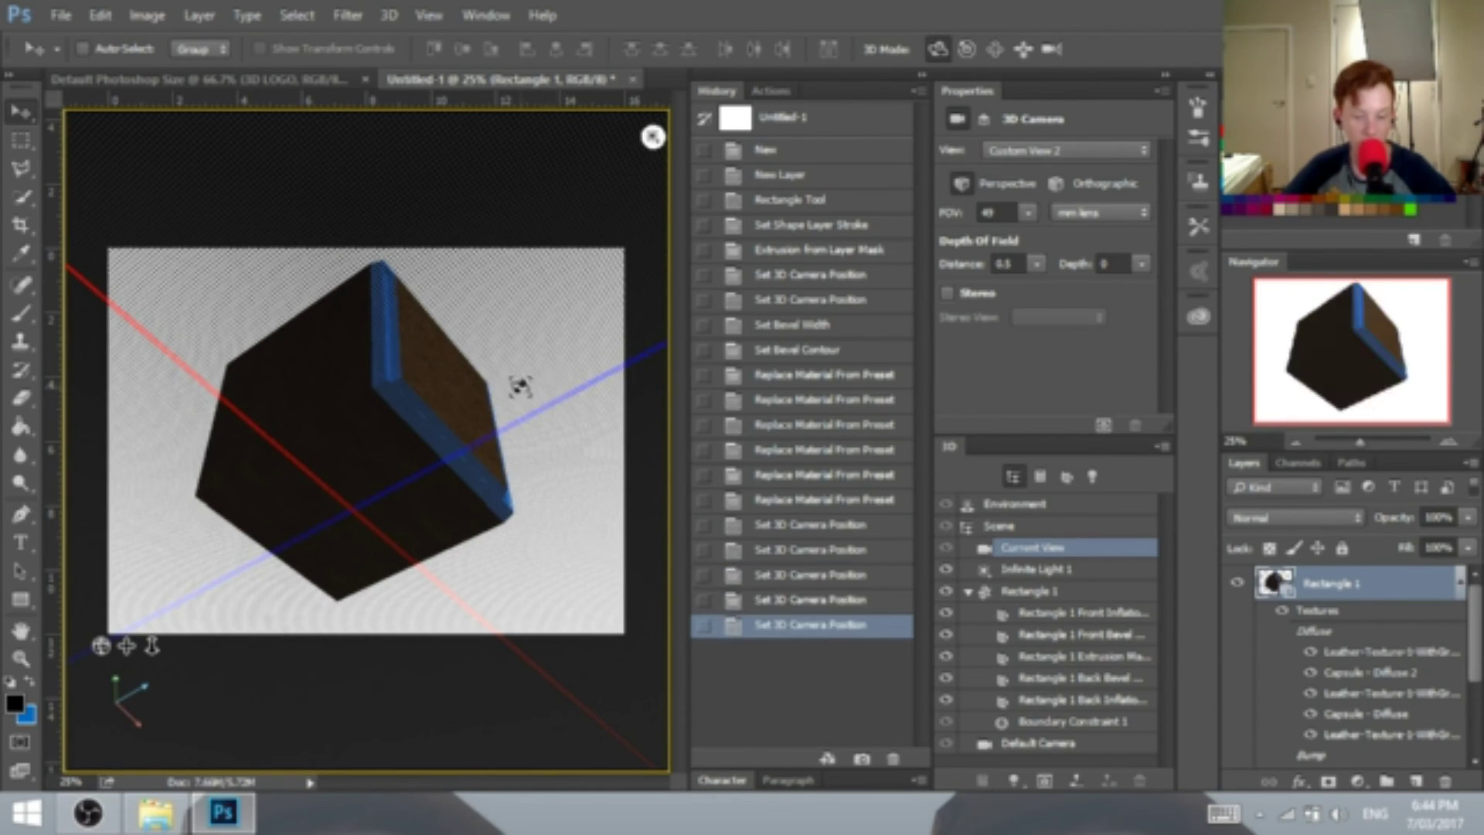
drag(653, 138, 271, 404)
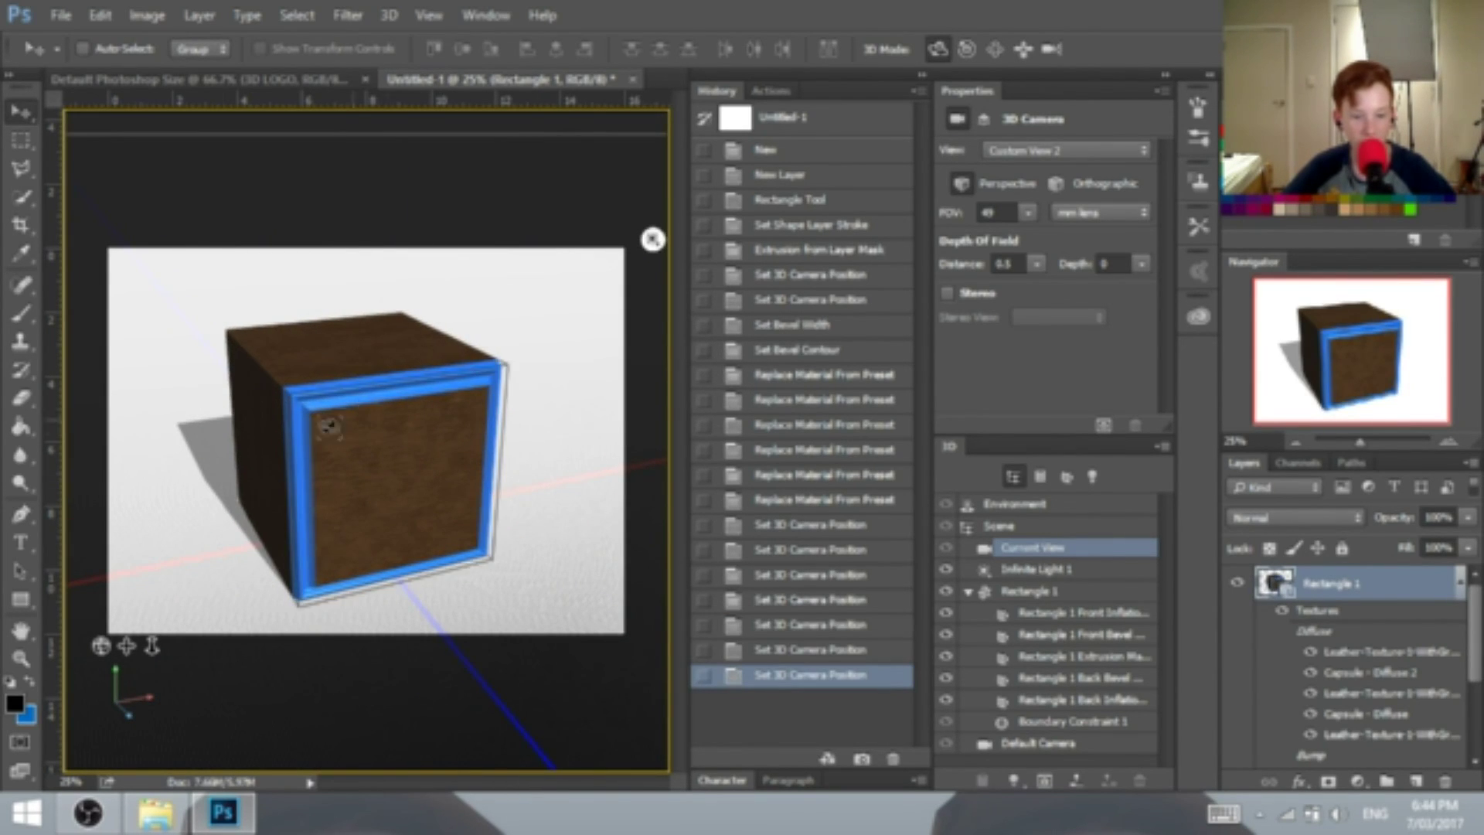
drag(549, 456, 338, 417)
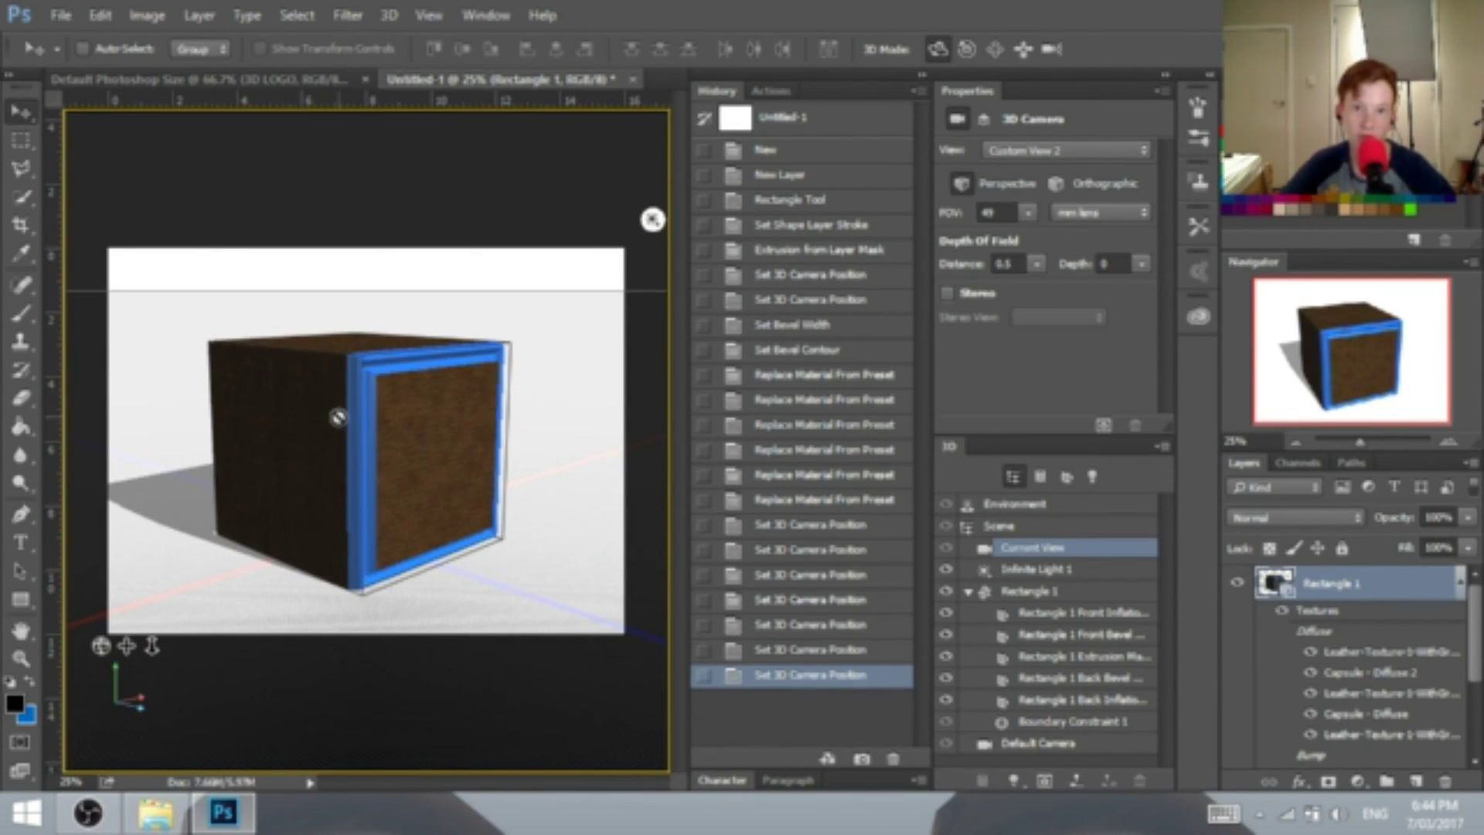